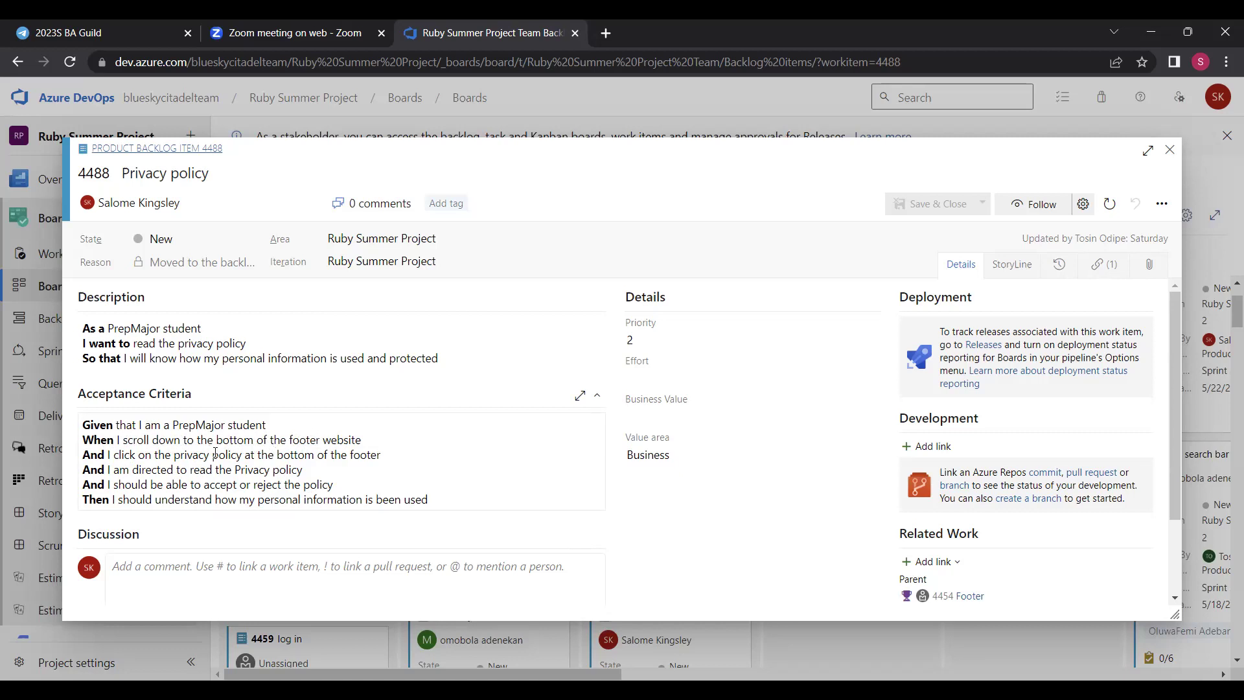
- Change "student" to "user" in the Given line of the acceptance criteria and save the work item without closing it
scroll(355, 430, down, 2)
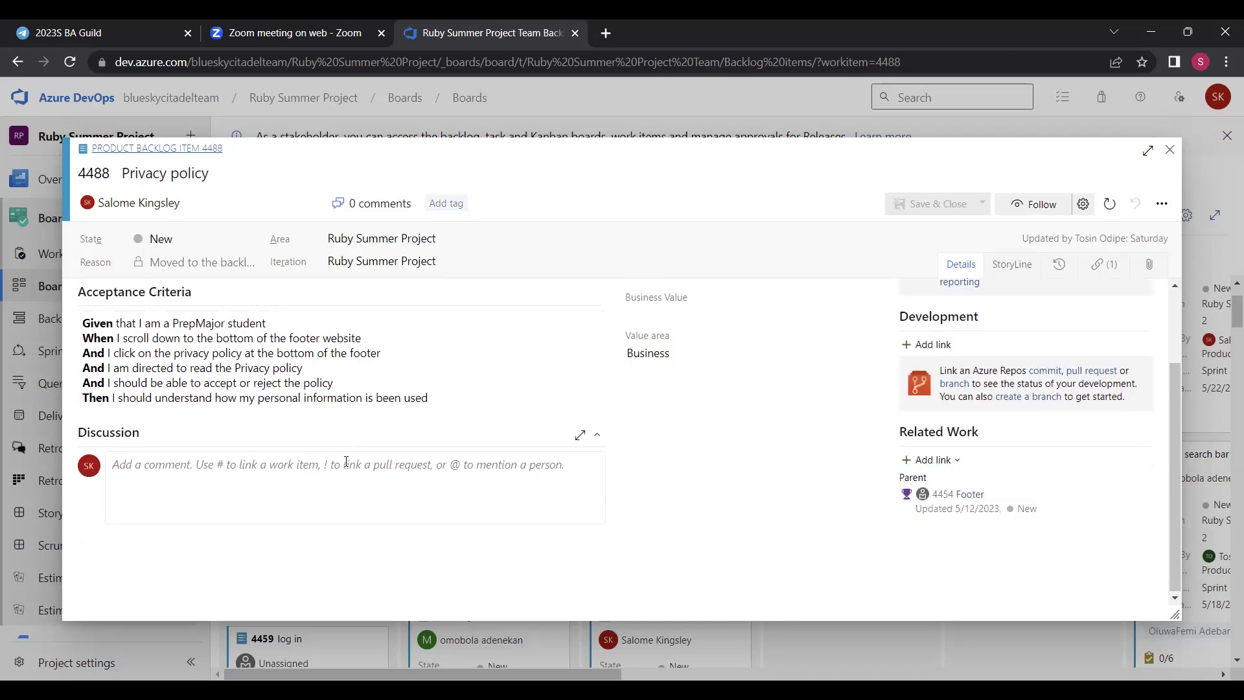
scroll(311, 453, up, 2)
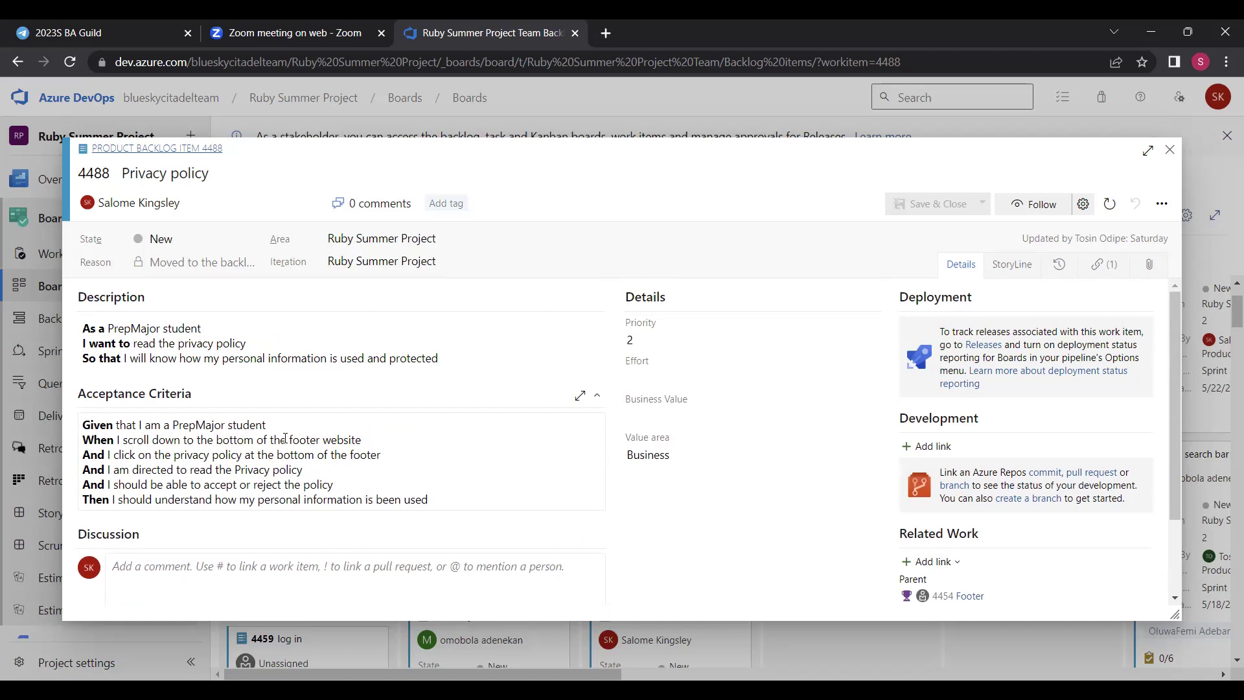
click(319, 440)
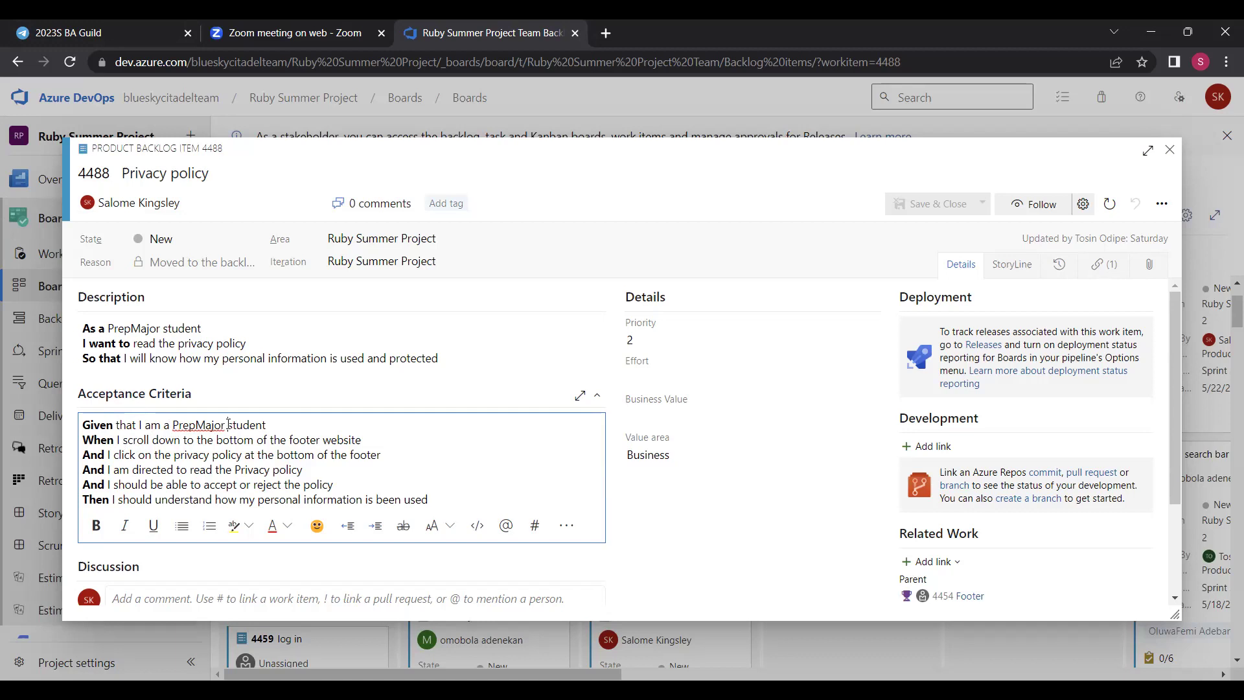
drag(228, 425, 271, 422)
text(user)
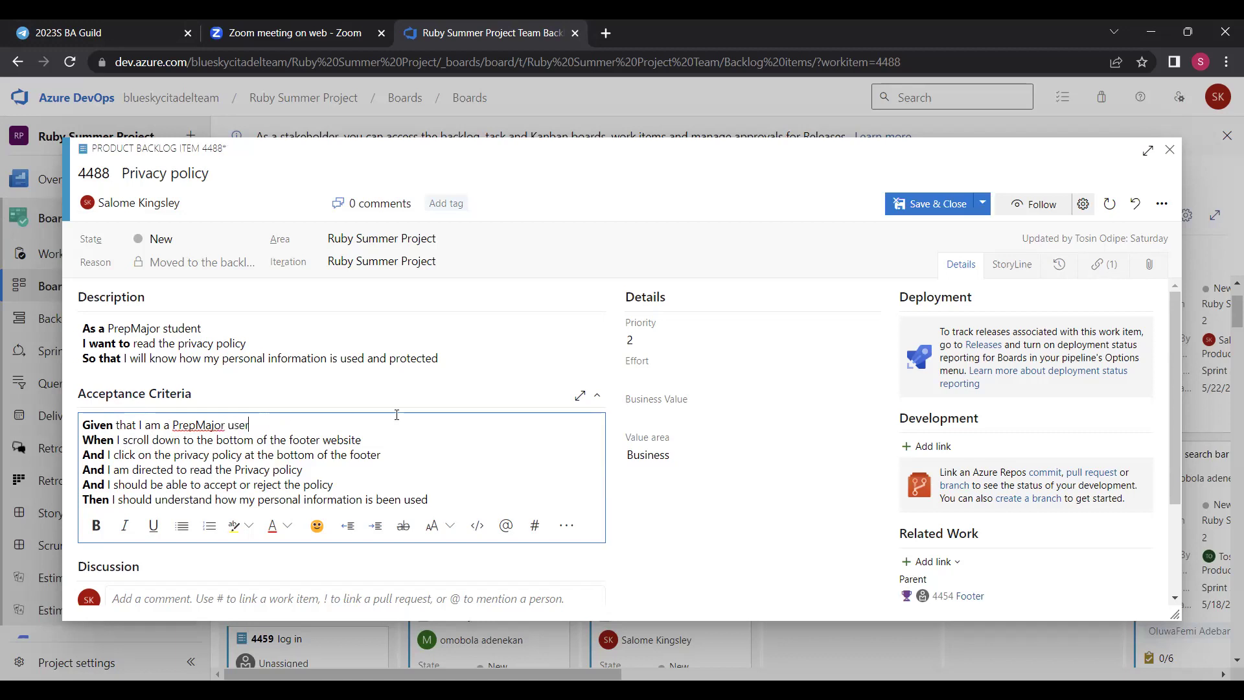
click(984, 212)
click(968, 226)
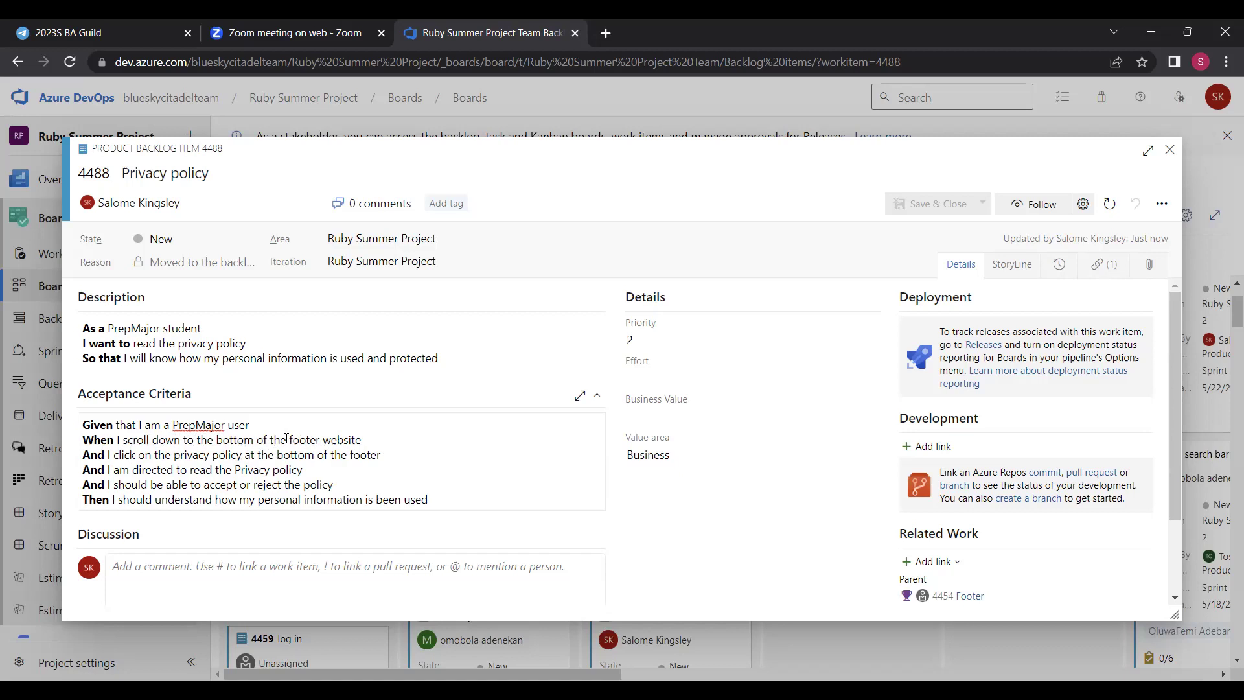
- Replace "footer website" with "page" in the When line of the acceptance criteria and save the work item
drag(286, 439, 365, 439)
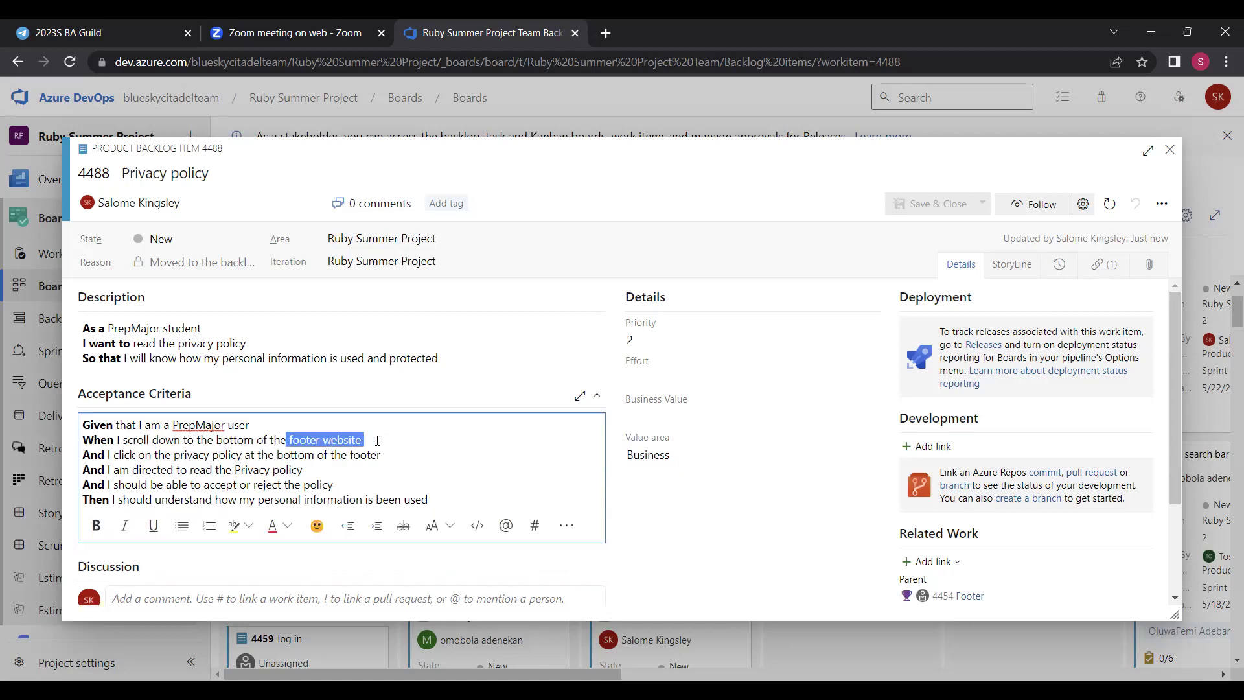
text(p)
key(BackSpace)
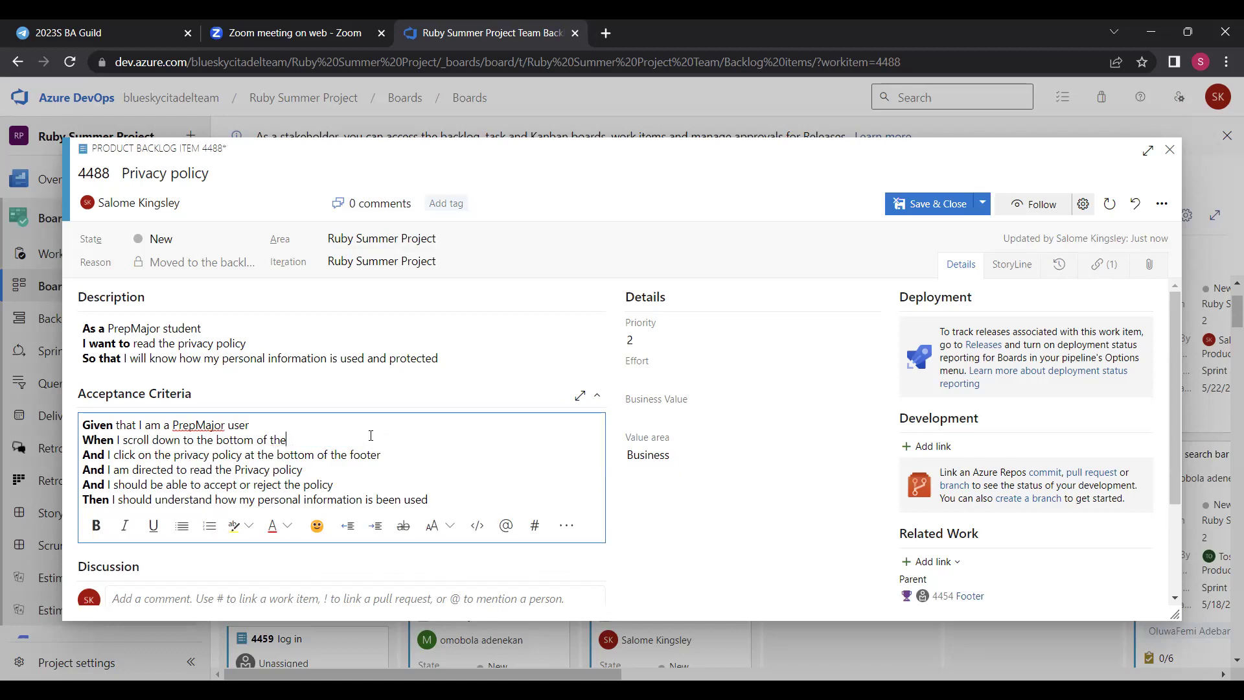
text(page)
click(984, 204)
click(923, 225)
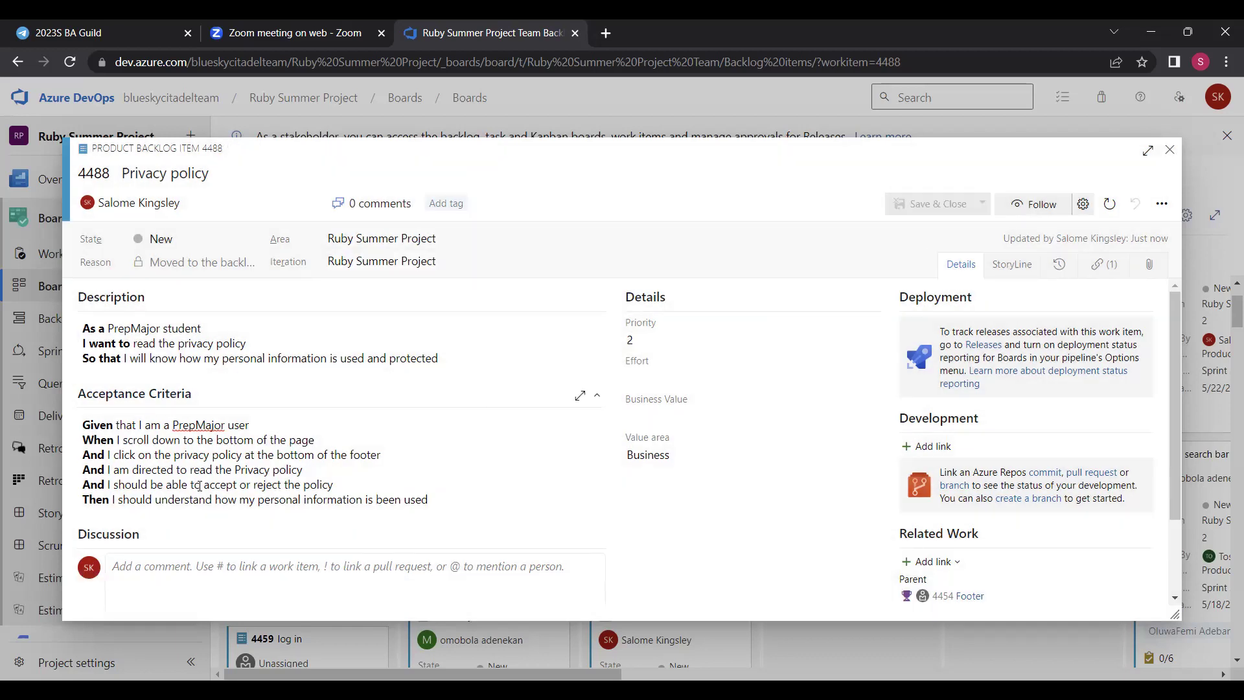
- Add a line reading "And I am on the landing page" below the Given line of the acceptance criteria
click(251, 427)
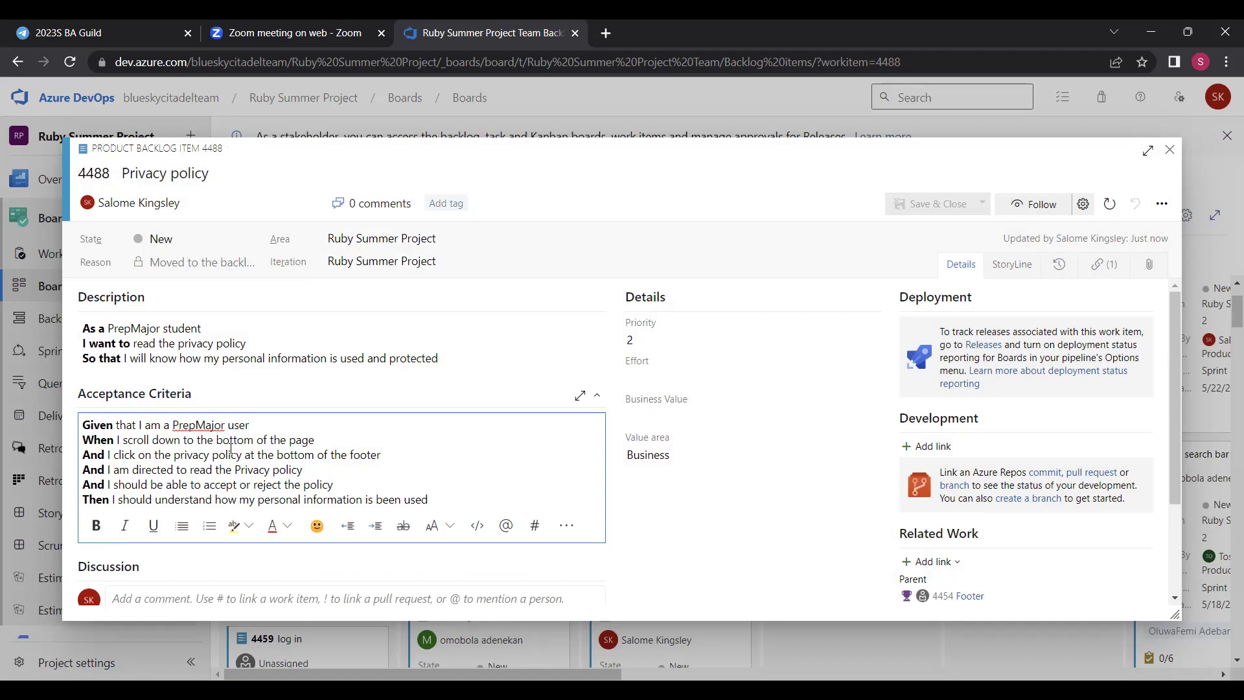
key(Return)
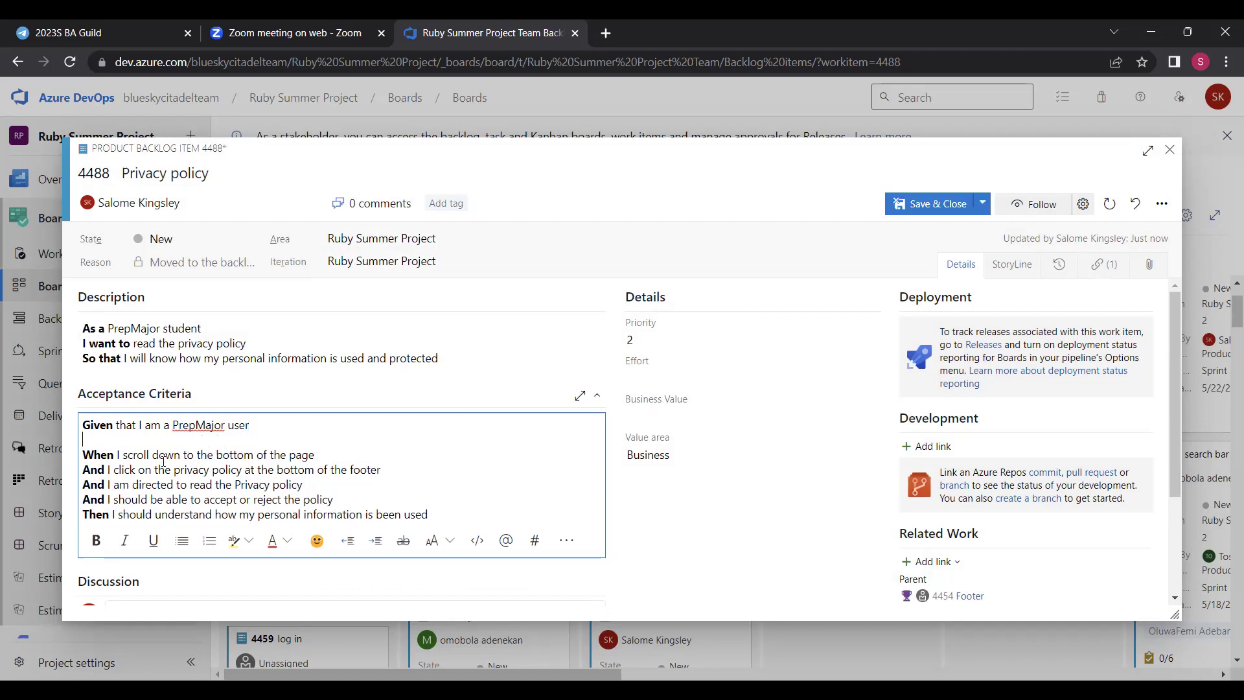
text(And)
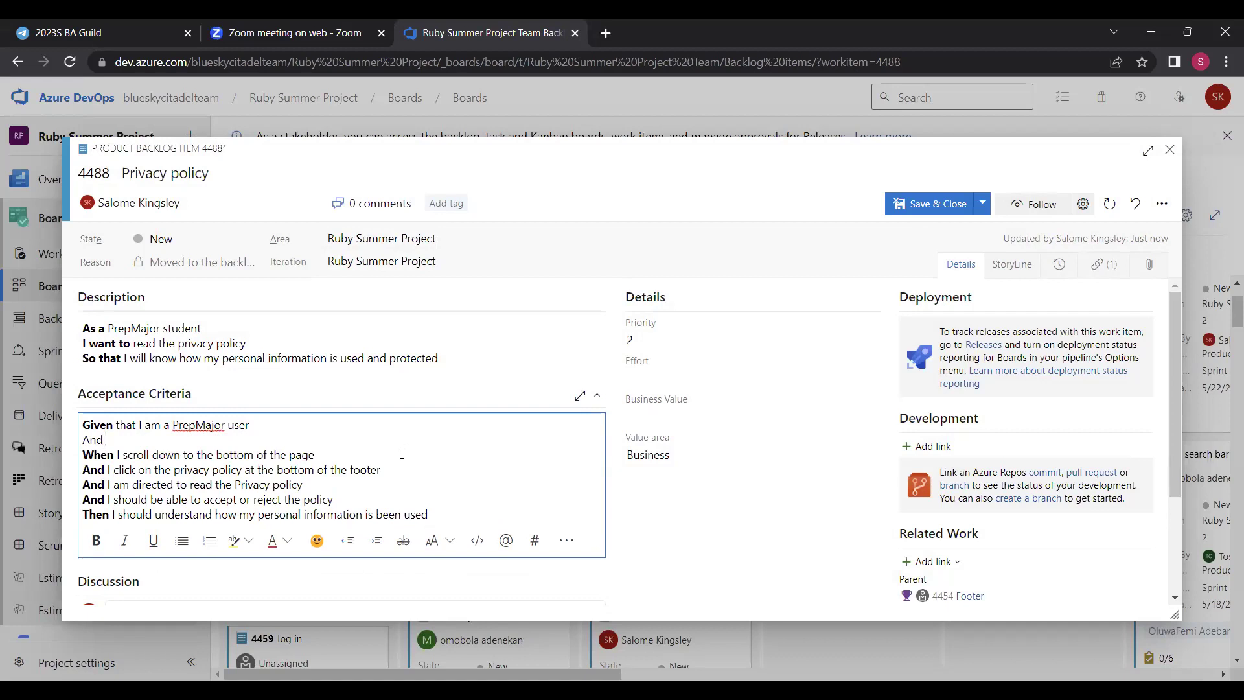
text(I am on the landing page)
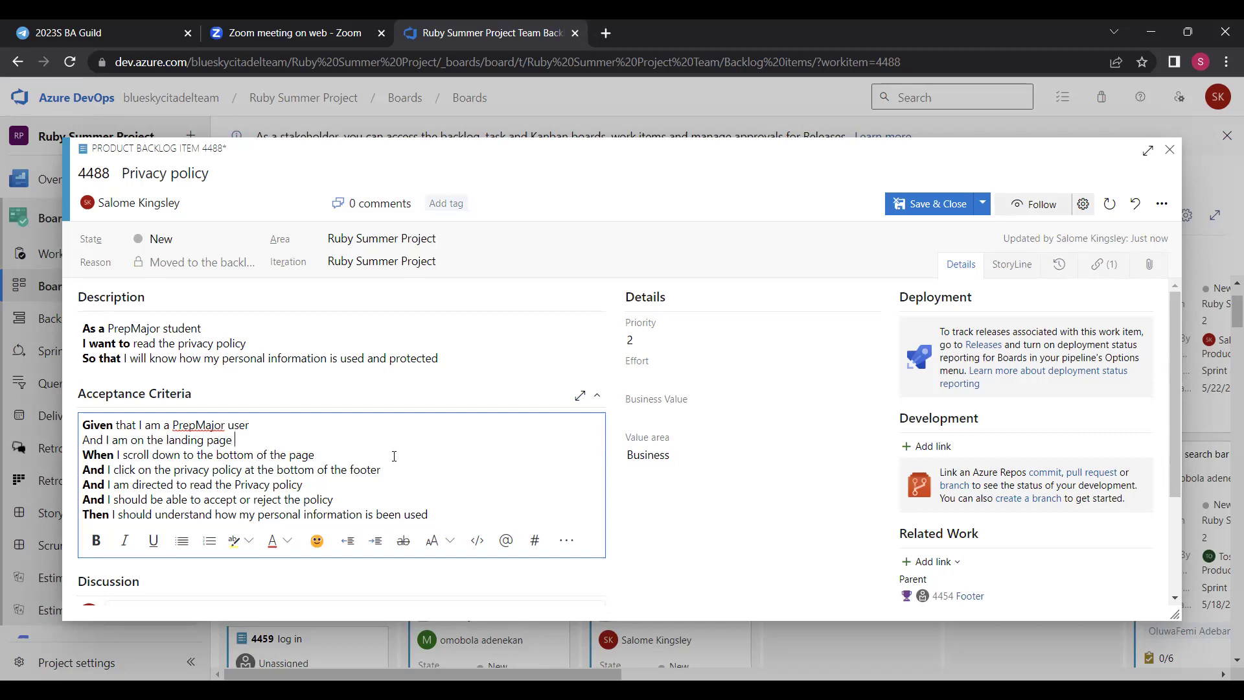
text(of PrepMA)
key(BackSpace)
text(a)
drag(235, 441, 288, 441)
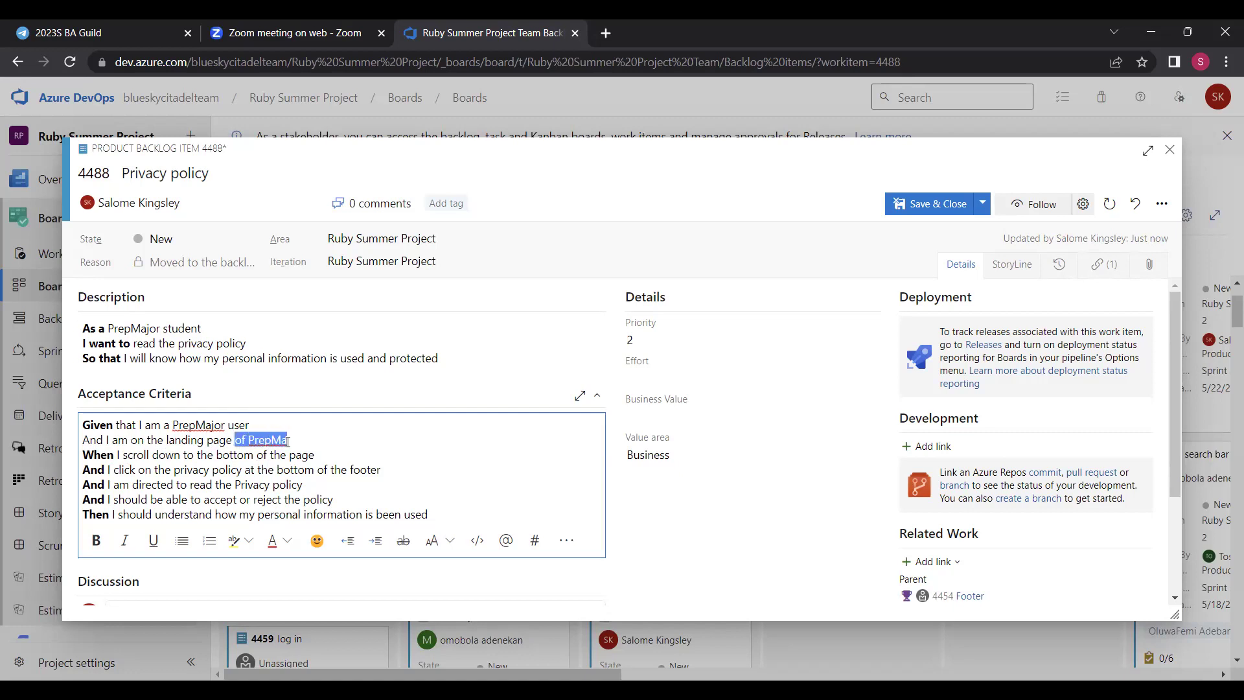
key(BackSpace)
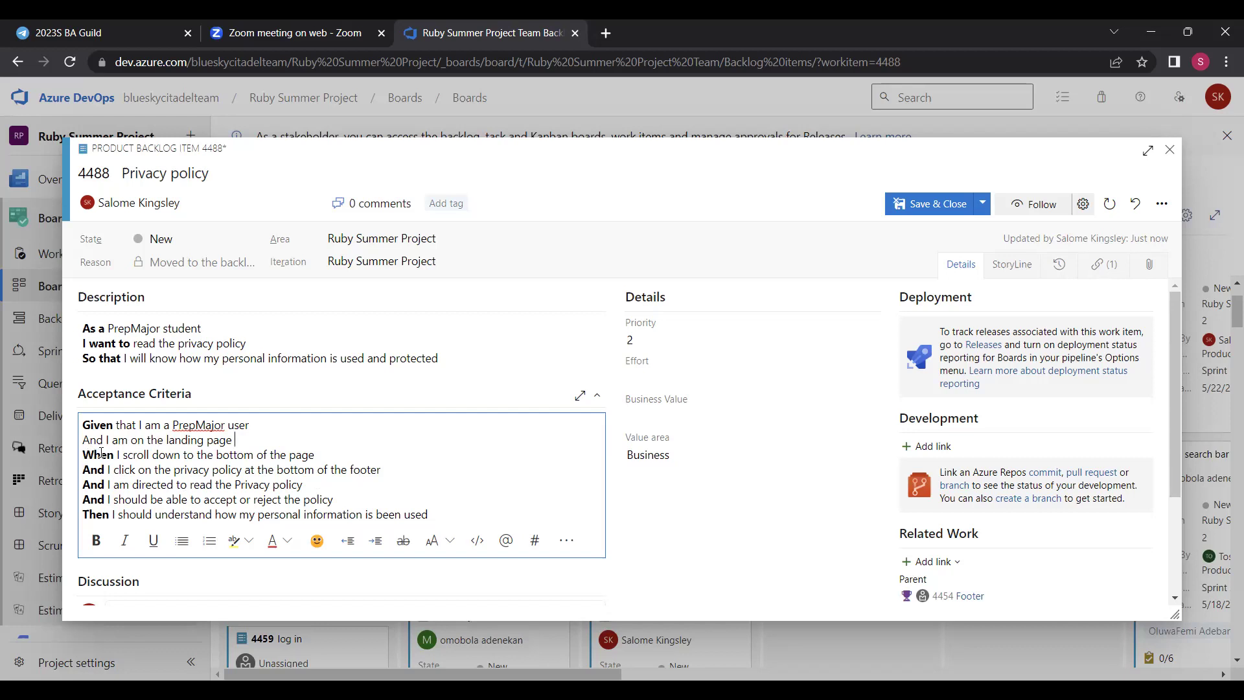
- Insert "PrepMajor" before "landing page" in the new And line
click(163, 441)
text(PrepMajor)
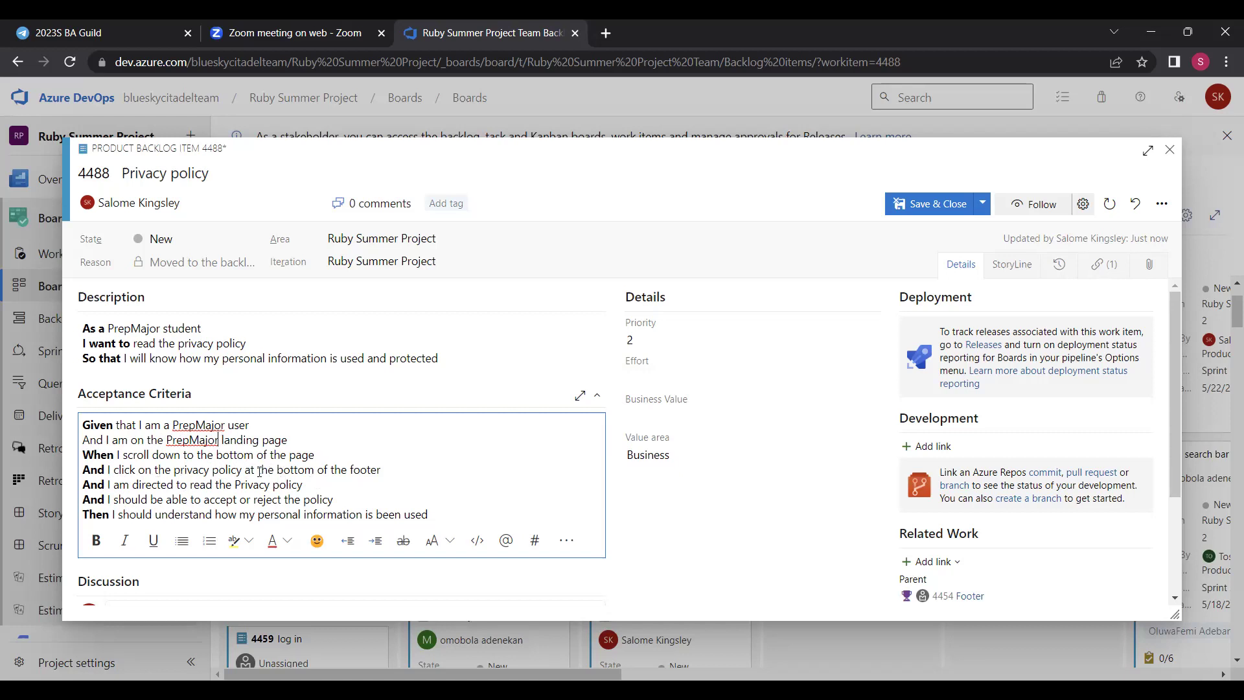
- Remove "at the bottom of the footer" from the "I click on the privacy policy" line and save the work item
drag(245, 469, 377, 470)
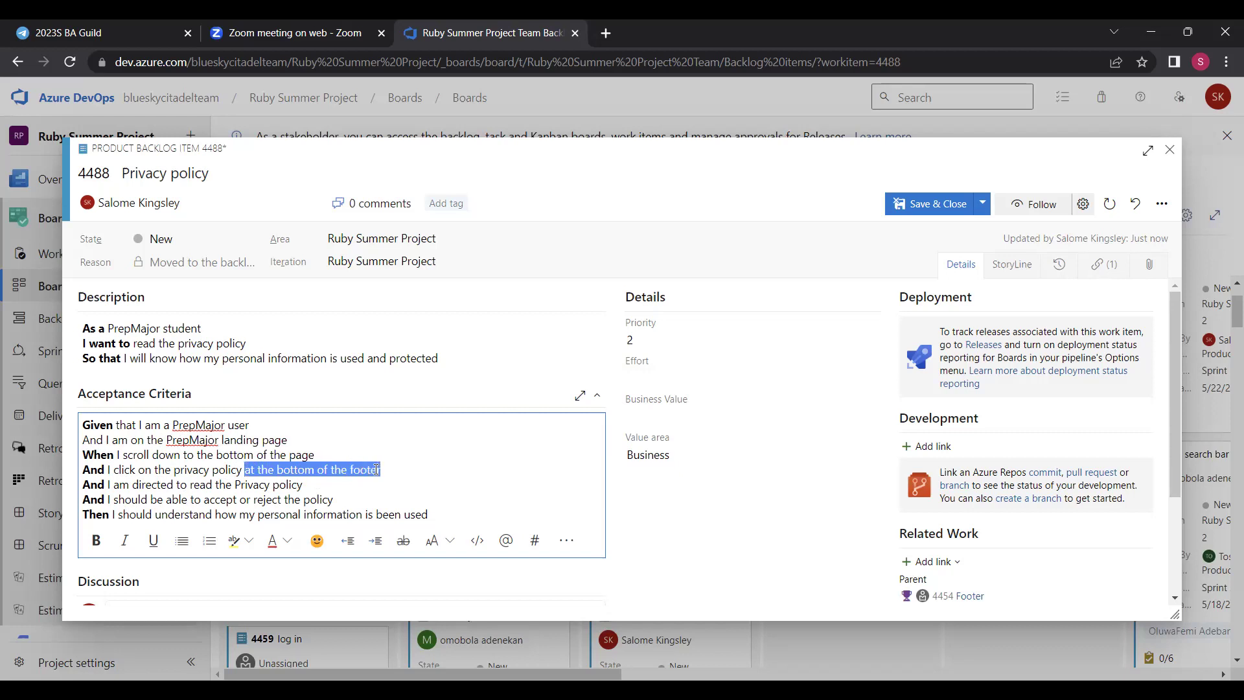
key(BackSpace)
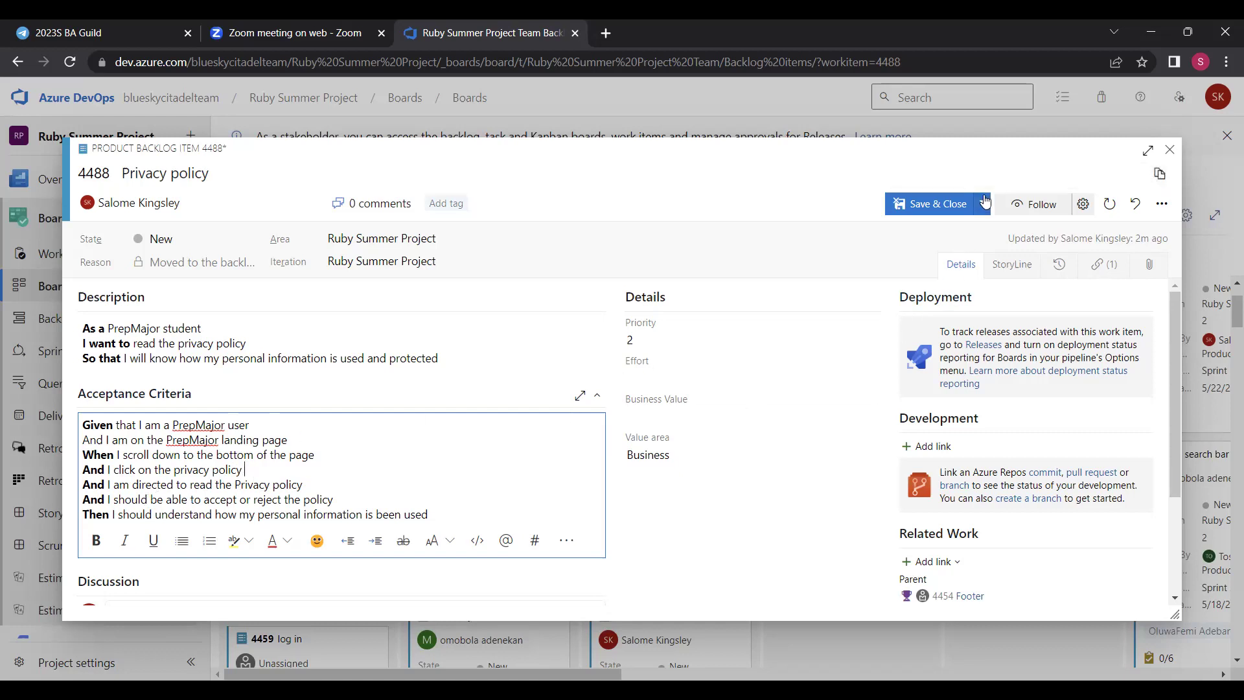
click(982, 204)
click(976, 225)
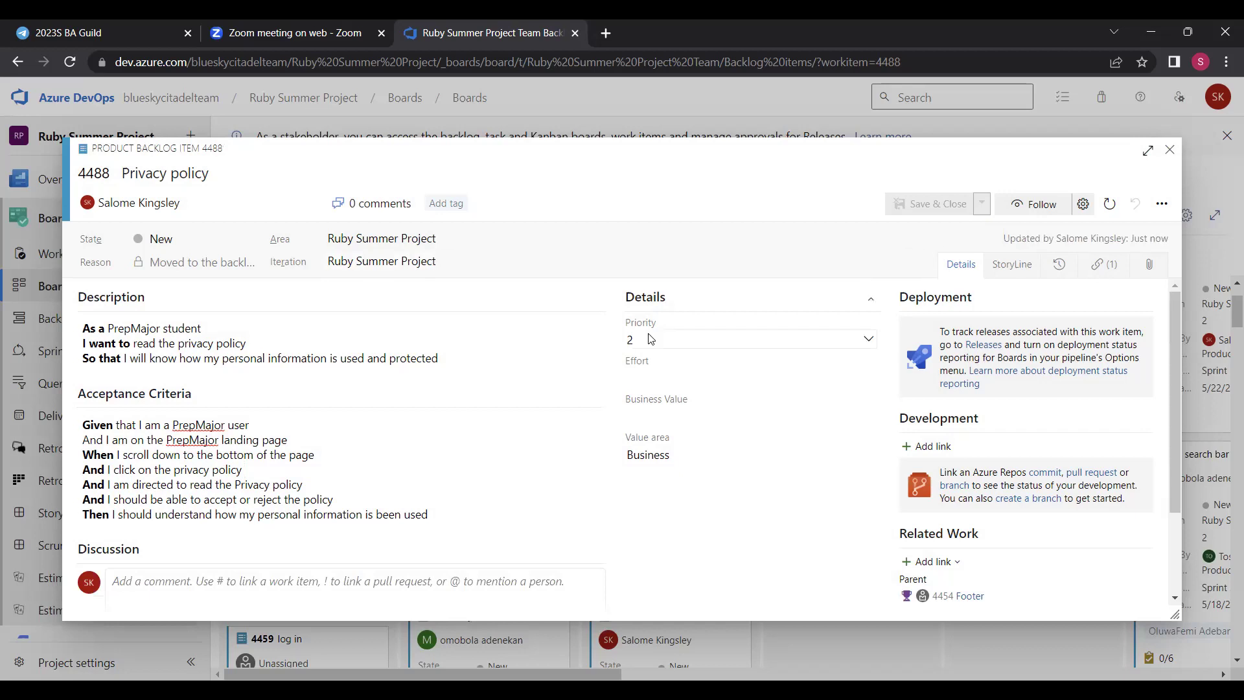
- Reword the "I am directed" line to read "And I am redirected to read the Privacy policy page"
click(134, 489)
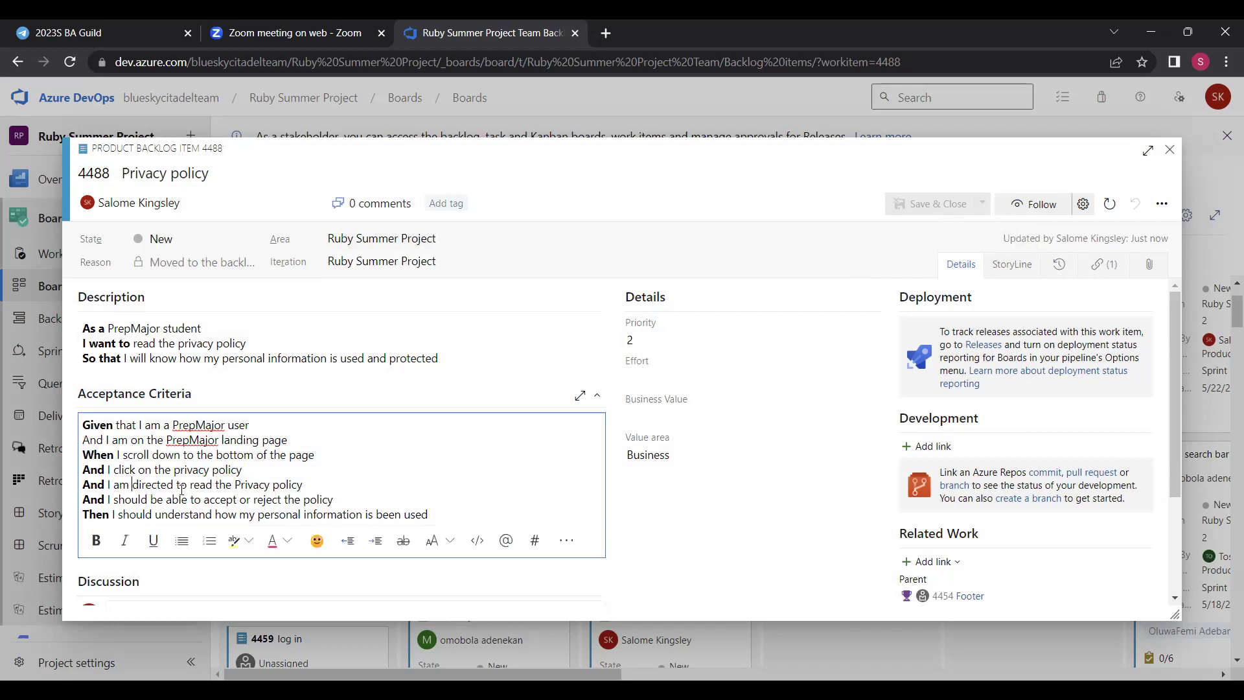
text(re)
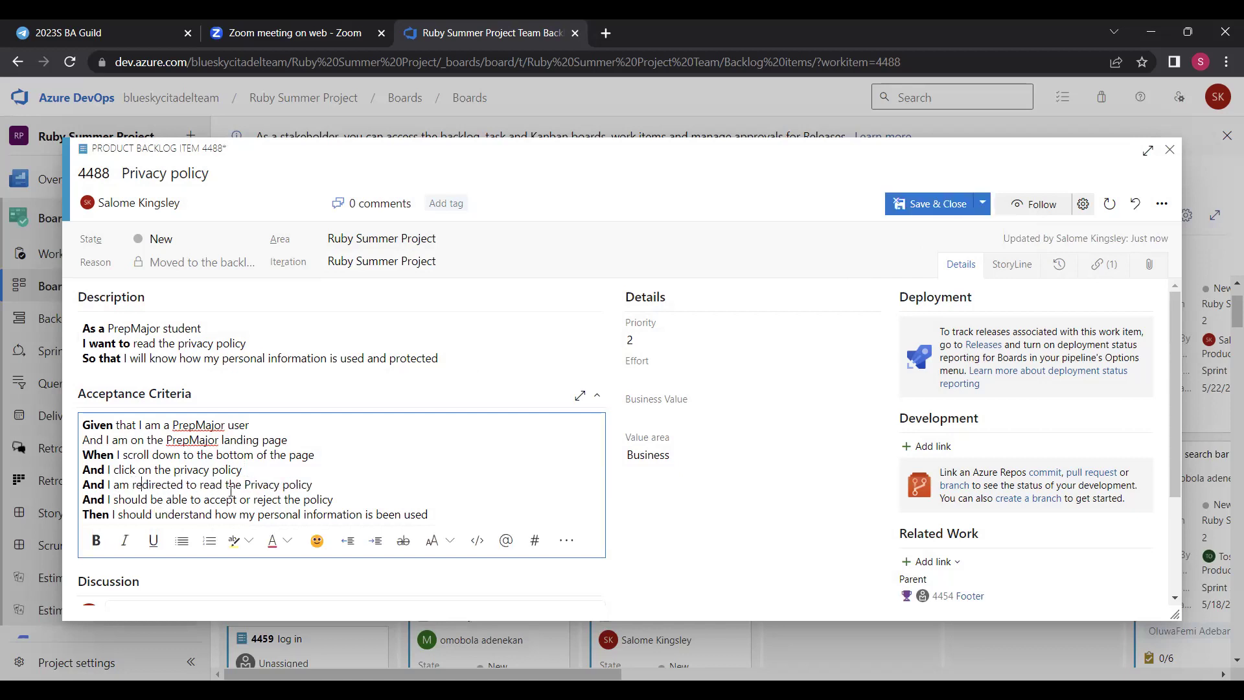
click(318, 483)
text(page)
click(105, 485)
drag(104, 484, 85, 485)
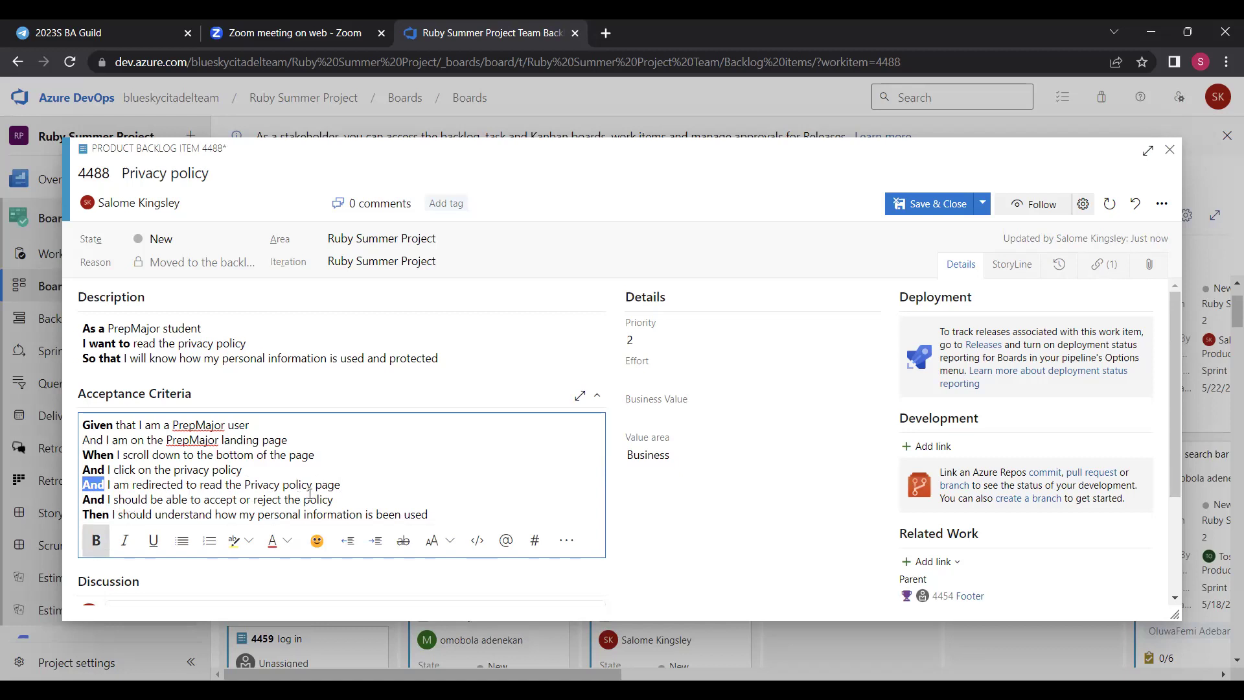
click(359, 488)
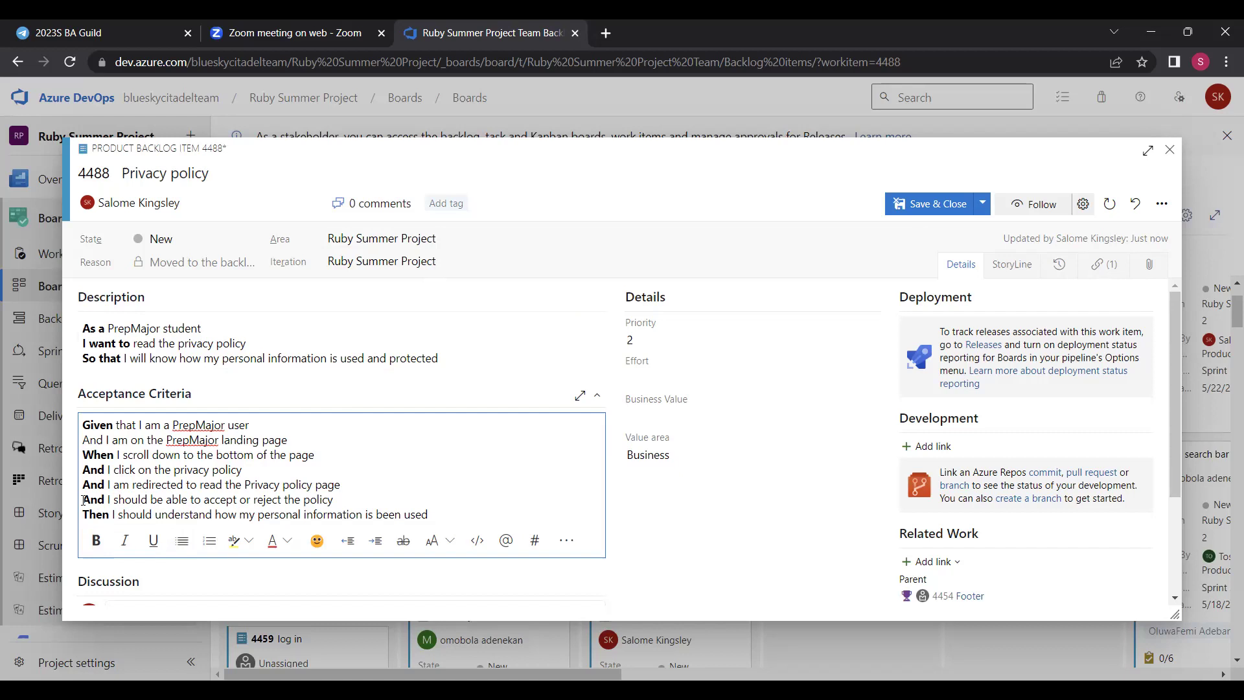
drag(82, 500, 339, 502)
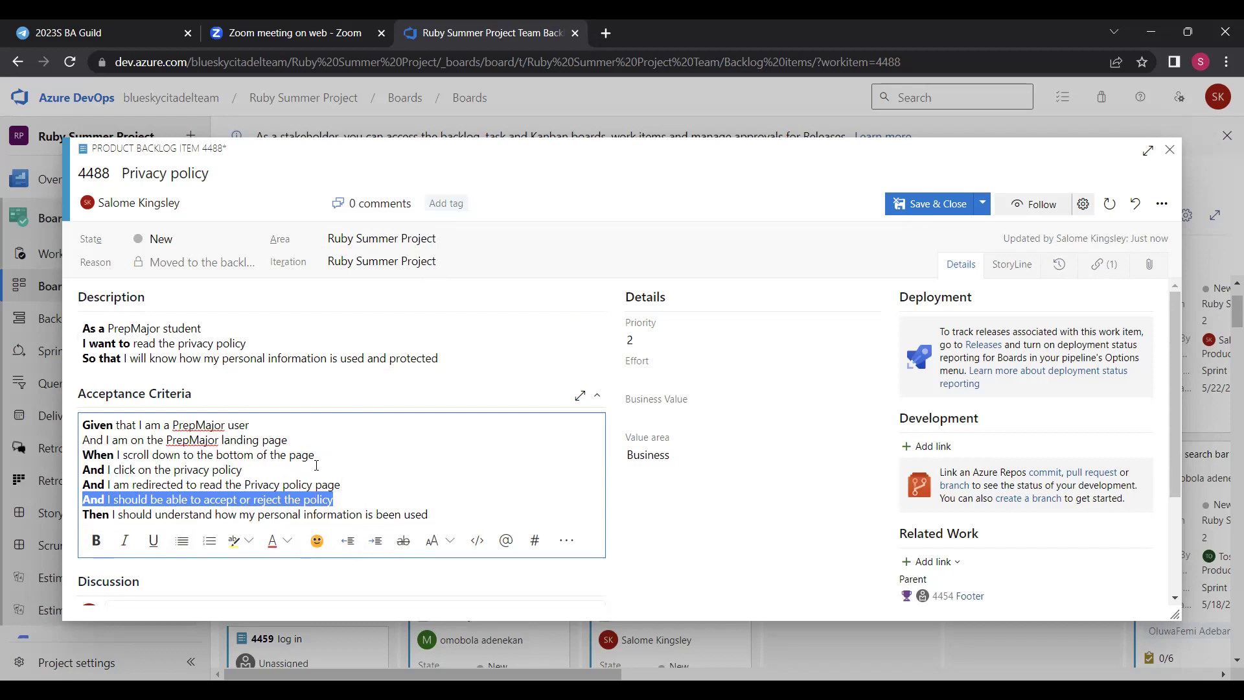
click(347, 502)
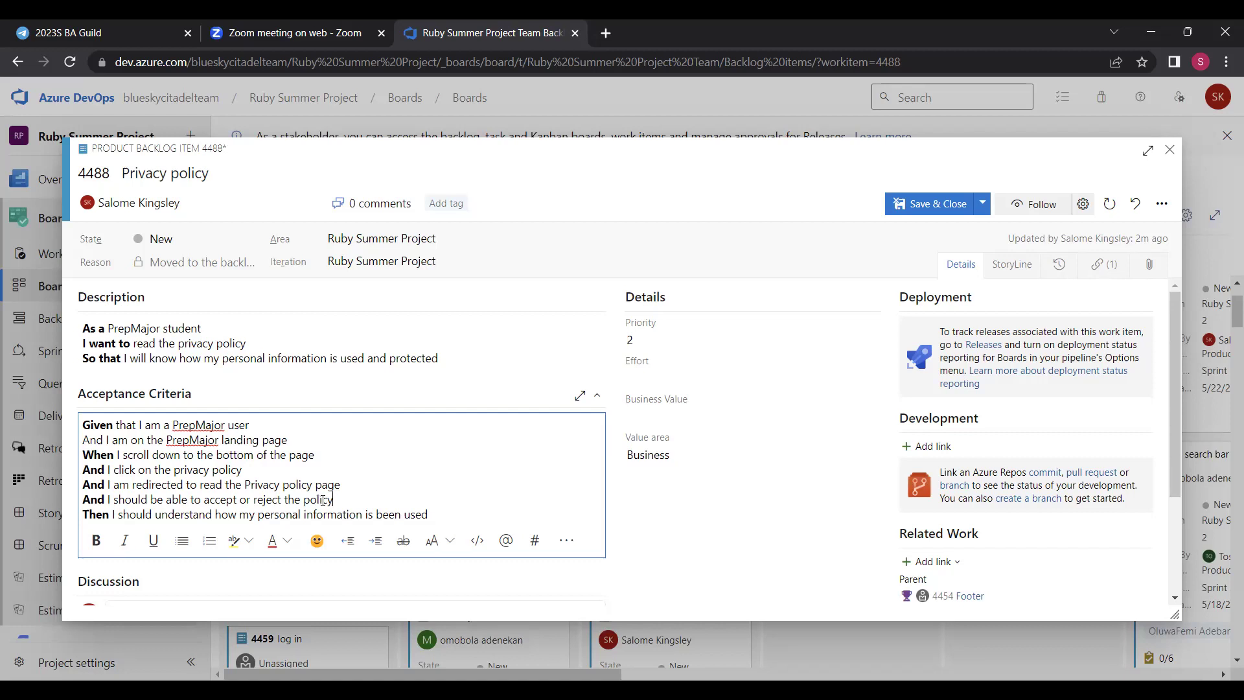
- Delete the line "And I should be able to accept or reject the policy", including its empty row
drag(336, 500, 78, 508)
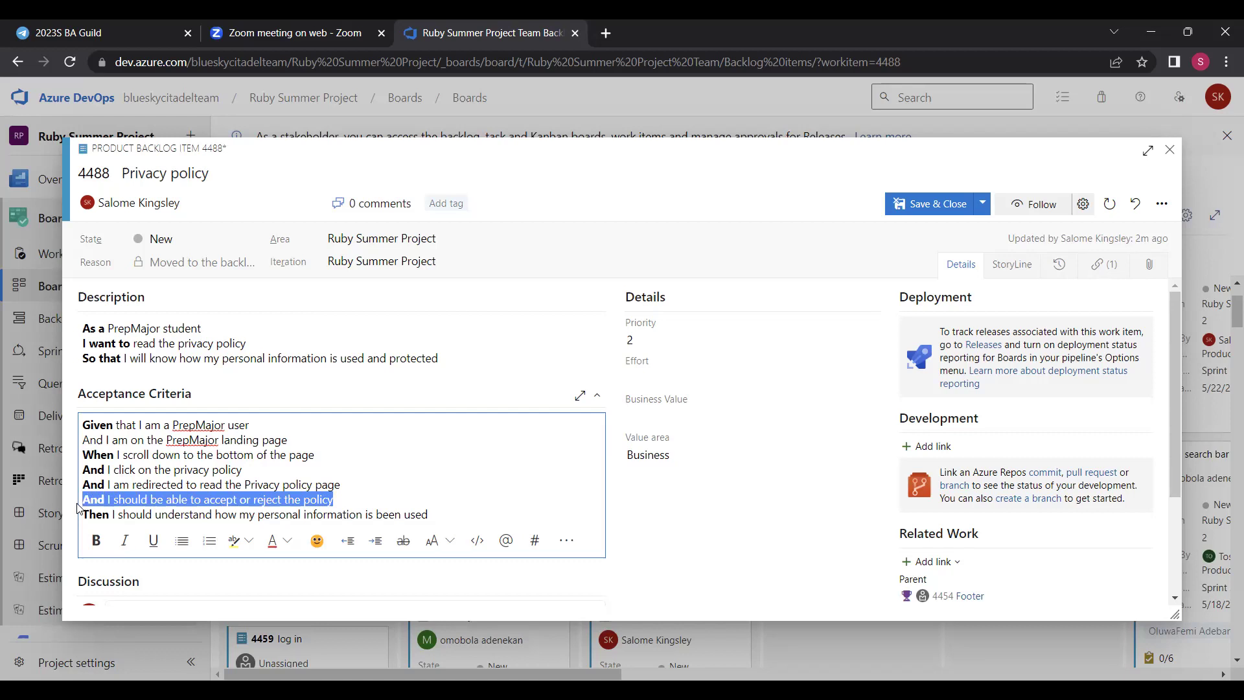
key(BackSpace)
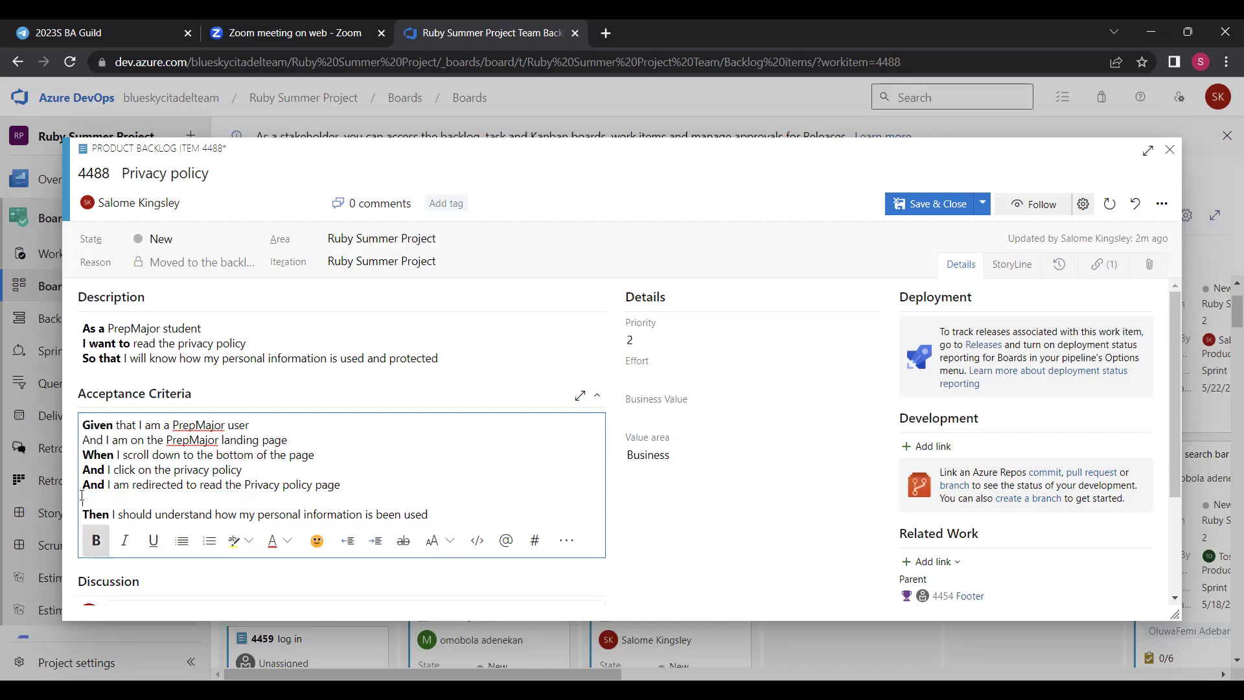
key(BackSpace)
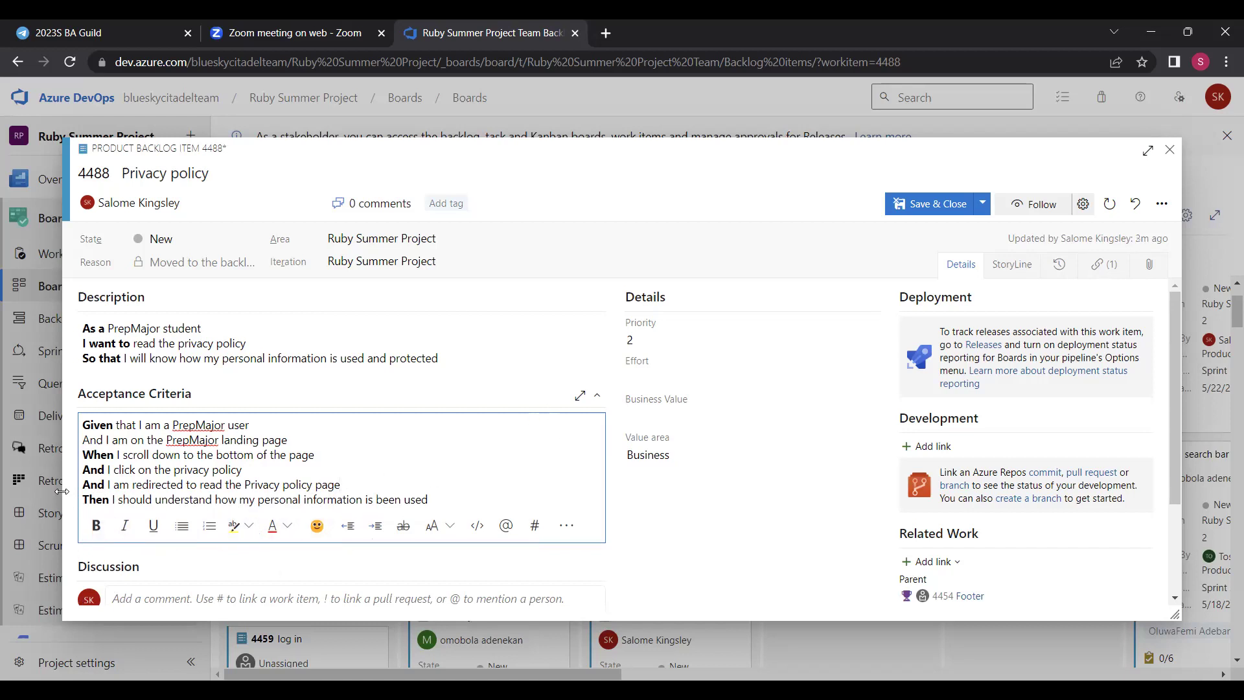
- Replace "And" with "Then" at the start of the "I am redirected" line
drag(105, 484, 81, 486)
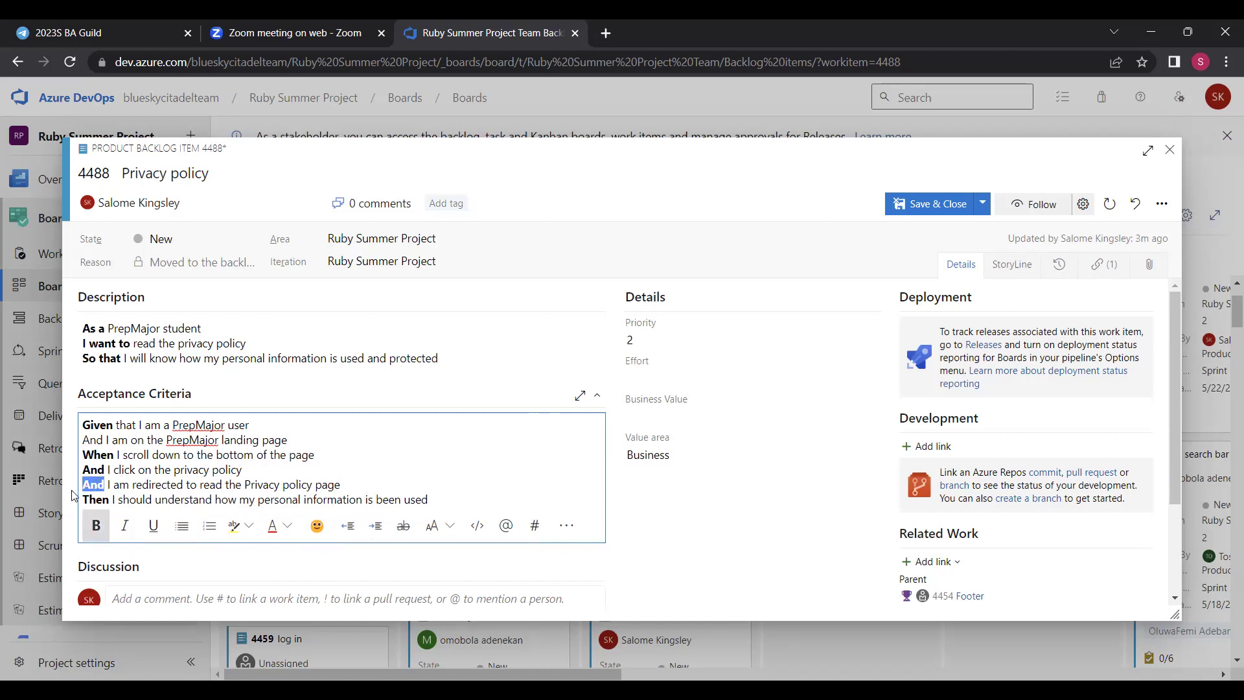
text(Th)
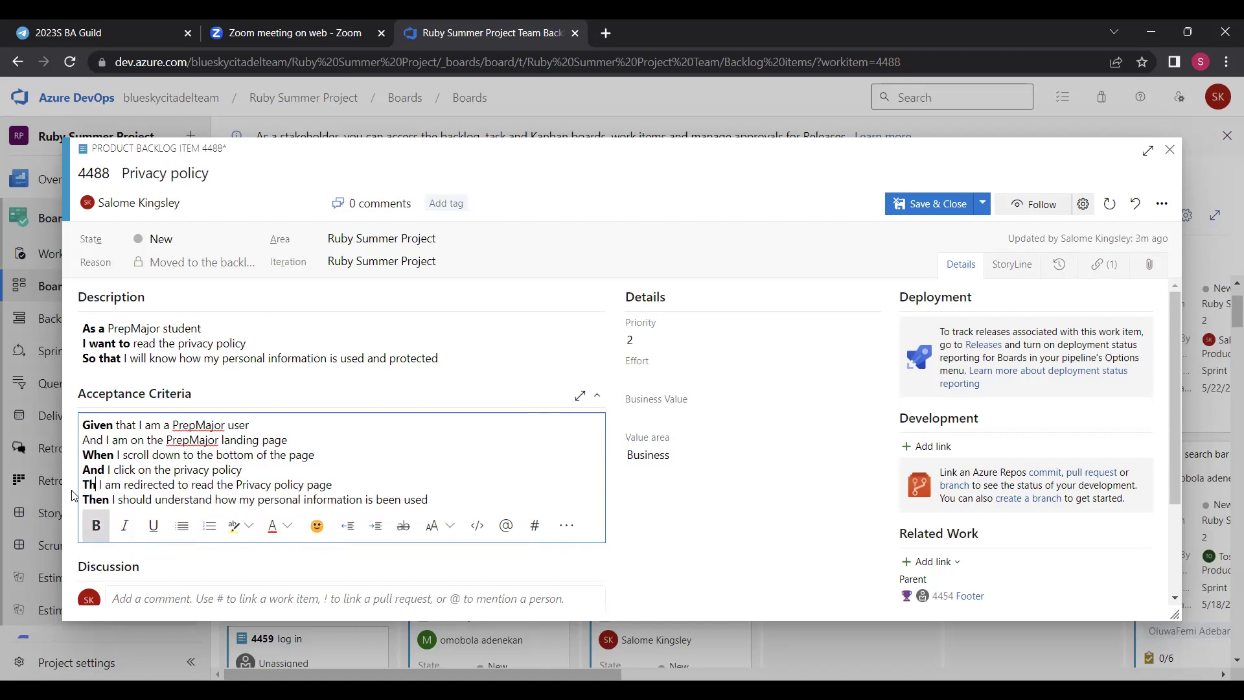
text(en)
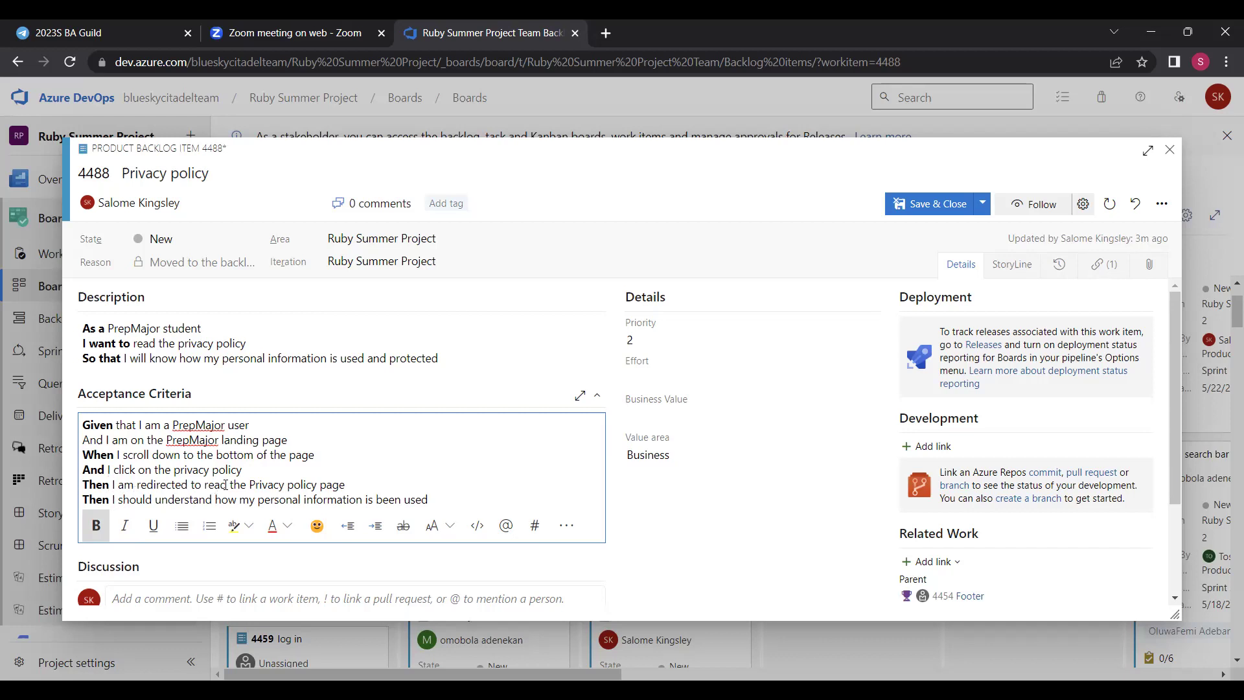
- Remove "read" from the "I am redirected" line so it says "redirected to the Privacy policy page"
drag(228, 485, 197, 485)
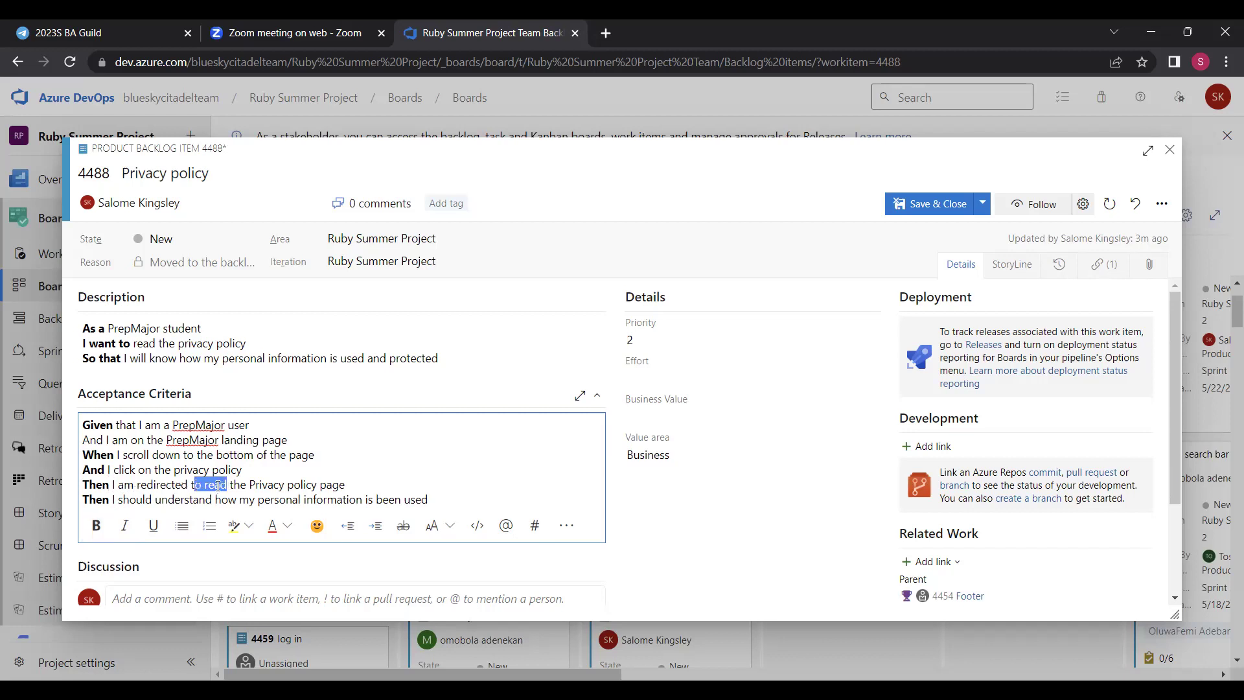
click(205, 485)
drag(205, 485, 231, 486)
double_click(220, 486)
key(BackSpace)
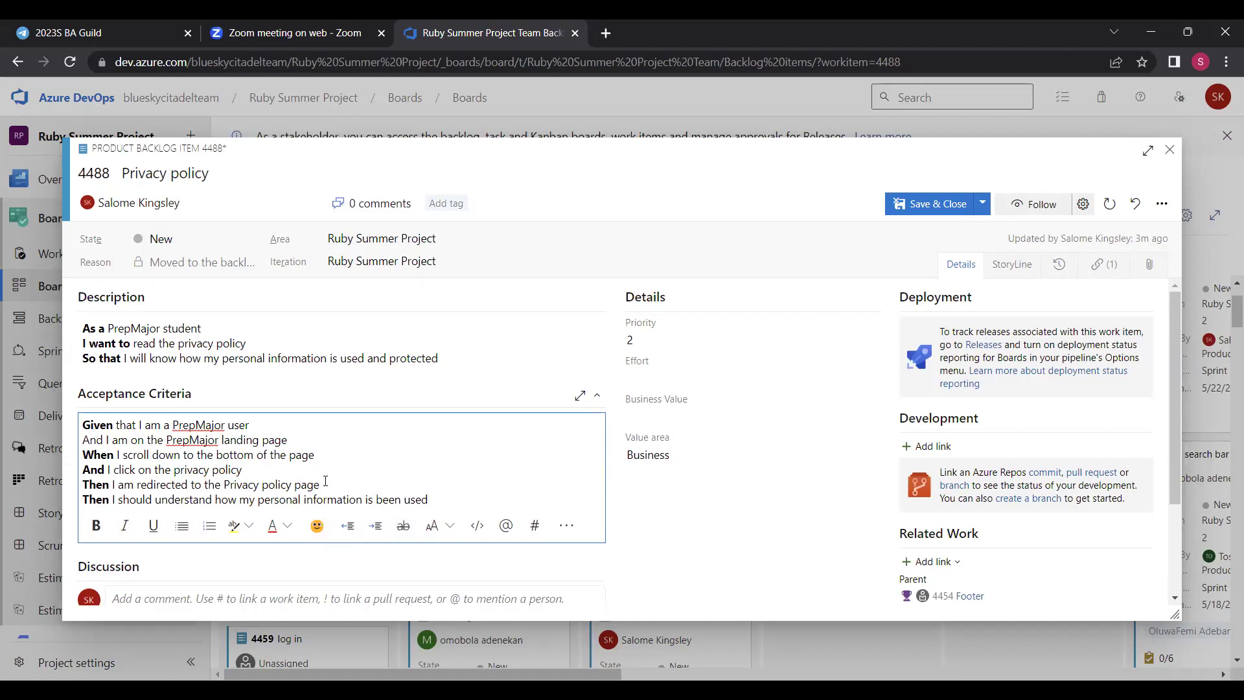
- Append "to know how my personal information is been used" to the "Then I am redirected to the Privacy policy page" line
text(to know how myv)
key(BackSpace)
text(personal )
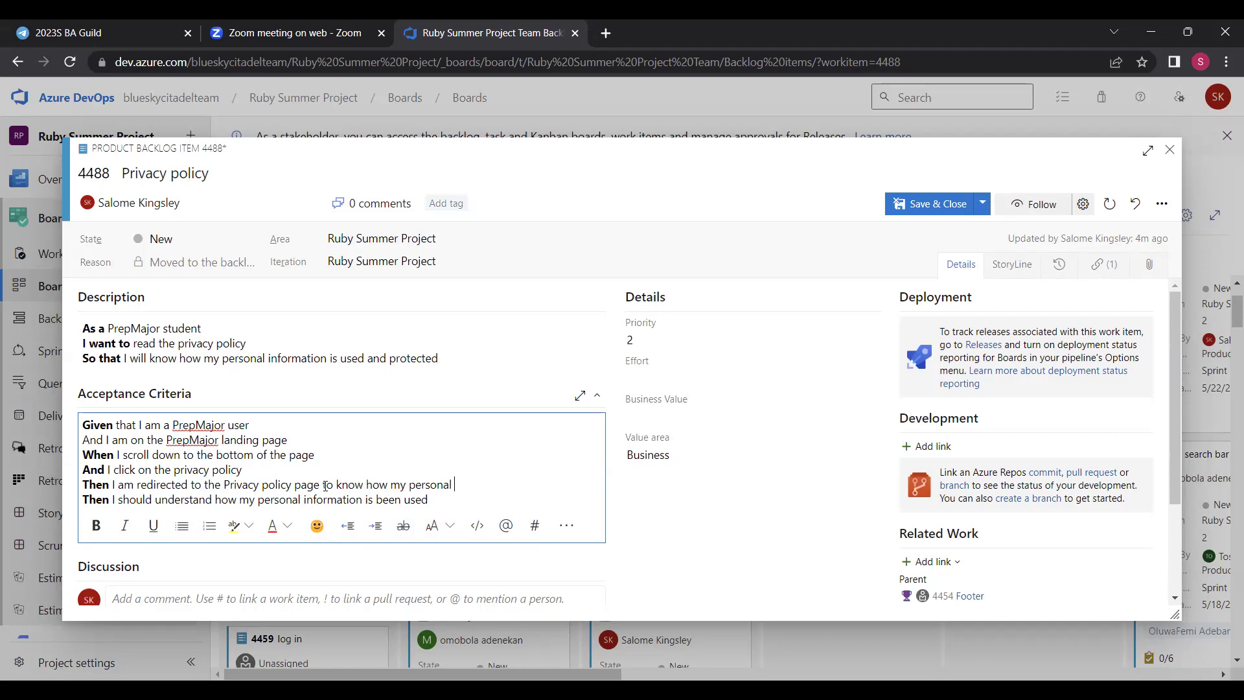
text(information is been used)
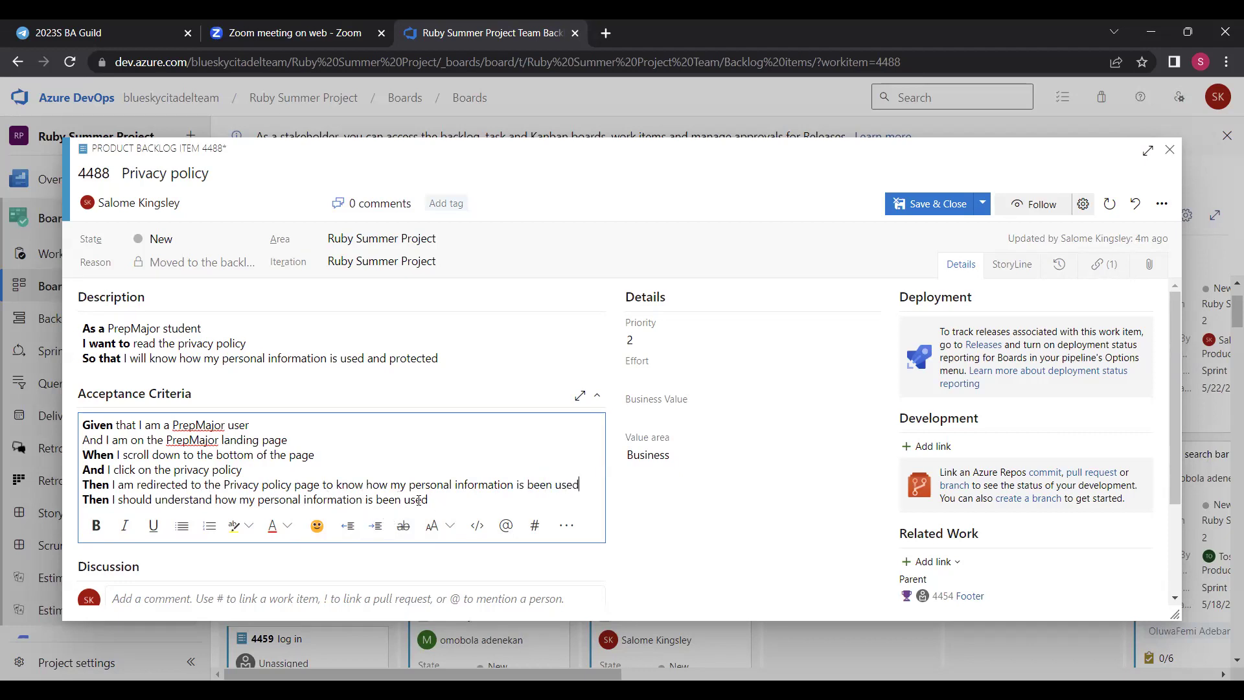
- Delete the line "Then I should understand how my personal information is been used" from the acceptance criteria and save the item
drag(438, 501, 87, 511)
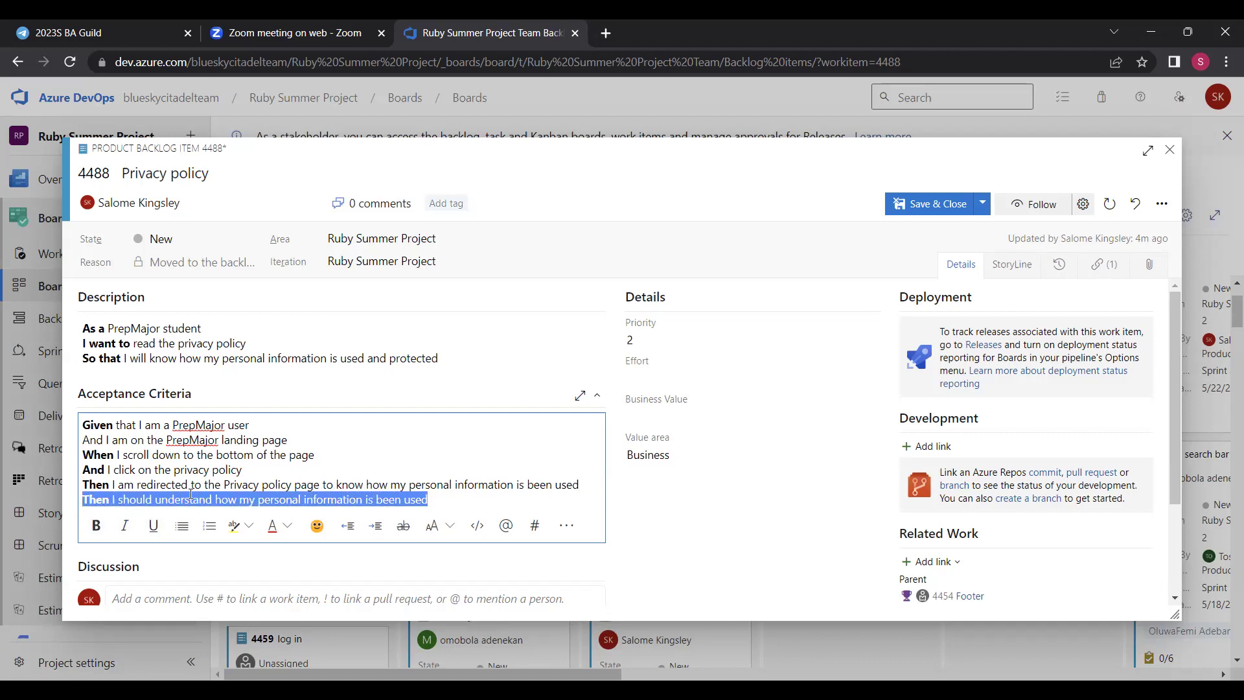
key(BackSpace)
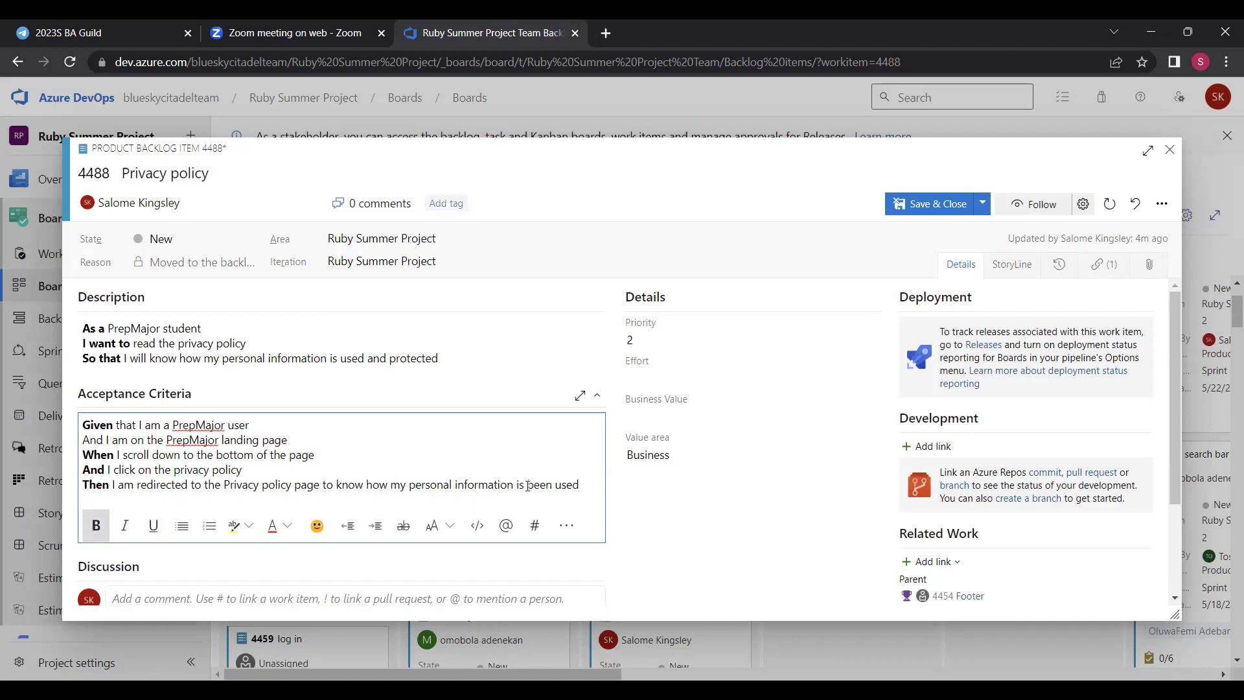
click(586, 490)
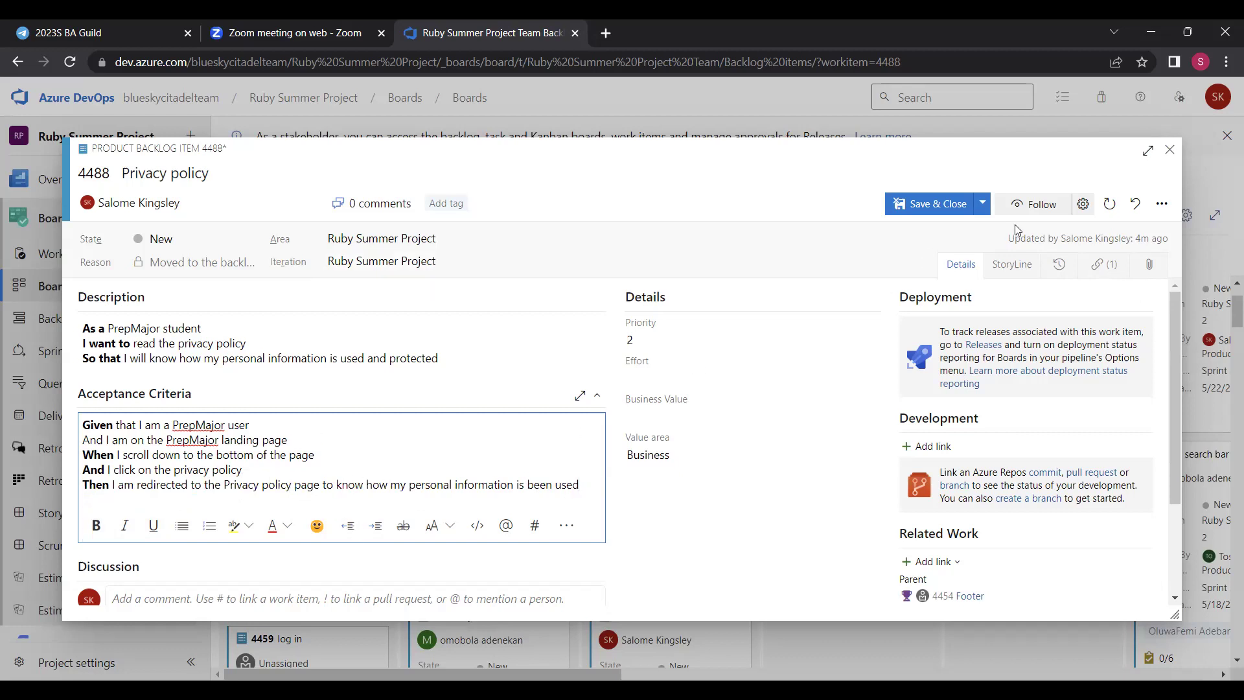
click(982, 203)
click(967, 223)
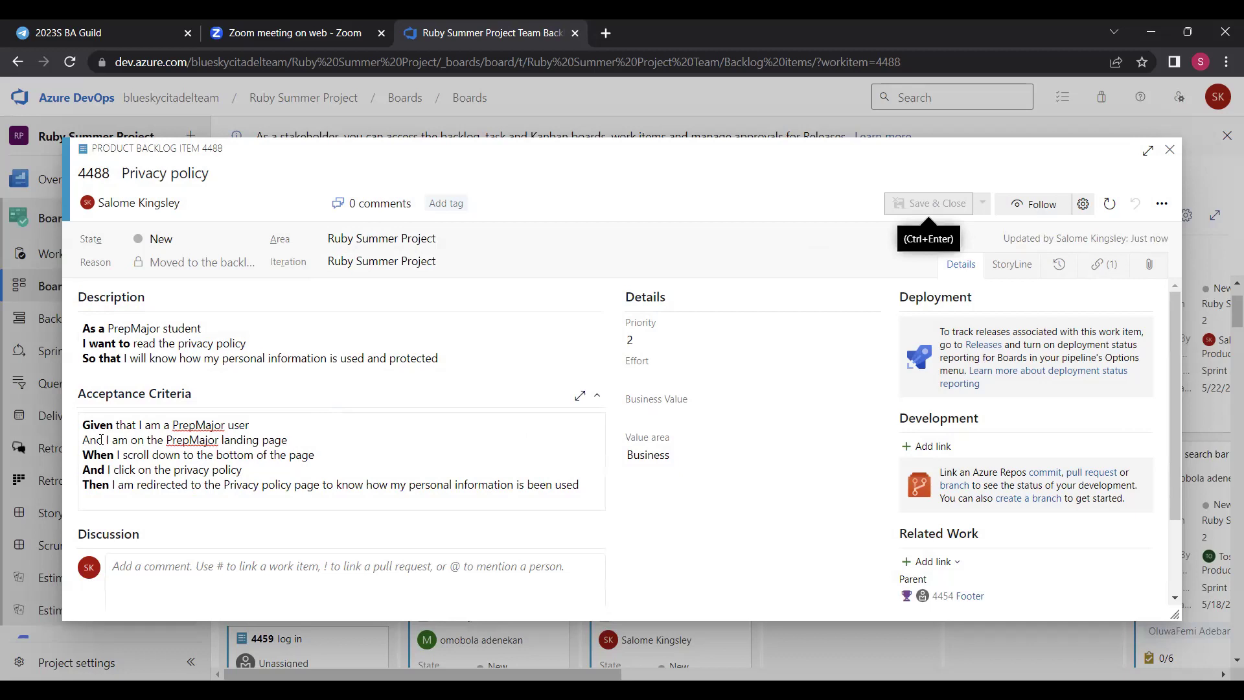
- Make the word "And" bold at the start of the "I am on the PrepMajor landing page" line
drag(102, 440, 76, 453)
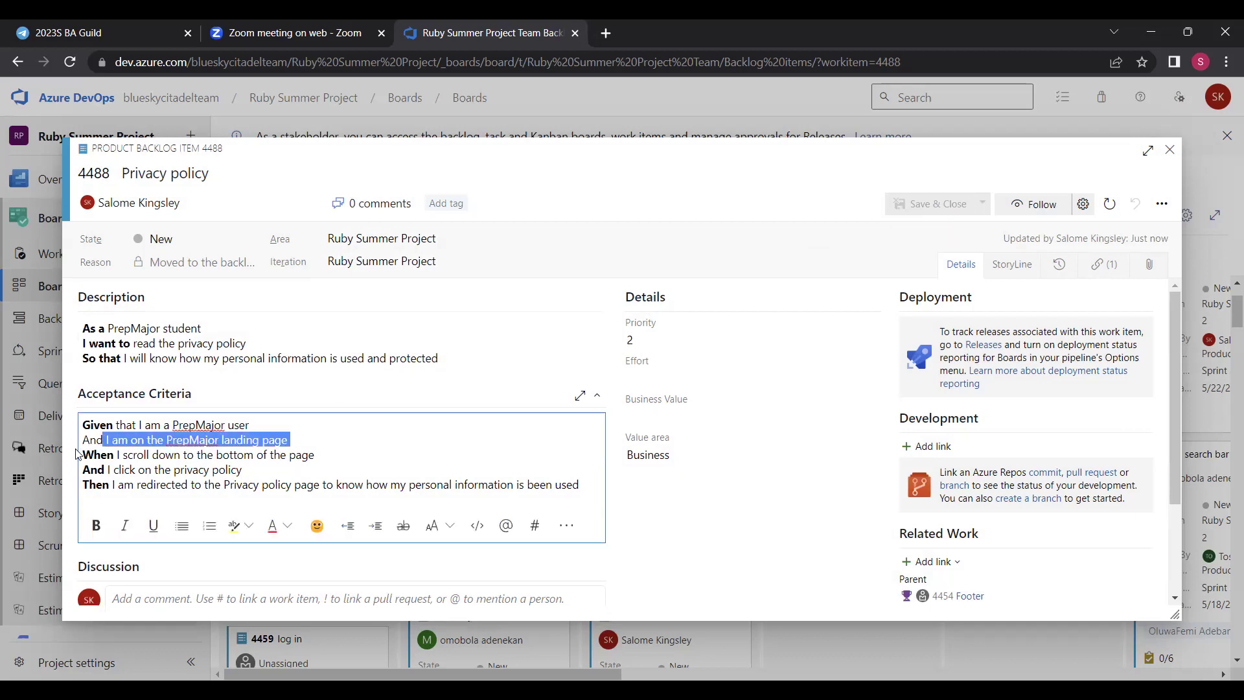
click(352, 448)
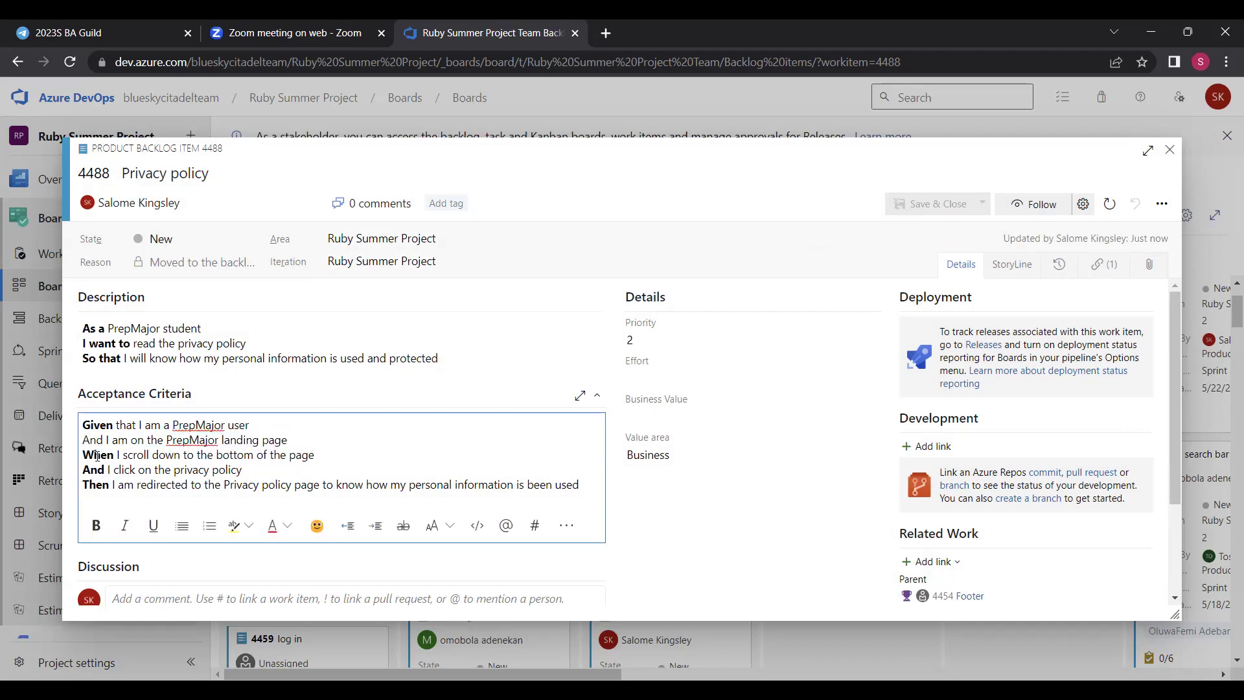
drag(102, 440, 81, 445)
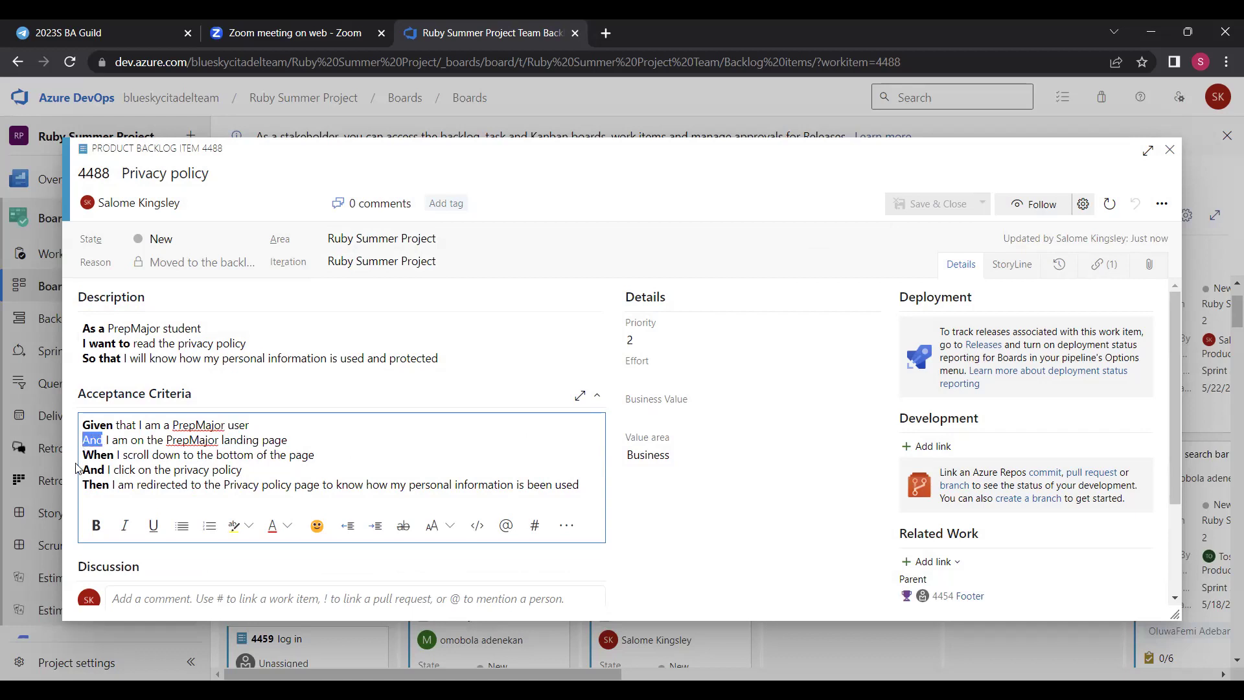
click(96, 525)
click(330, 443)
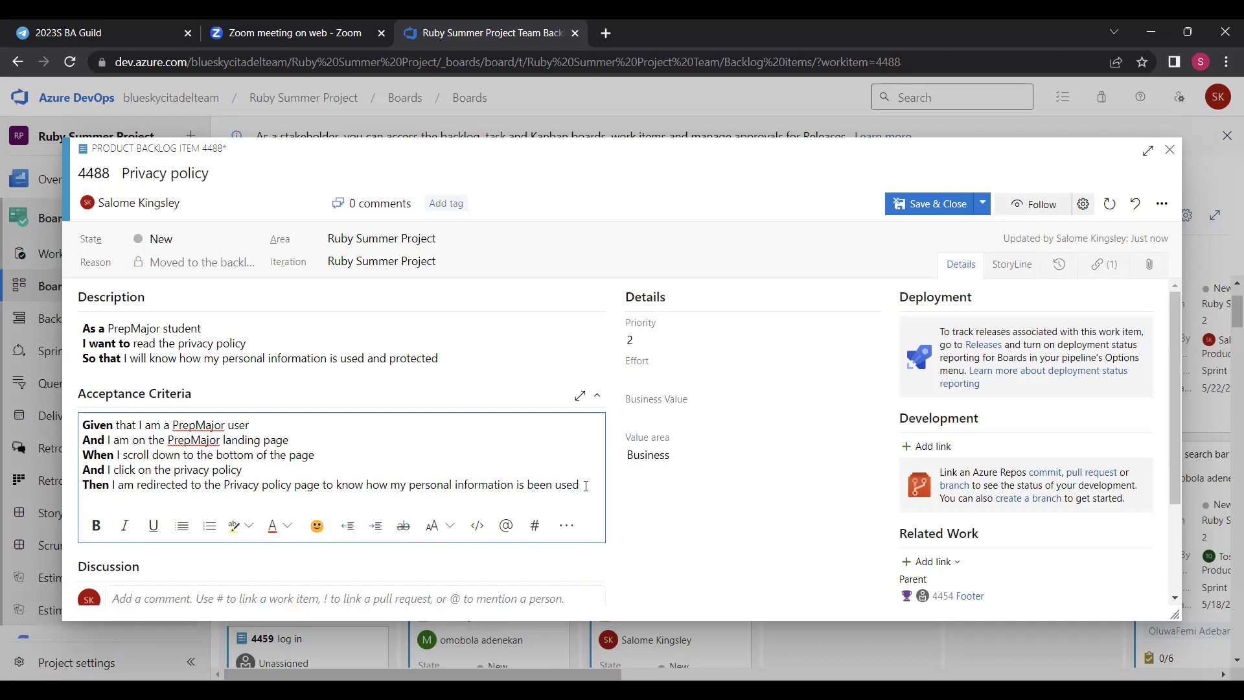
- Capitalize "Privacy" in the "And I click on the privacy policy" line and save the item without closing it
click(177, 471)
key(Delete)
text(P)
click(247, 471)
click(982, 204)
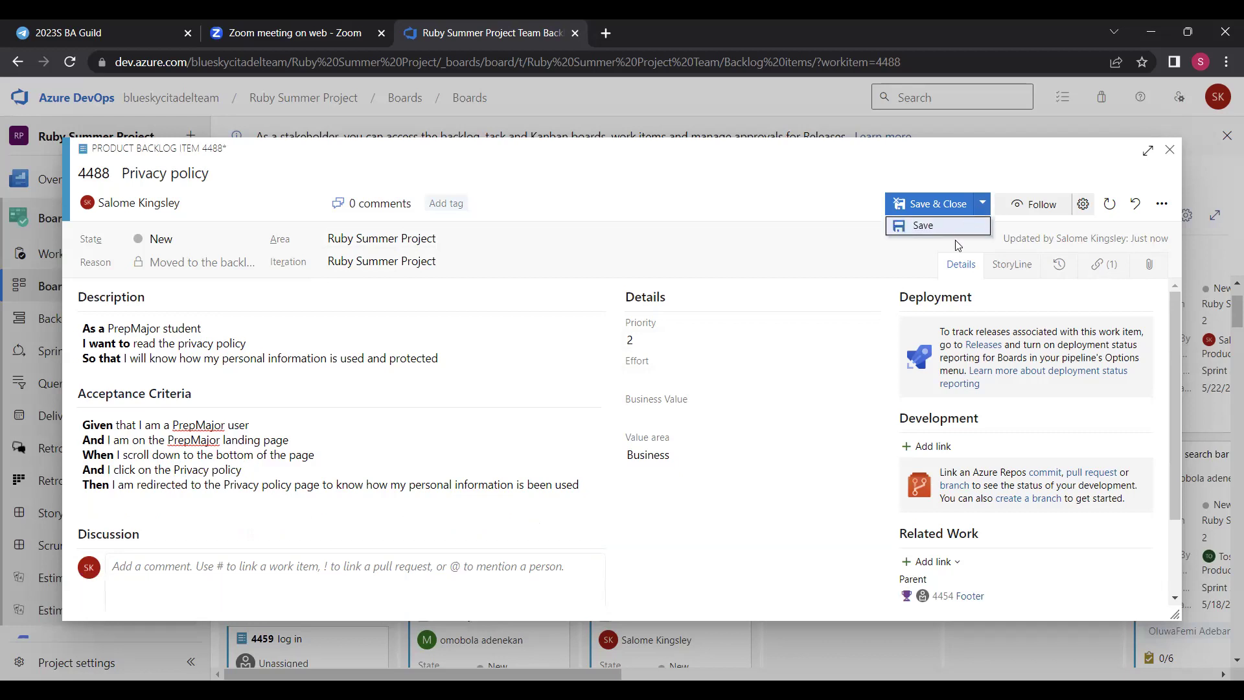
click(939, 225)
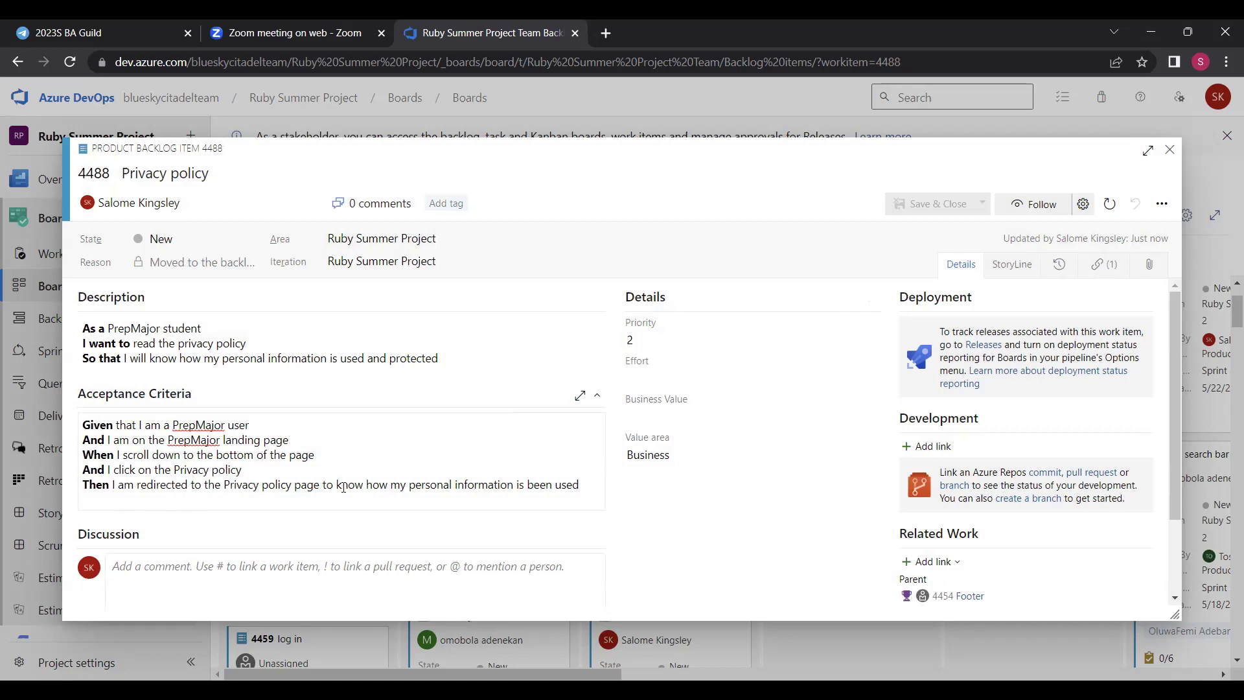
drag(336, 486, 510, 478)
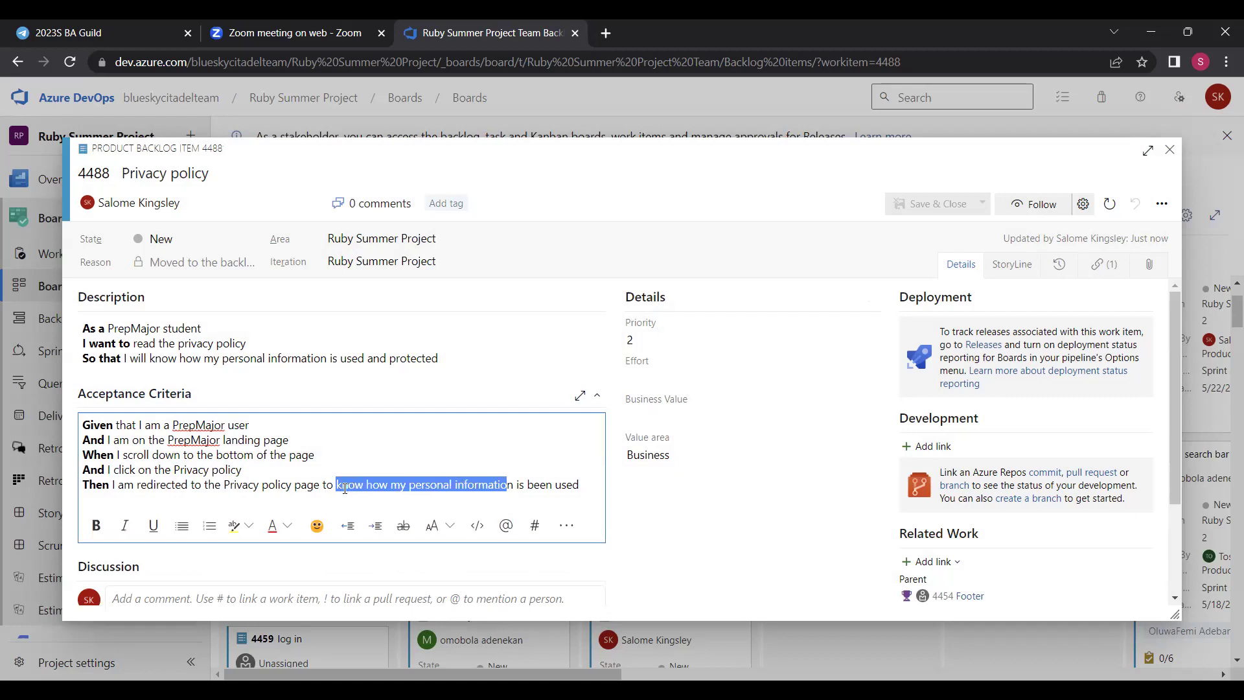
click(270, 477)
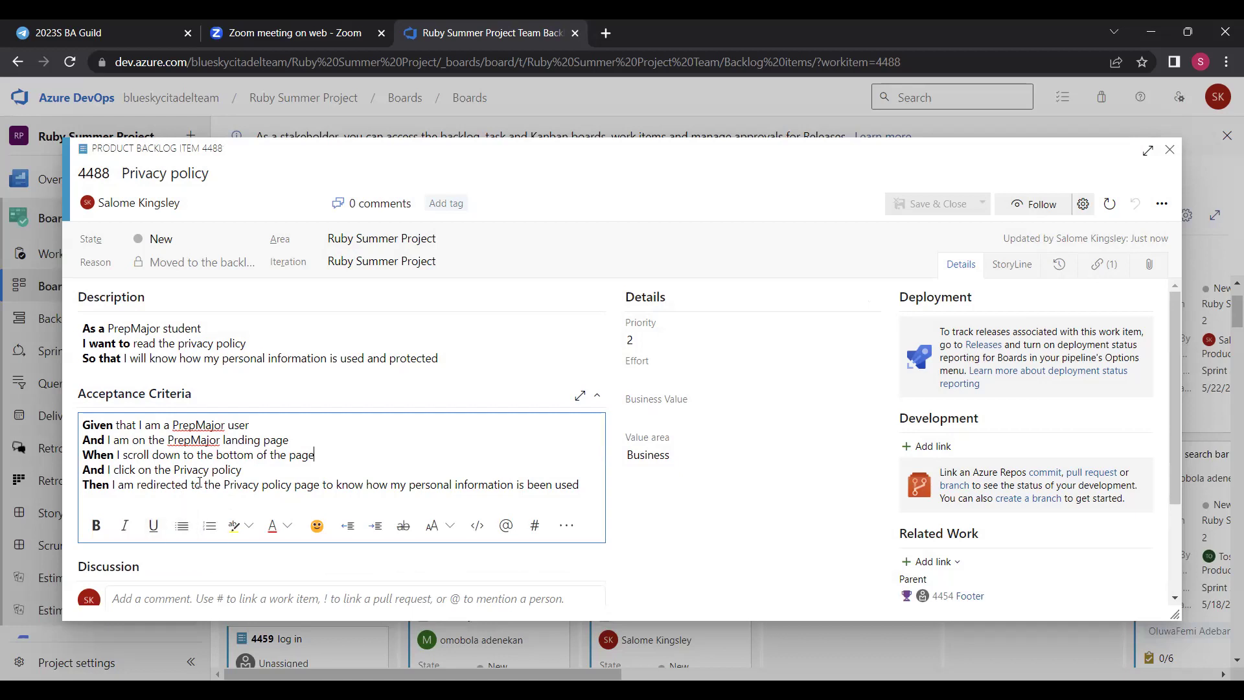
- Post a discussion comment that mentions the item's assignee and says "Please do the wireframe"
scroll(183, 488, down, 2)
click(172, 473)
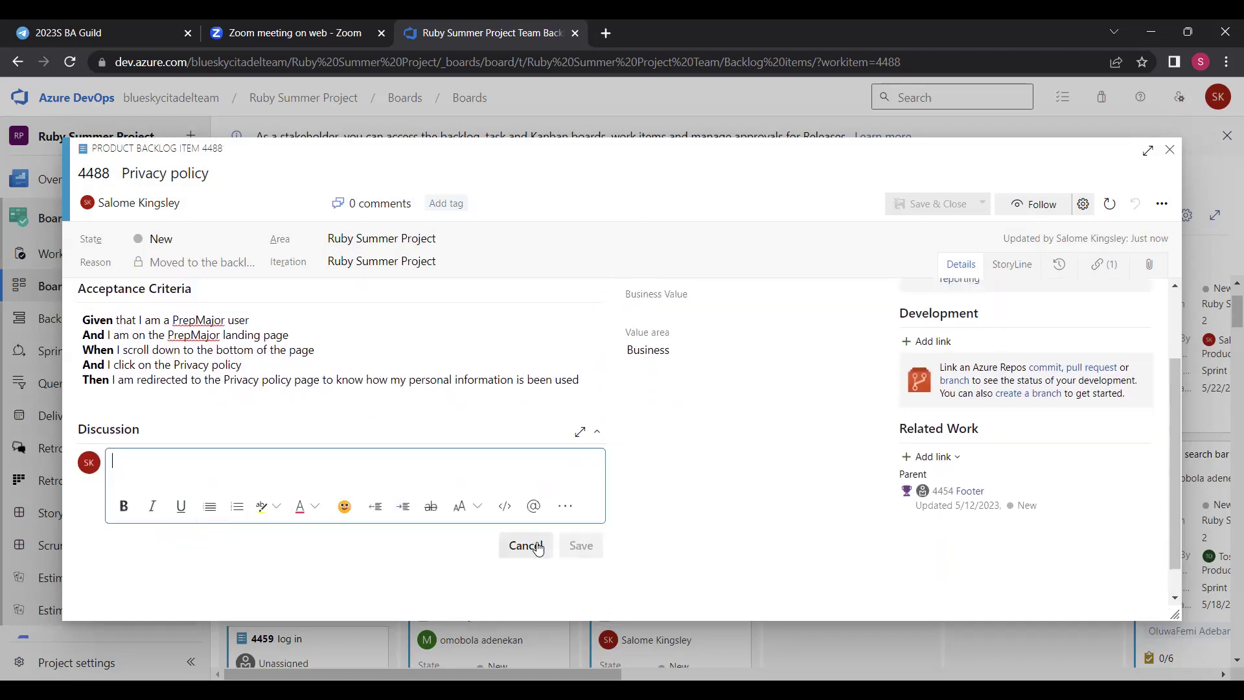
click(533, 506)
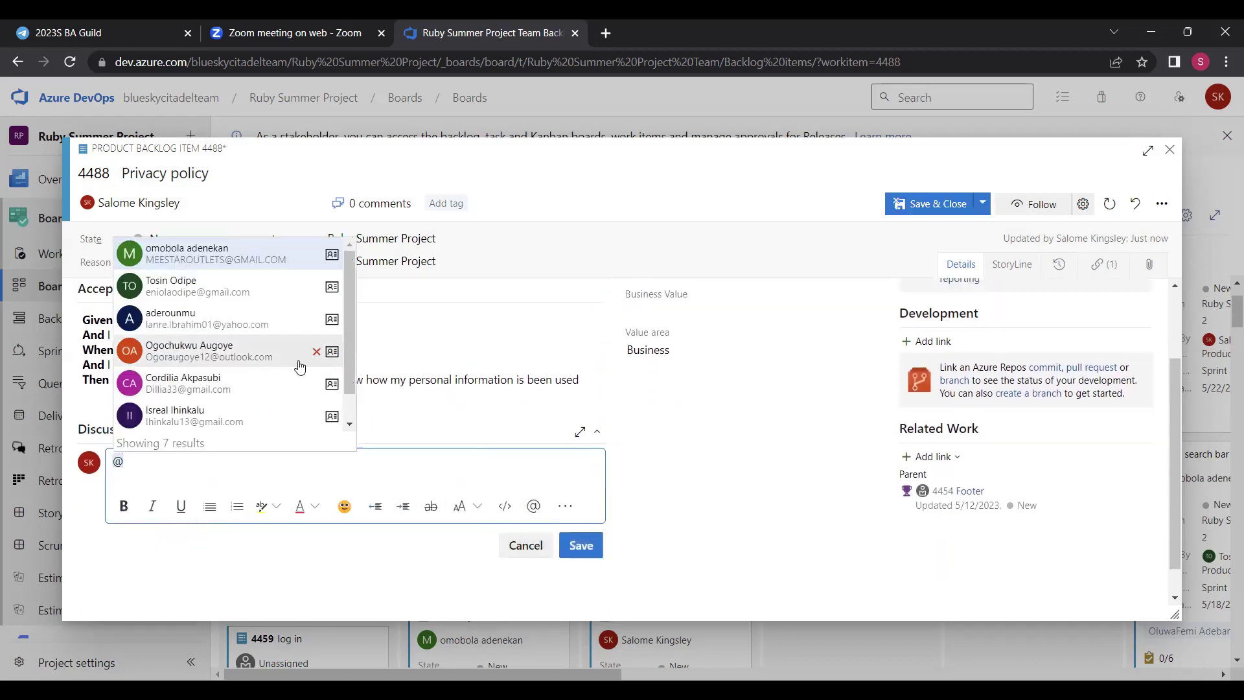
scroll(237, 392, down, 1)
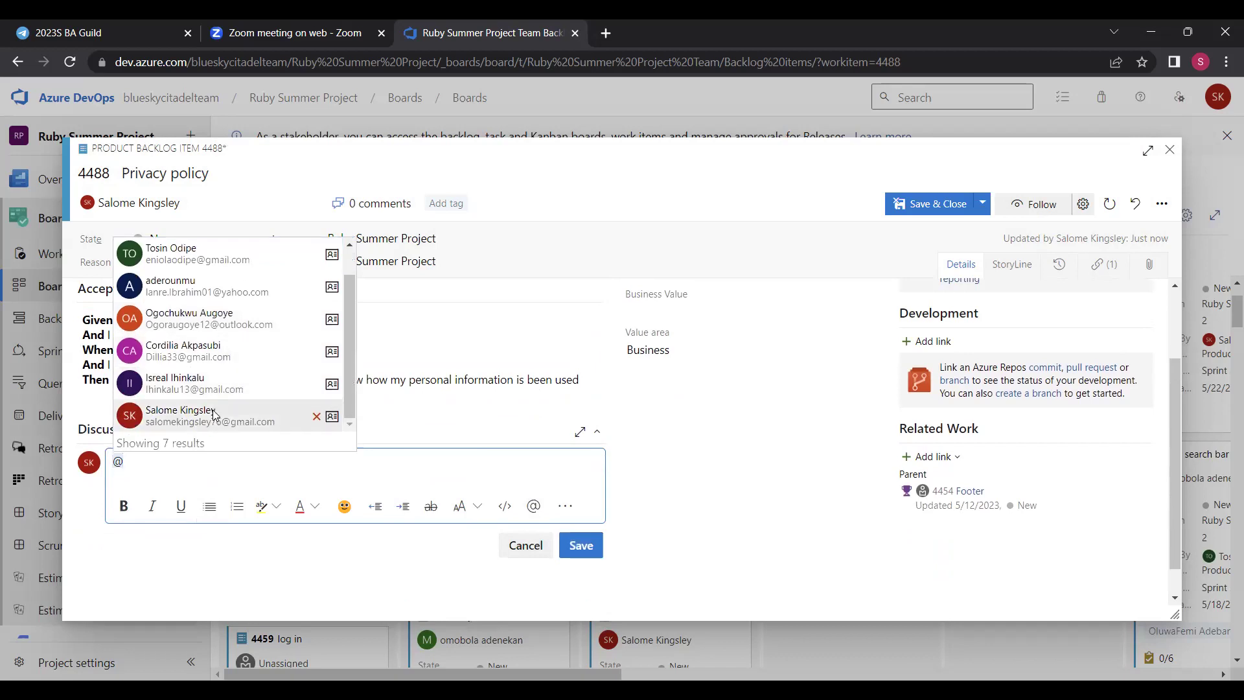
click(214, 415)
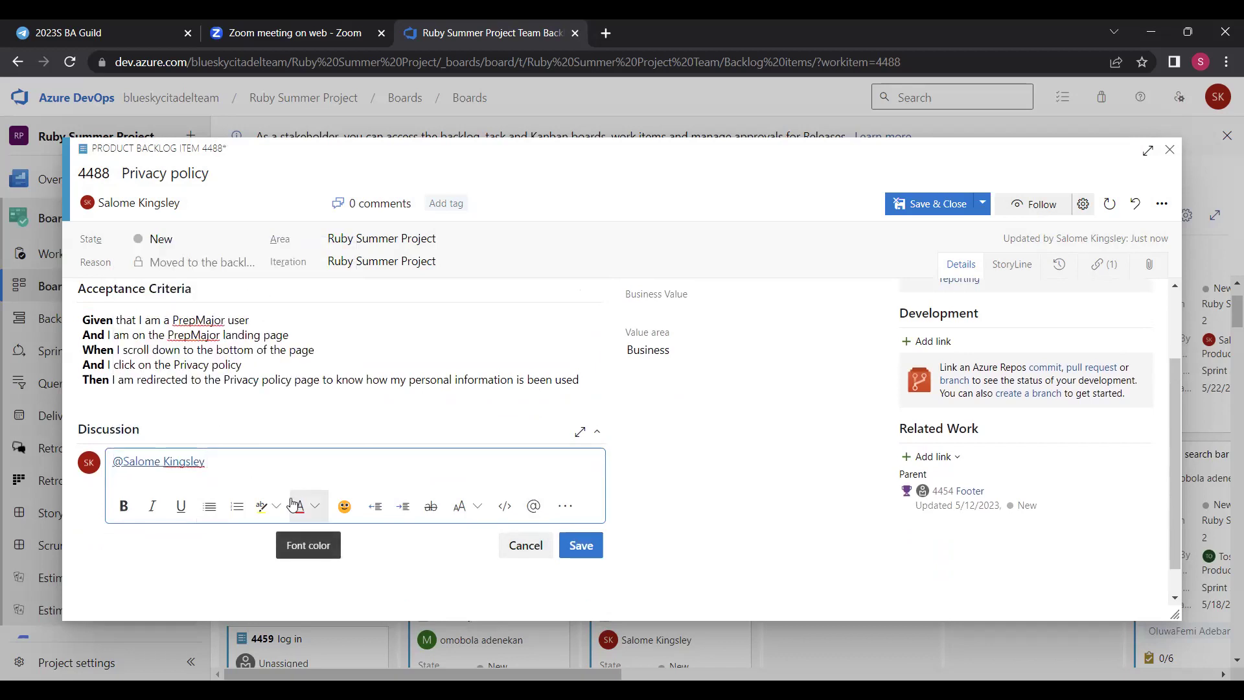
text(Please do the wireframe)
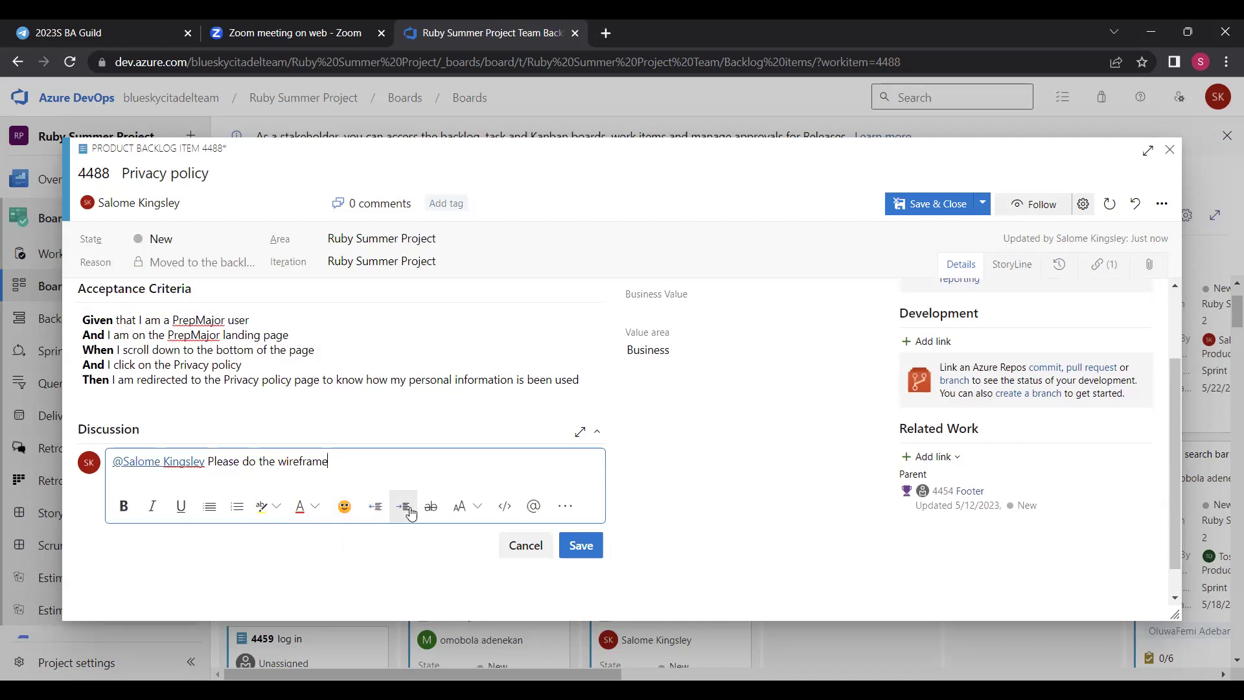
click(580, 546)
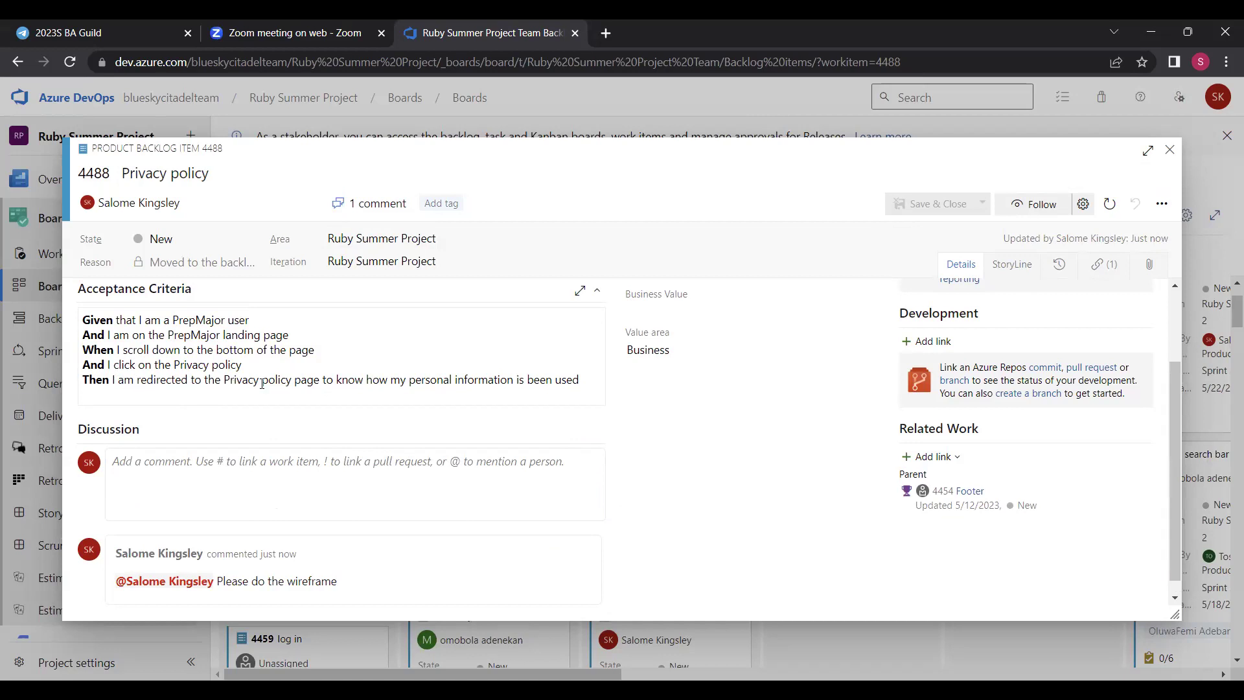
- Close the Privacy policy item and open the Favorite courses item from the BA Done column
click(367, 378)
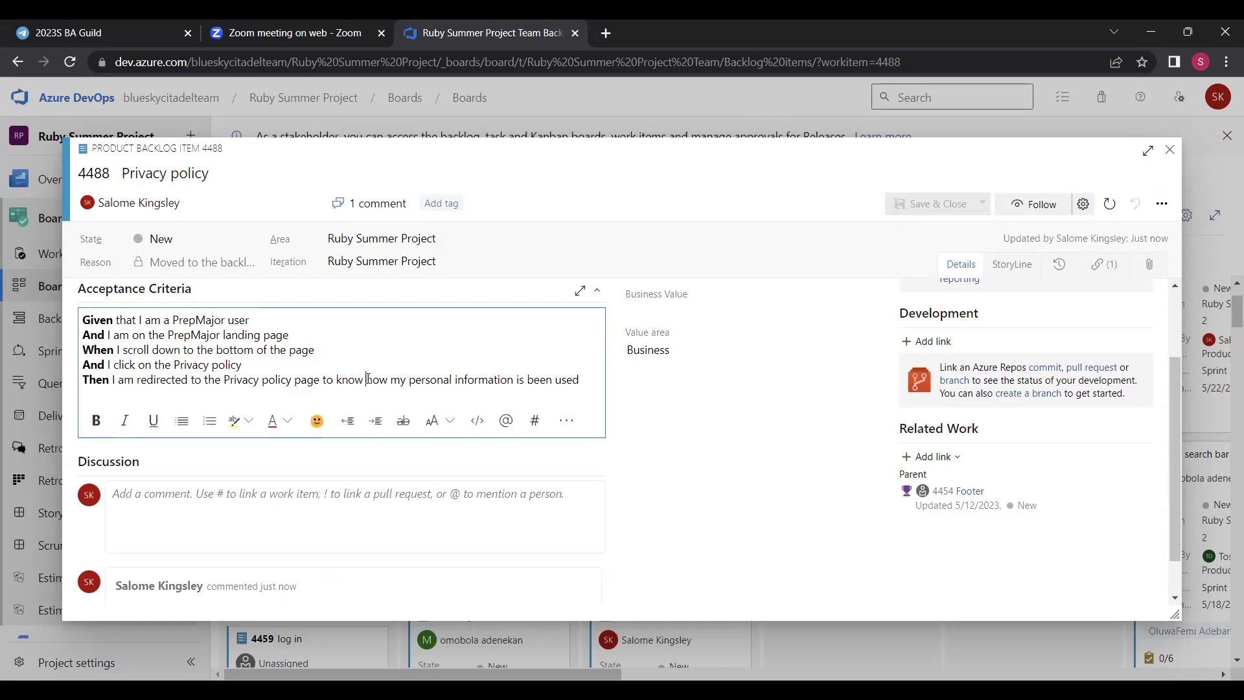
click(367, 379)
click(1170, 150)
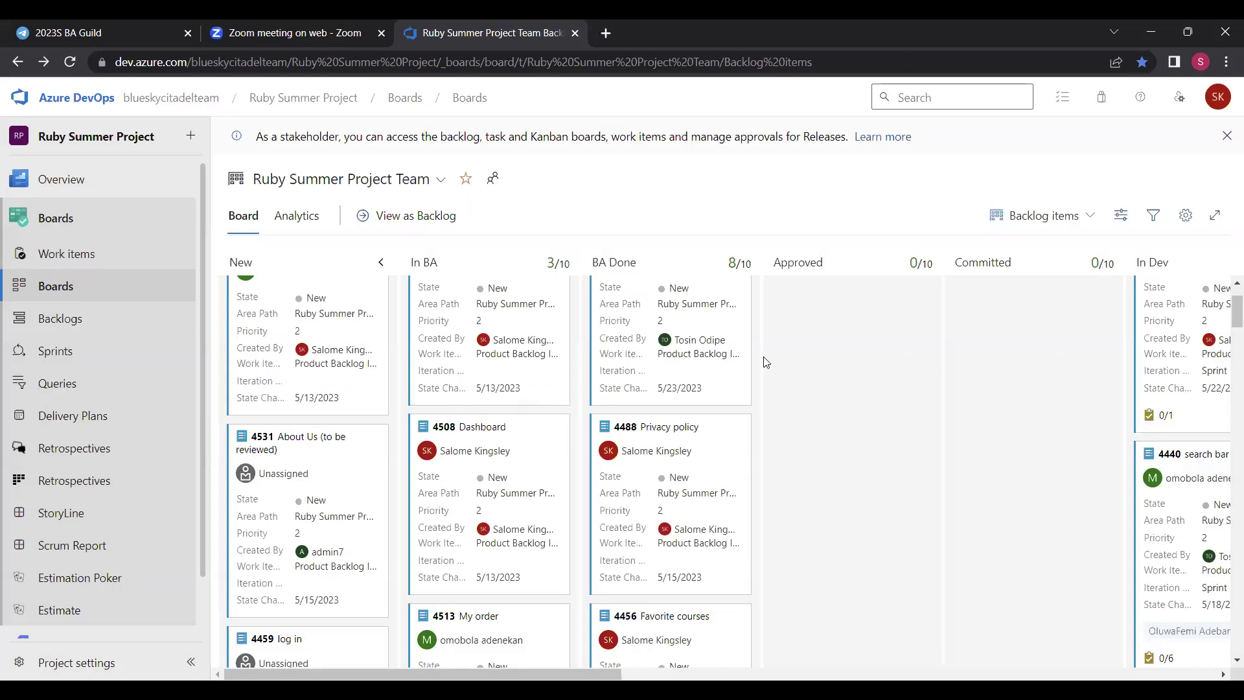
scroll(706, 380, down, 2)
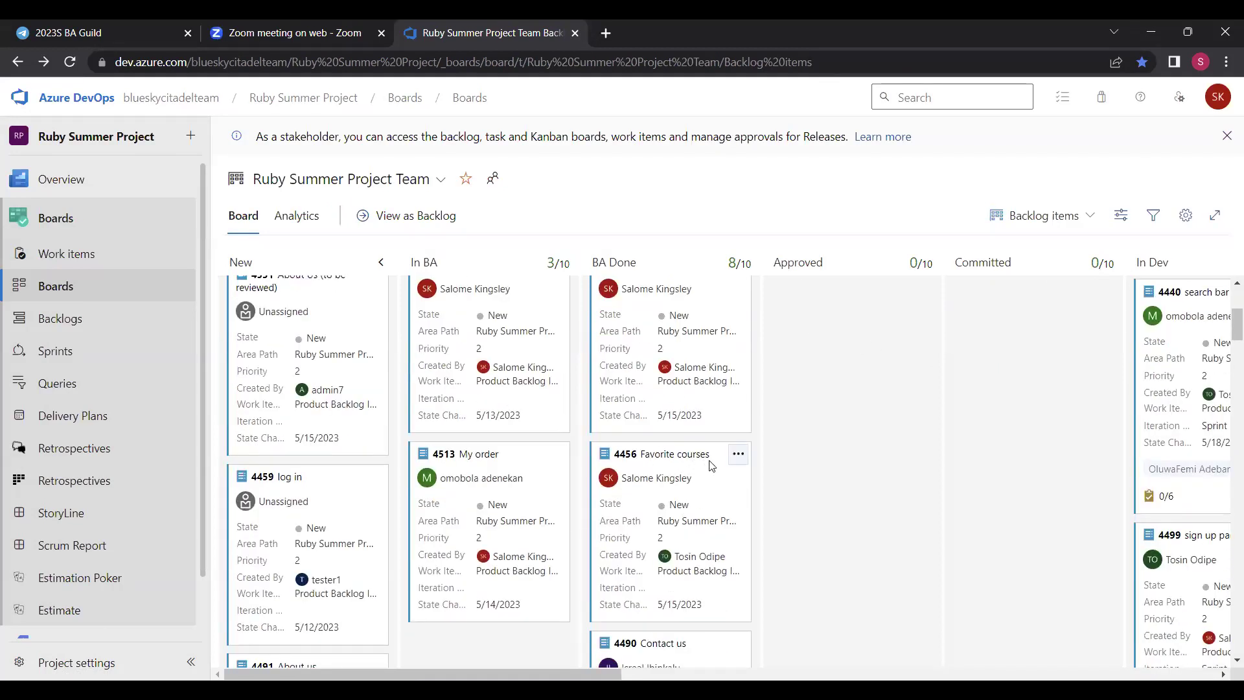
click(739, 457)
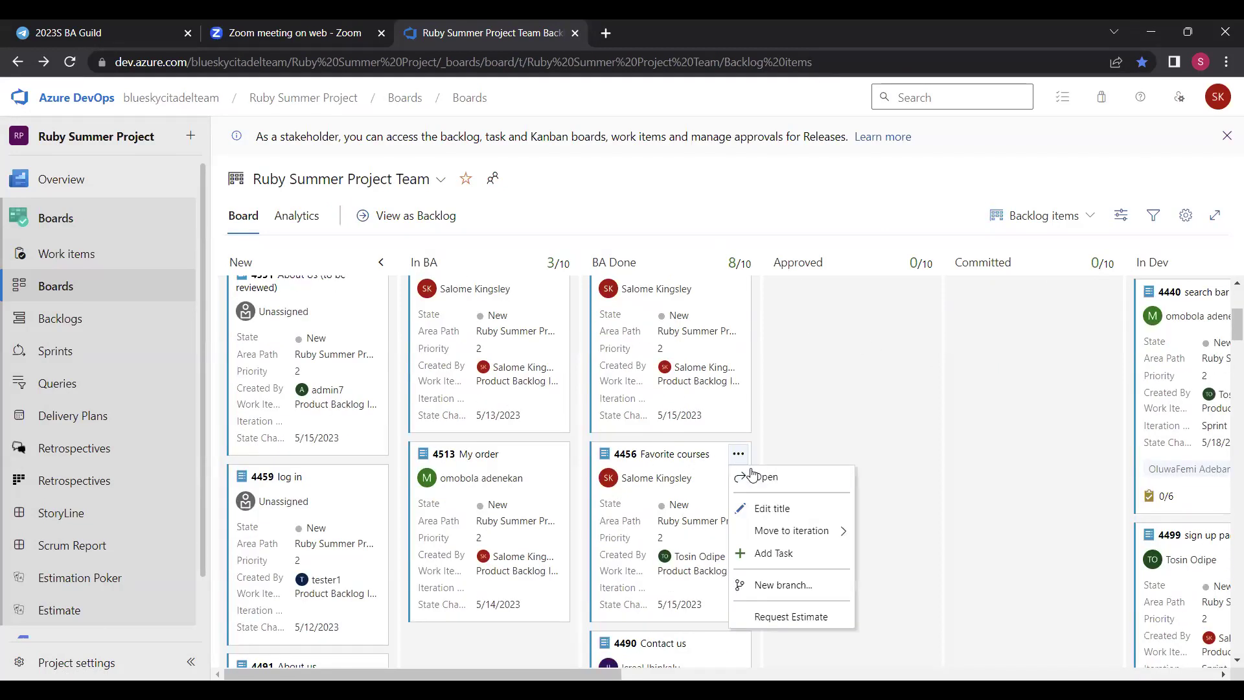
click(746, 475)
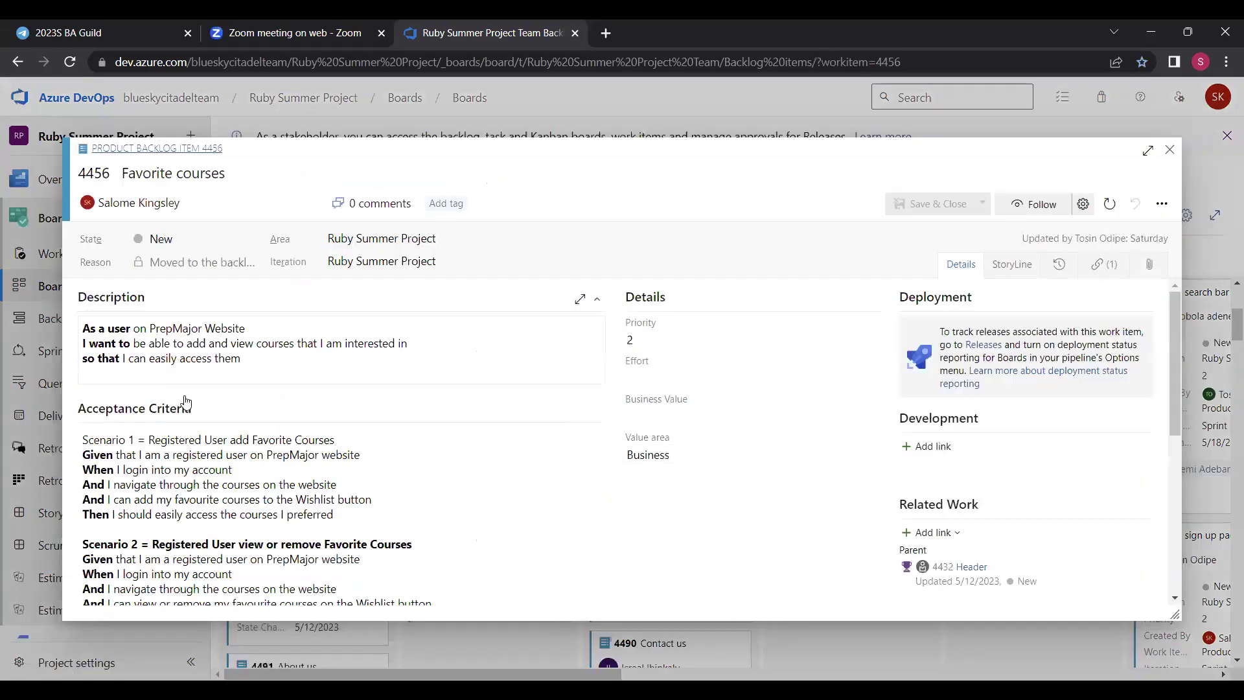
- Capitalize "so that" to "So that" in the Favorite courses description and save the item without closing it
scroll(402, 506, down, 2)
scroll(403, 504, up, 5)
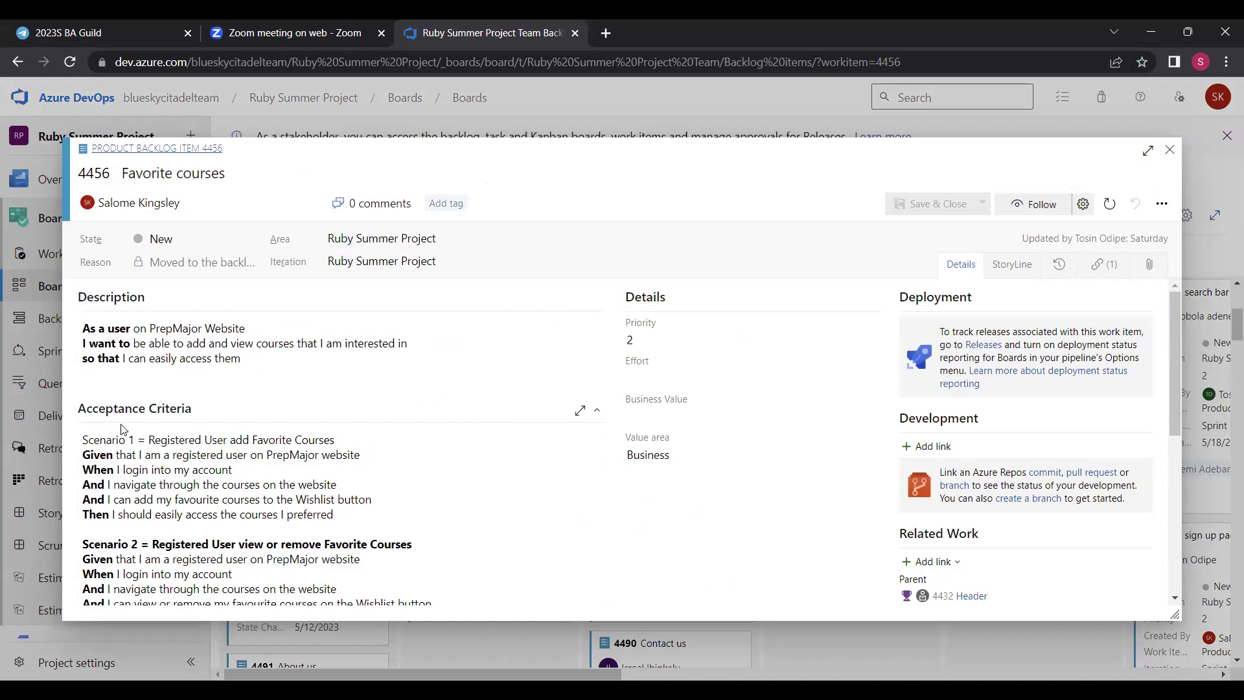
scroll(145, 440, down, 1)
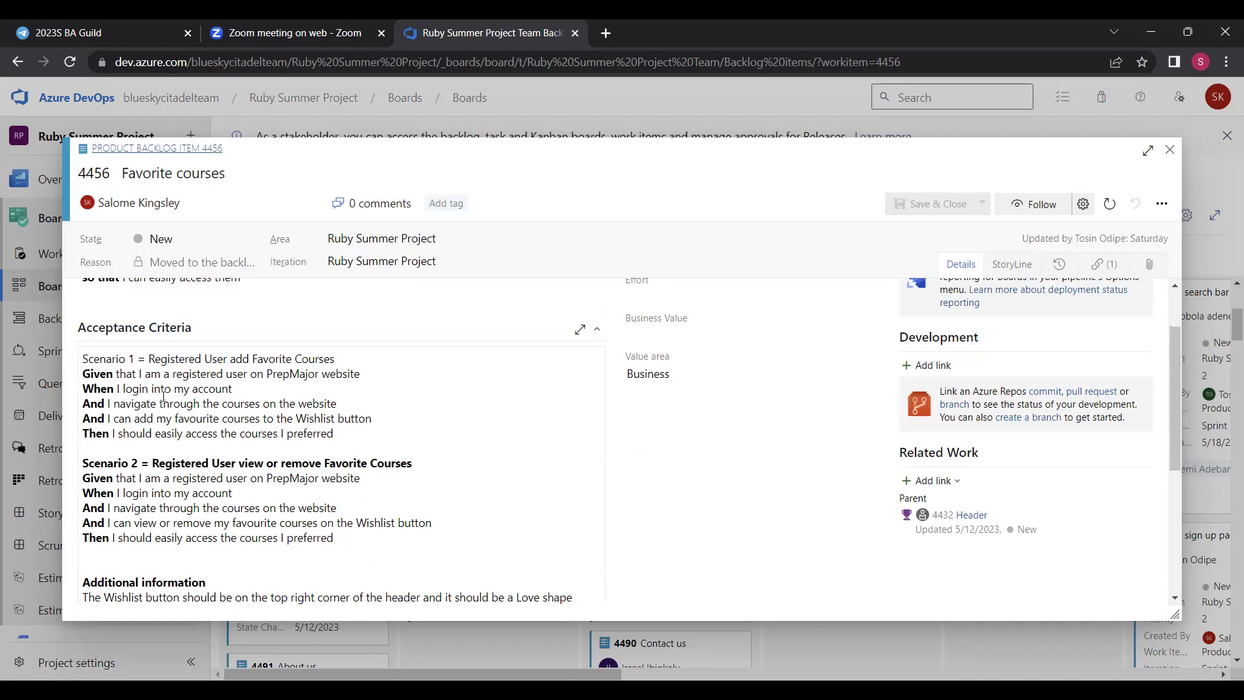
scroll(164, 395, up, 1)
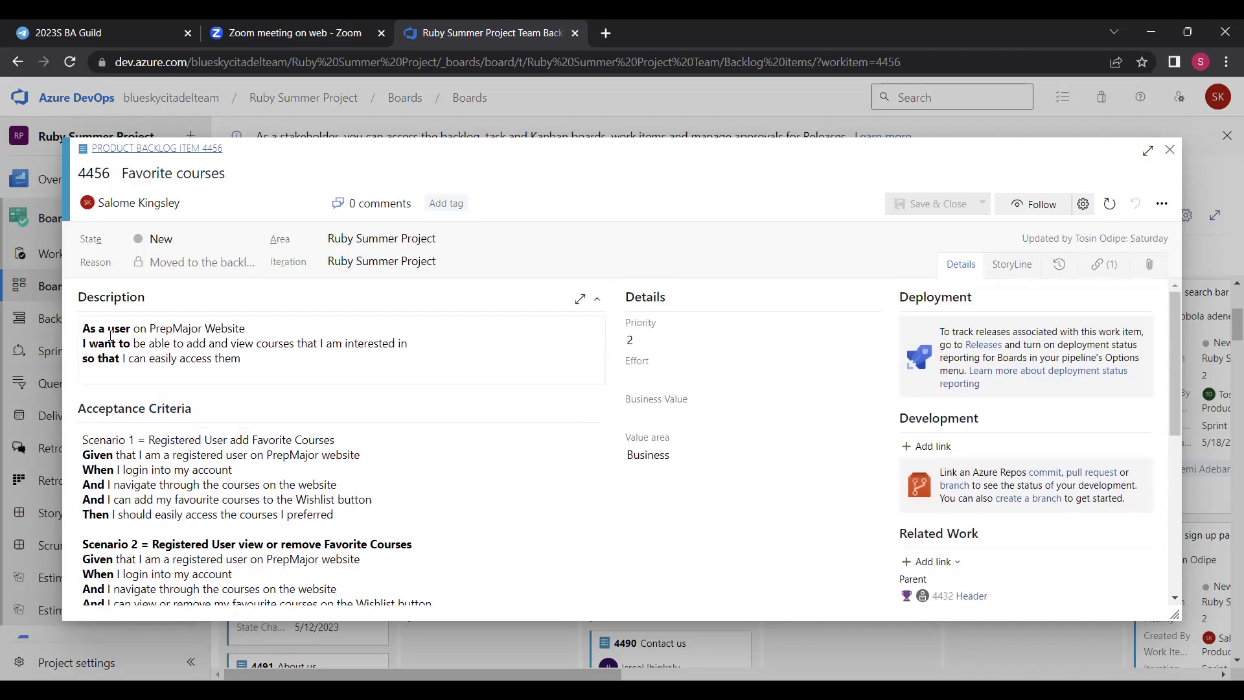
click(88, 361)
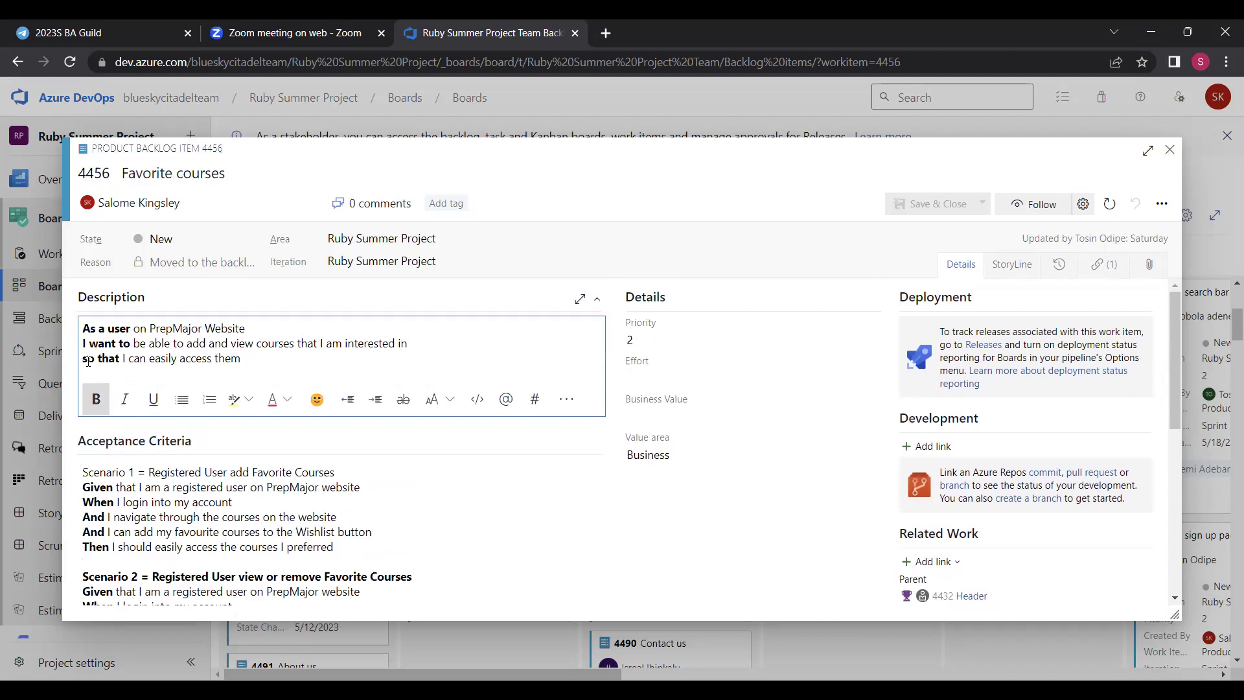
key(BackSpace)
text(S)
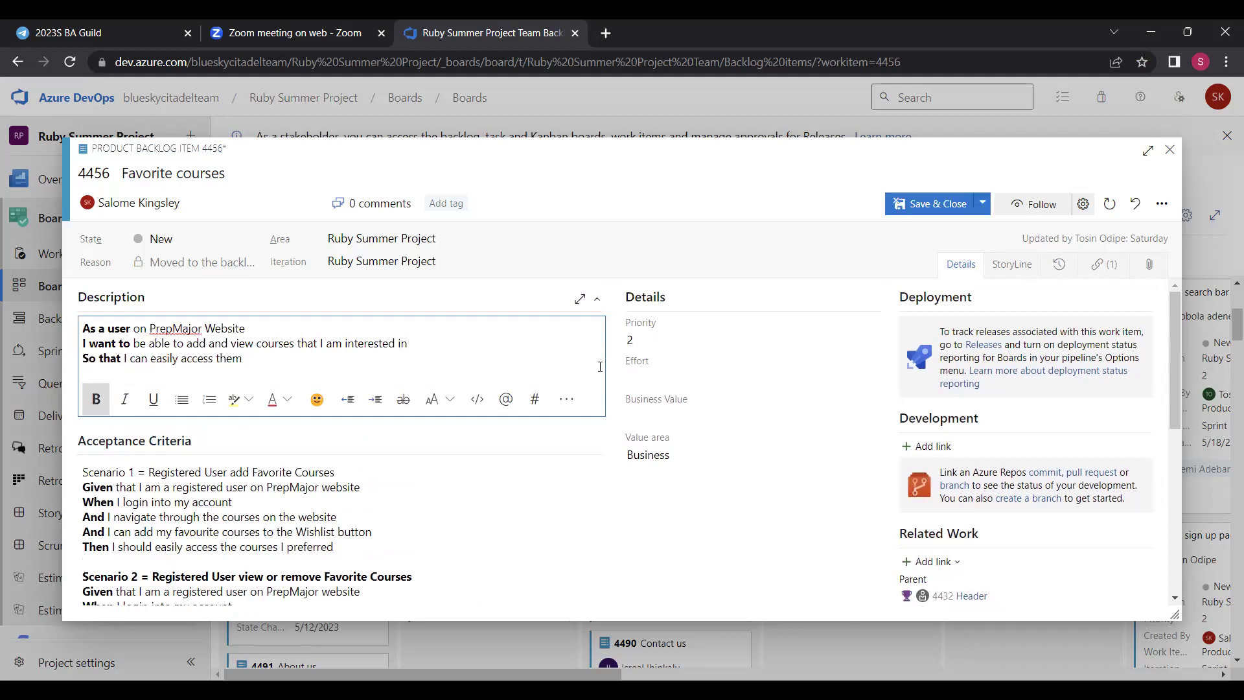
click(982, 204)
click(957, 226)
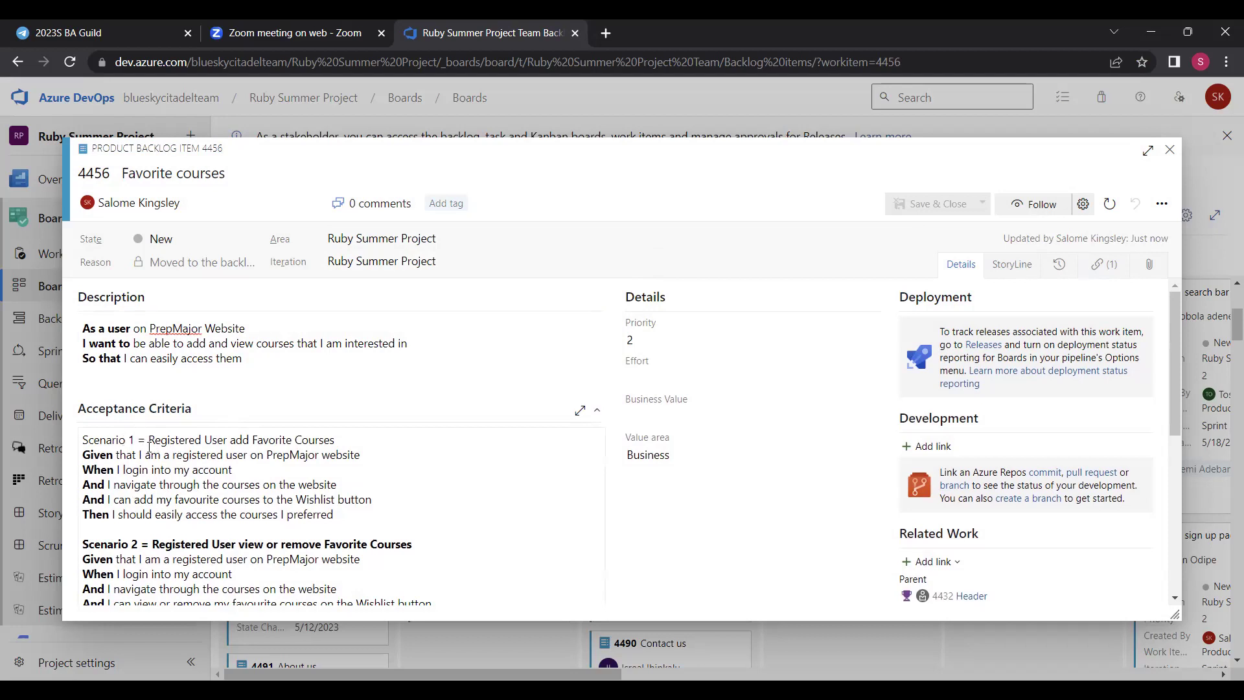
- Make the heading "Scenario 1 = Registered User add Favorite Courses" bold in the acceptance criteria
scroll(165, 452, down, 1)
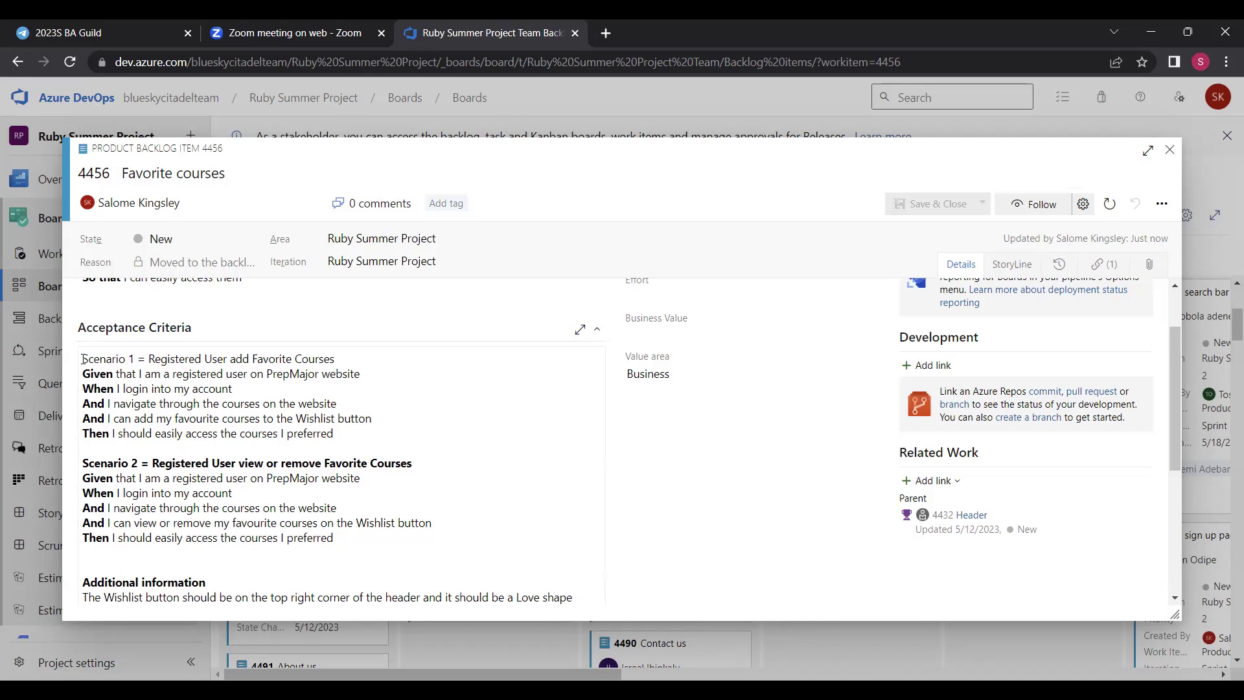
drag(83, 358, 340, 359)
scroll(304, 515, down, 3)
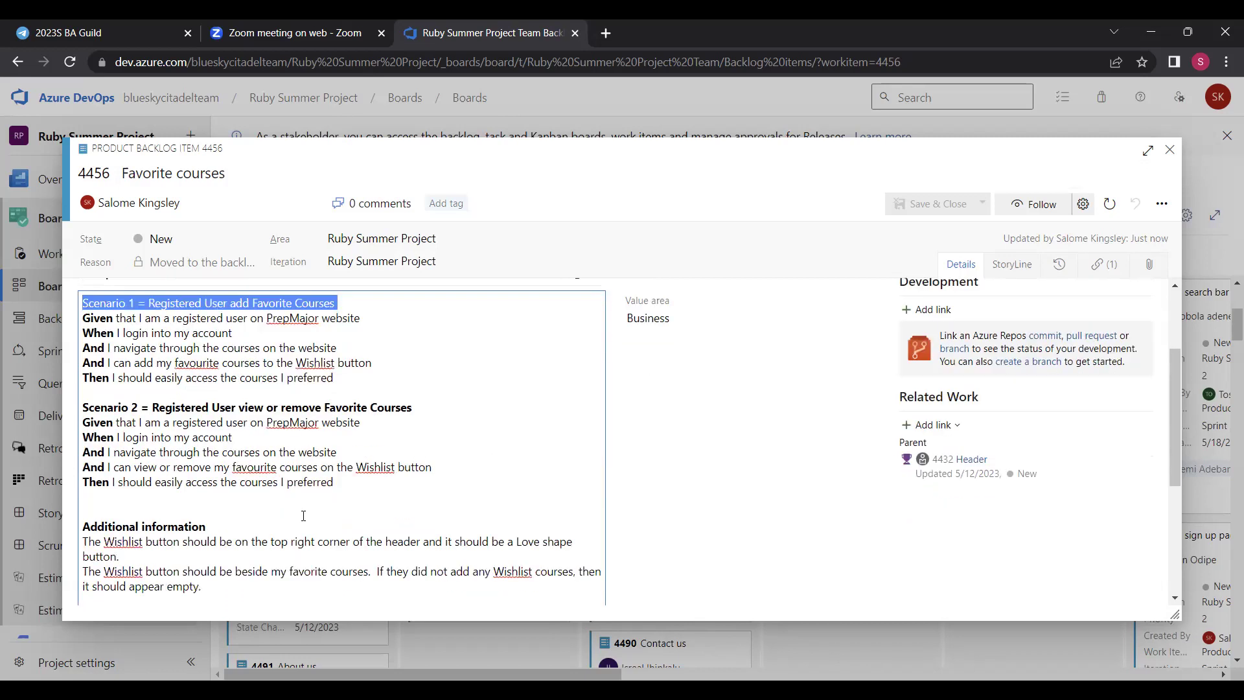
click(97, 543)
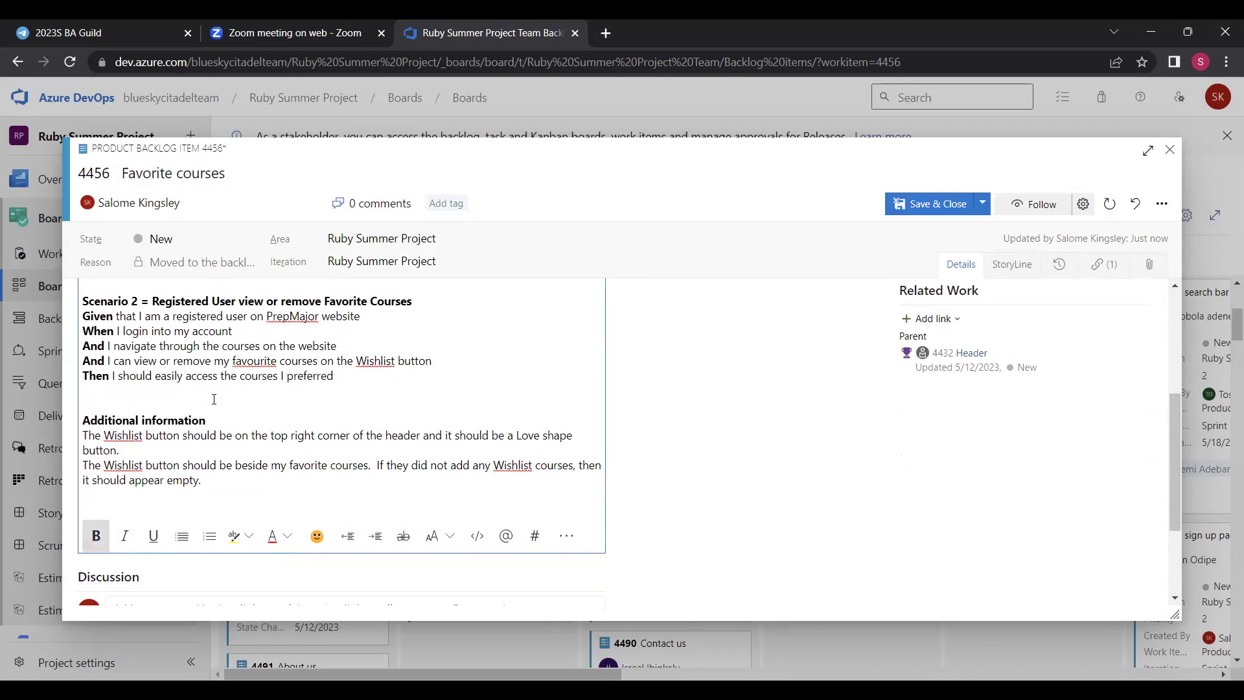
scroll(214, 398, up, 4)
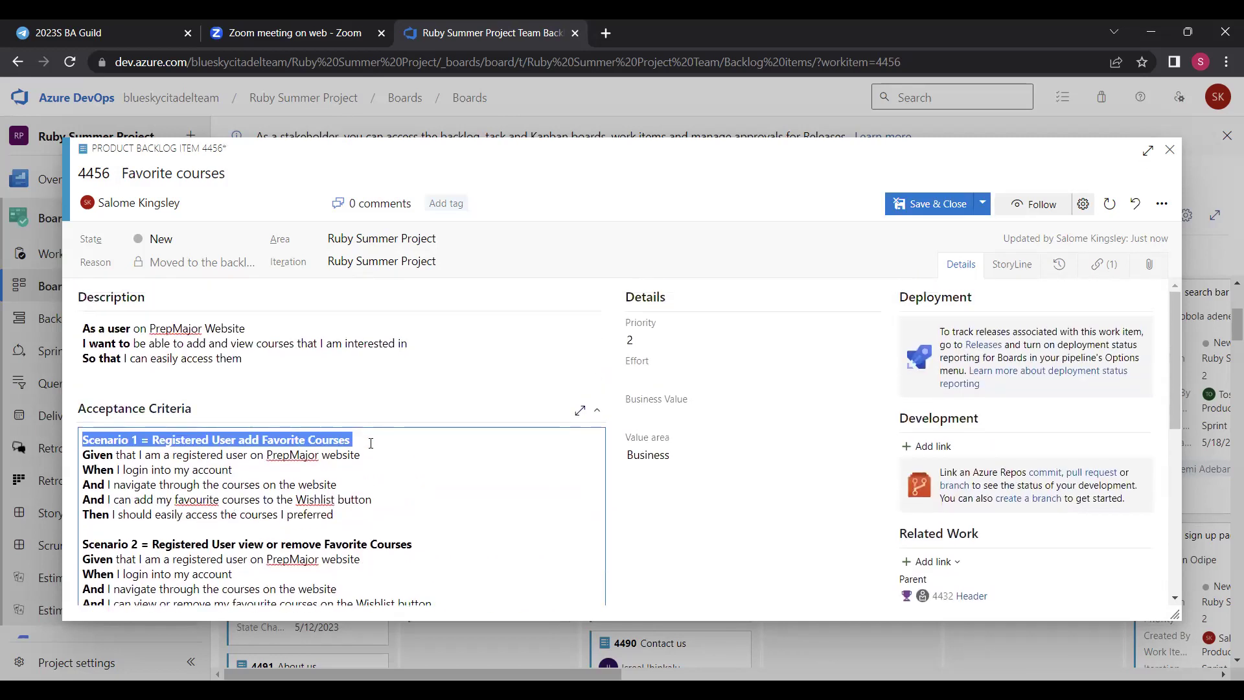
click(363, 456)
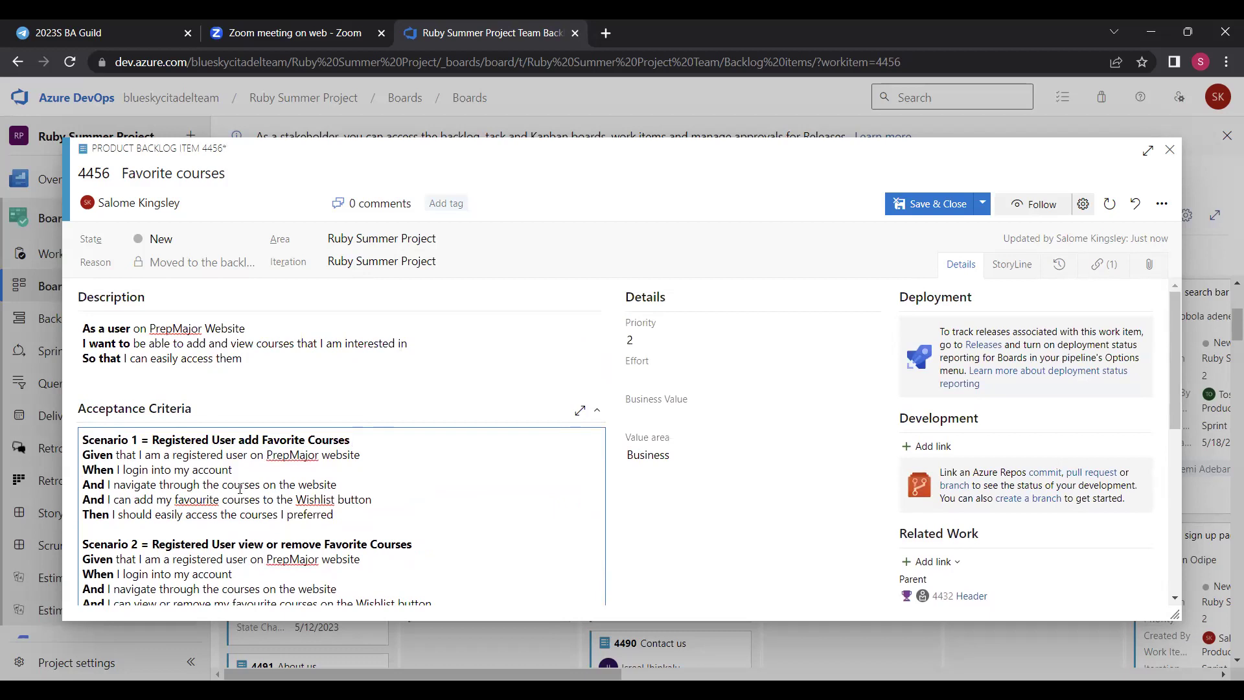
scroll(239, 487, down, 1)
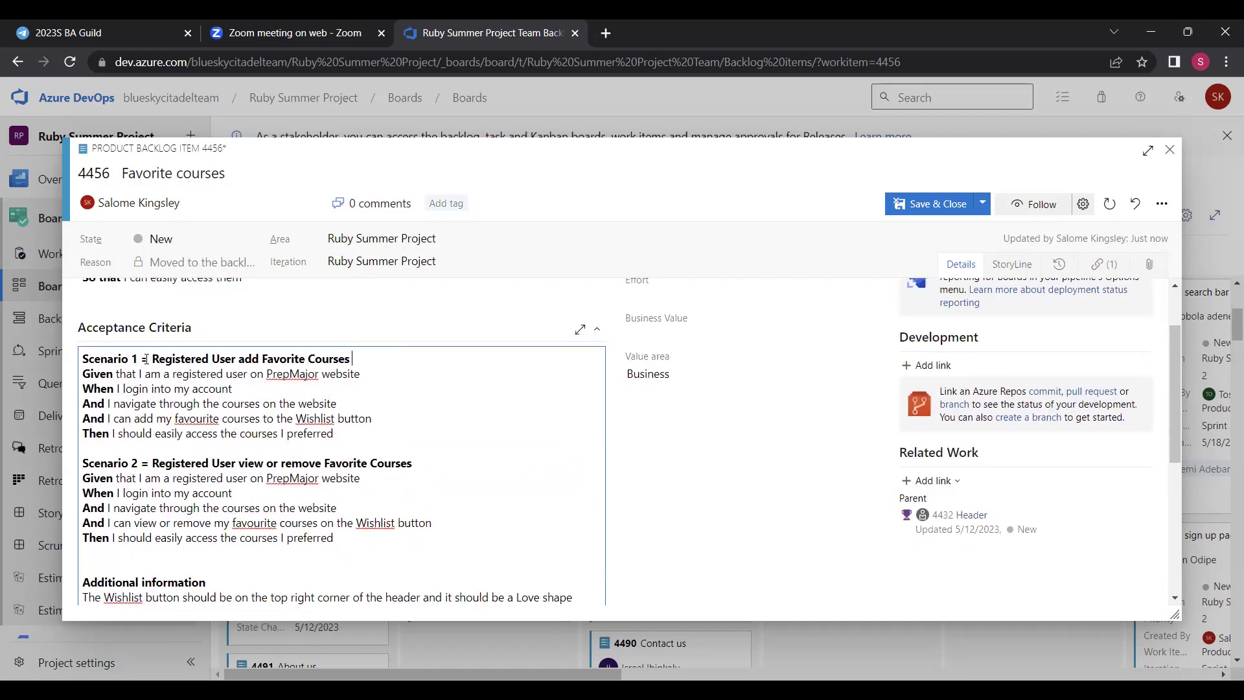
- Remove the equals signs from the Scenario 1 and Scenario 2 headings in the acceptance criteria, then save and close the item
click(150, 359)
key(BackSpace)
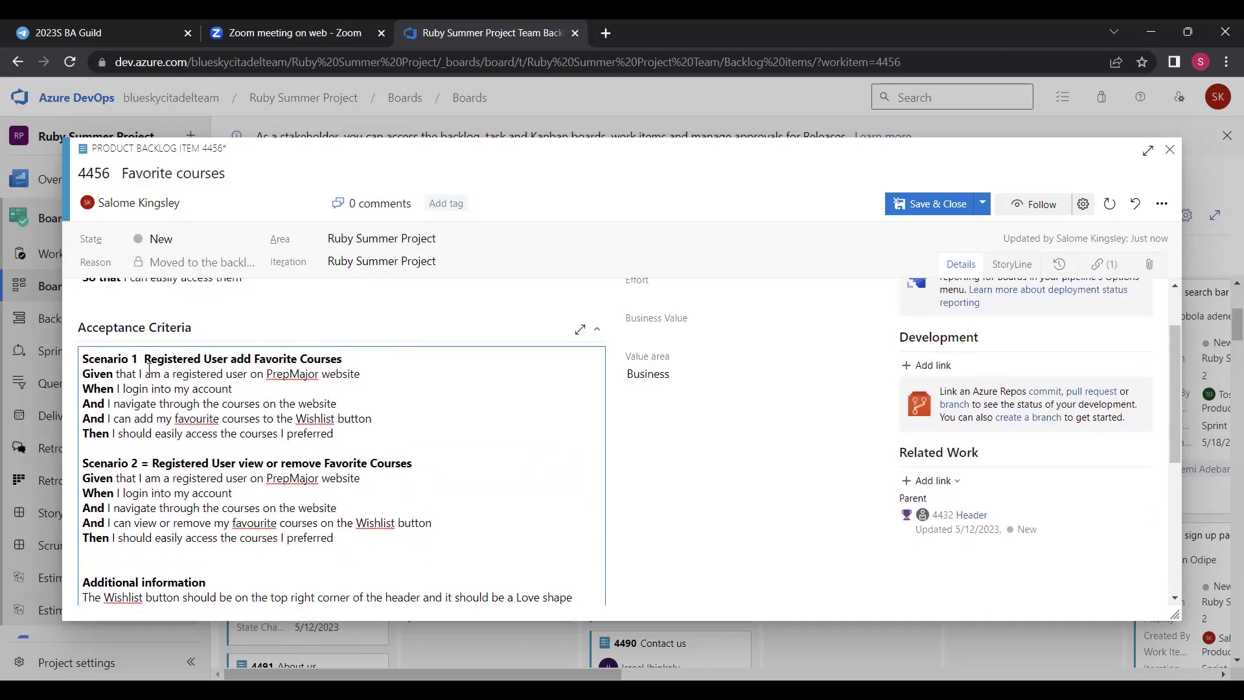
click(149, 463)
key(BackSpace)
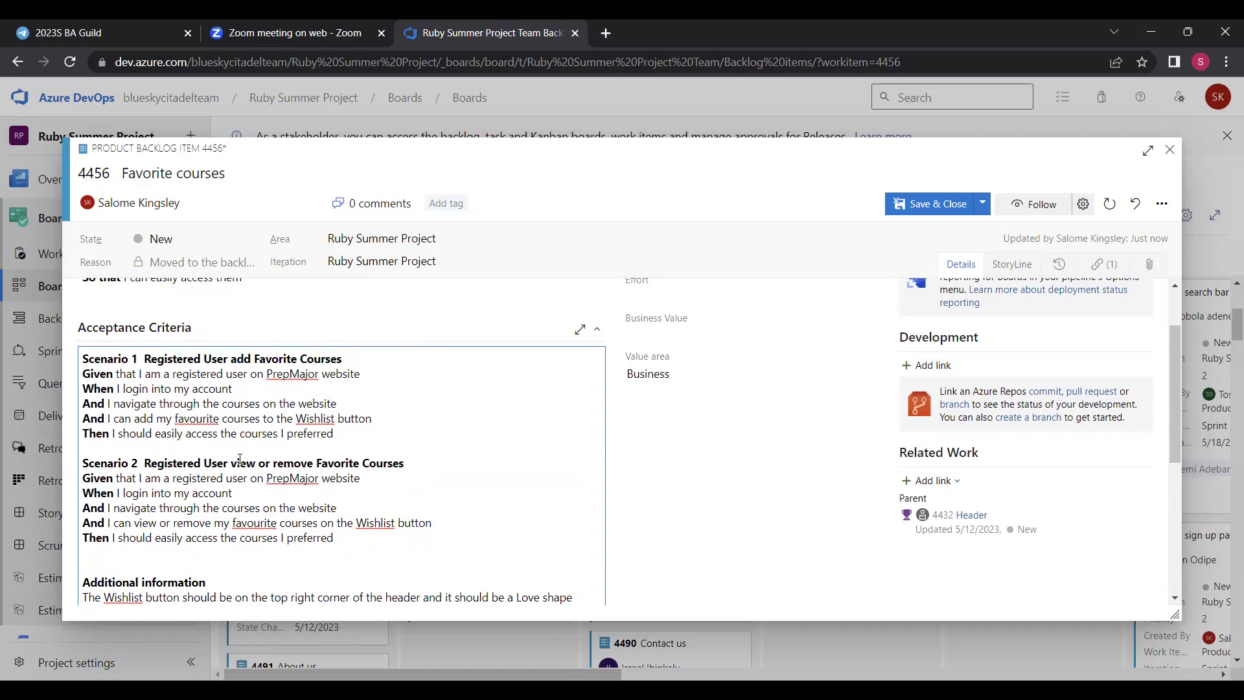
click(984, 205)
click(962, 227)
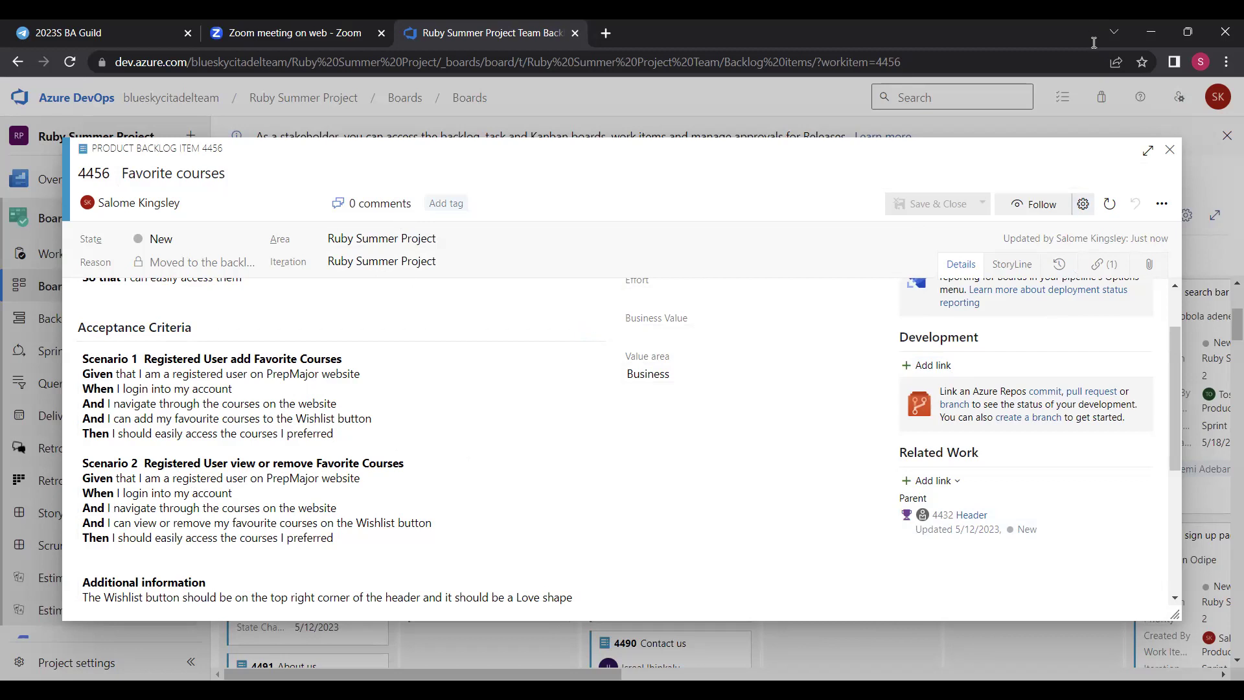
click(1170, 149)
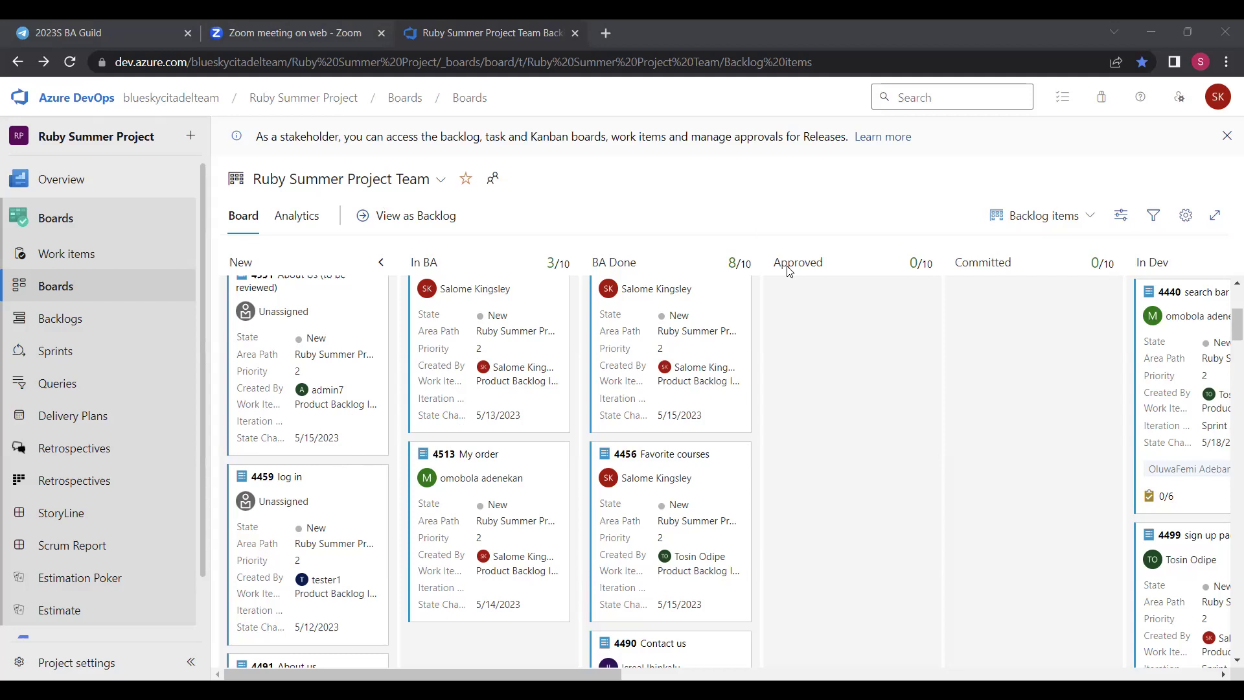
- Look through the backlog item cards in the BA Done column and its neighbouring columns on the board
scroll(692, 457, down, 4)
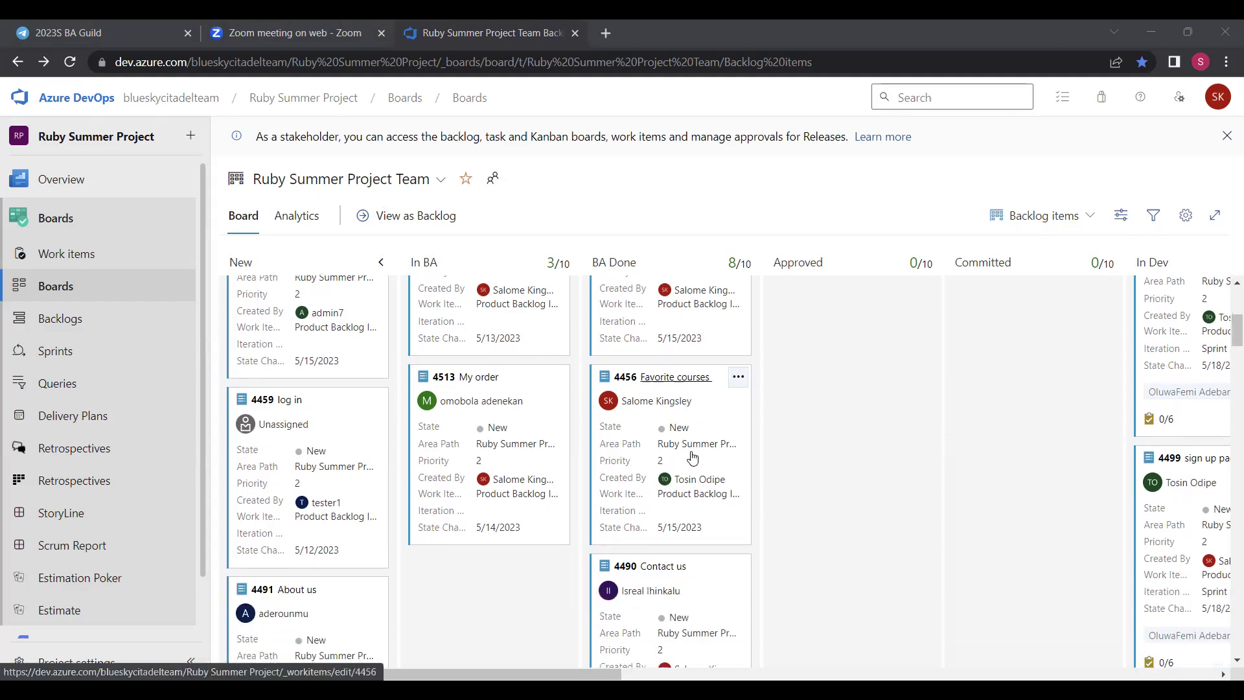
scroll(698, 519, up, 3)
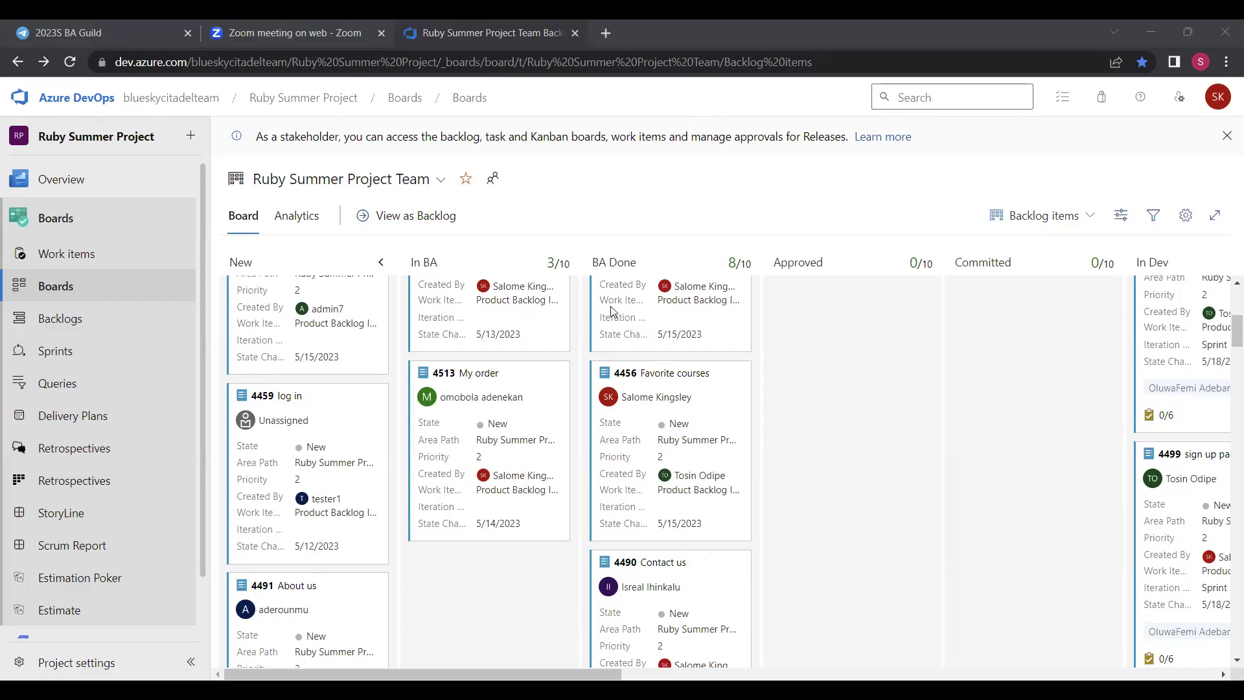
scroll(653, 475, down, 3)
scroll(653, 474, down, 2)
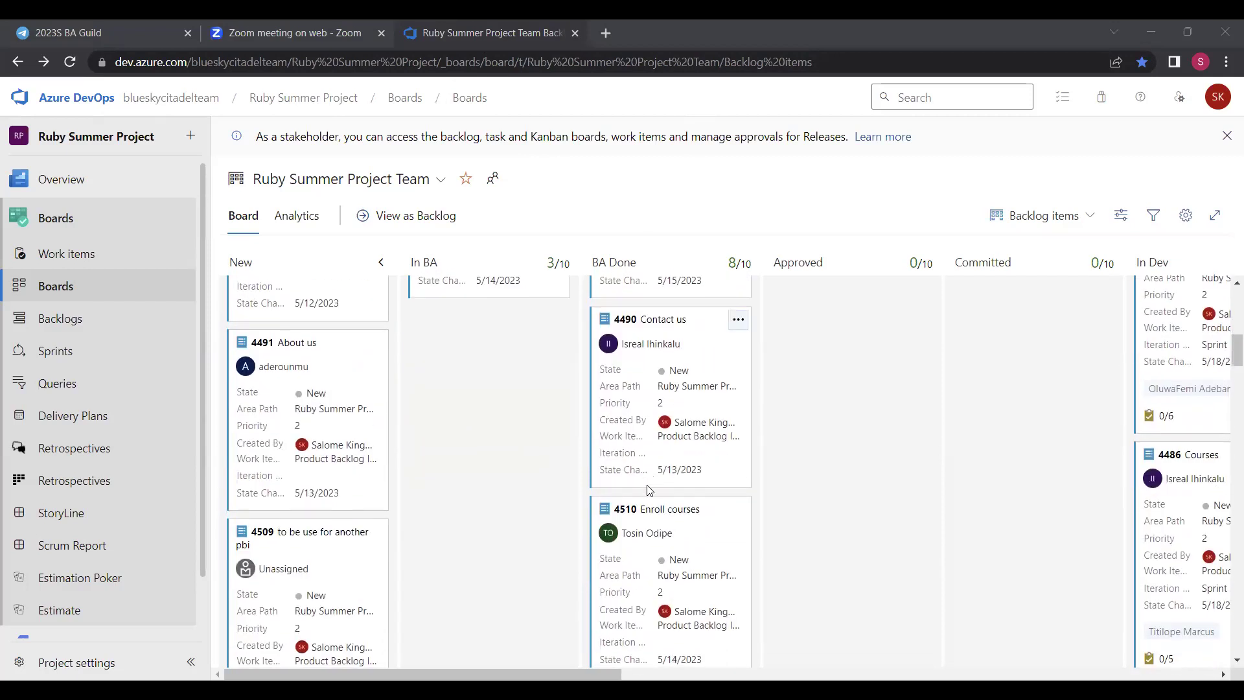
scroll(672, 520, down, 2)
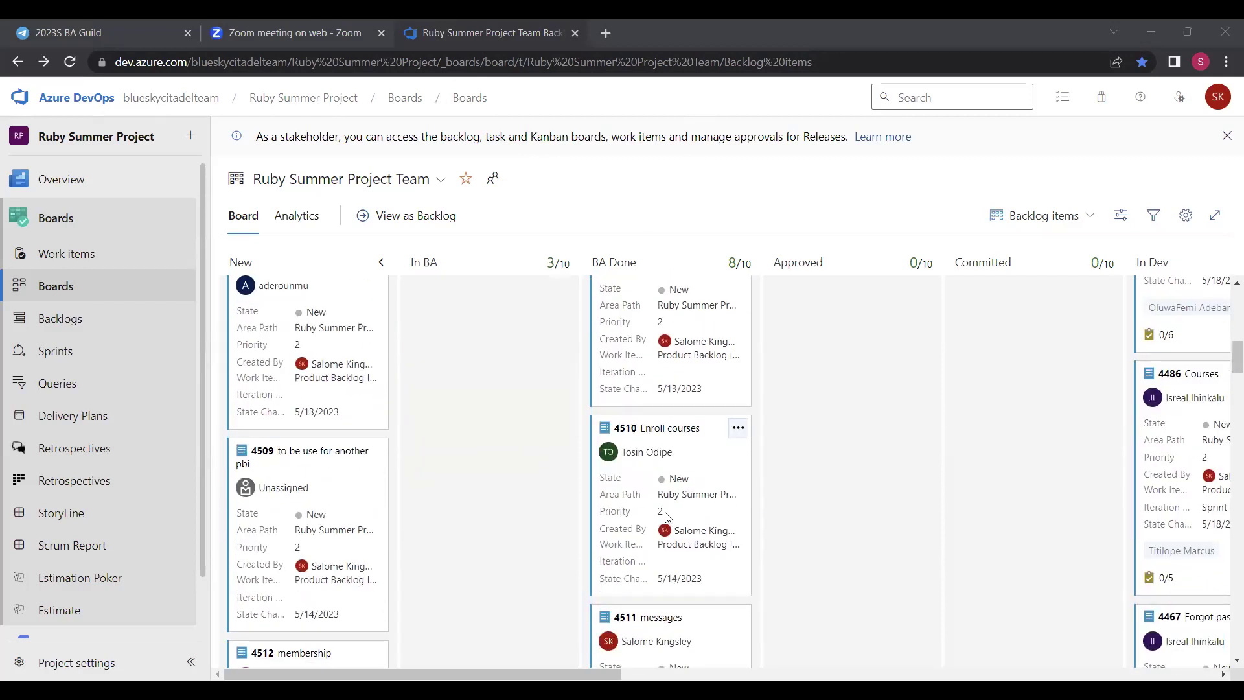
scroll(647, 498, down, 1)
scroll(647, 497, down, 3)
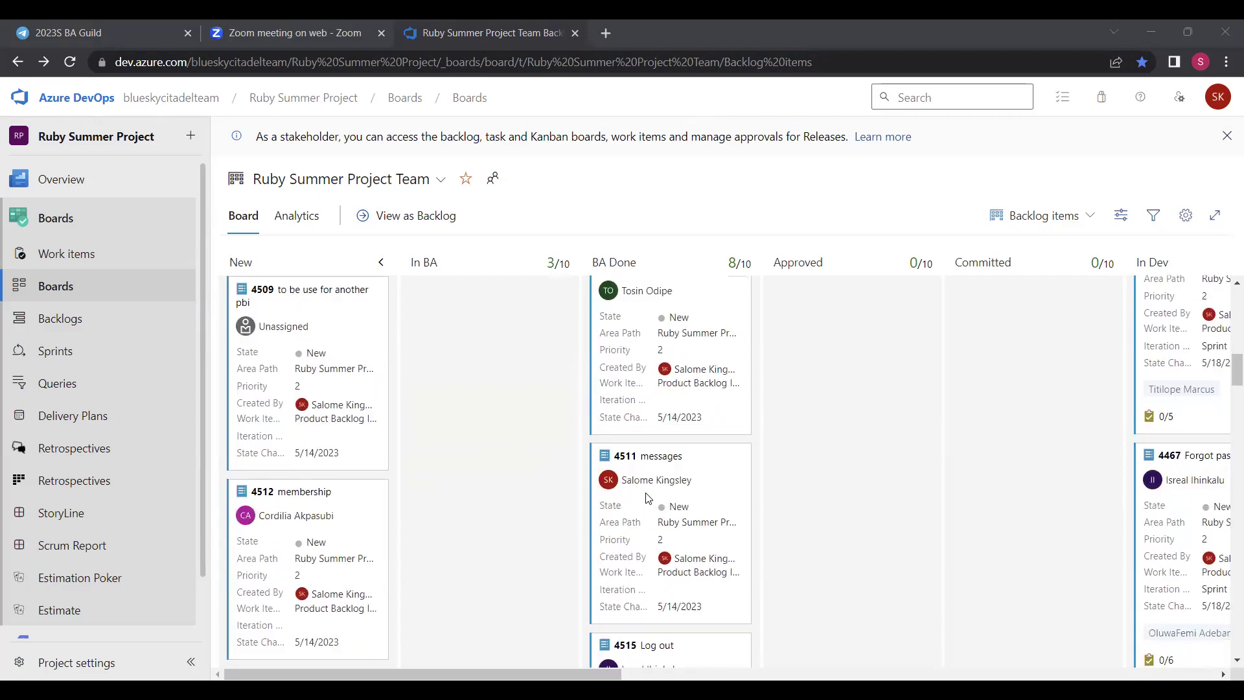
scroll(656, 531, down, 2)
scroll(654, 529, up, 4)
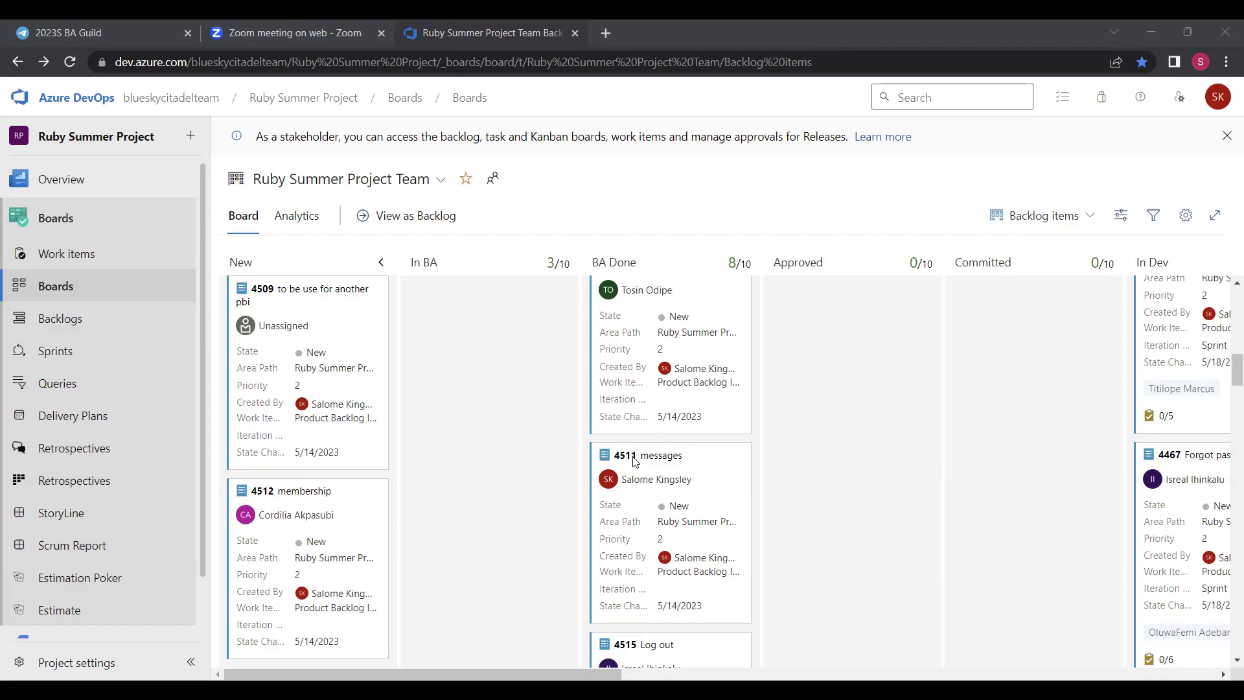
scroll(683, 471, down, 2)
scroll(683, 471, up, 5)
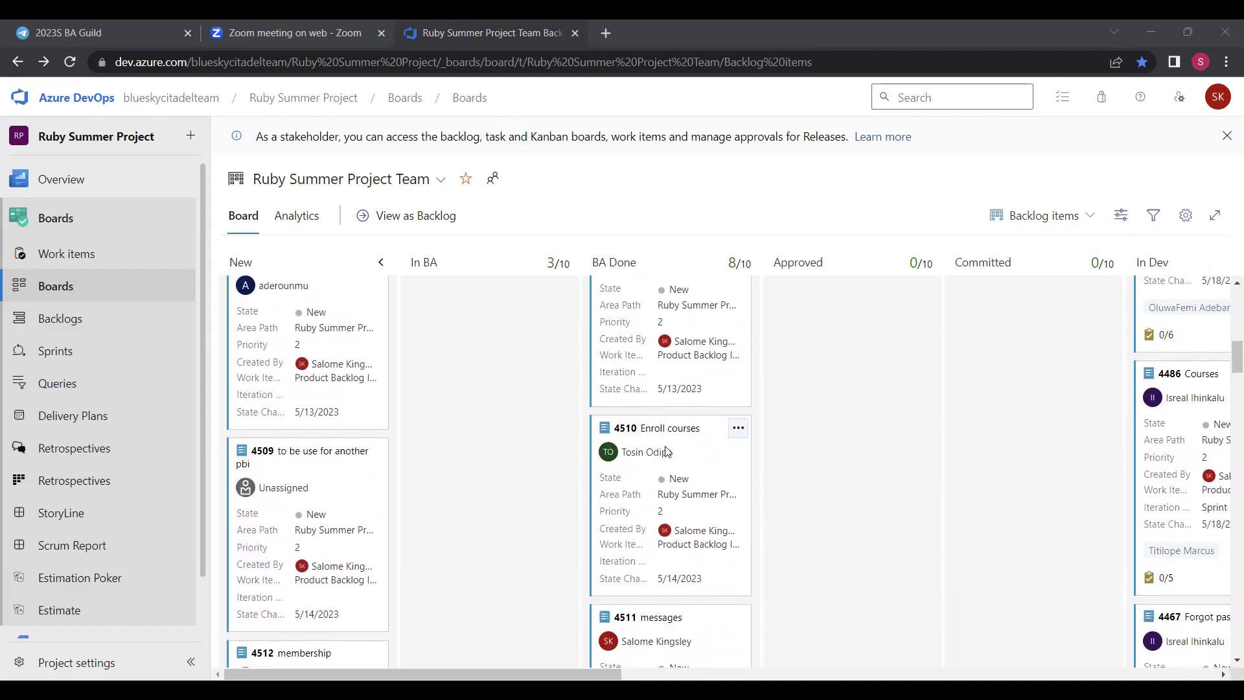
click(465, 94)
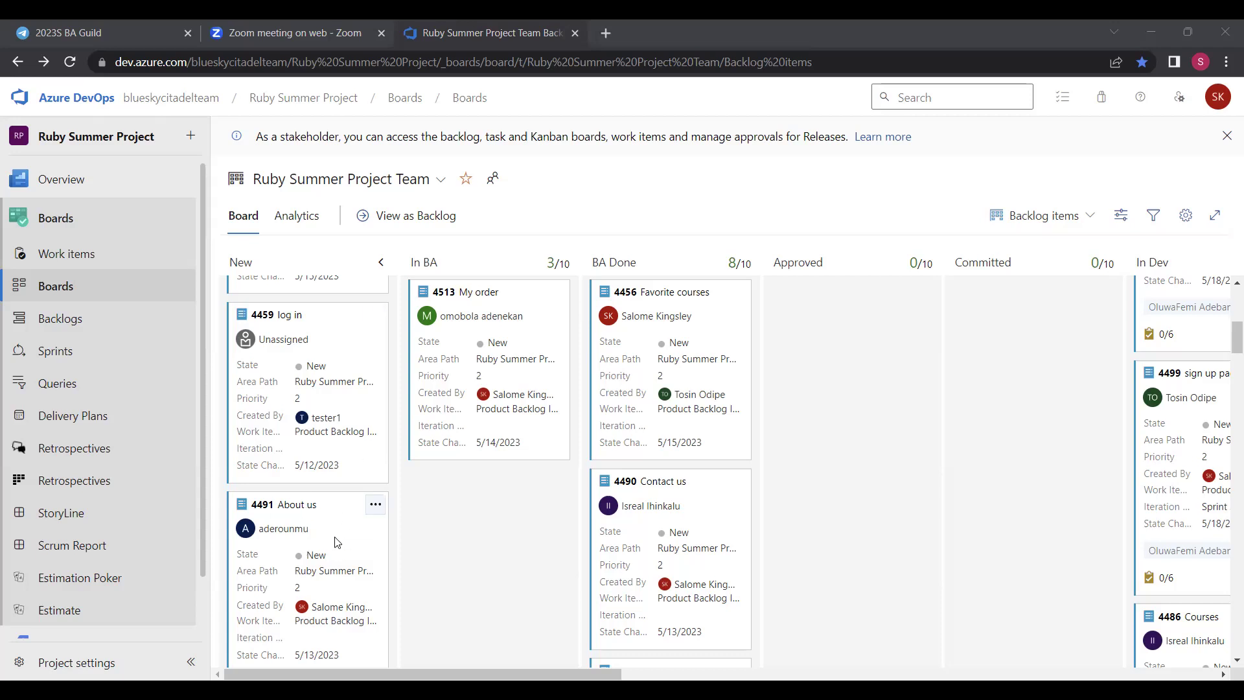
scroll(336, 541, down, 2)
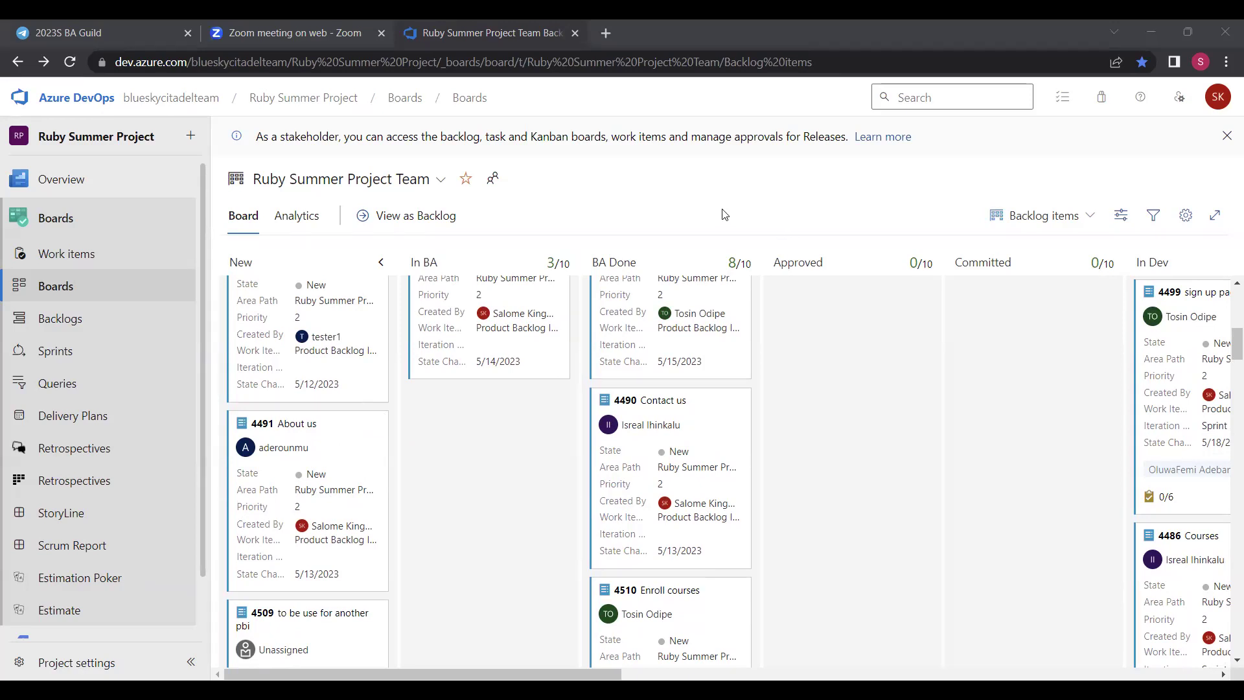
- Reopen the Favorite courses item from the BA Done column at its acceptance criteria
scroll(722, 386, up, 3)
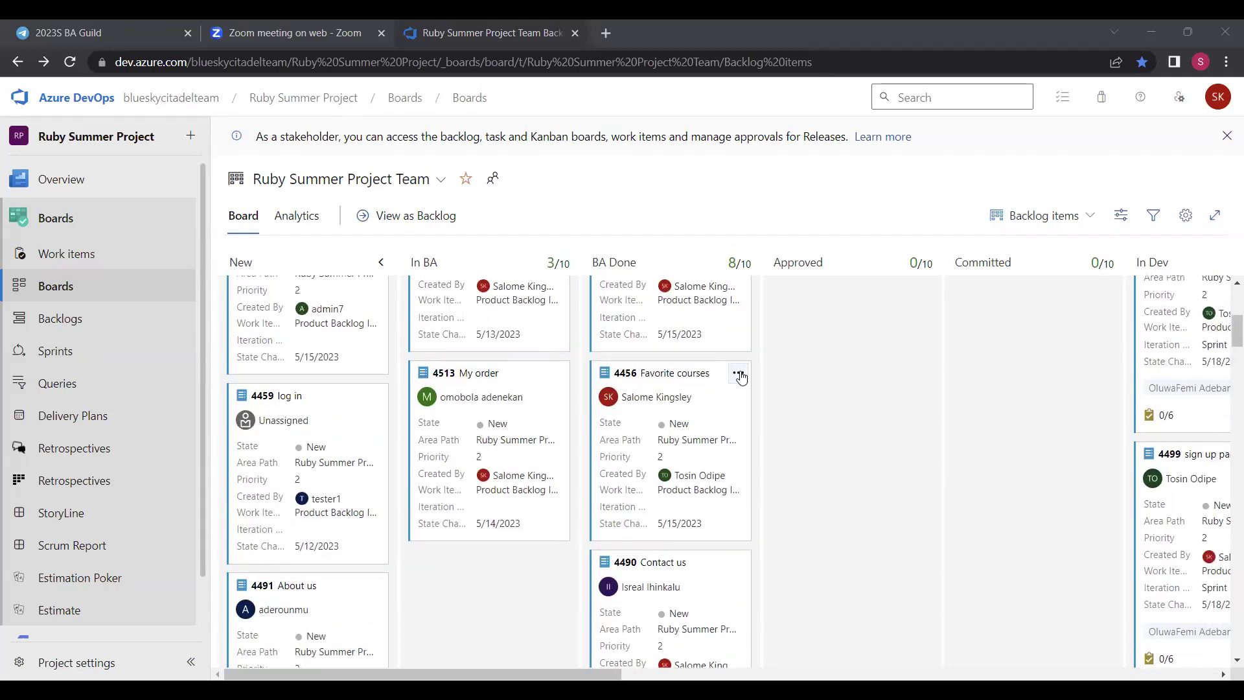
click(739, 375)
click(758, 396)
scroll(438, 406, down, 2)
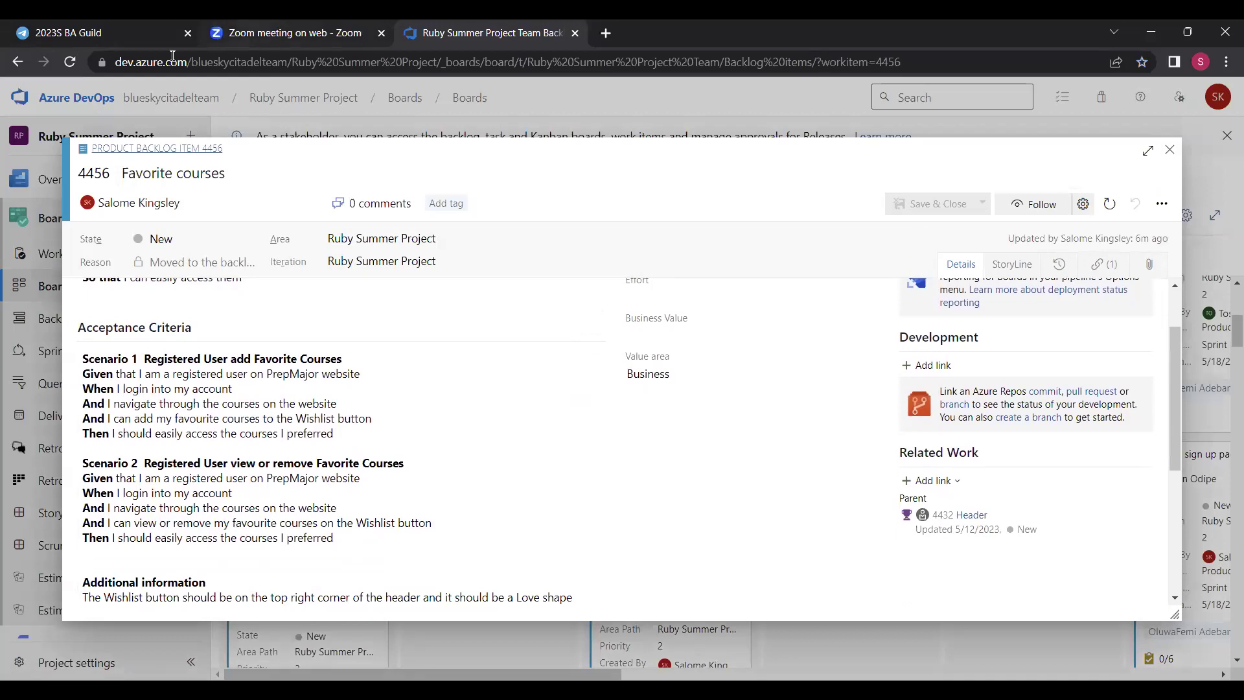
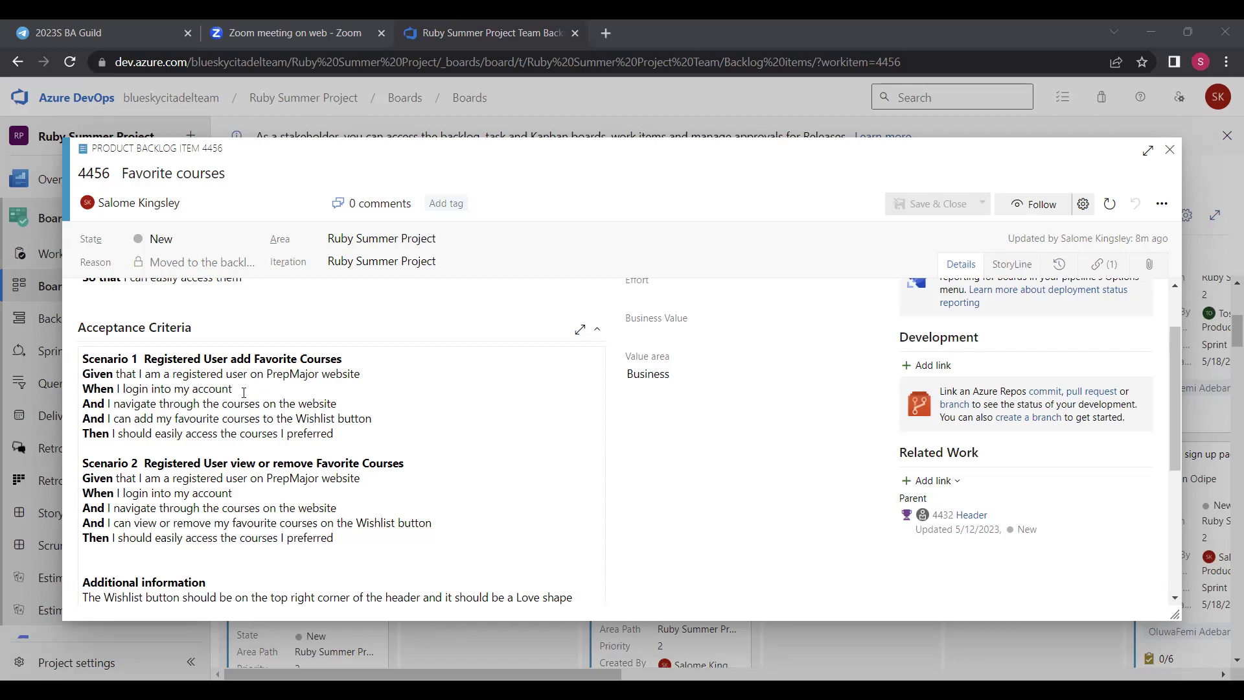
click(244, 392)
text(.)
key(BackSpace)
click(248, 392)
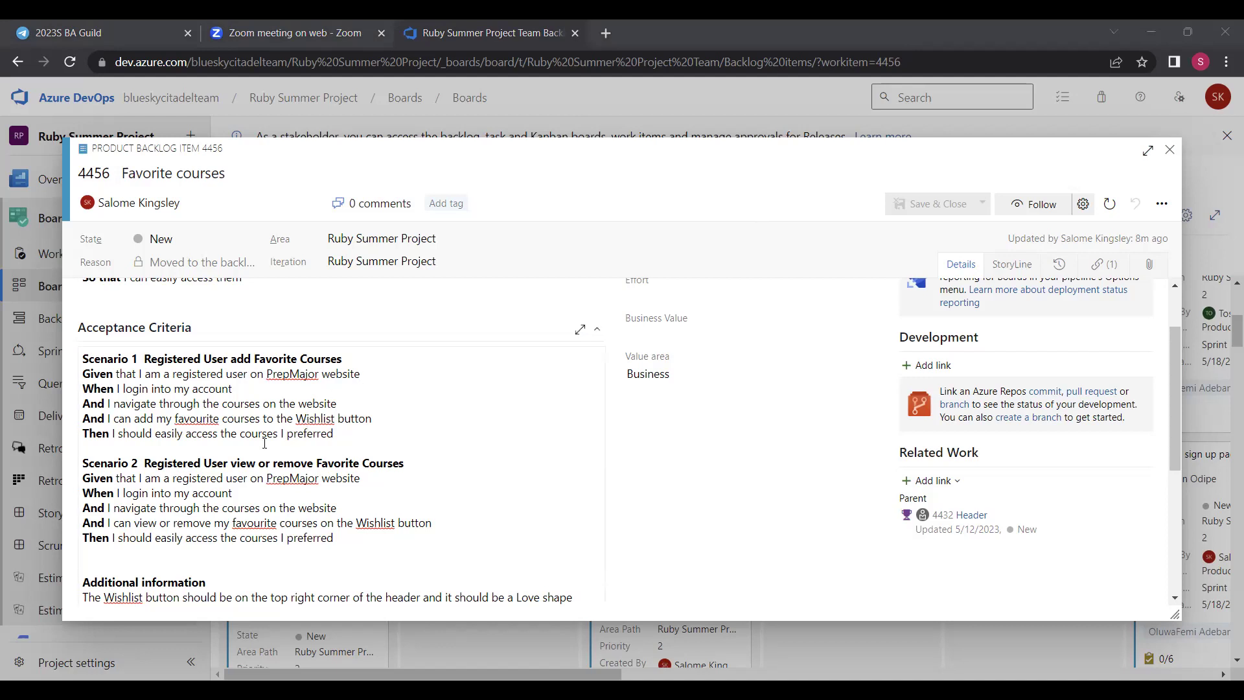
- Correct "favourite" to the suggested spelling "favorite" in Scenario 1 of the acceptance criteria and save the item without closing it
right_click(198, 419)
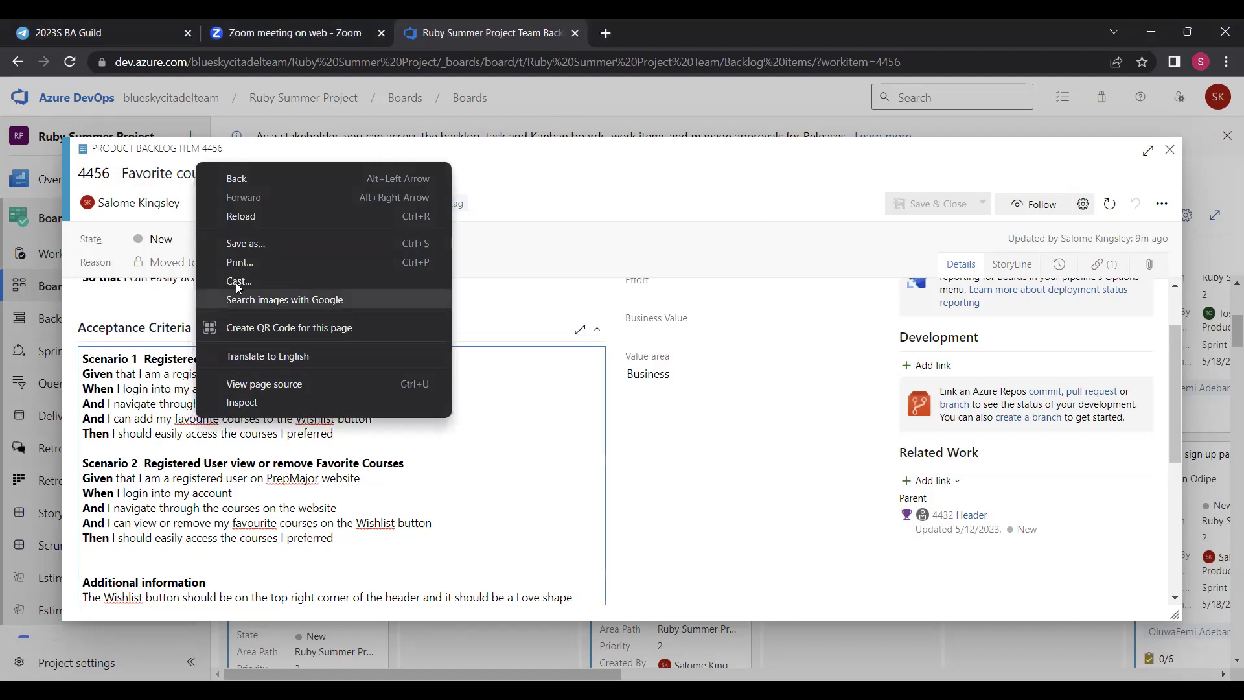
click(197, 428)
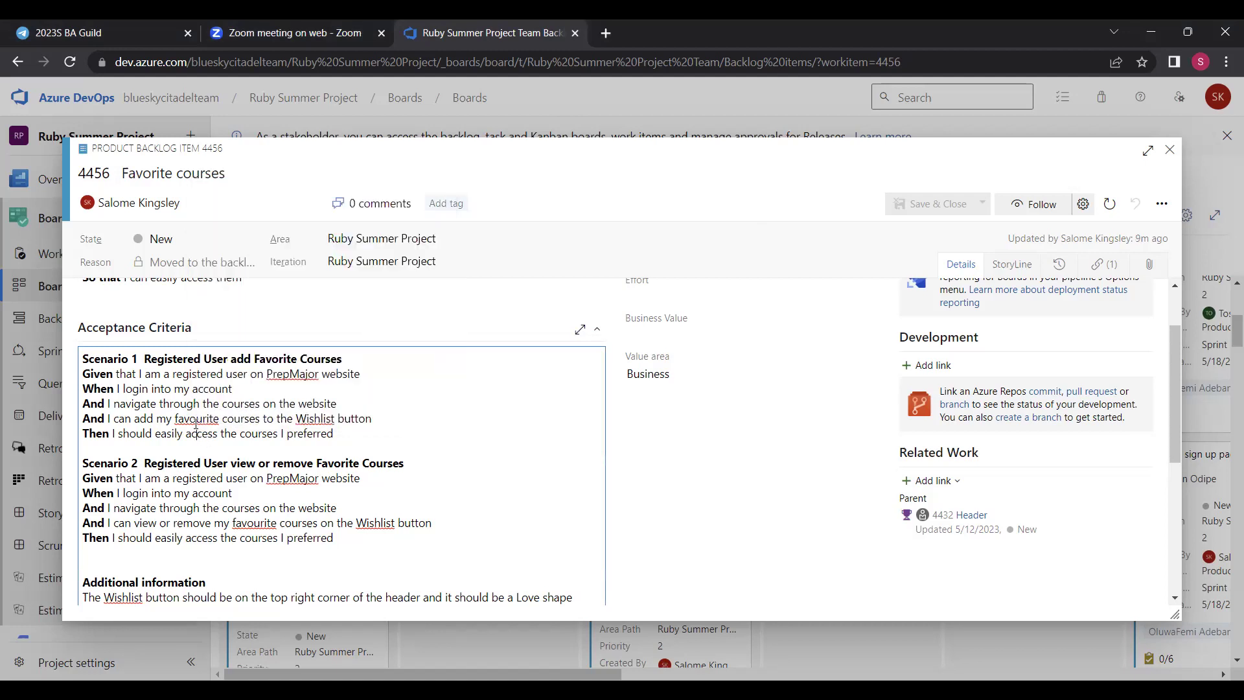
right_click(198, 419)
key(Escape)
right_click(193, 421)
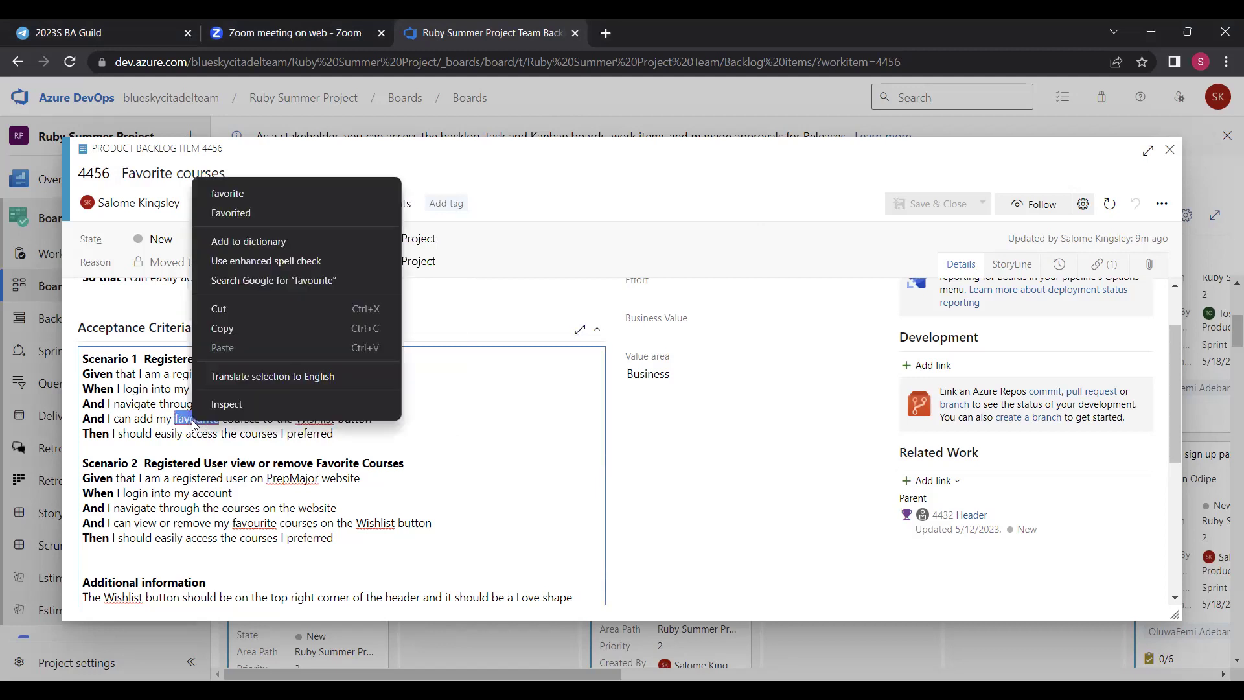
click(241, 193)
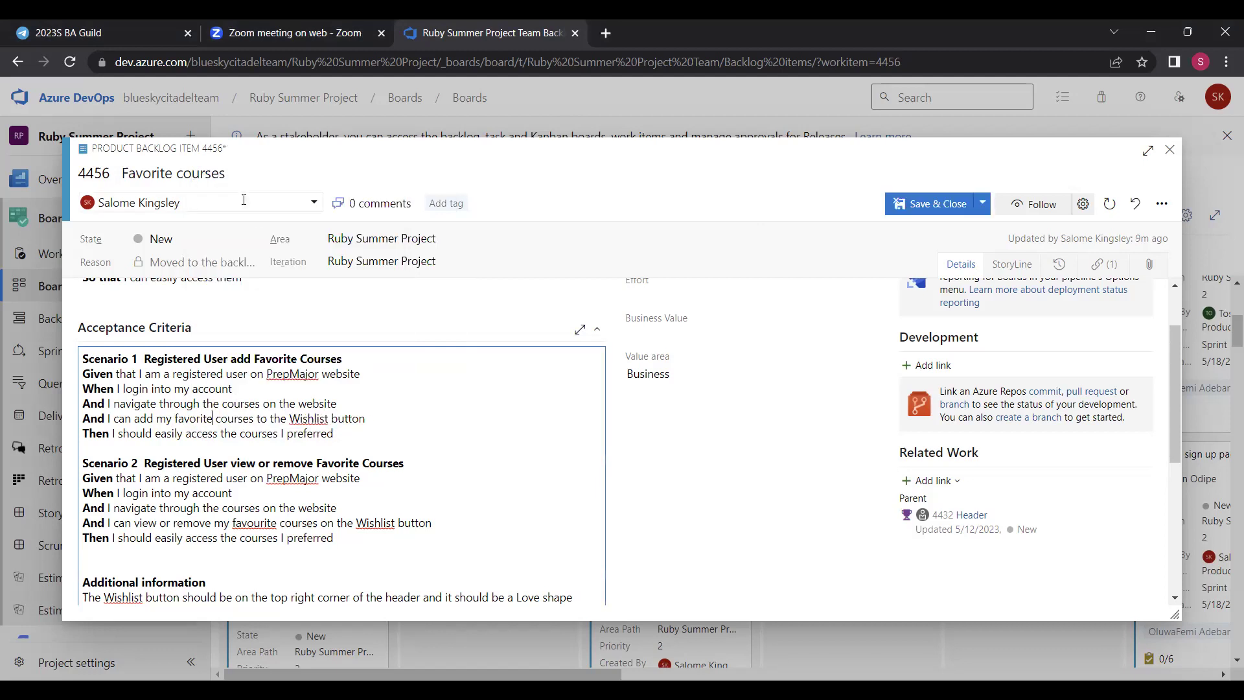
right_click(313, 417)
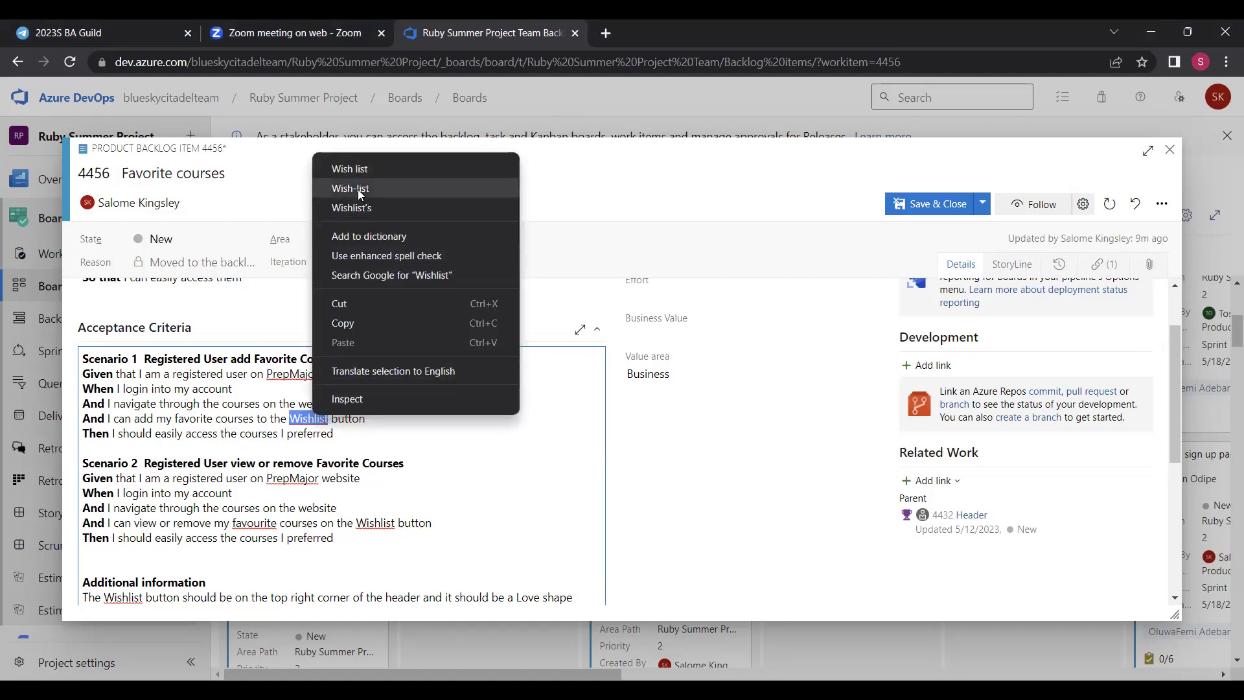
click(445, 449)
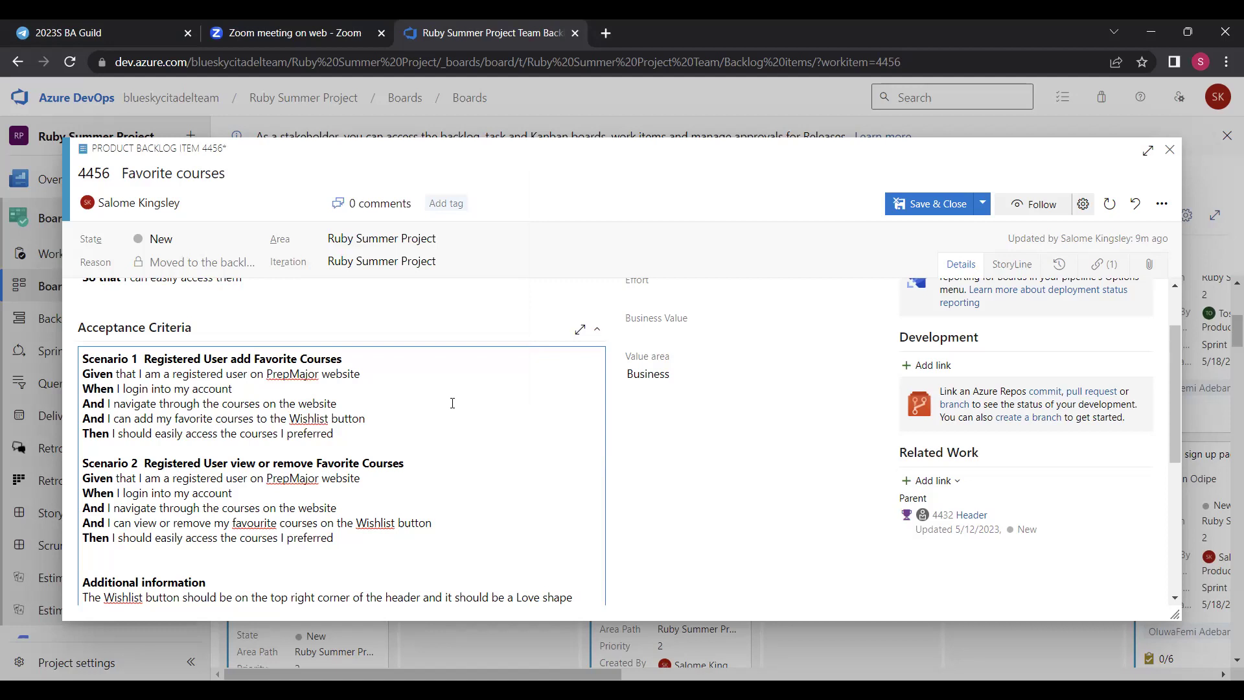
click(982, 207)
click(955, 227)
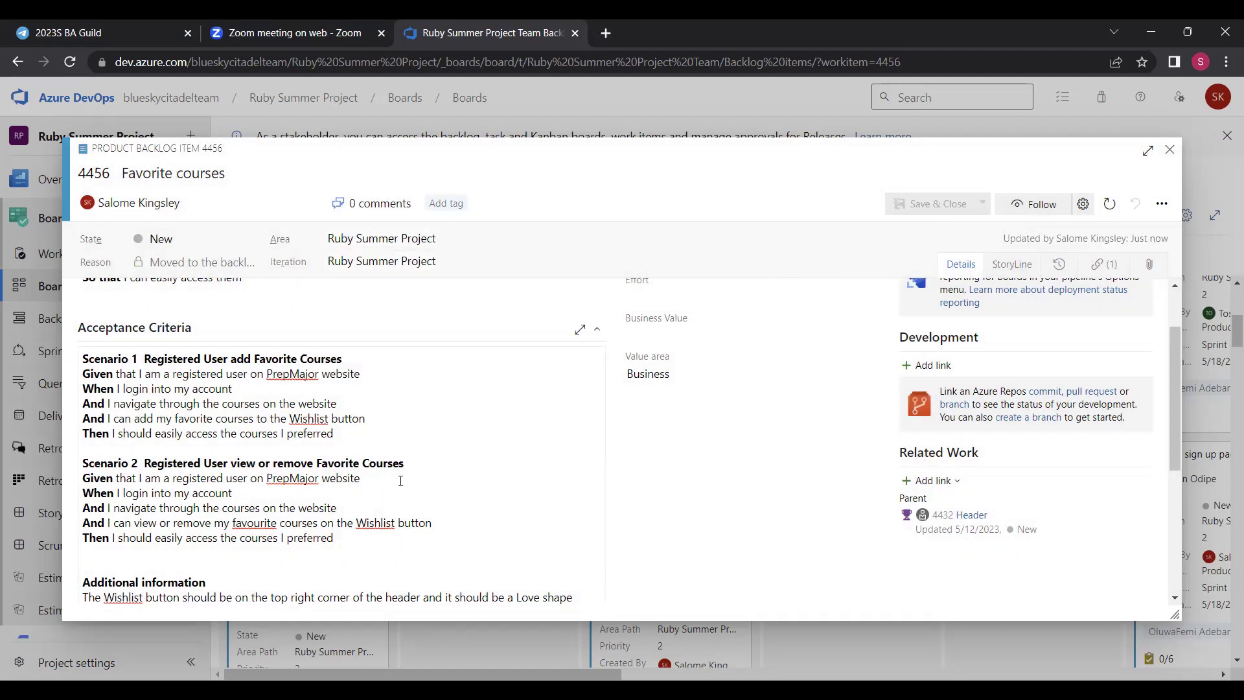
- Correct "favourite" to "favorite" in Scenario 2 of the acceptance criteria and save the item, keeping it open
click(258, 523)
right_click(258, 526)
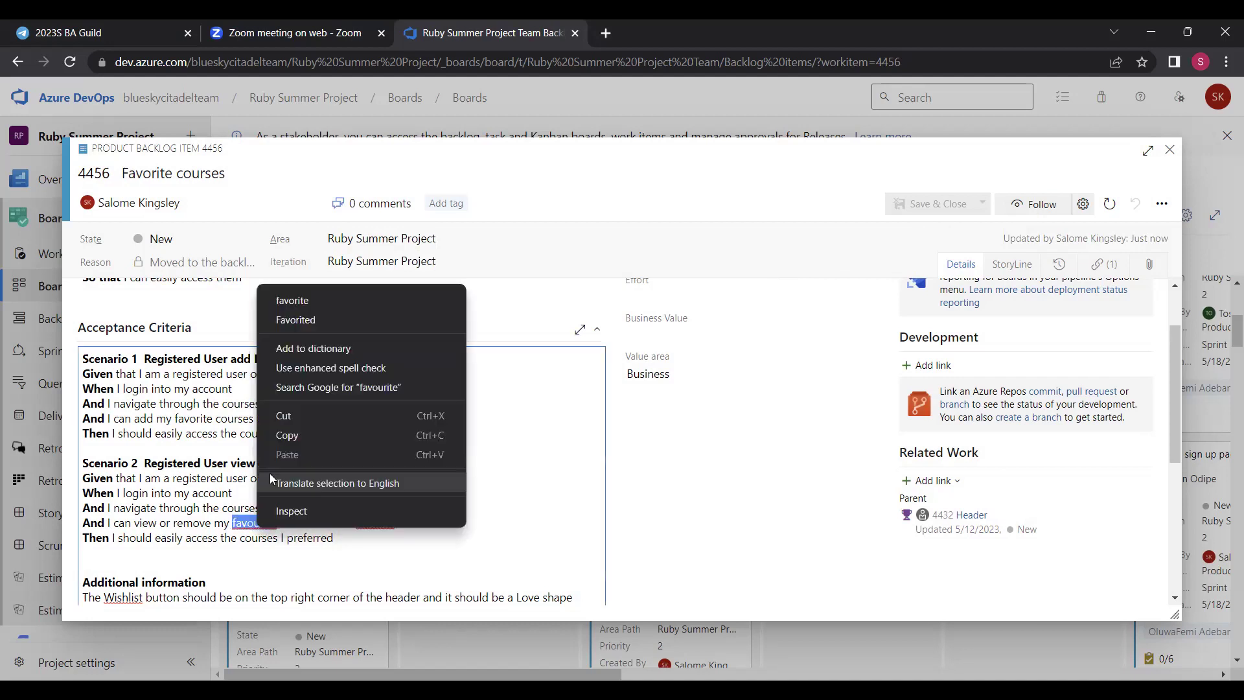
click(312, 301)
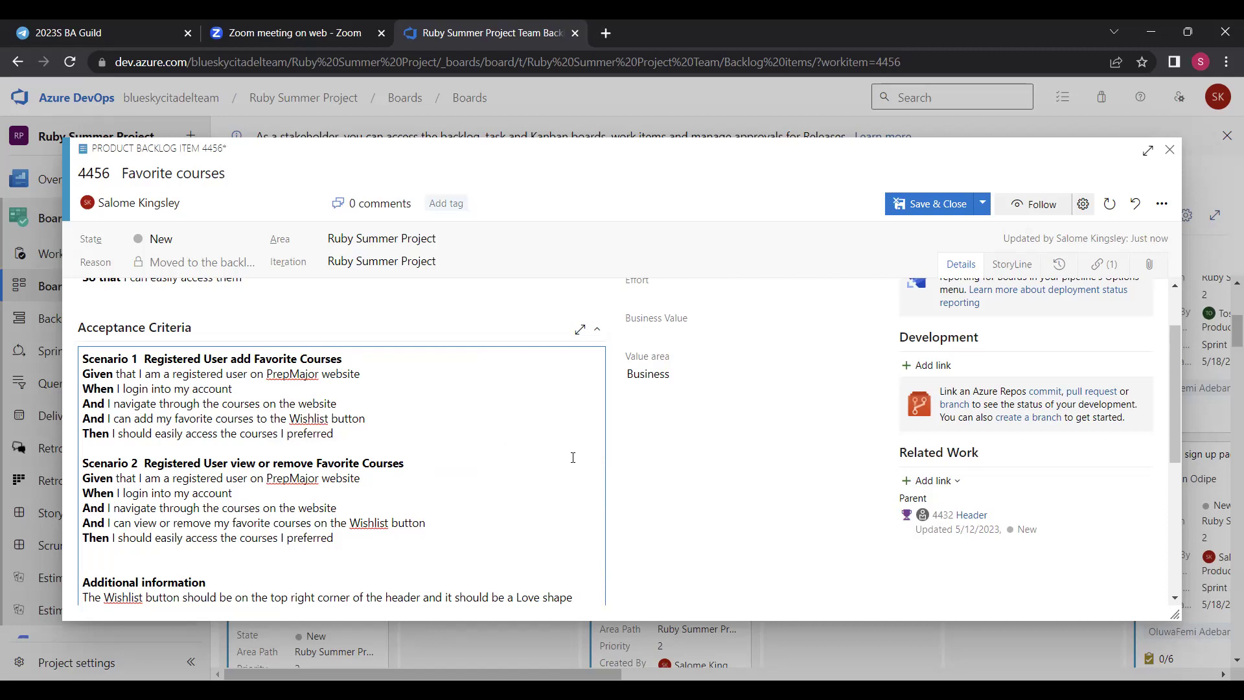
click(982, 204)
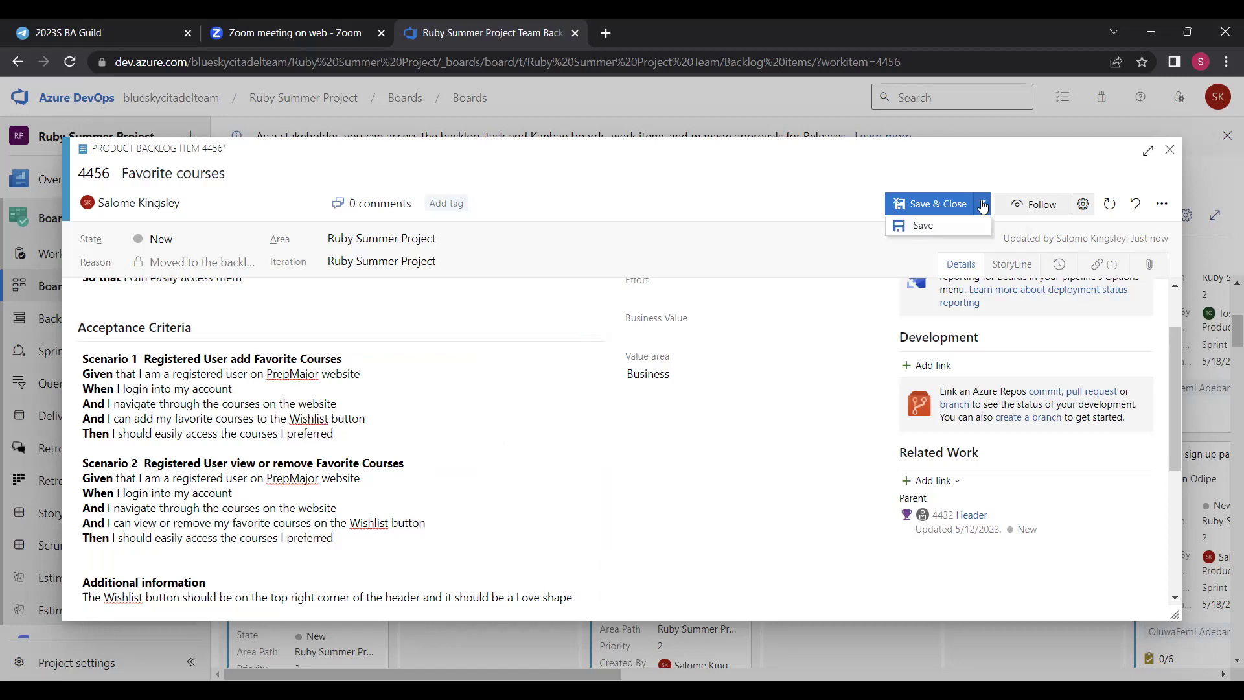
click(967, 227)
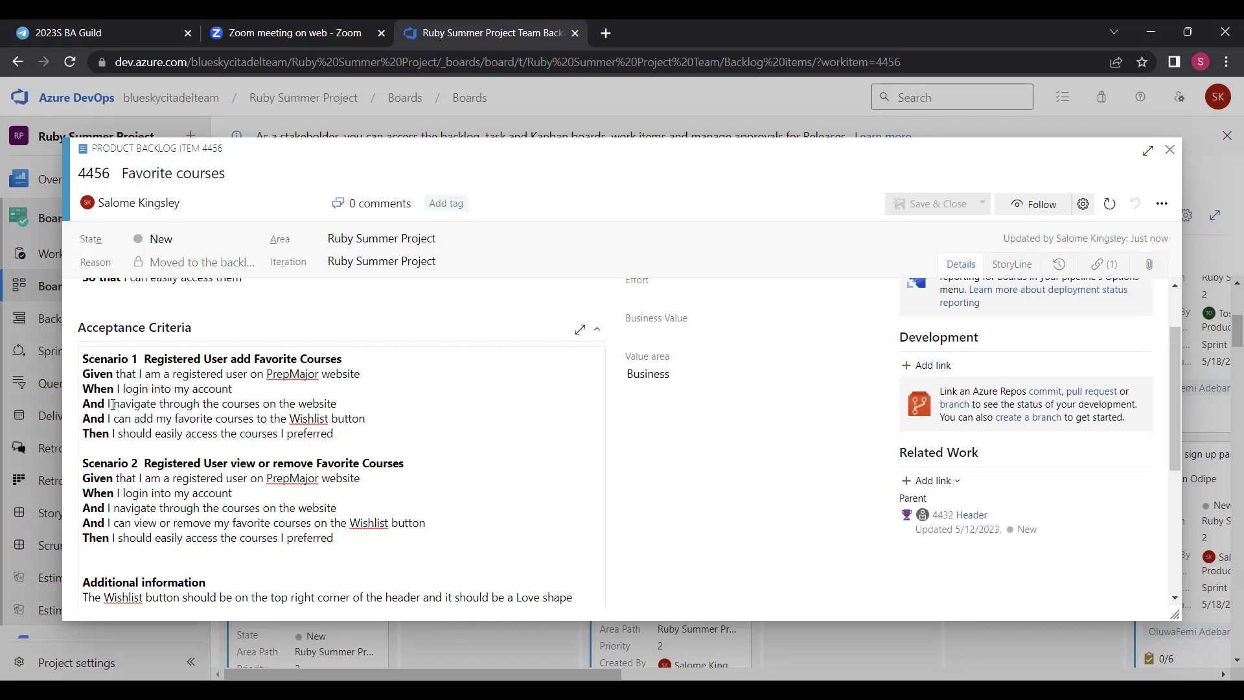
- Replace "navigate through" with "click on" in Scenario 1's line about the courses on the website and save the item without closing it
drag(113, 404, 154, 404)
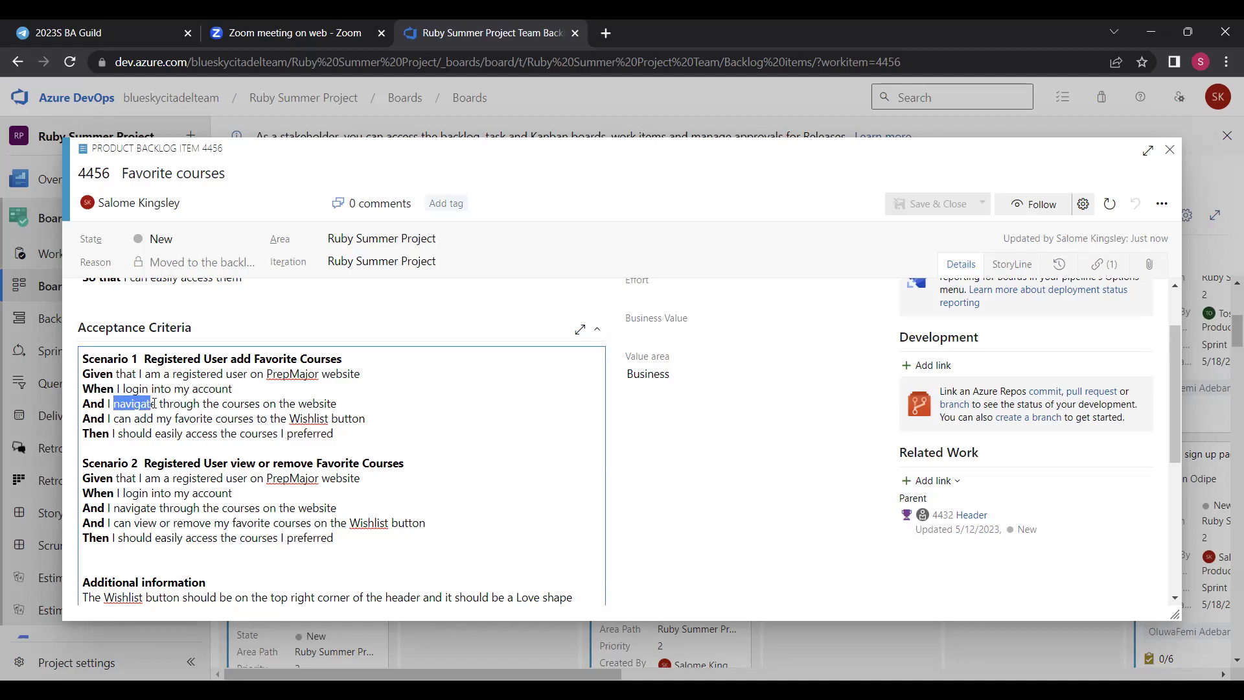
text(c)
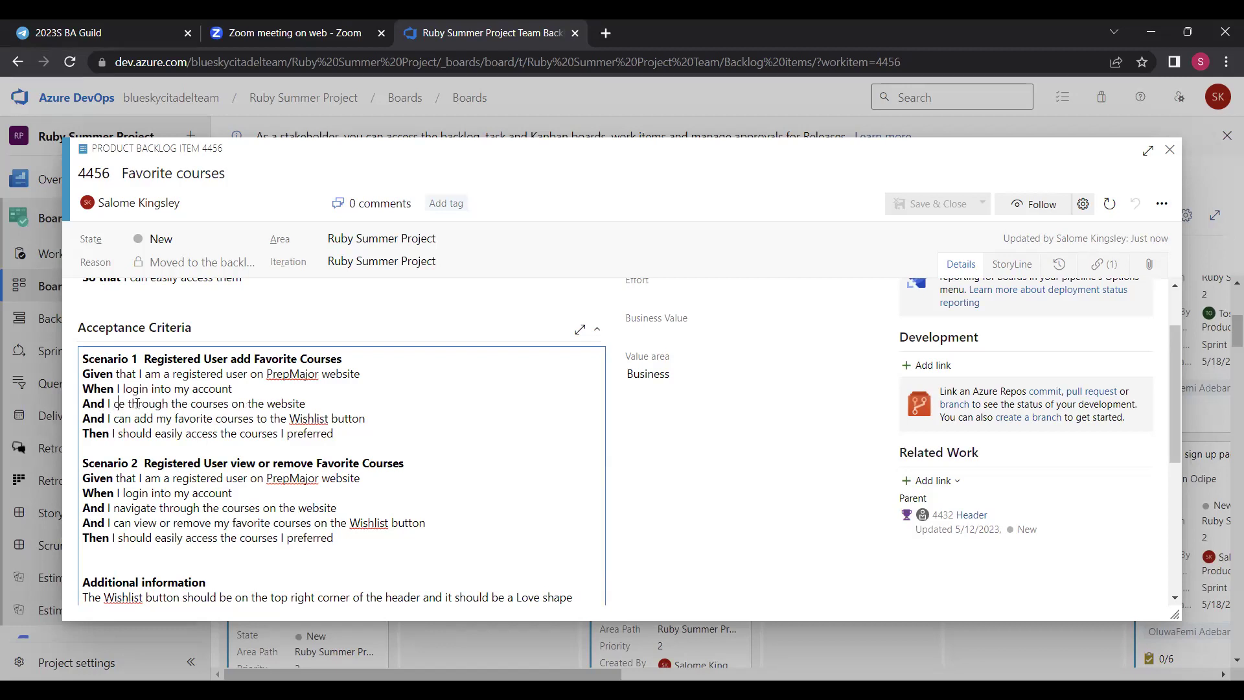
text(lick)
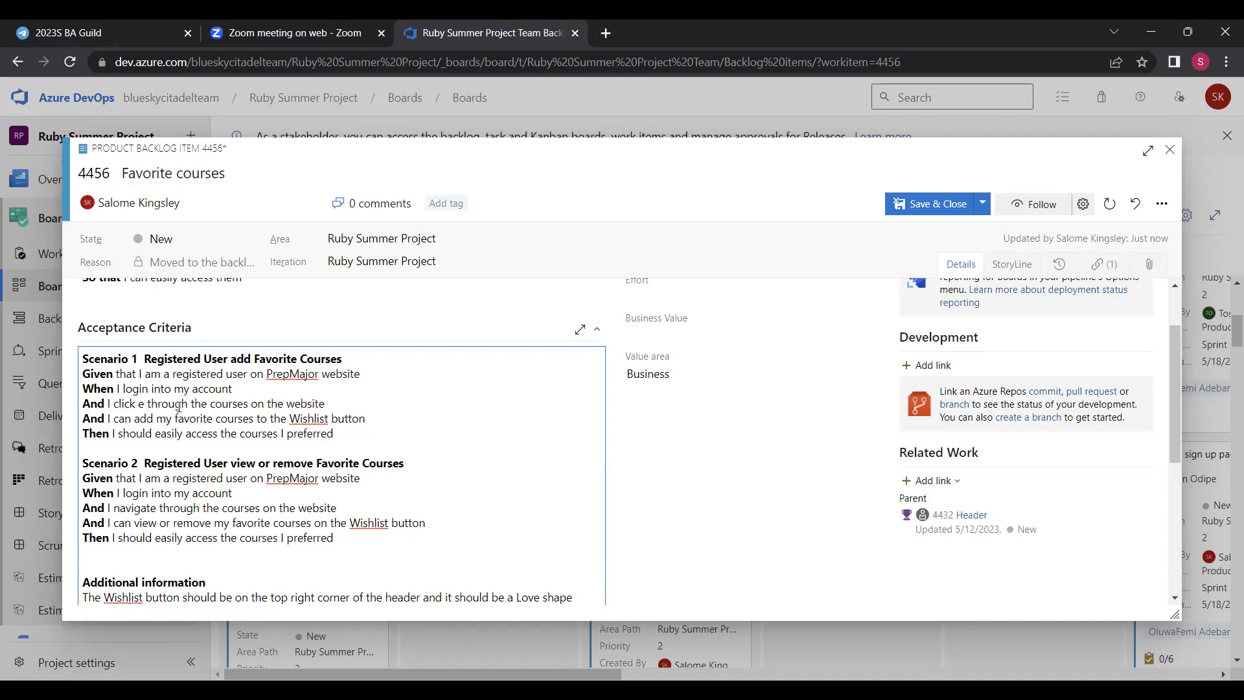
drag(192, 403, 141, 408)
key(BackSpace)
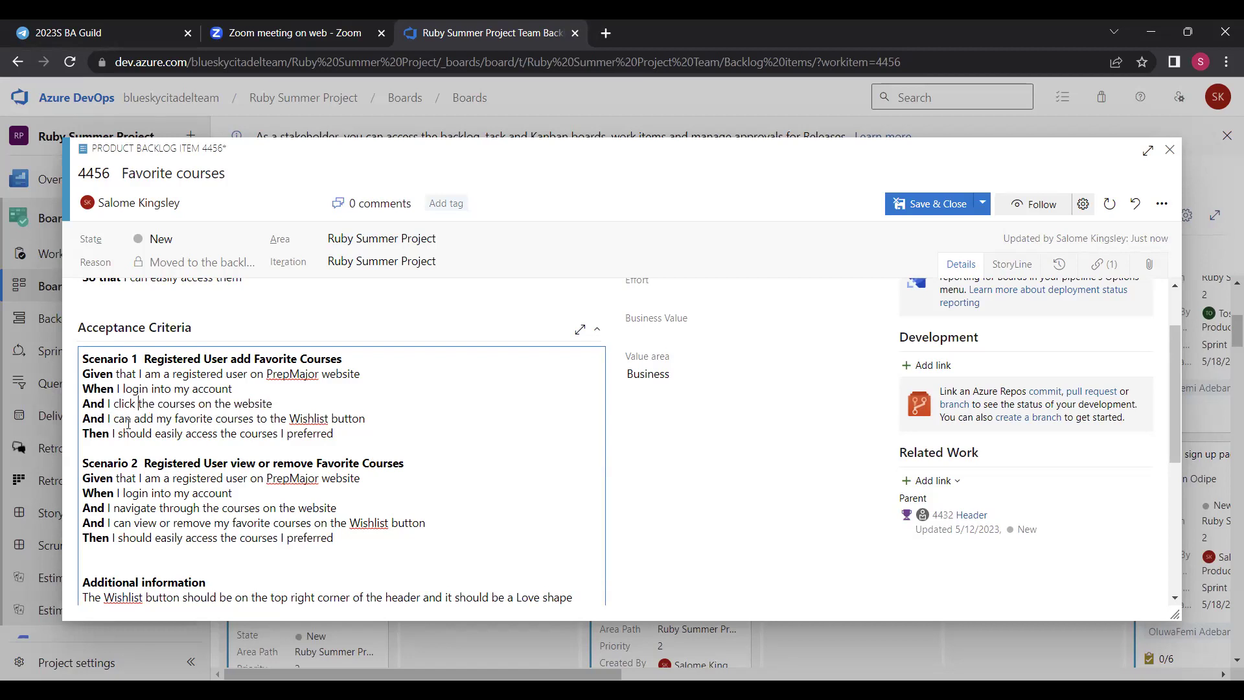
text(on)
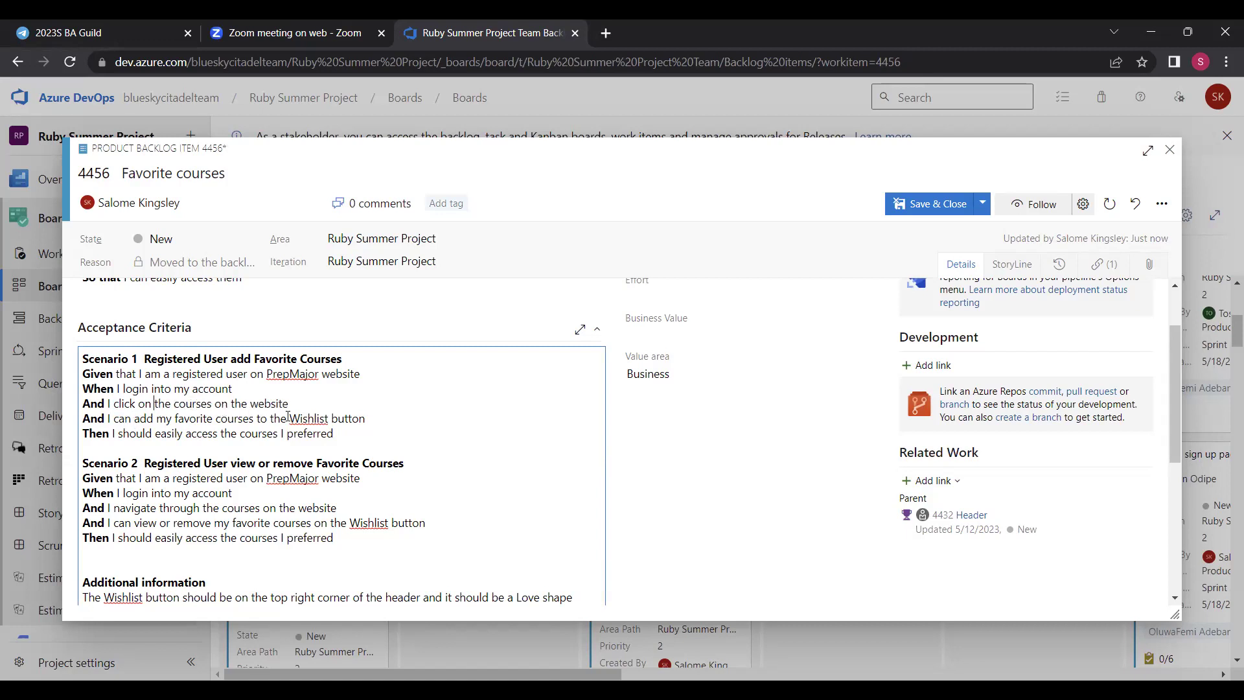
click(982, 204)
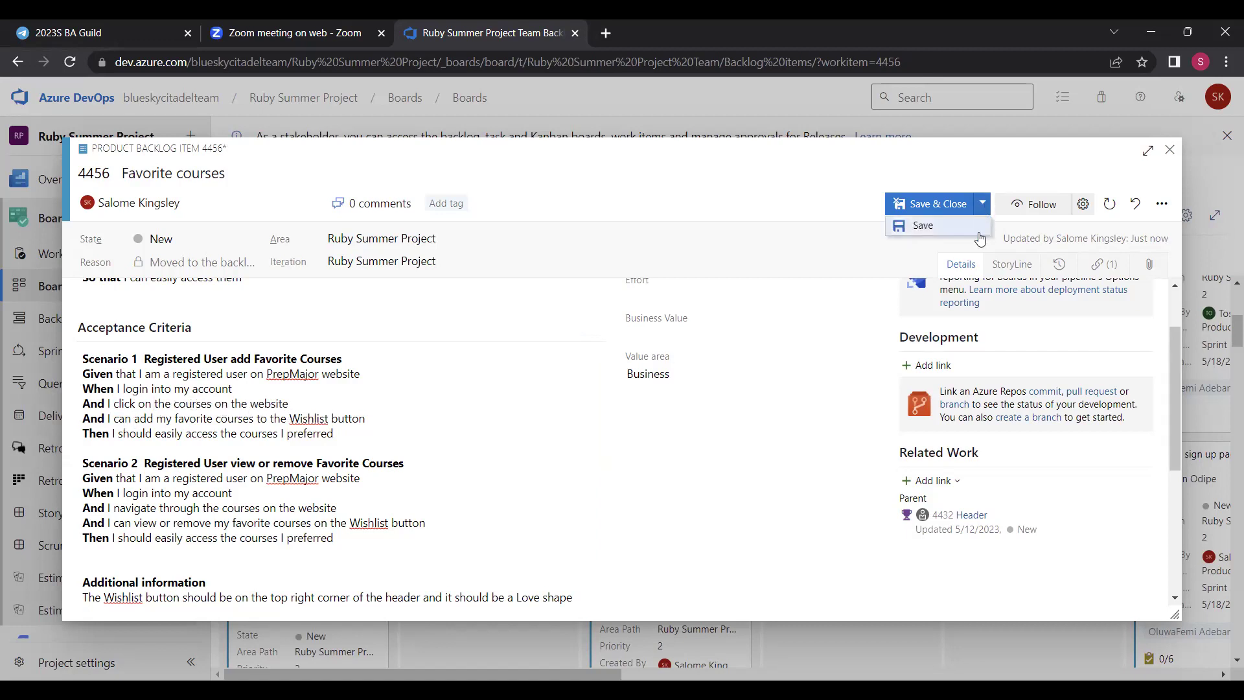
click(979, 230)
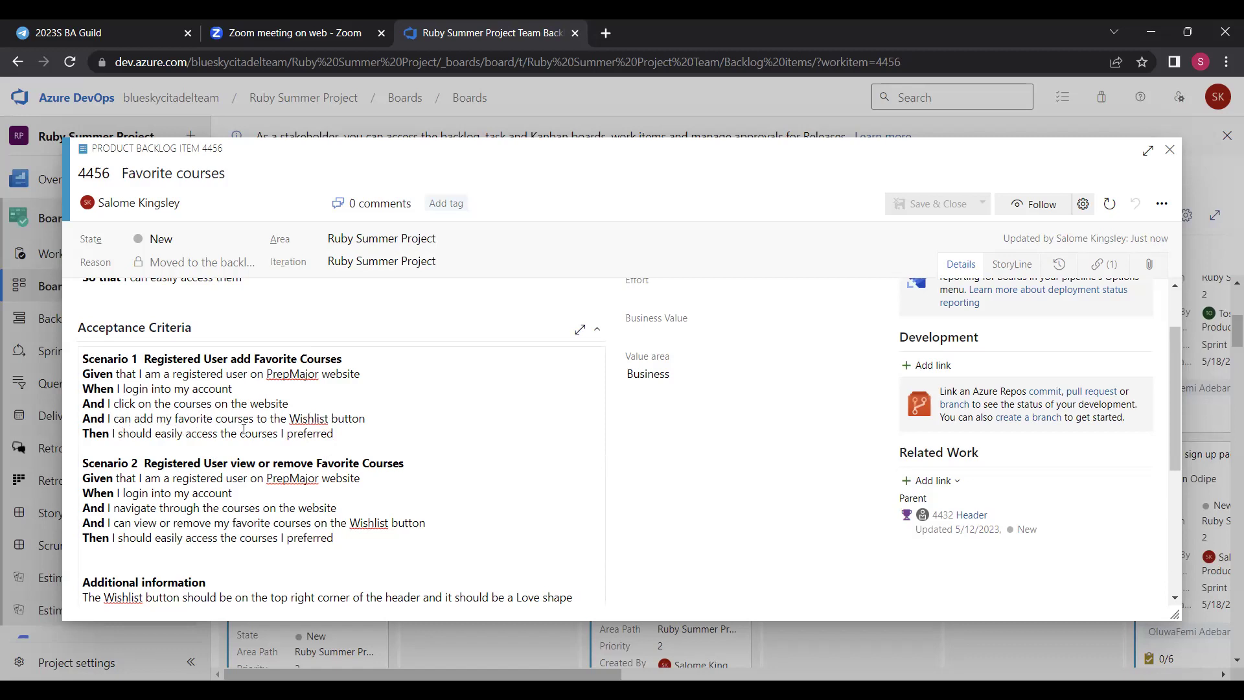
- Close the Favorite courses item and open the Enroll courses item from the BA Done column
click(290, 405)
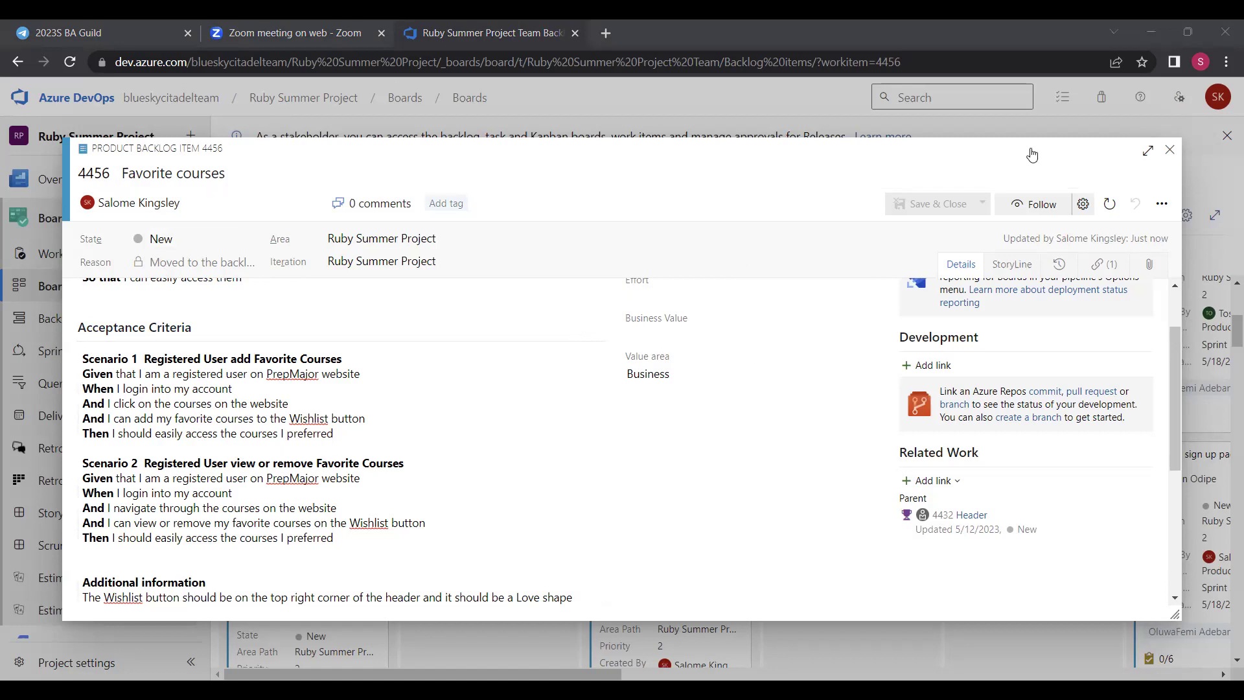
key(Escape)
scroll(615, 446, down, 4)
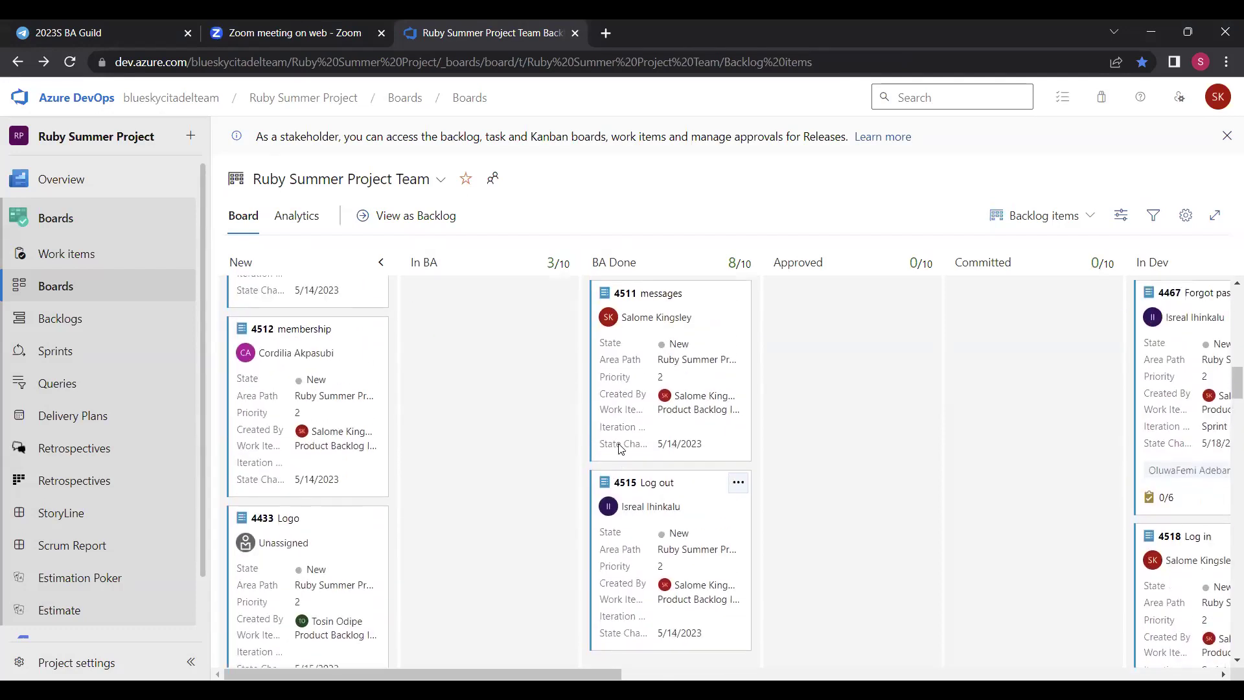
scroll(620, 447, up, 4)
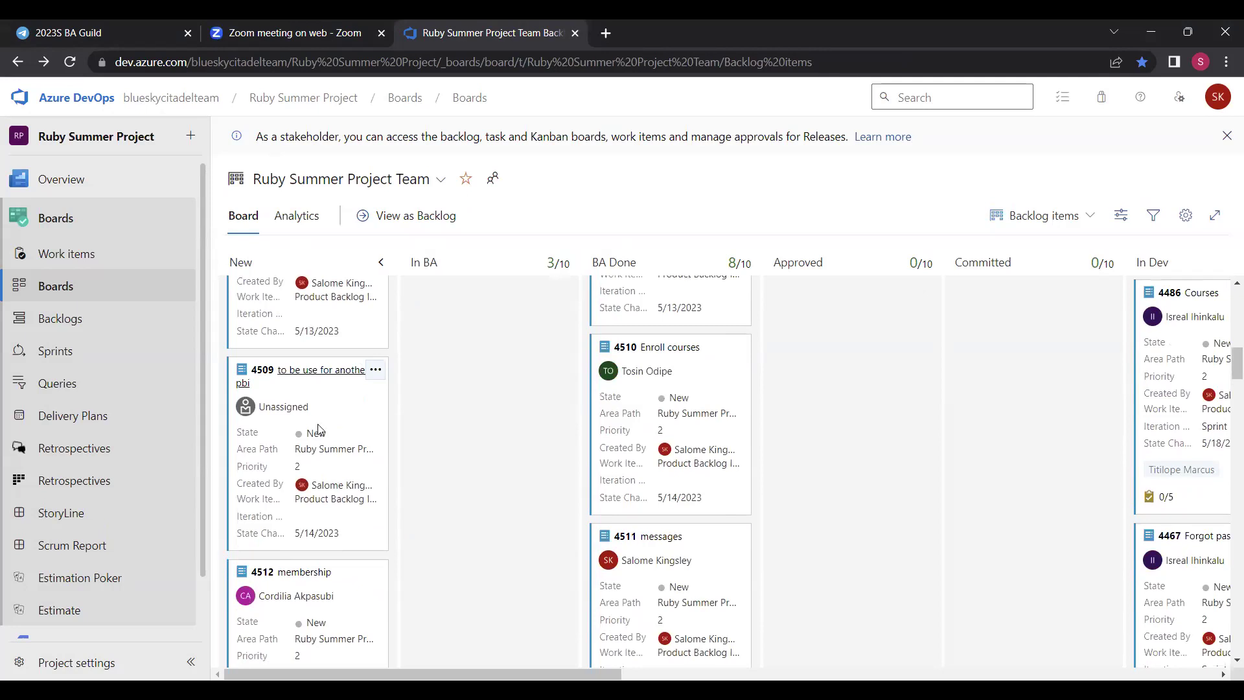
scroll(316, 424, down, 2)
scroll(317, 421, up, 3)
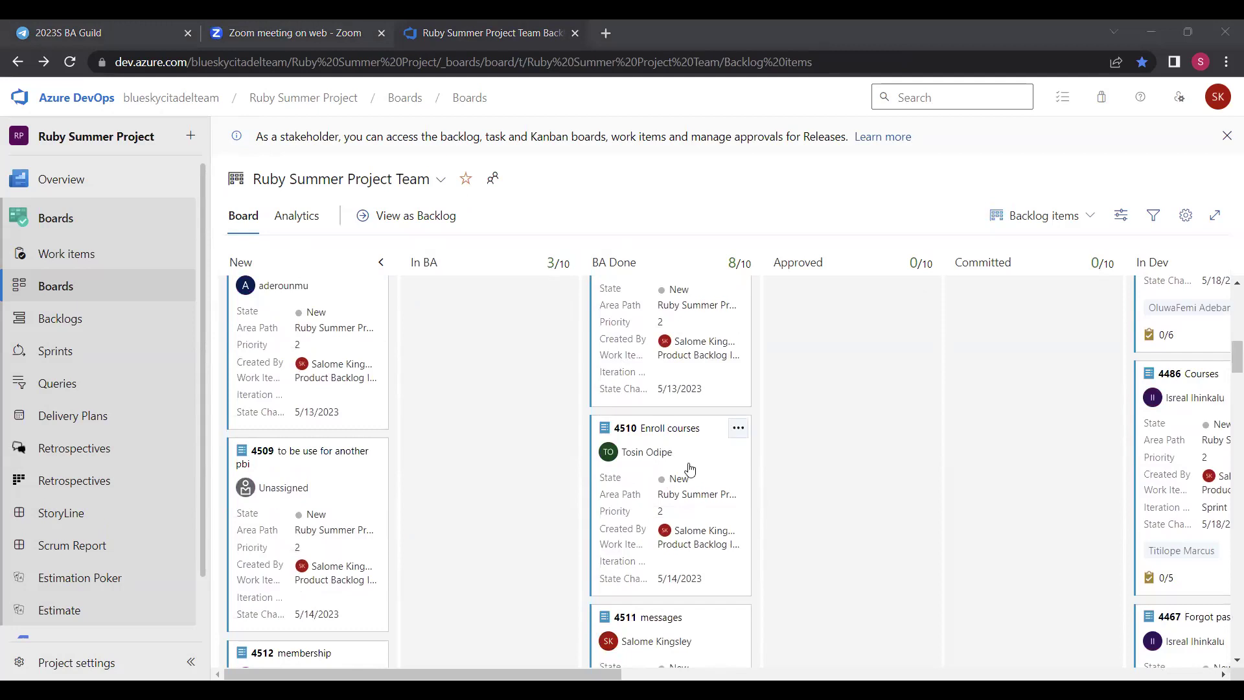
click(739, 429)
click(752, 450)
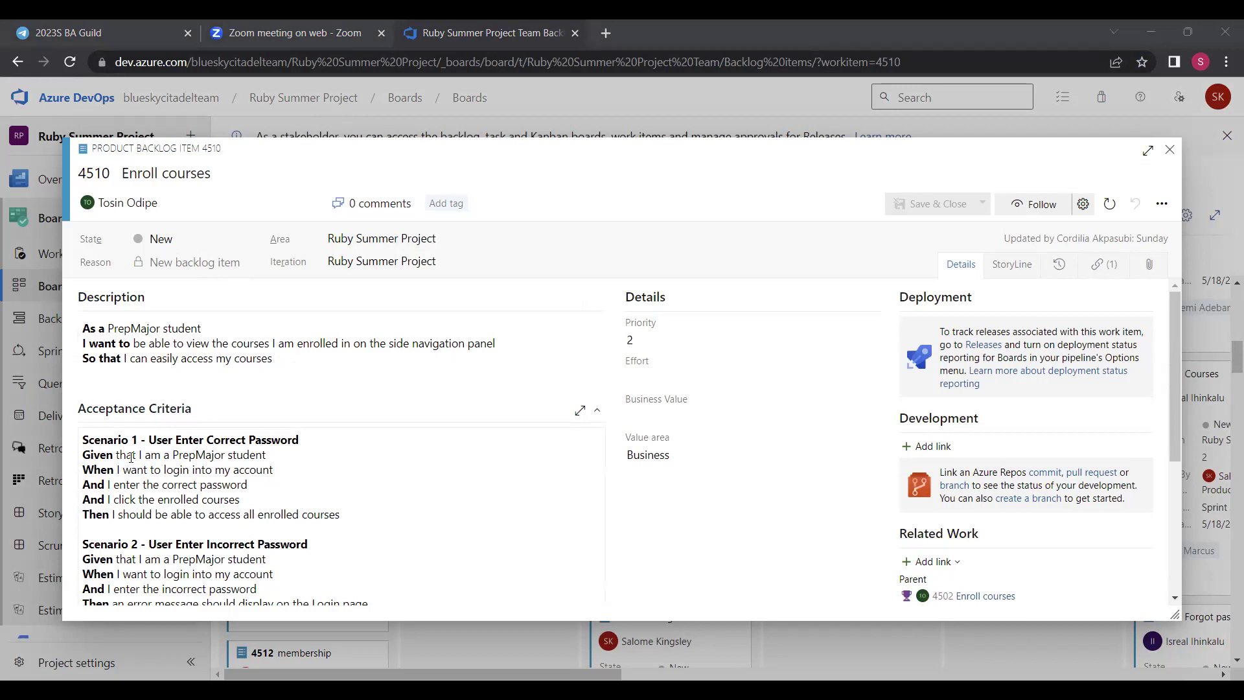
- Examine the Enroll courses description and both password scenarios in its acceptance criteria
scroll(202, 437, down, 1)
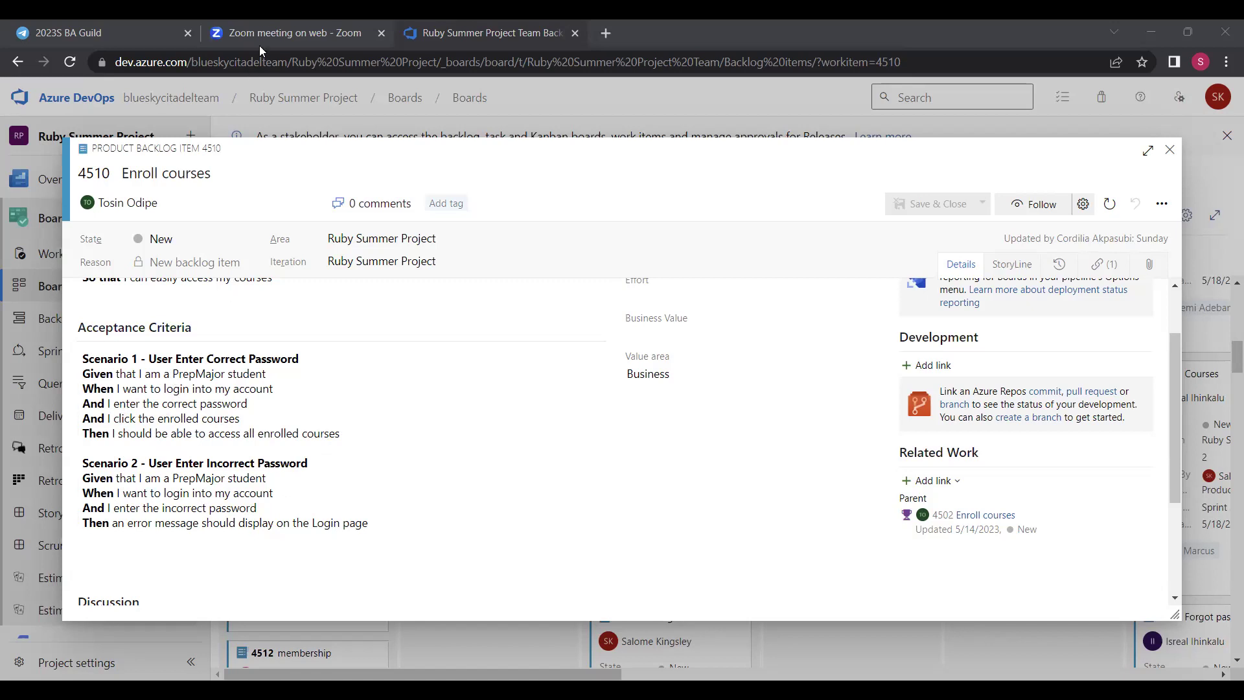
scroll(162, 340, up, 2)
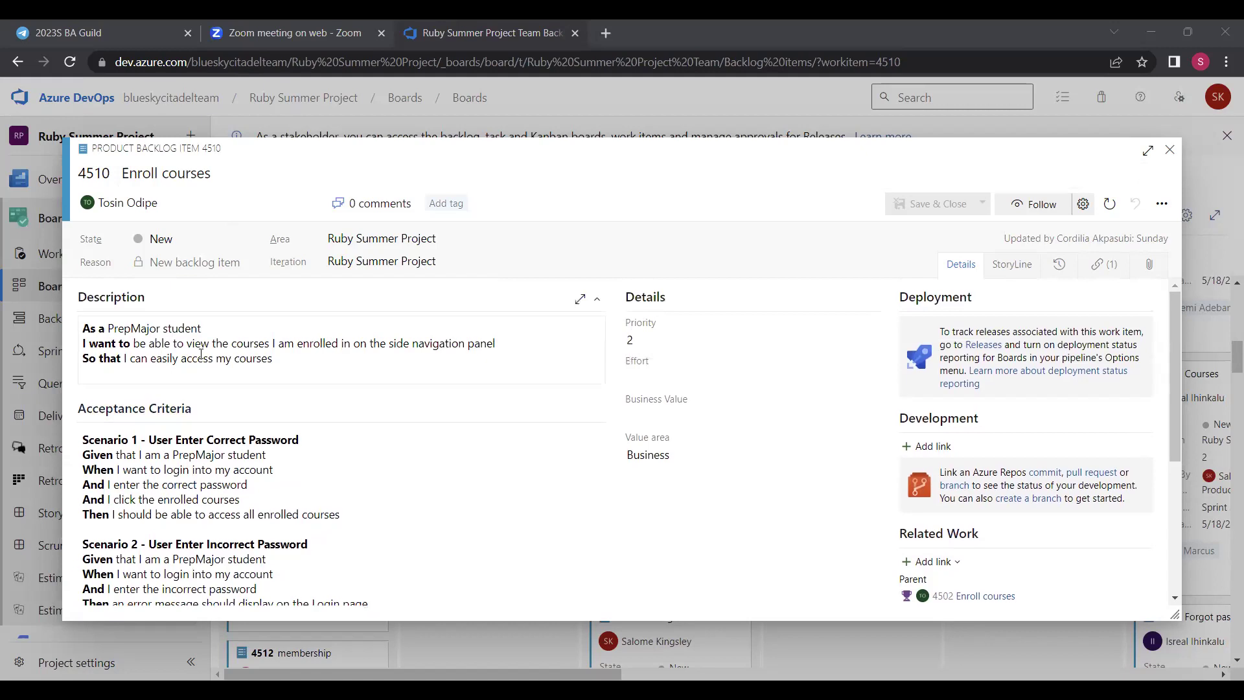
scroll(207, 379, down, 1)
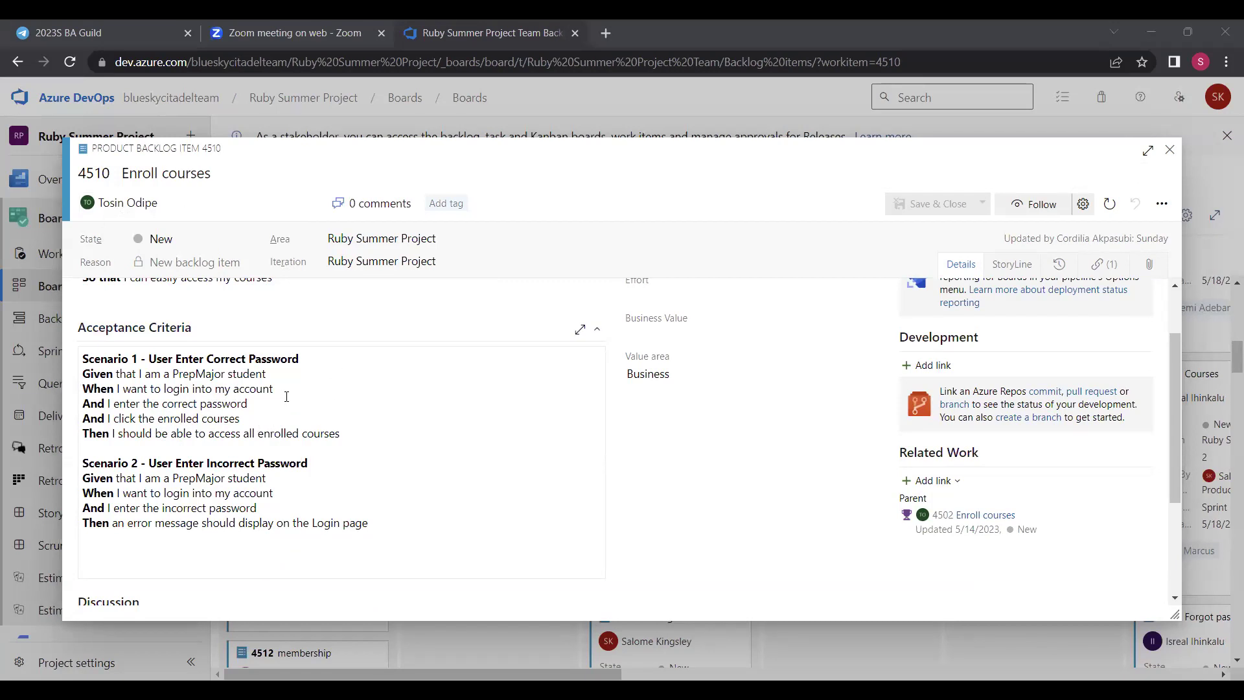
click(362, 430)
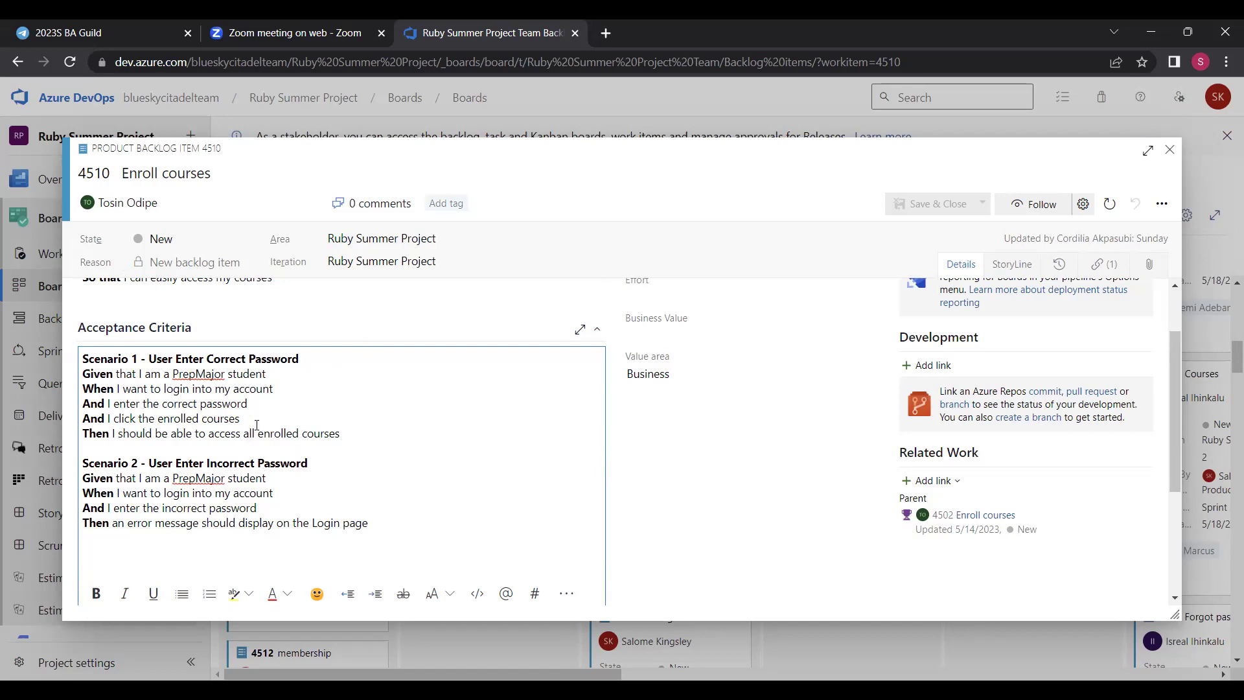
mouse_move(176, 174)
scroll(251, 350, up, 1)
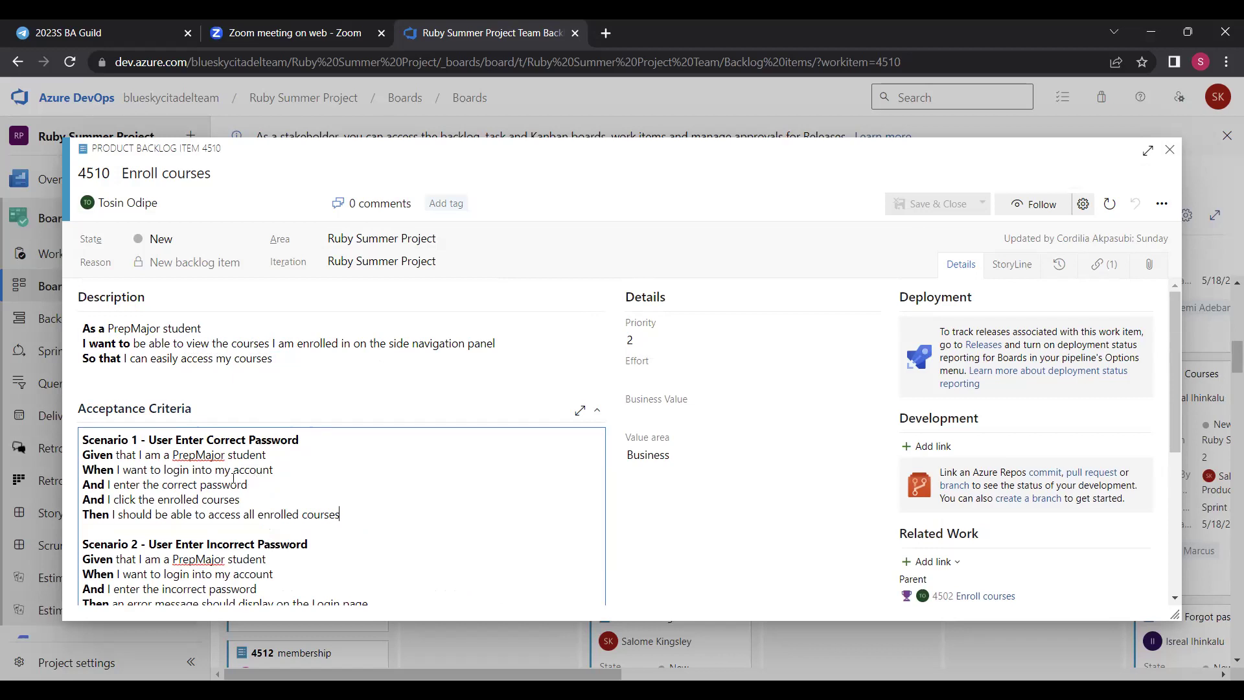
scroll(245, 456, down, 1)
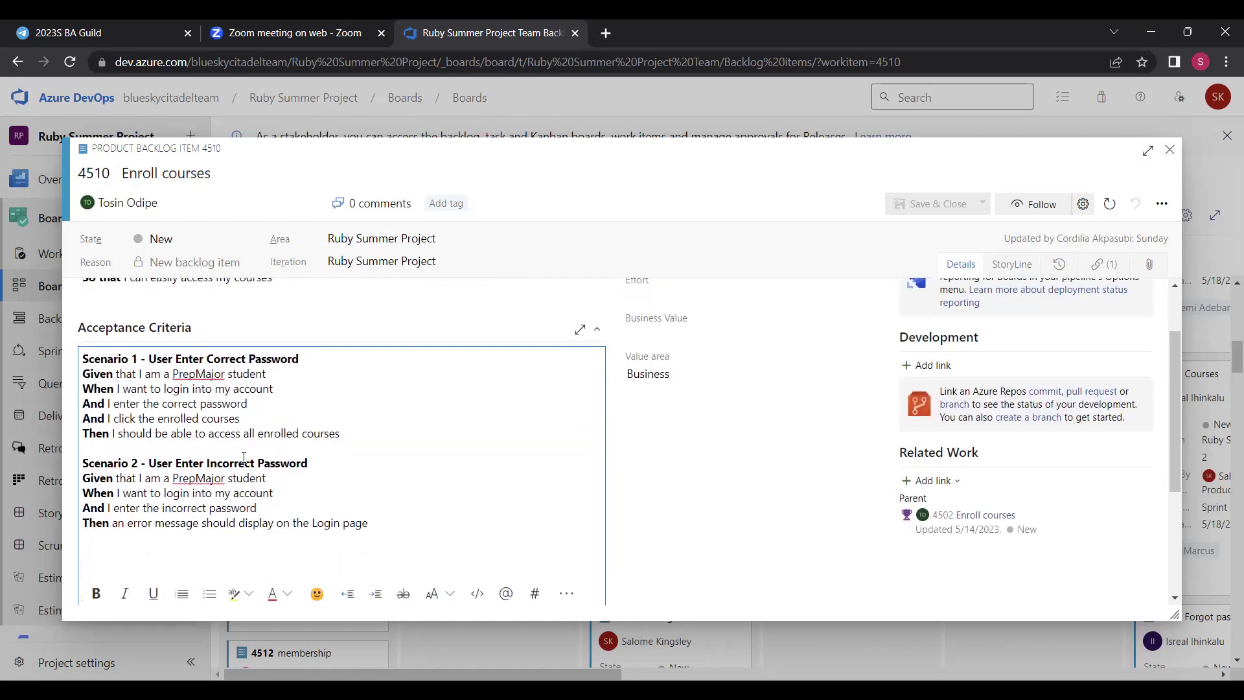
scroll(244, 457, up, 1)
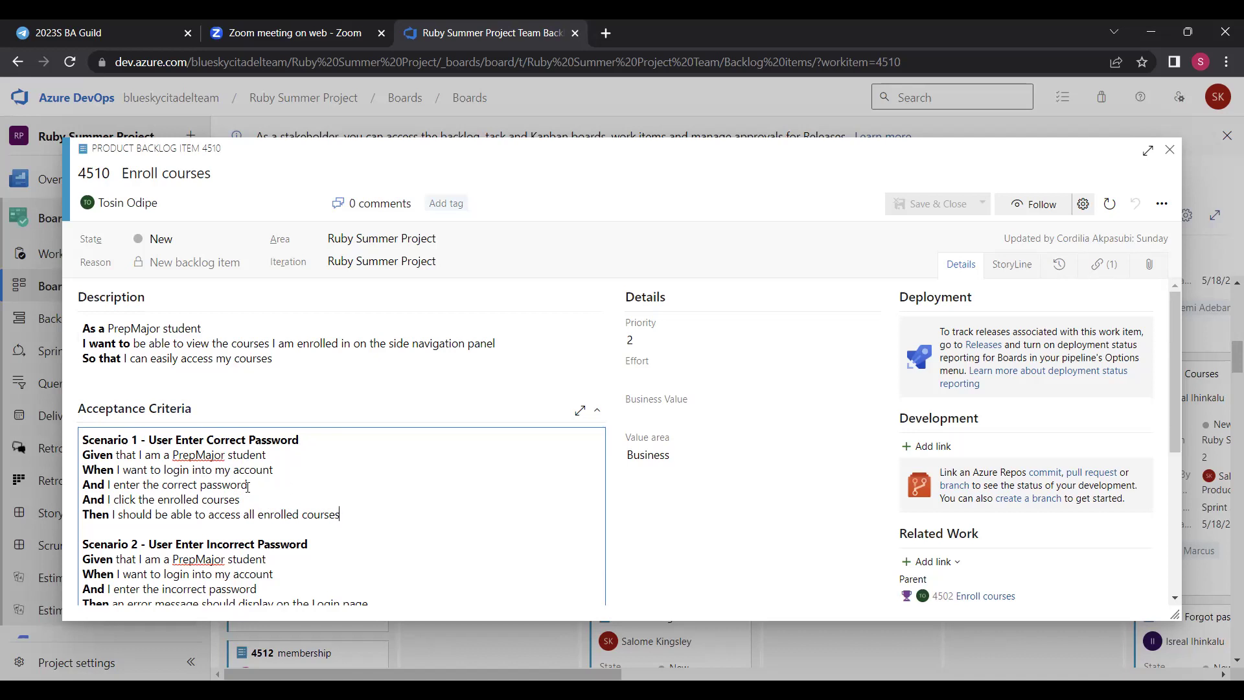
click(353, 478)
click(381, 504)
scroll(239, 486, down, 3)
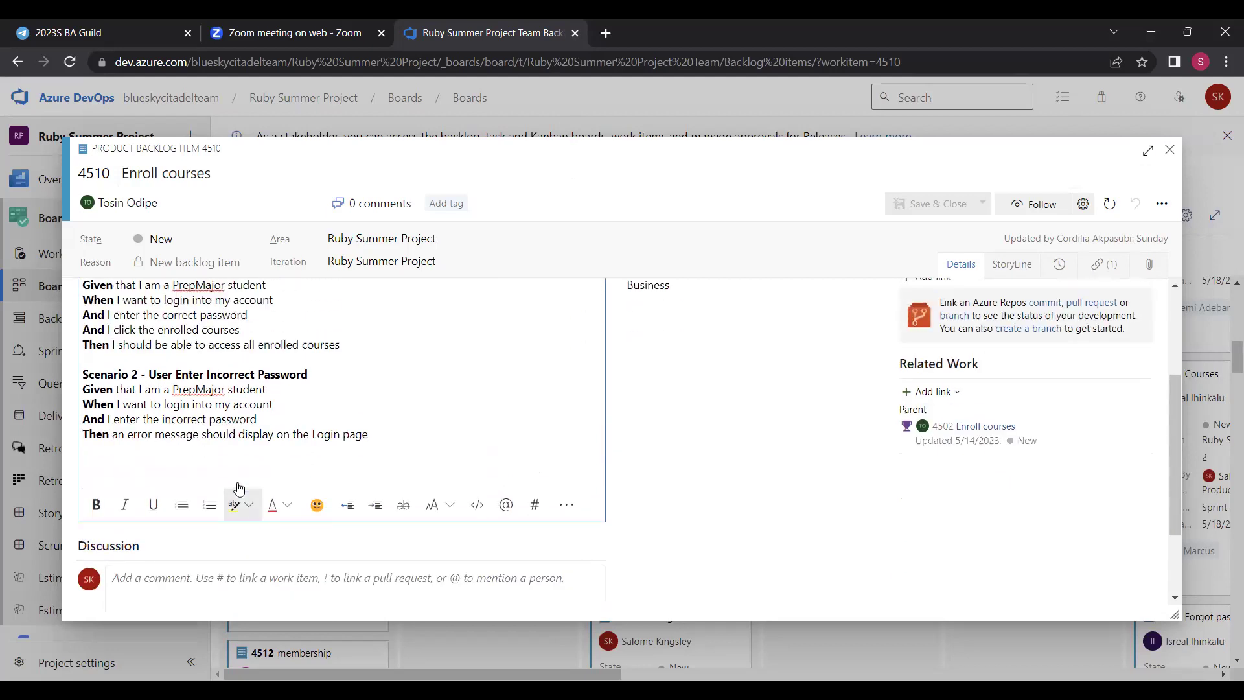
scroll(239, 487, up, 3)
scroll(238, 481, down, 2)
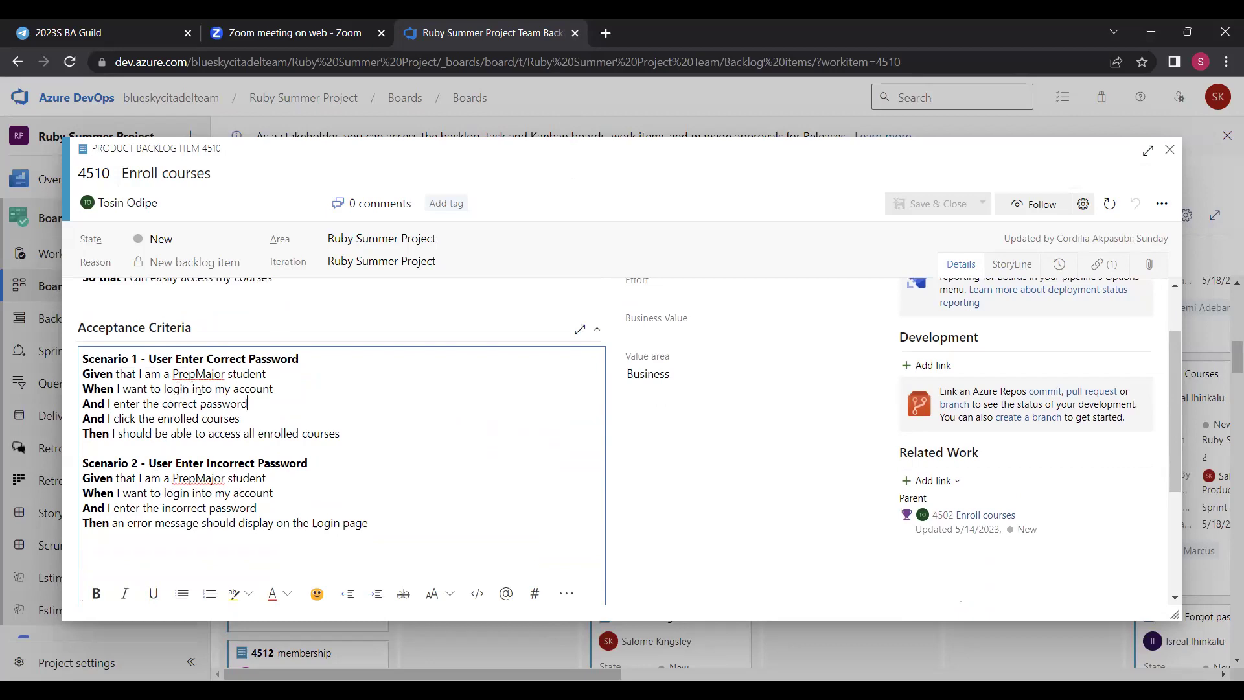
scroll(199, 405, up, 1)
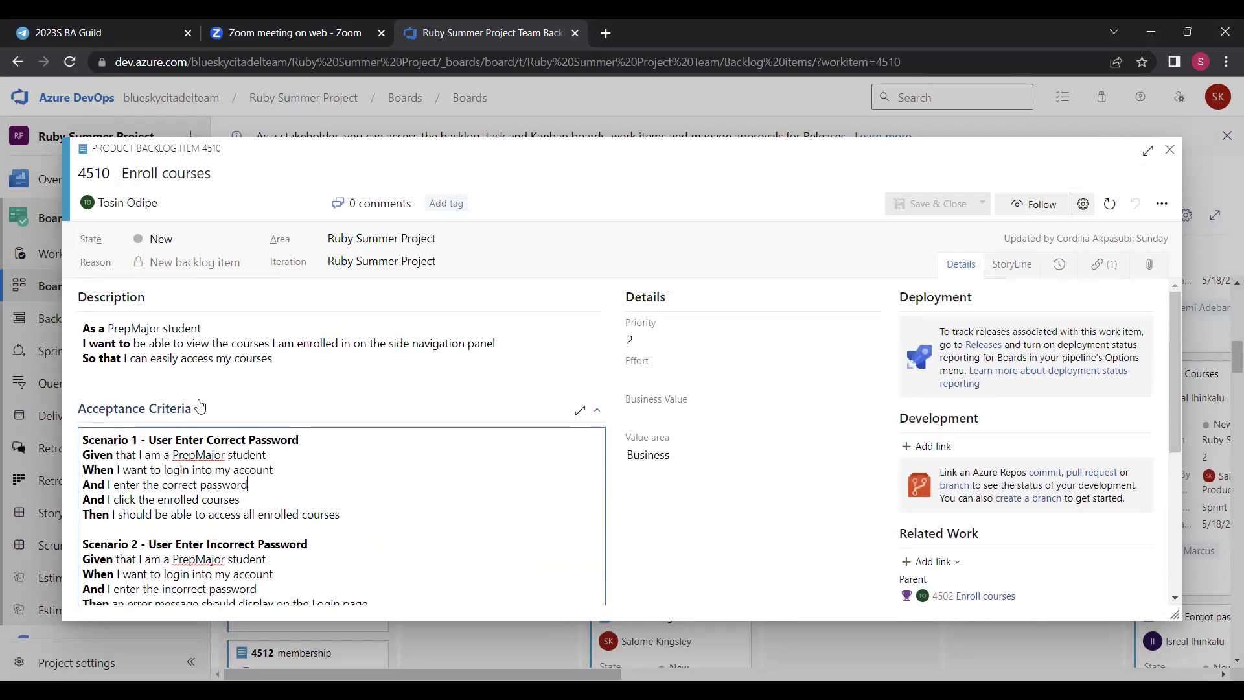
scroll(200, 413, down, 1)
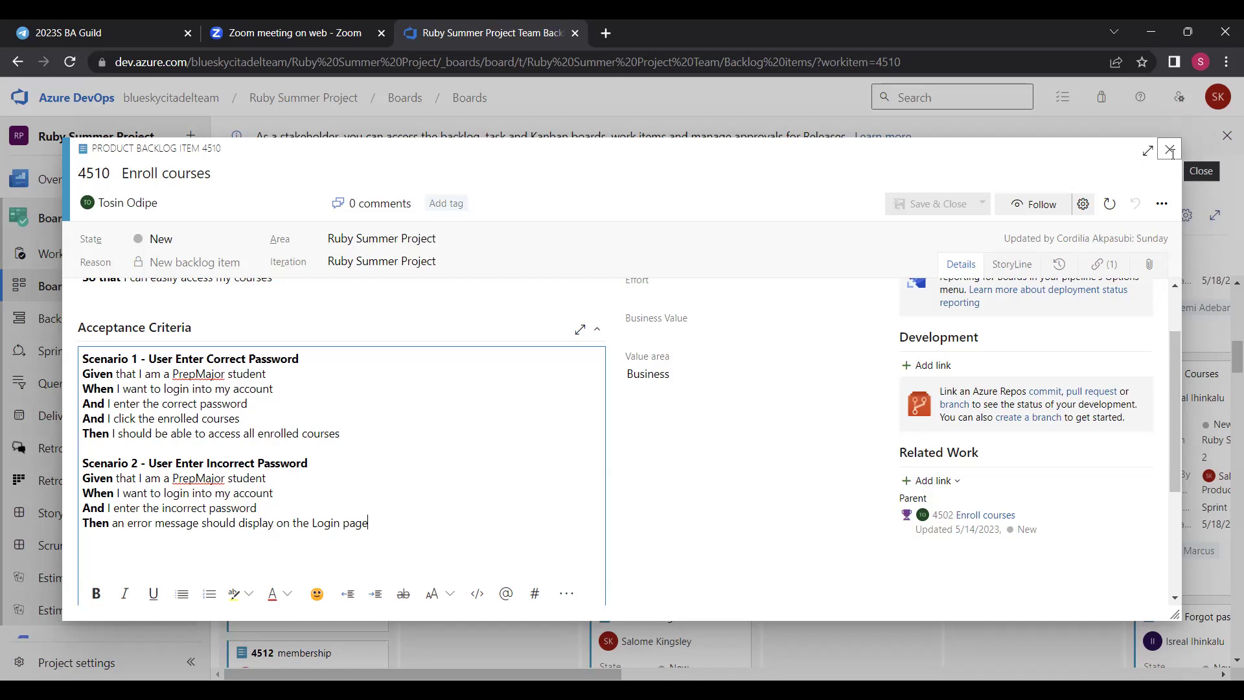
- Post a discussion comment on the Enroll courses item that mentions its assignee with the text "please review"
scroll(220, 461, down, 3)
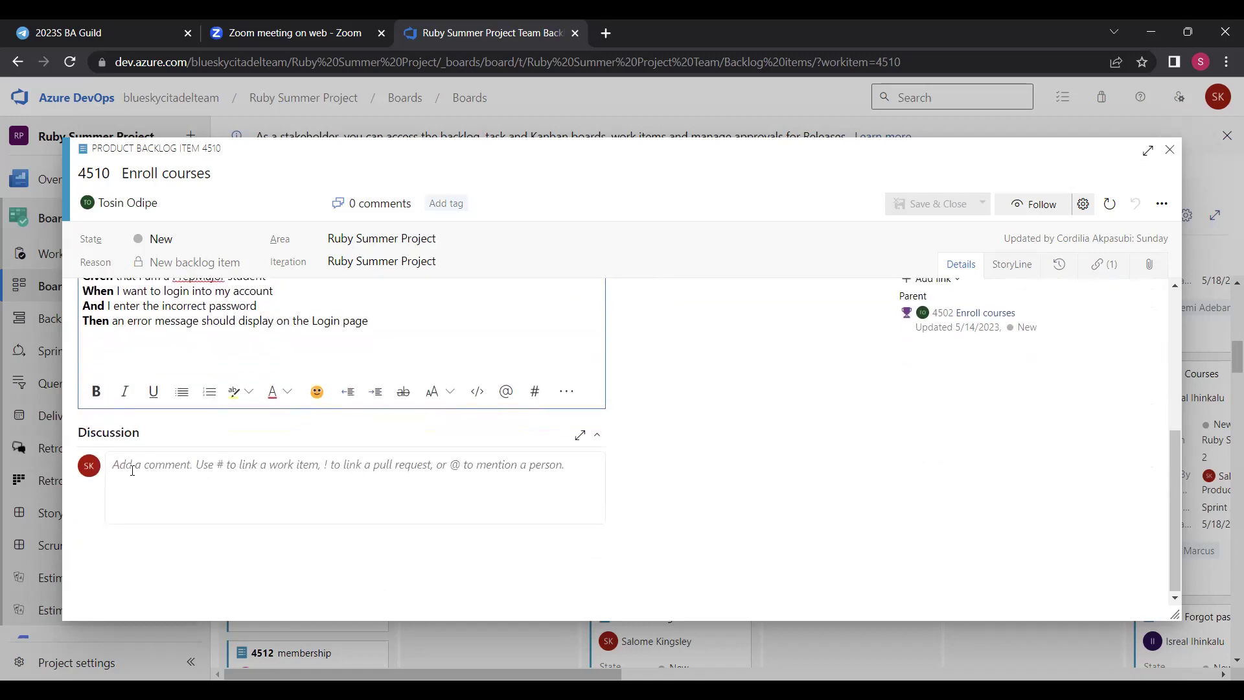
click(134, 467)
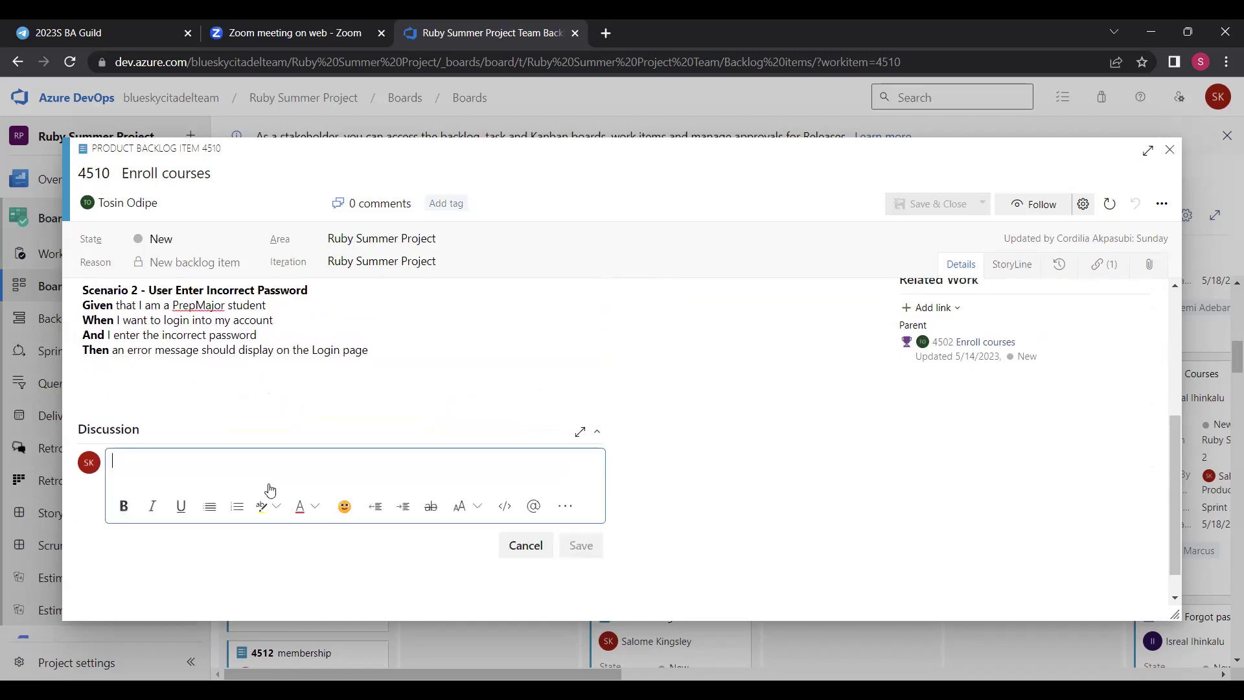
click(533, 511)
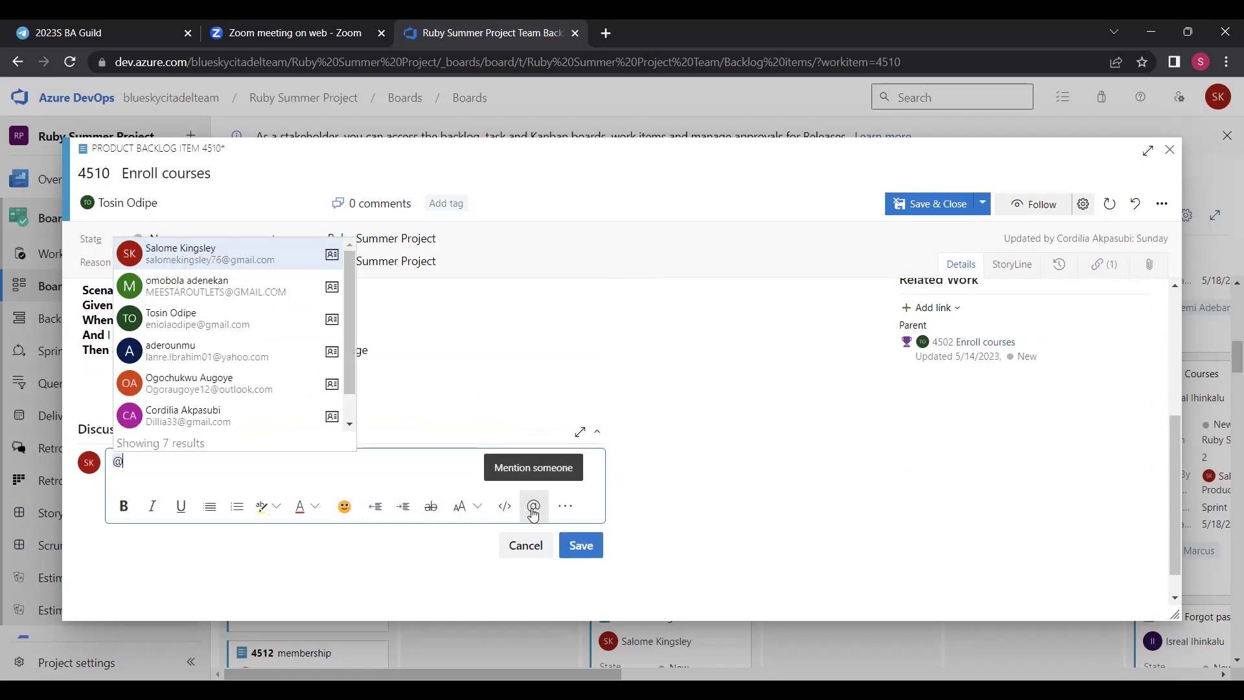
click(167, 314)
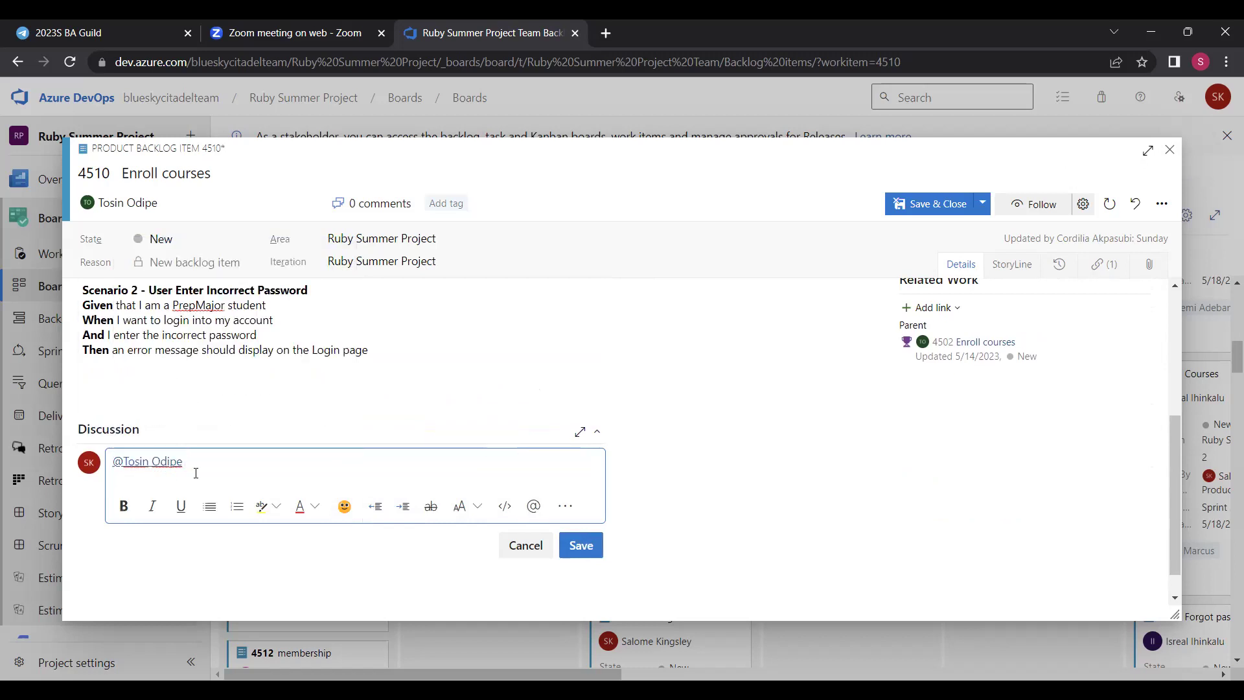
text(please)
text(review)
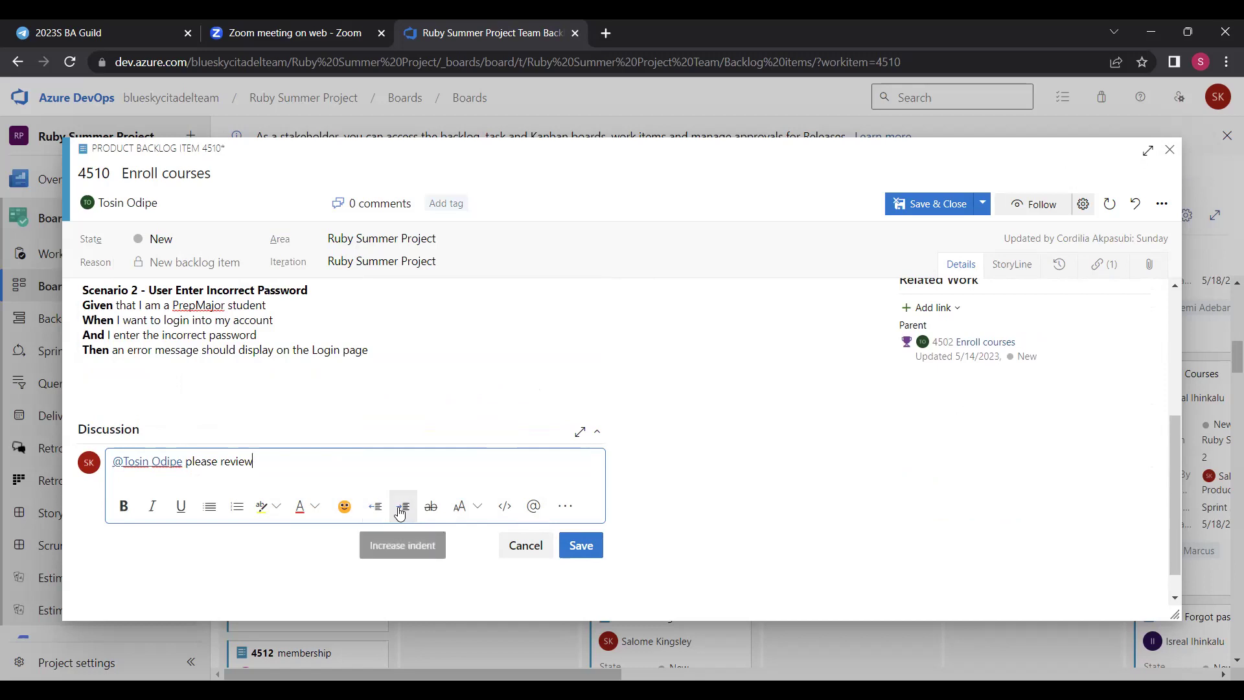
click(585, 553)
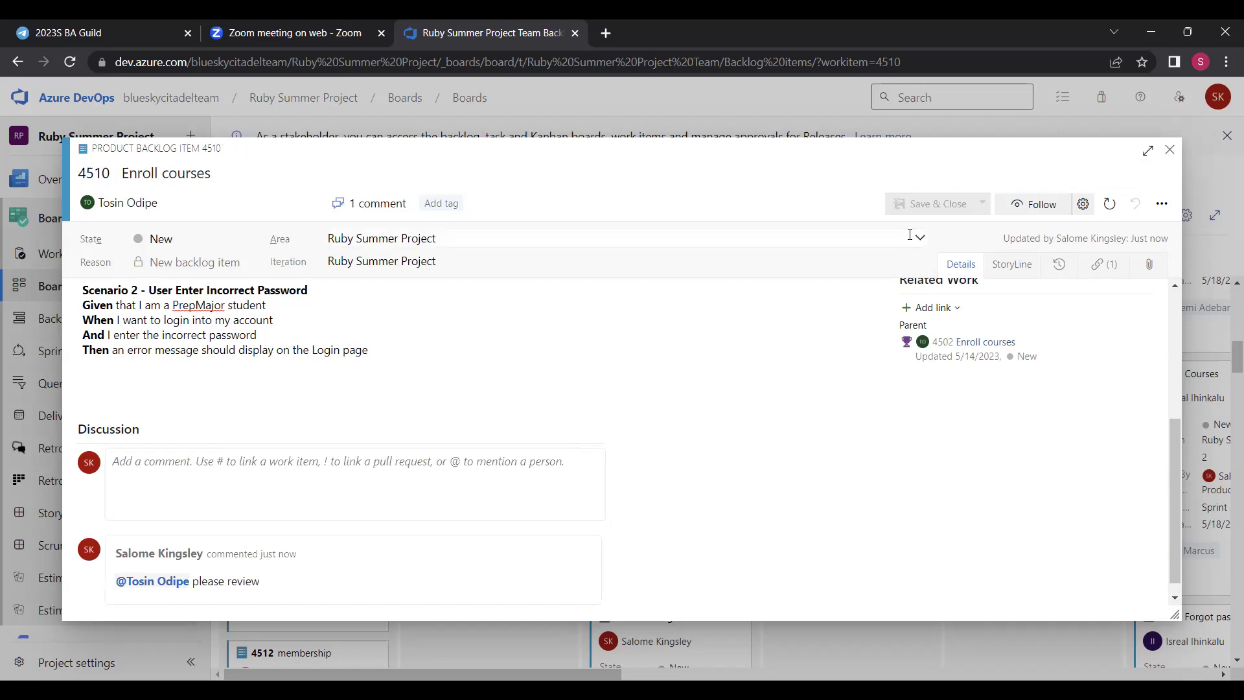
- Close the Enroll courses item and move its card from BA Done back to the In BA column
click(1170, 151)
scroll(675, 482, down, 1)
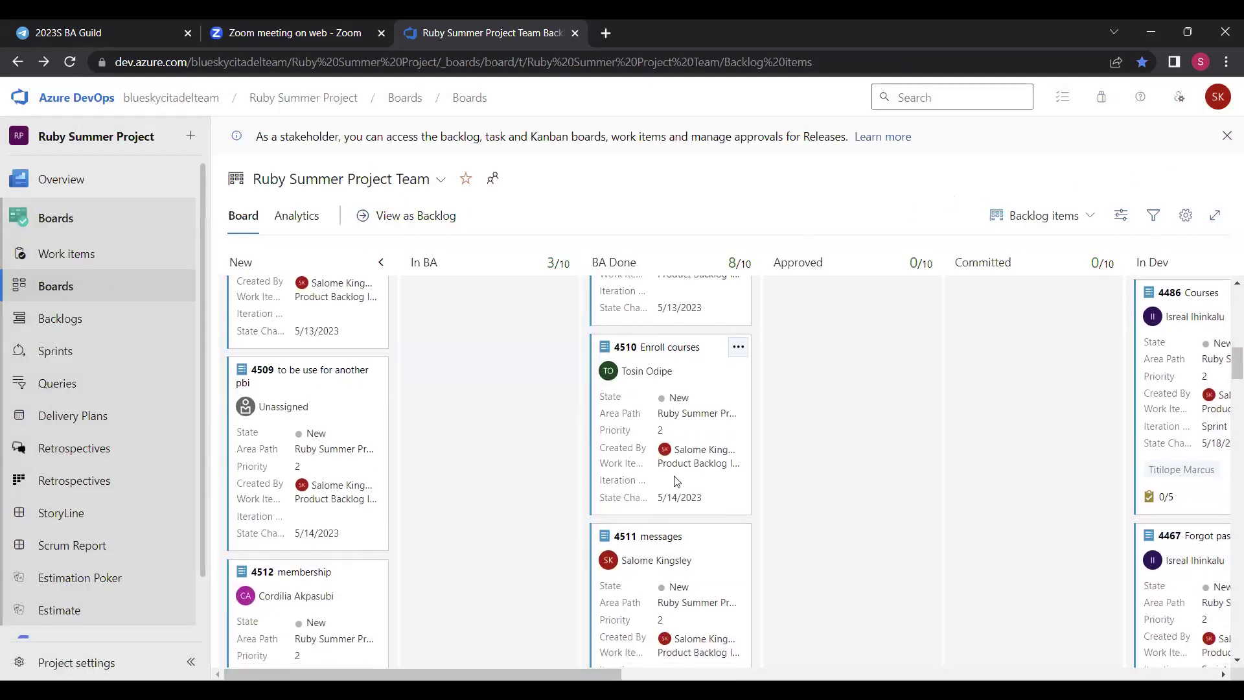
scroll(664, 447, up, 2)
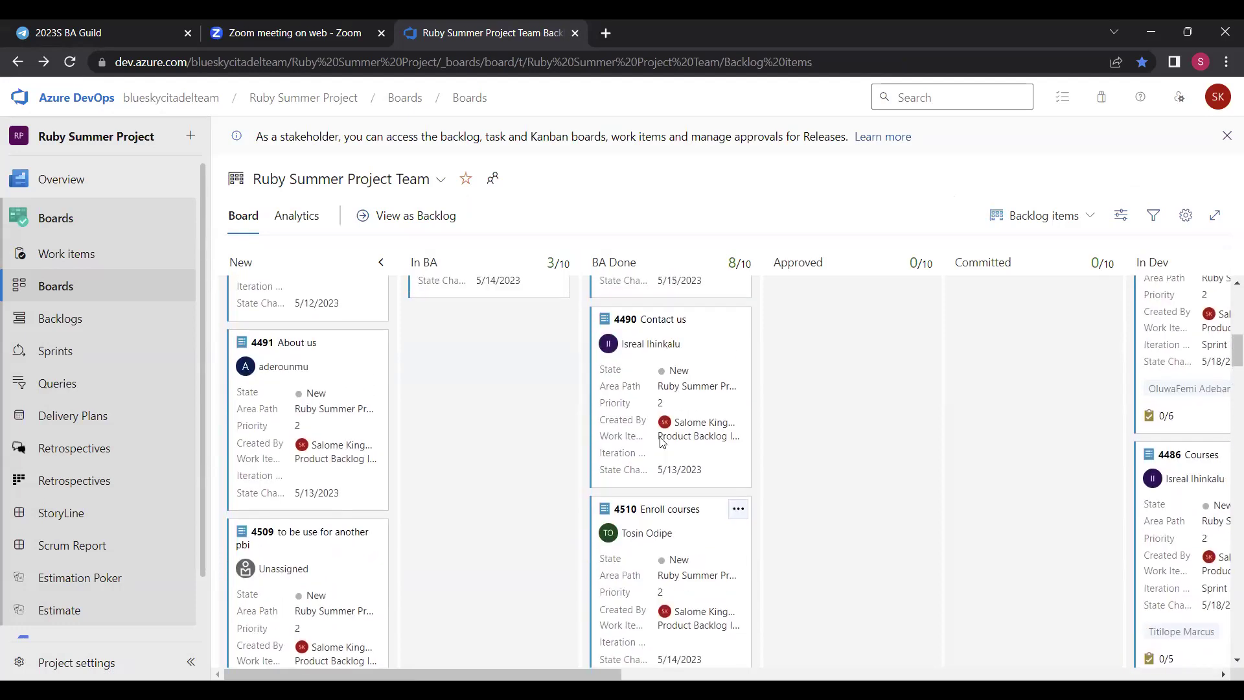
scroll(662, 447, down, 1)
drag(655, 484, 490, 388)
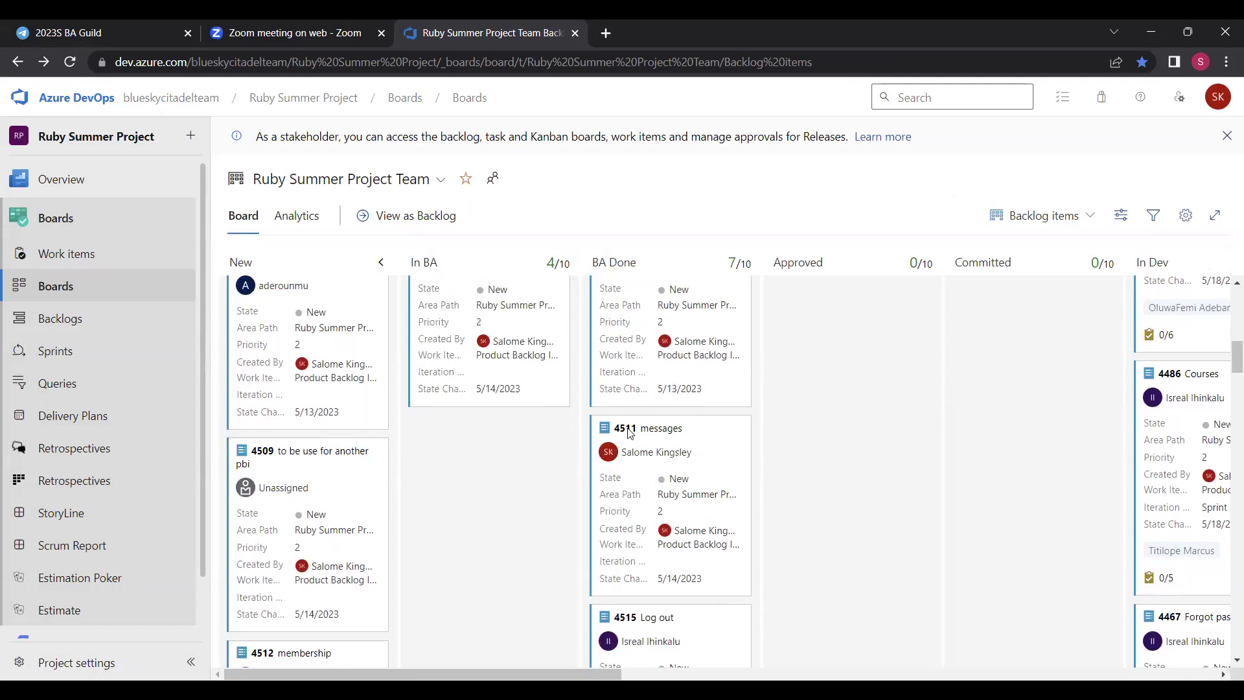
- Move the Favorite courses card from BA Done to the In BA column
scroll(677, 433, up, 2)
scroll(657, 413, up, 1)
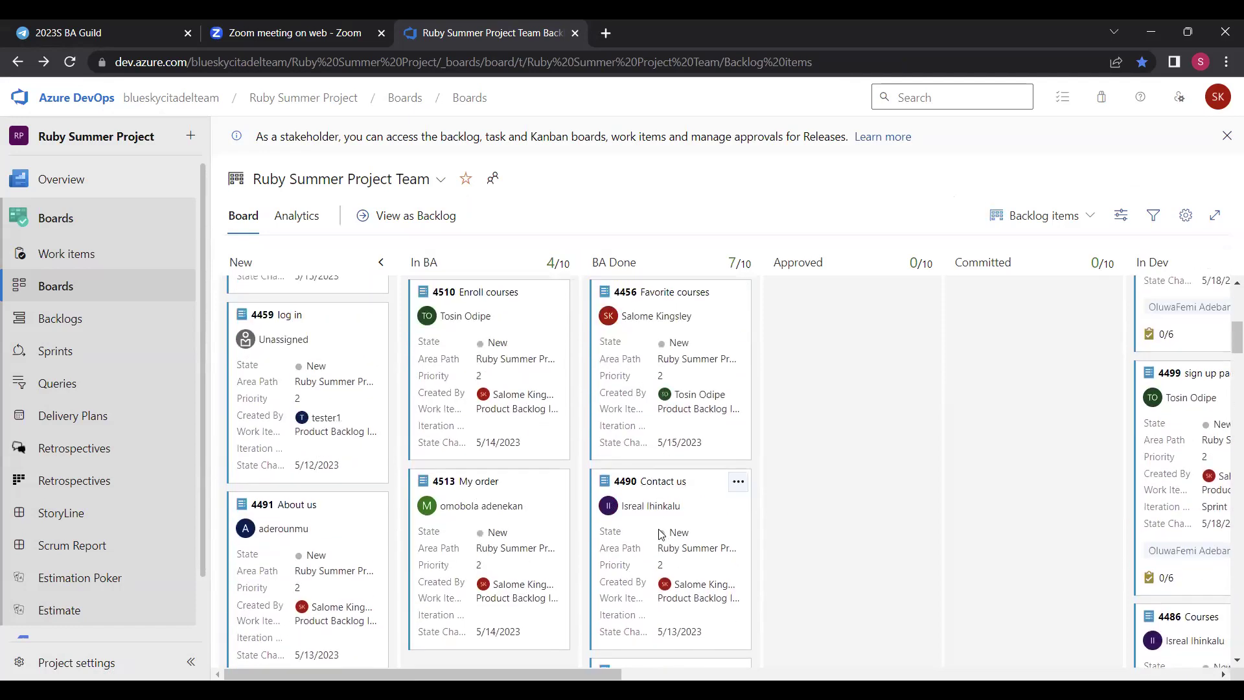
scroll(668, 499, up, 1)
drag(661, 447, 512, 311)
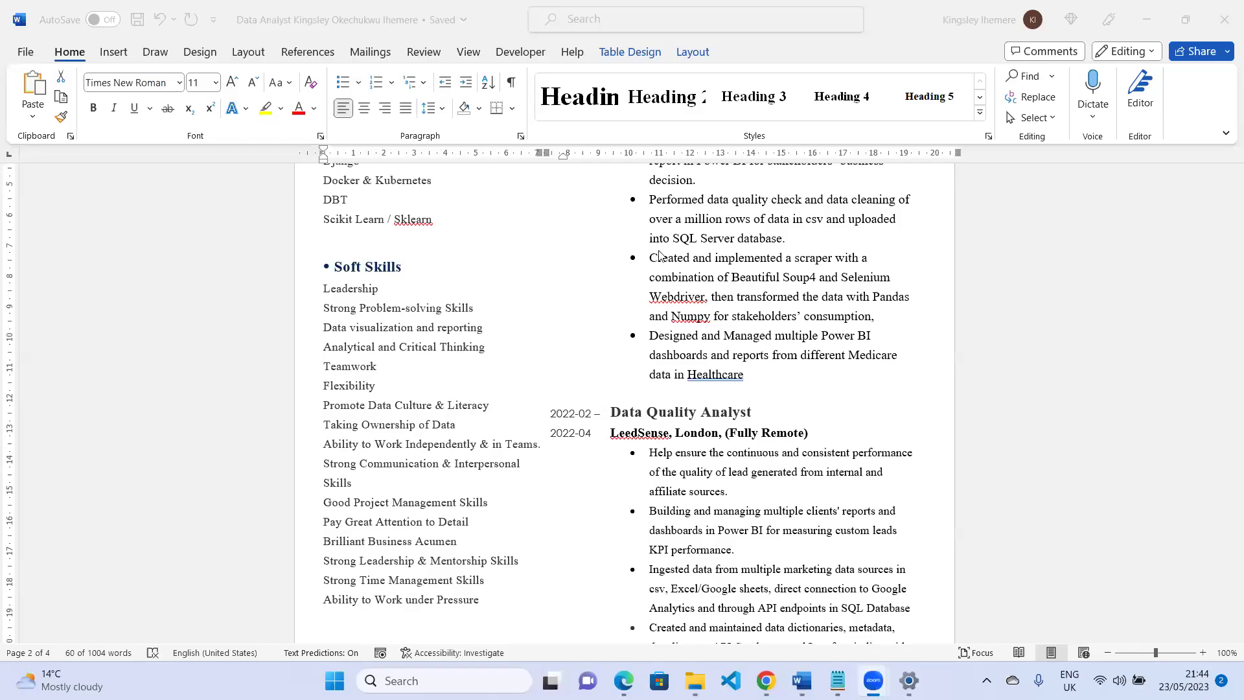
- Switch to the Edge browser and open the Emerald Summer Project Team board in Azure DevOps
click(802, 680)
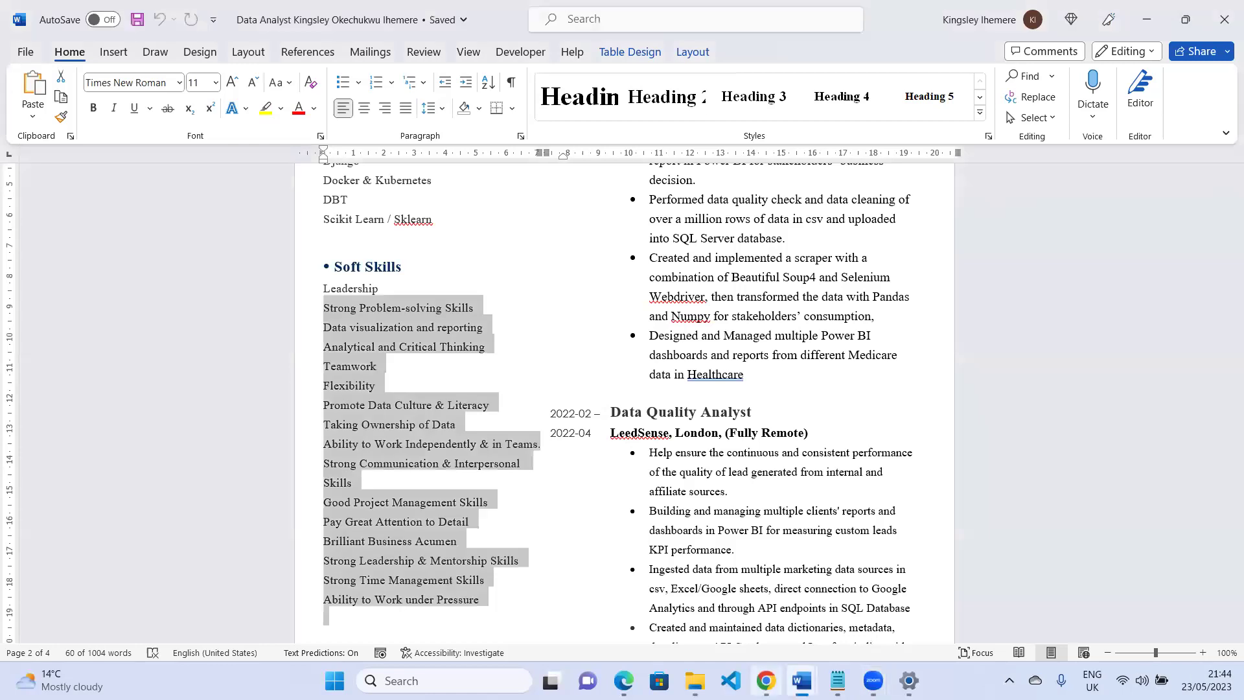
click(622, 680)
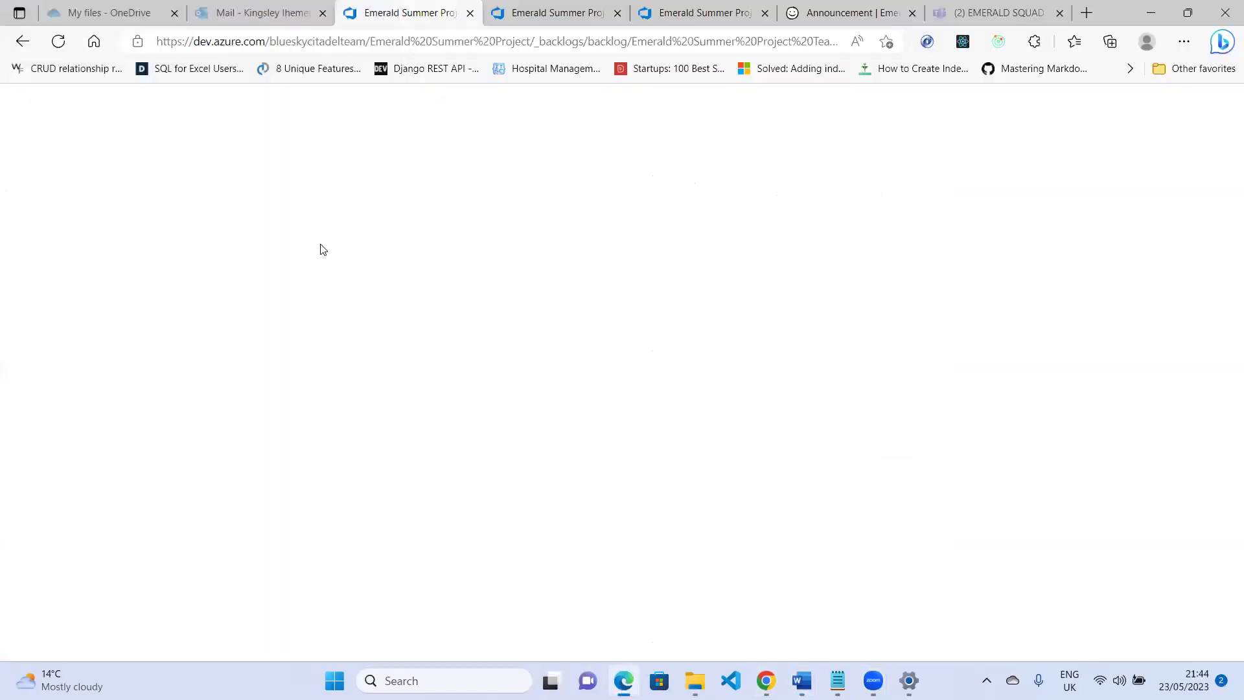
click(100, 6)
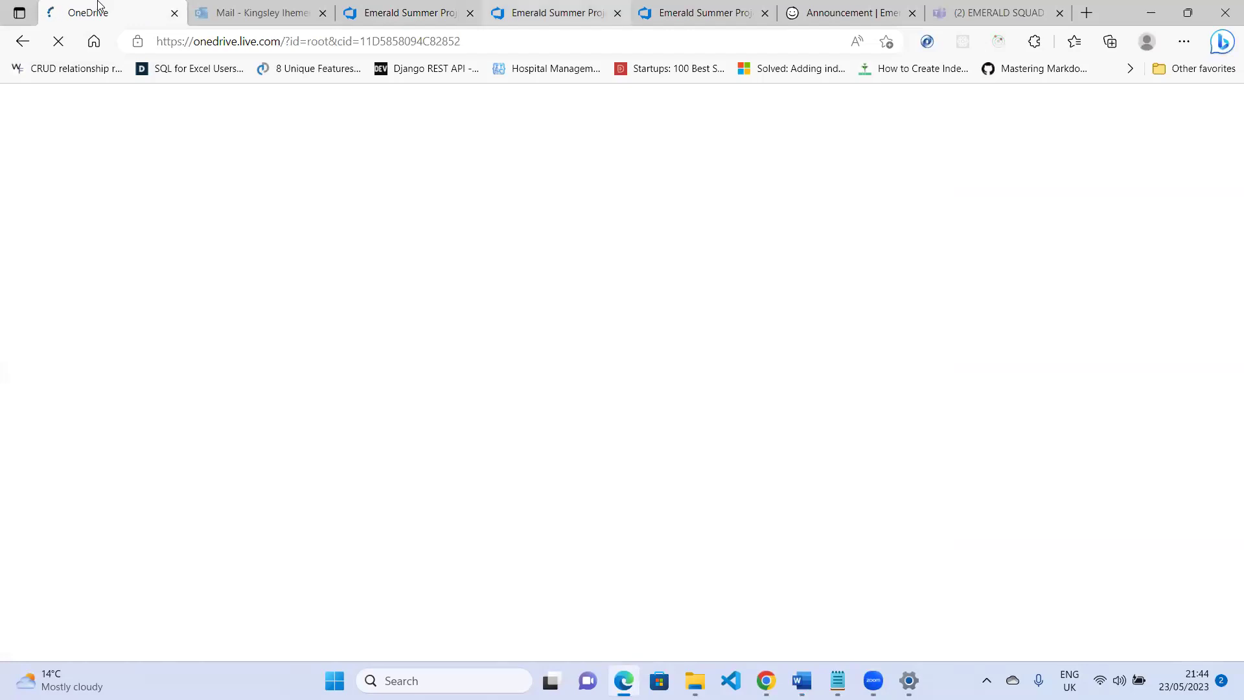
click(430, 14)
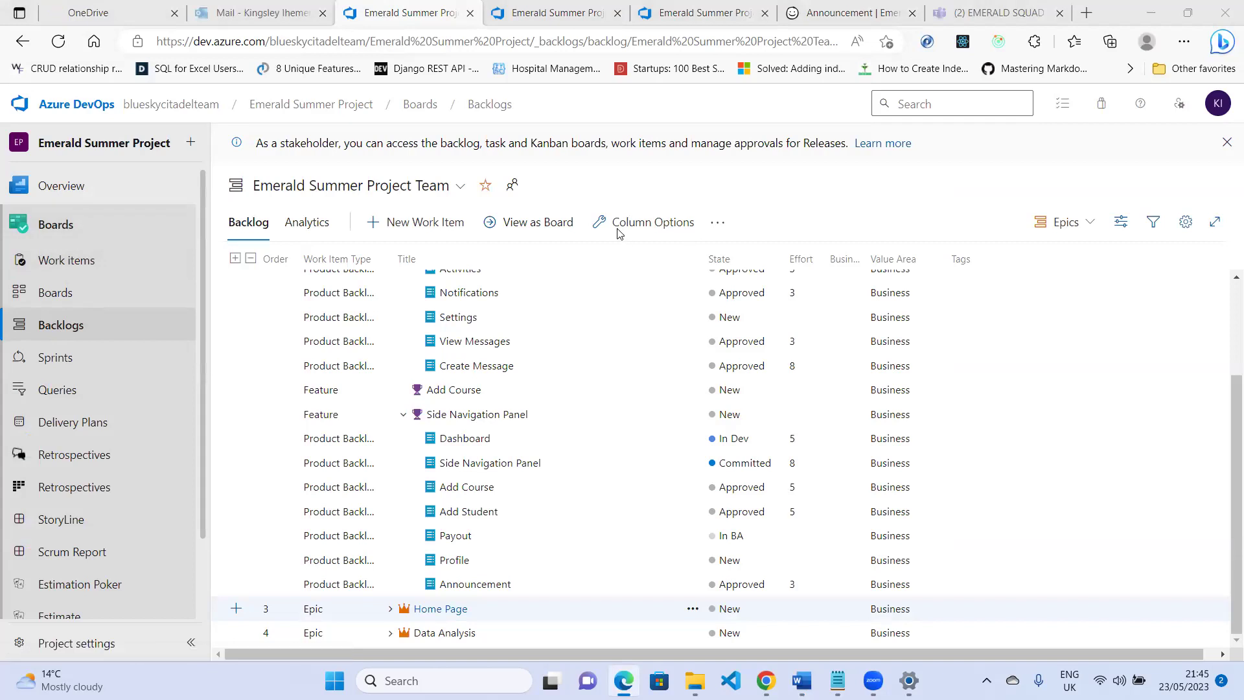
click(52, 329)
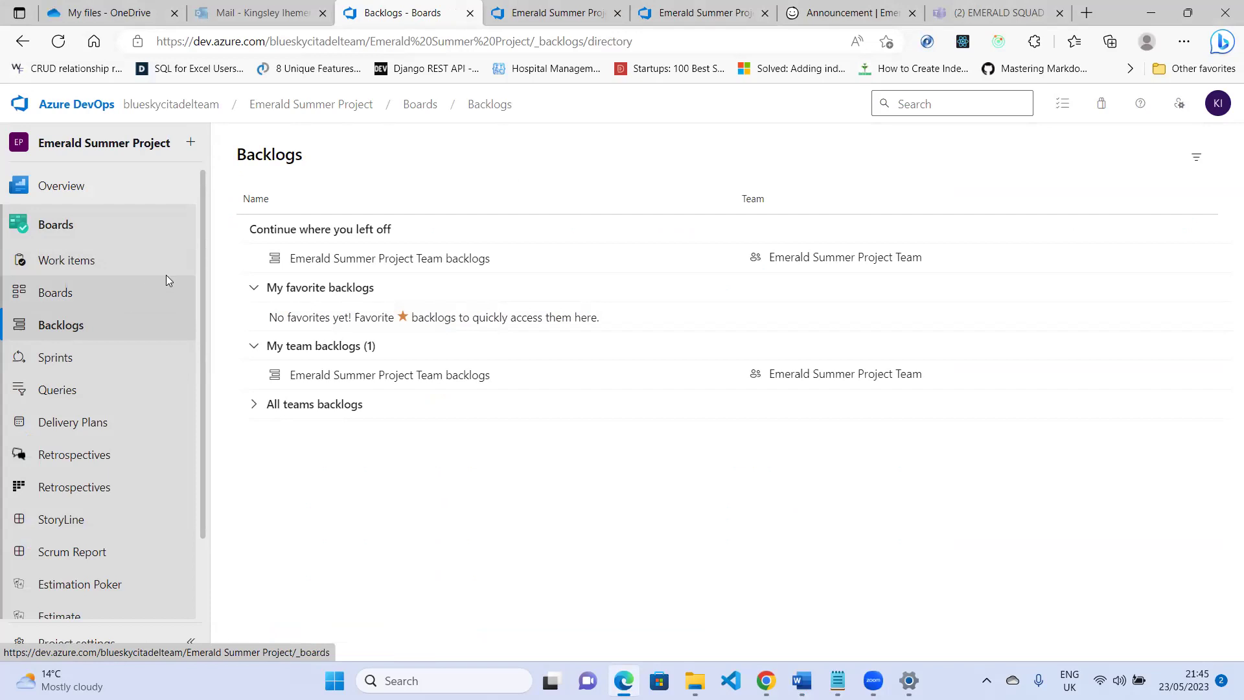
click(75, 295)
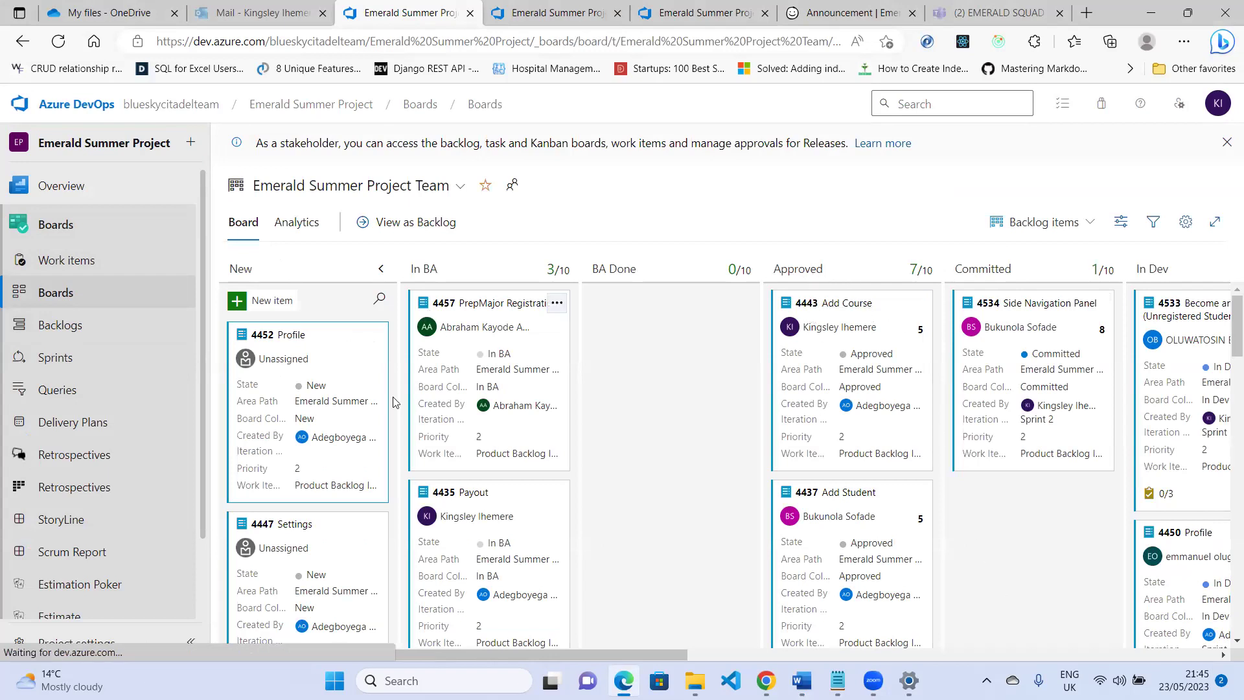
- Open the Add Course item from the Approved column and examine its acceptance criteria and form wireframe
click(840, 305)
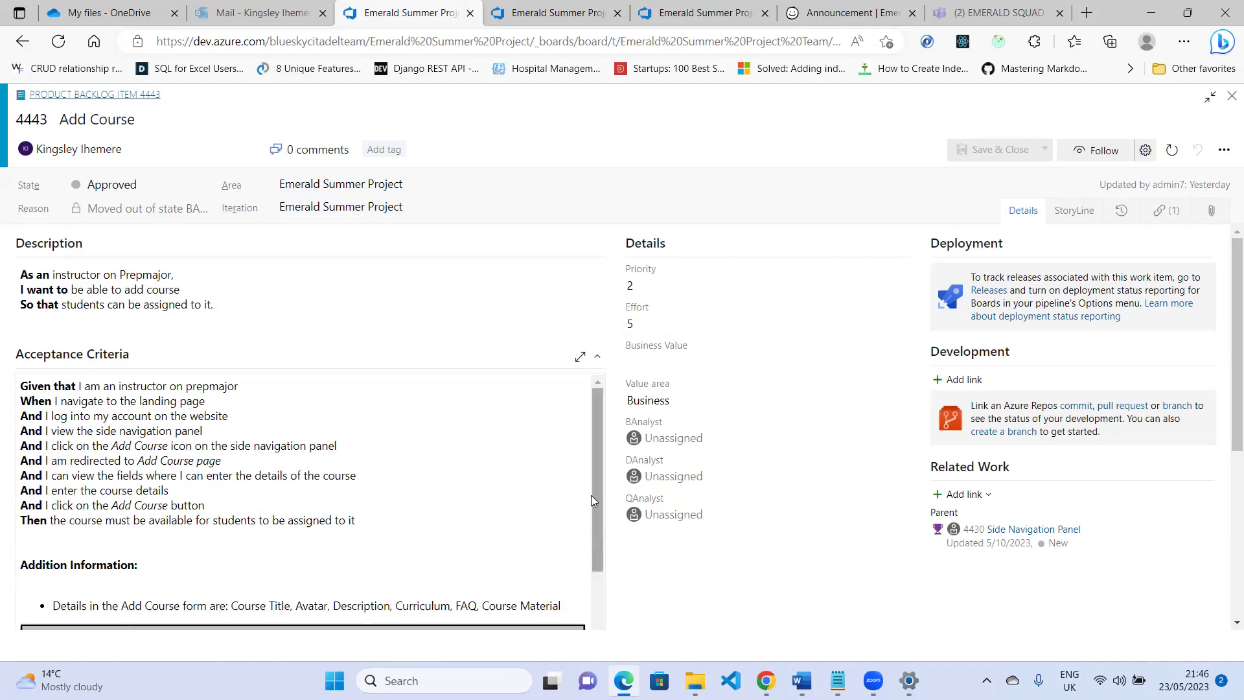
scroll(591, 497, down, 6)
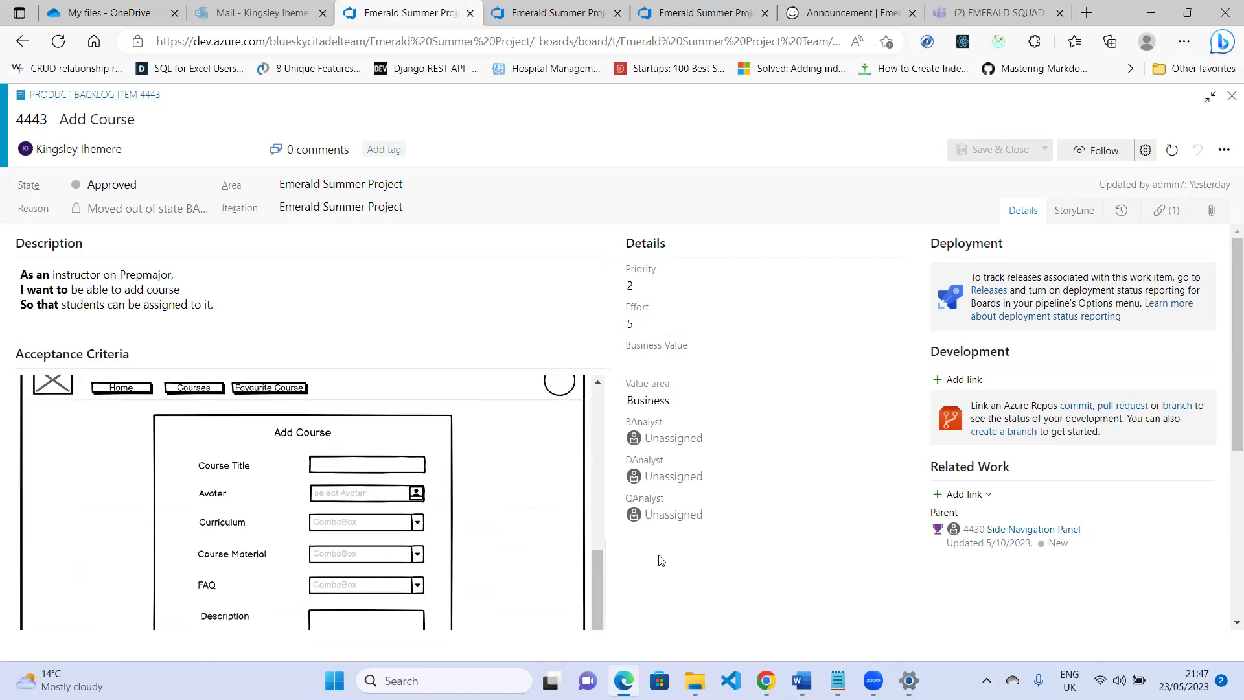
- Recheck the Add Course wireframe, and replace "When" with "And" in the landing page line of the acceptance criteria
scroll(659, 560, down, 2)
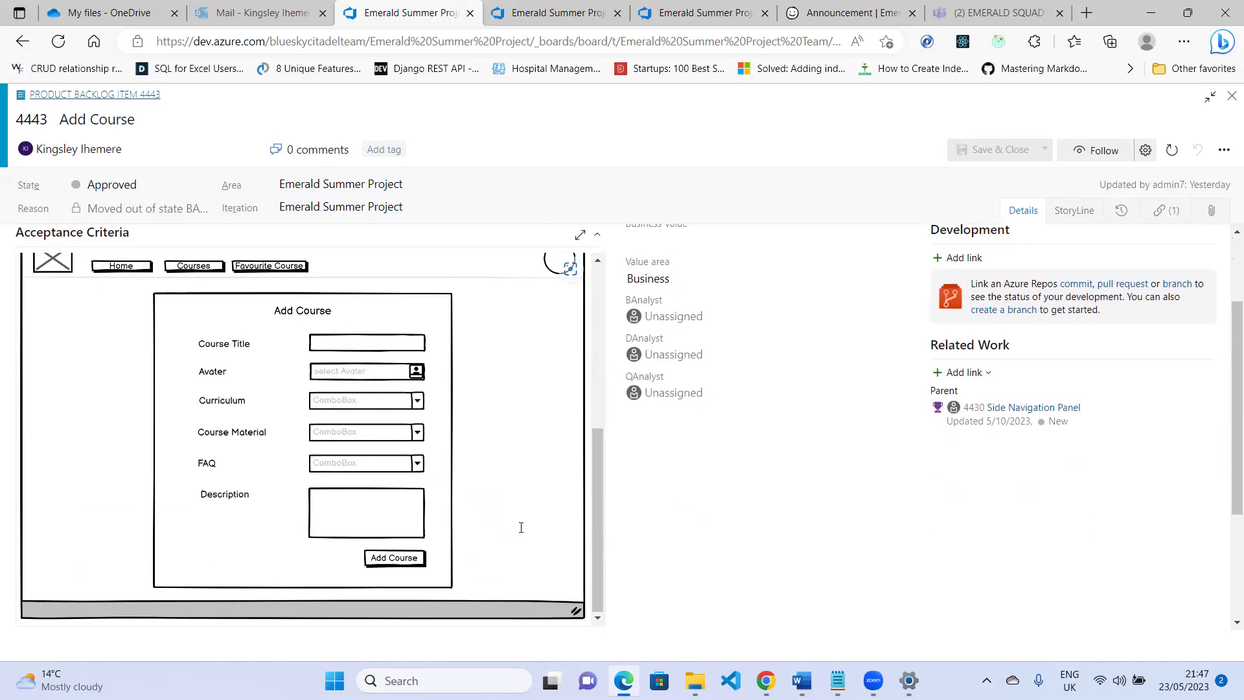
scroll(518, 525, up, 1)
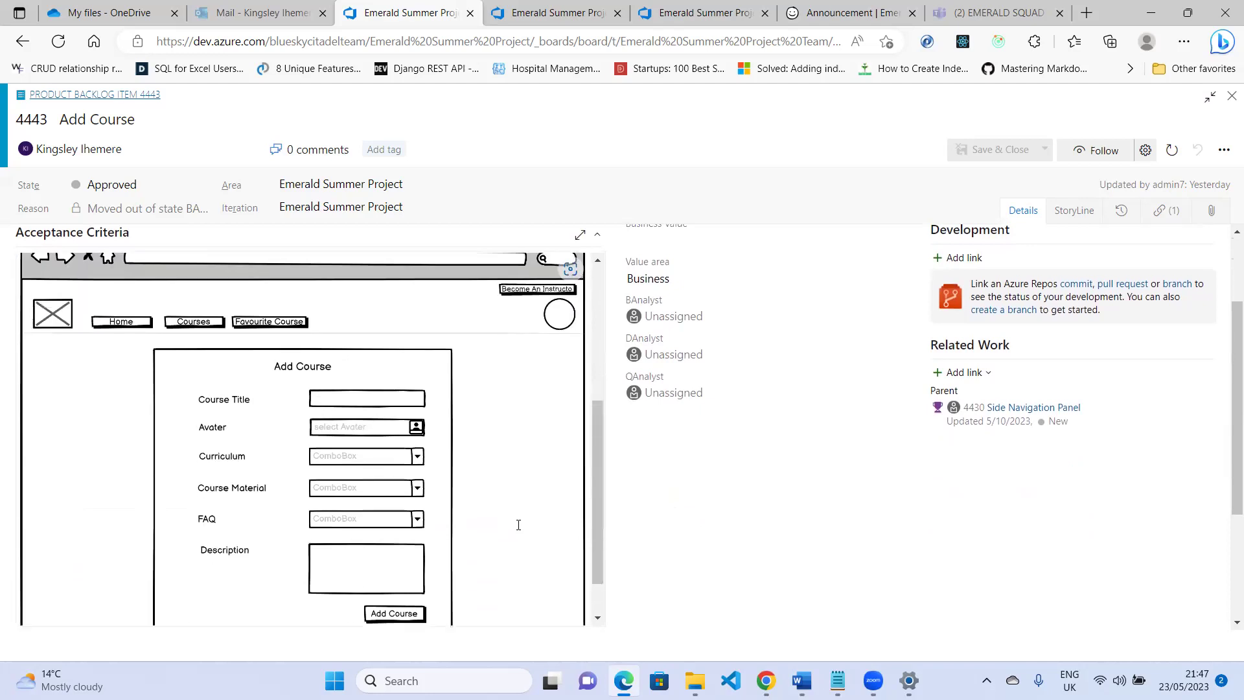
scroll(481, 469, up, 1)
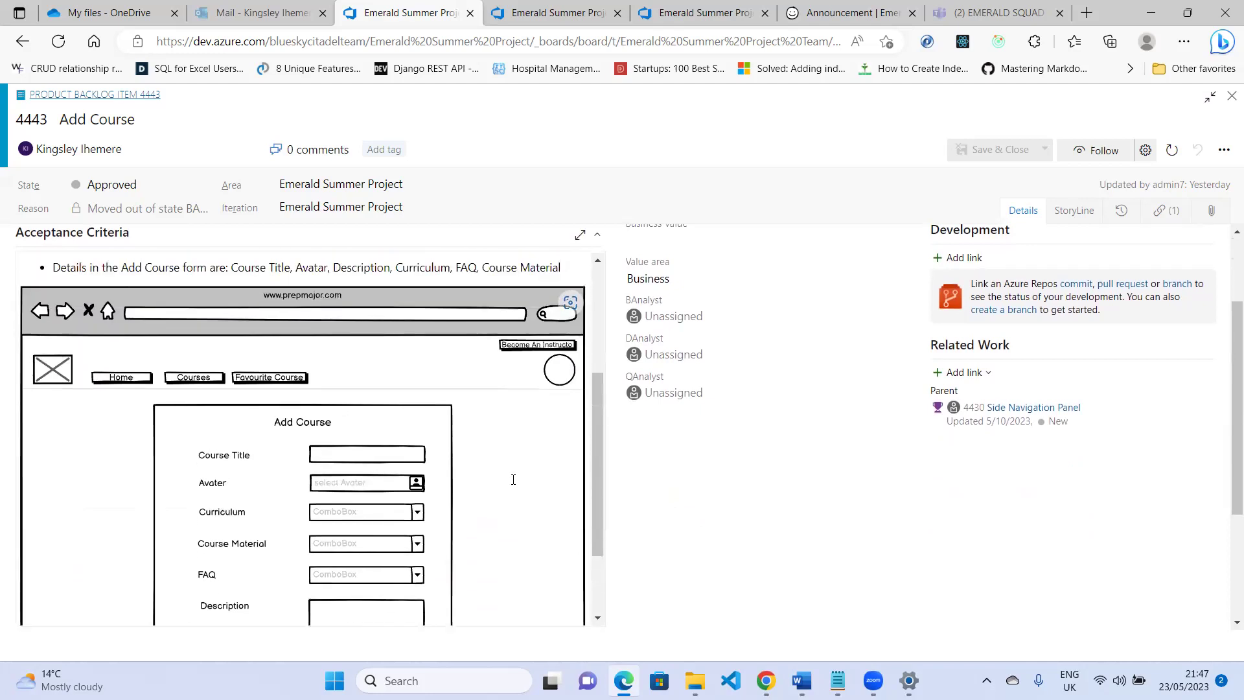
drag(597, 438, 599, 477)
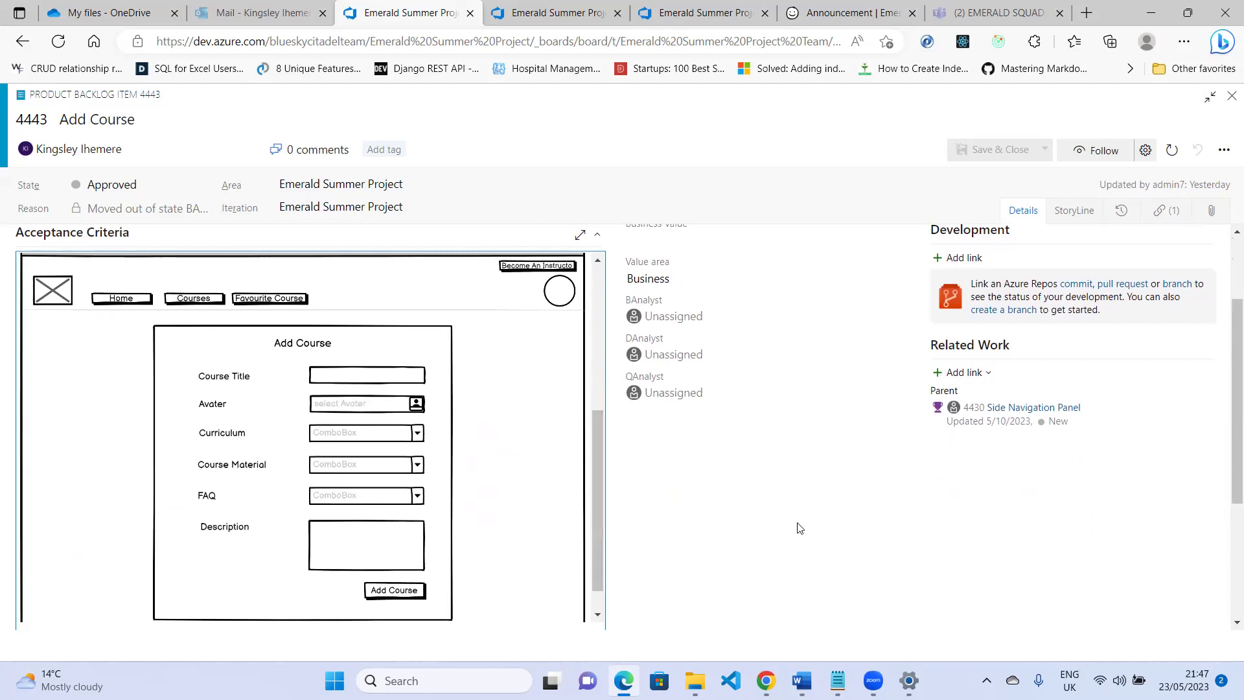
scroll(800, 528, up, 2)
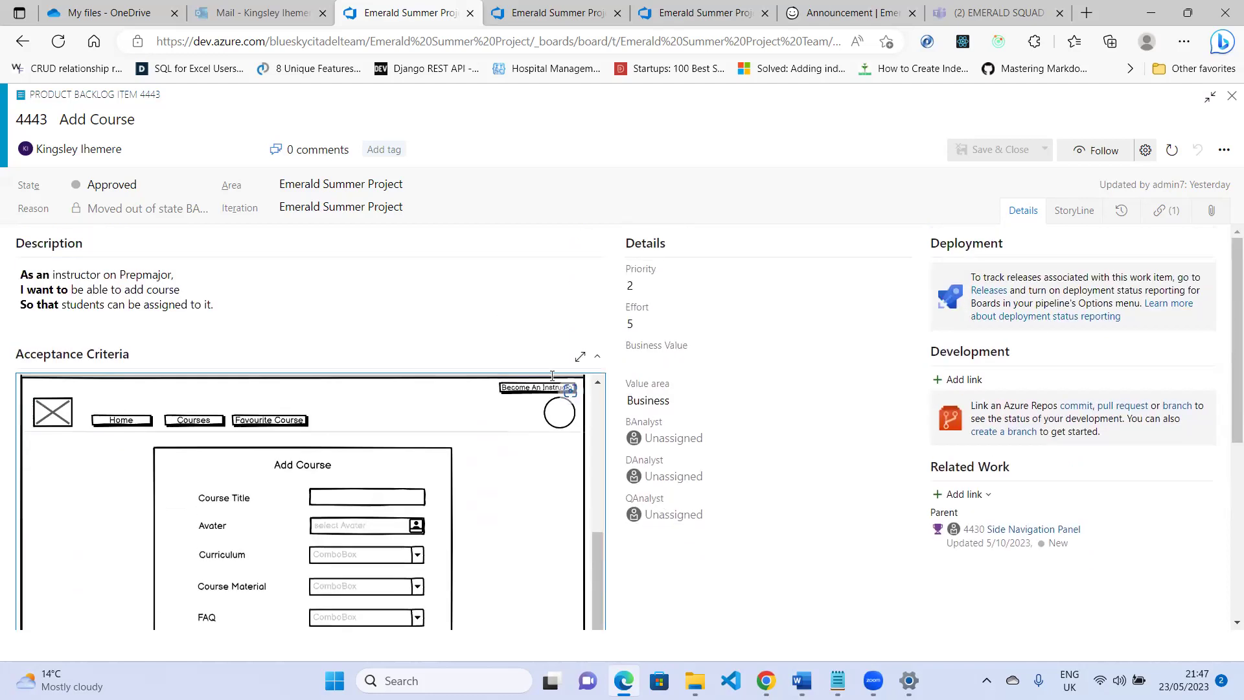
scroll(411, 389, up, 5)
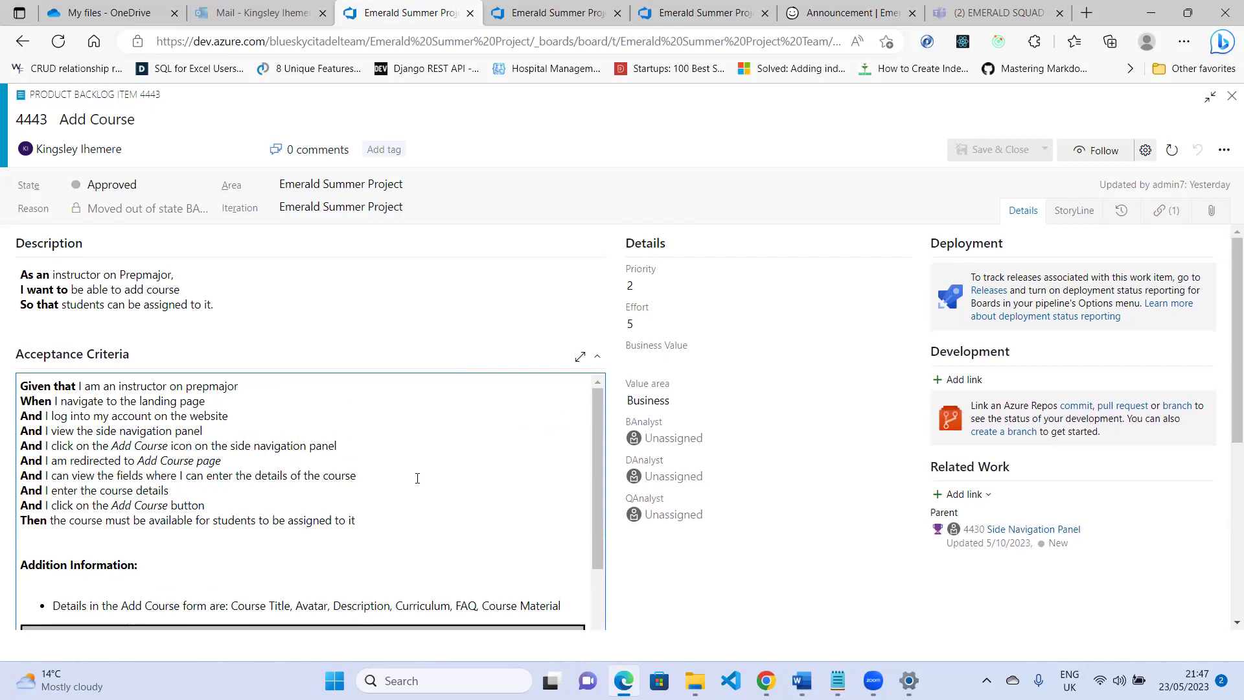
click(49, 401)
key(BackSpace)
key(BackSpace)
key(BackSpace)
key(BackSpace)
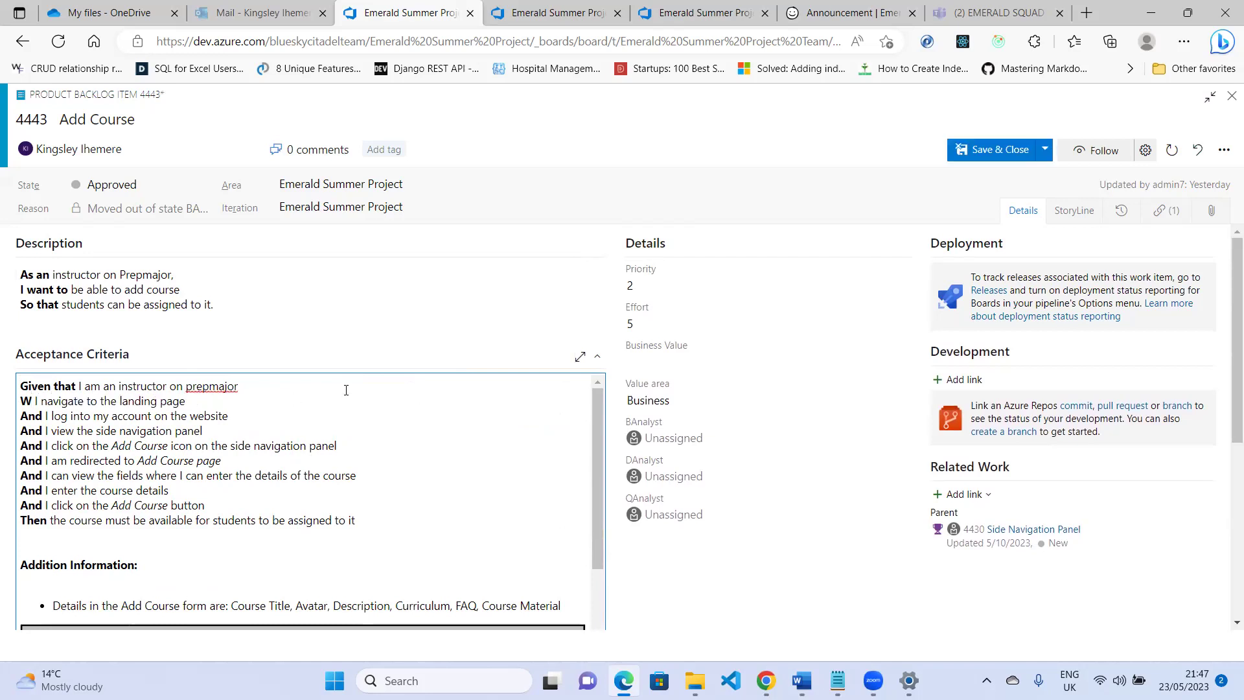
text(And)
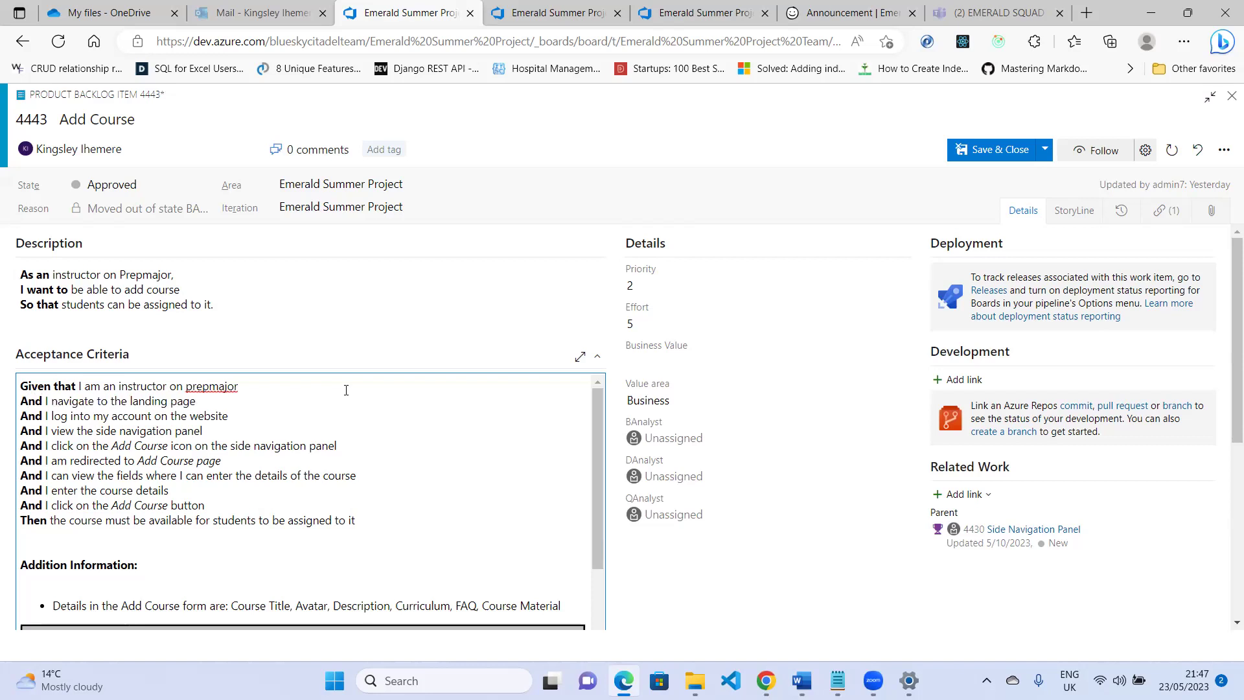
- Reword the landing page line of the acceptance criteria to "And I am on the landing page"
key(Right)
key(Right)
text(am)
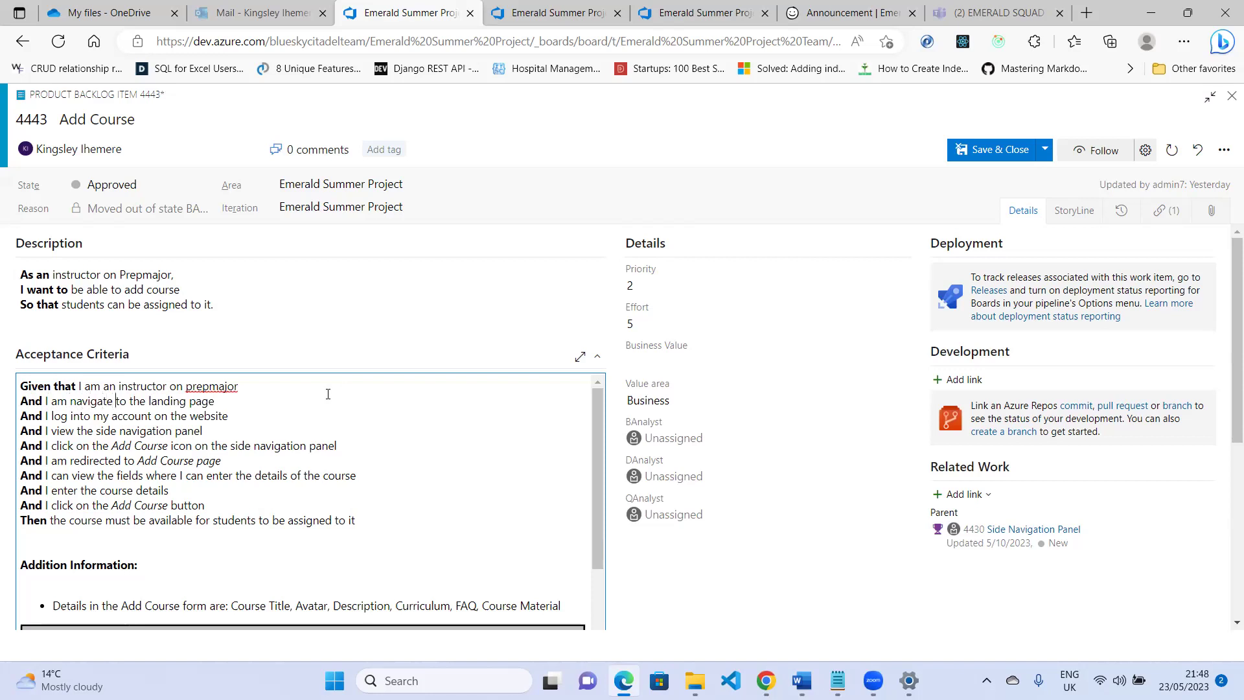
key(BackSpace)
key(BackSpace)
key(BackSpace)
key(BackSpace)
key(BackSpace)
key(BackSpace)
key(BackSpace)
key(BackSpace)
key(BackSpace)
key(BackSpace)
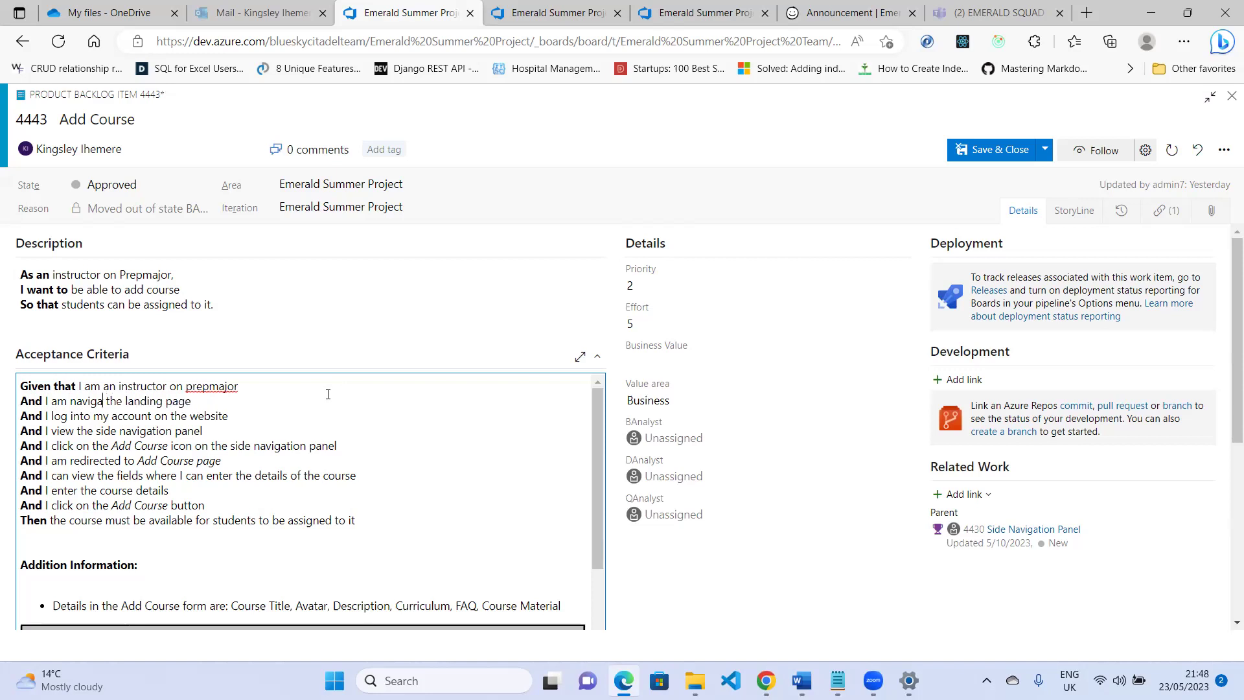
key(BackSpace)
text(on)
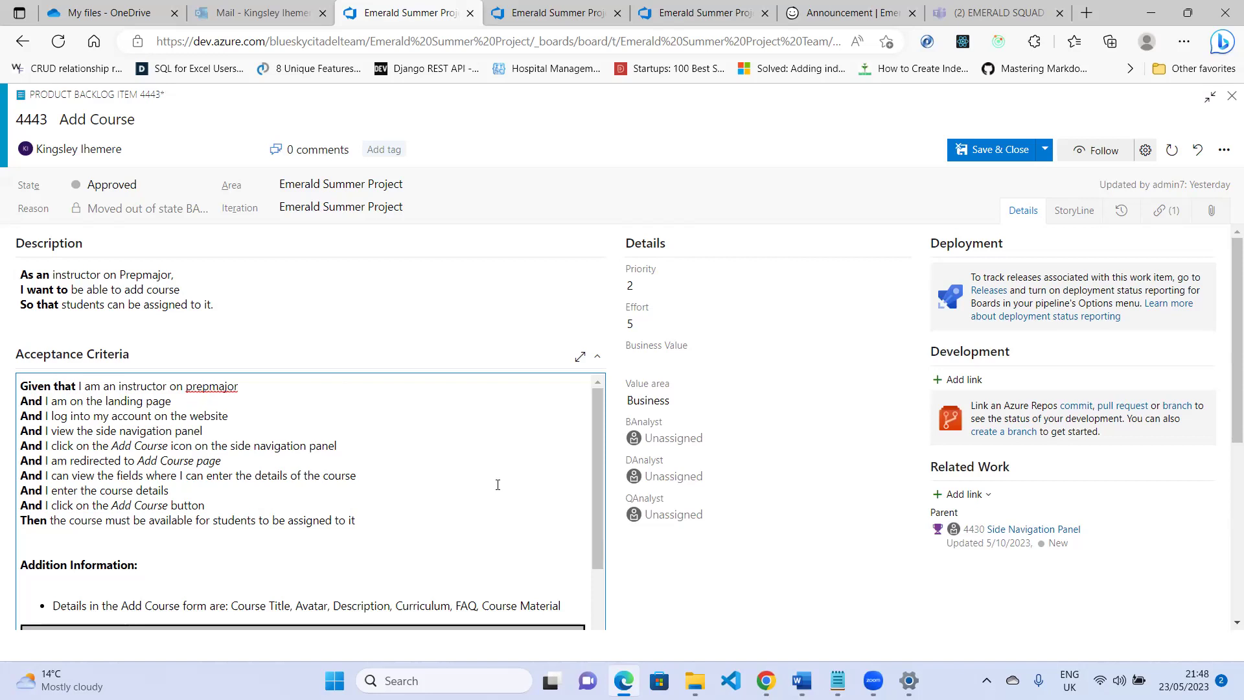
- Insert "can" before "view the side navigation panel", and begin the Add Course button line with "When" instead of "And"
click(49, 431)
text(can)
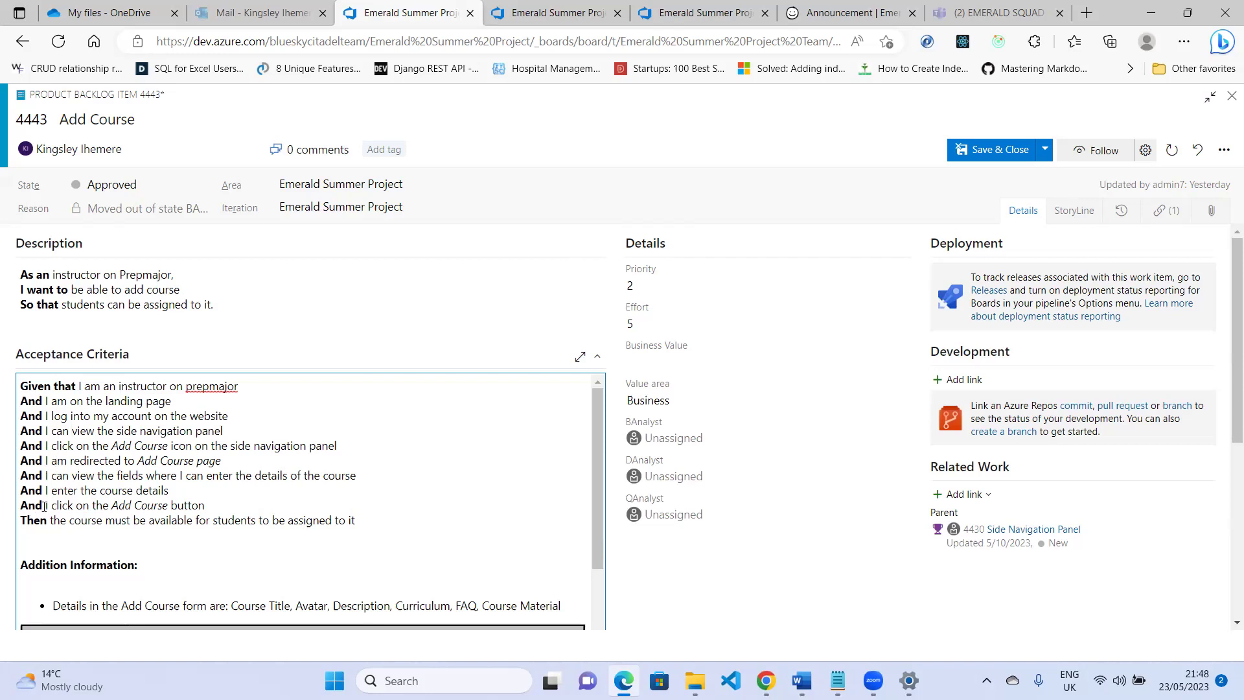
key(Left)
key(BackSpace)
key(BackSpace)
key(BackSpace)
text(When)
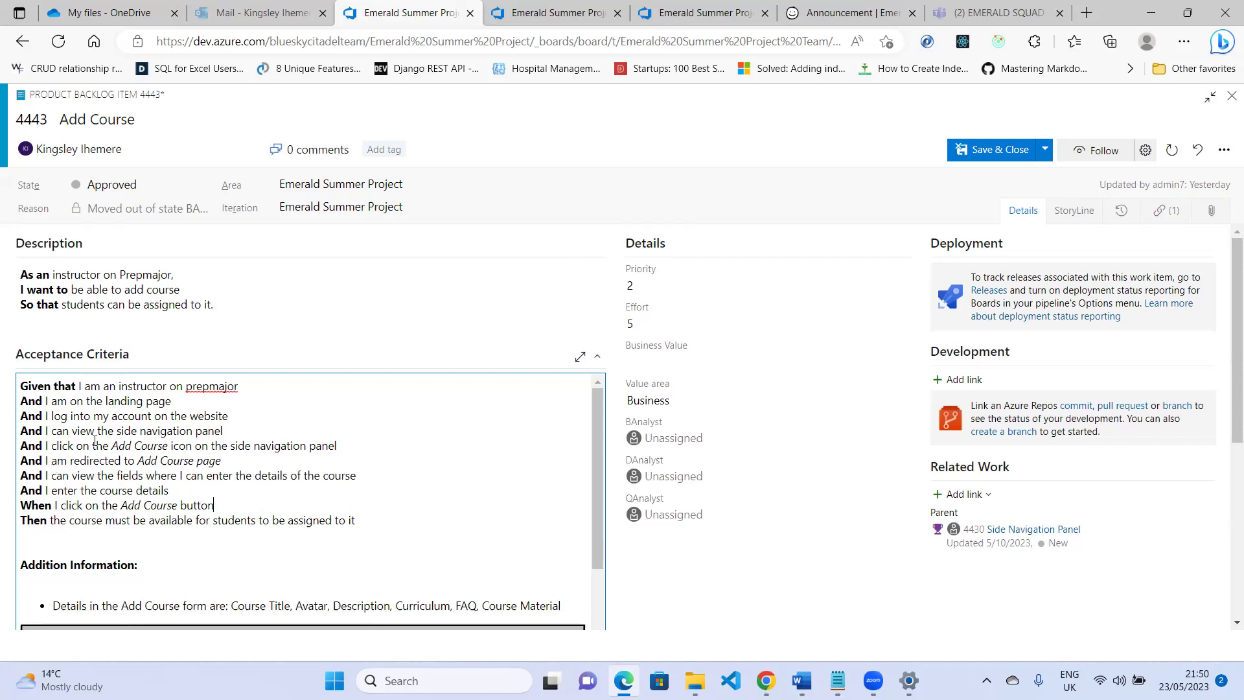
- Replace "And" with "When" at the start of the Add Course icon line in the acceptance criteria
click(43, 446)
key(BackSpace)
key(BackSpace)
key(BackSpace)
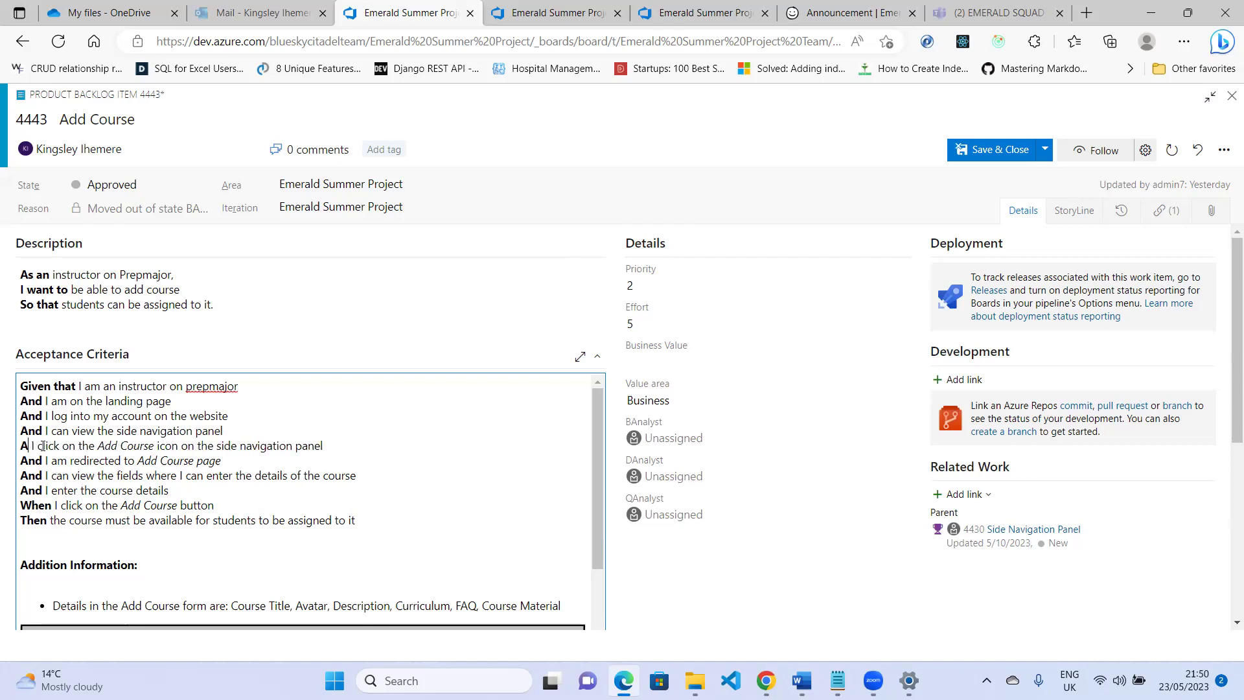
text(When)
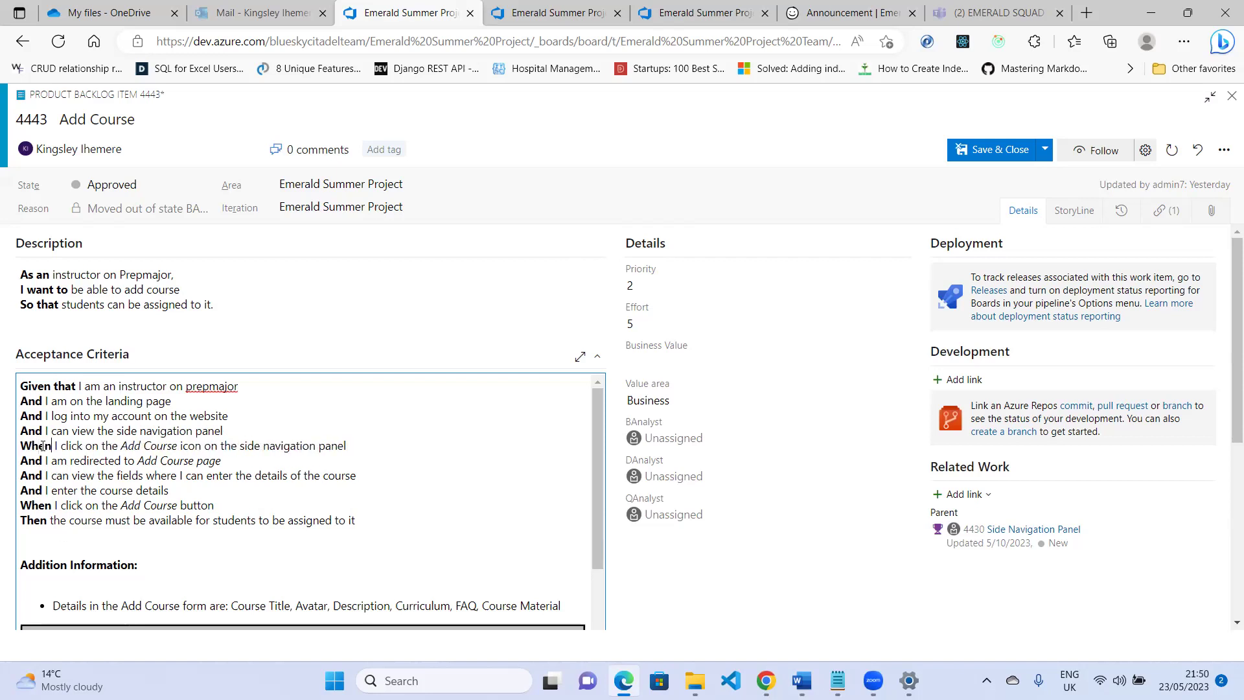
- Change the opening keyword of the Add Course button line back to "And"
click(53, 506)
key(BackSpace)
key(BackSpace)
key(BackSpace)
key(BackSpace)
text(ANd)
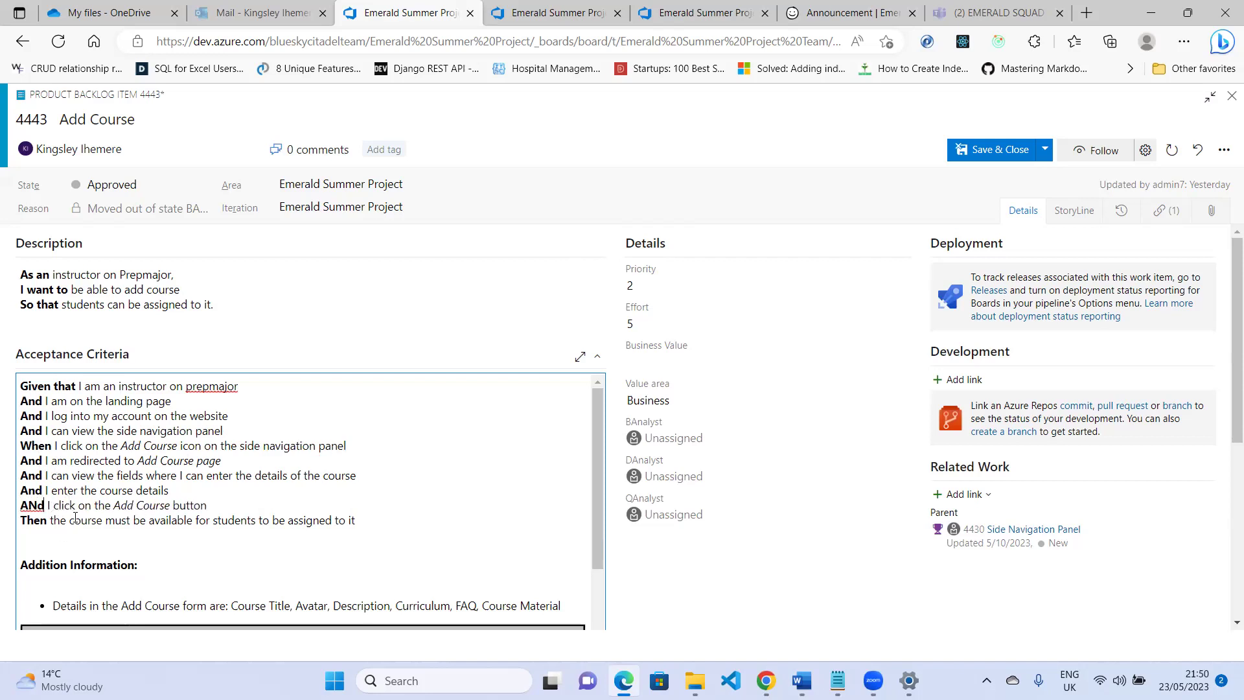
key(BackSpace)
key(BackSpace)
text(an)
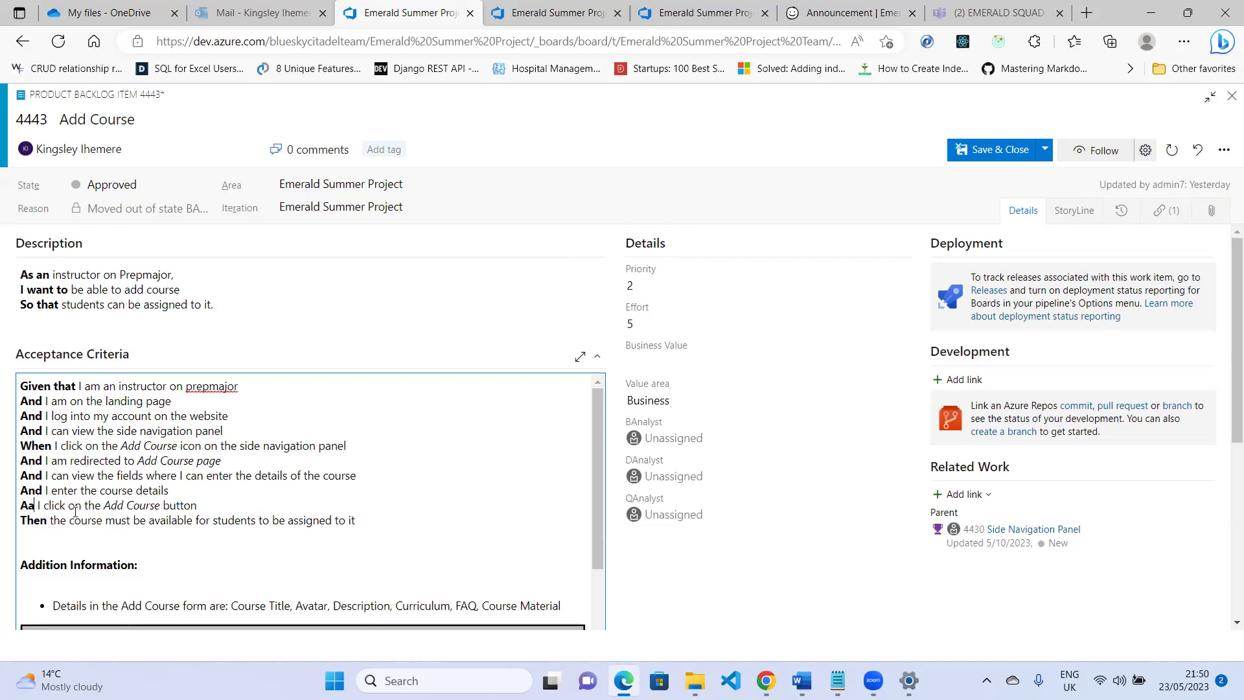
key(BackSpace)
key(BackSpace)
text(nd)
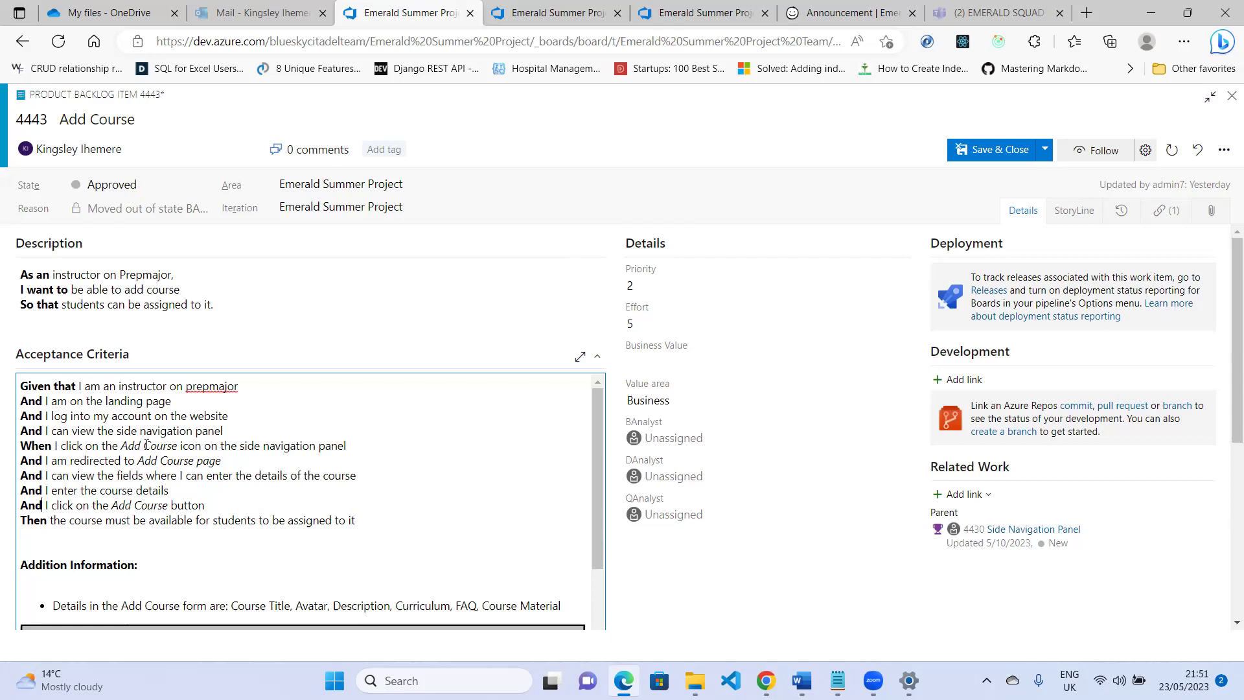
- Undo the recent keyword changes in the acceptance criteria, keeping the "I am on the landing page" and "can view" edits
key(ctrl+z)
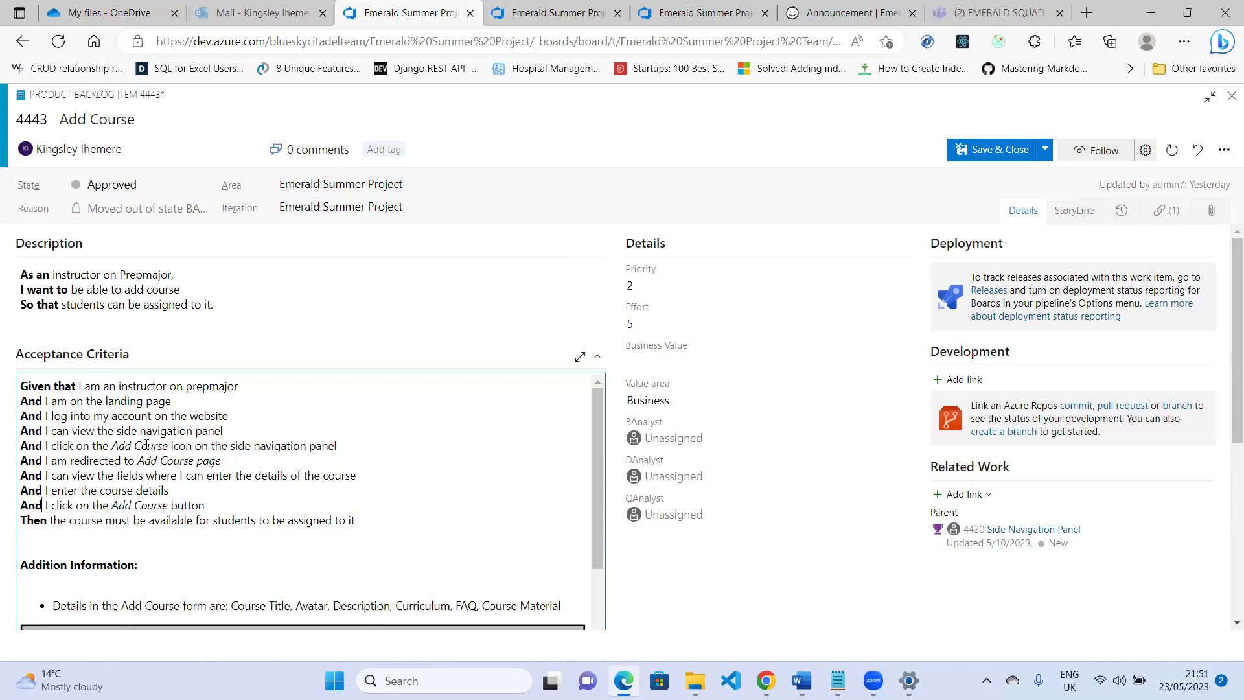
key(ctrl+z)
key(ctrl+z)
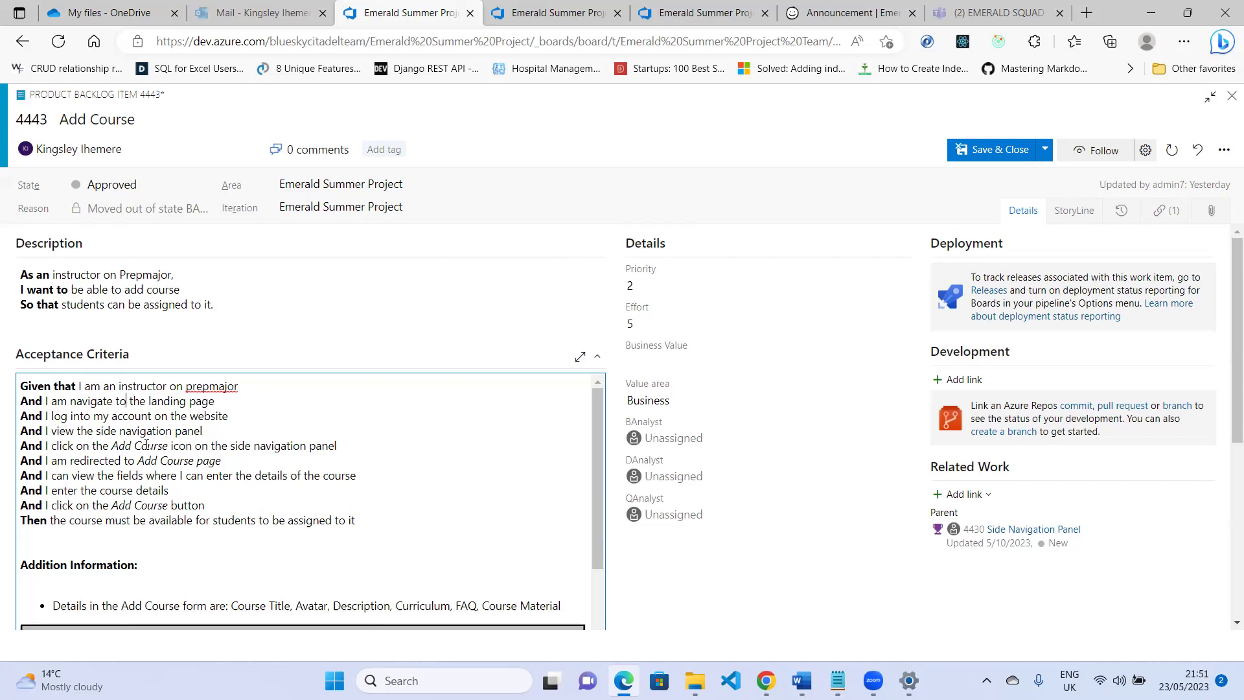
key(ctrl+y)
key(ctrl+y)
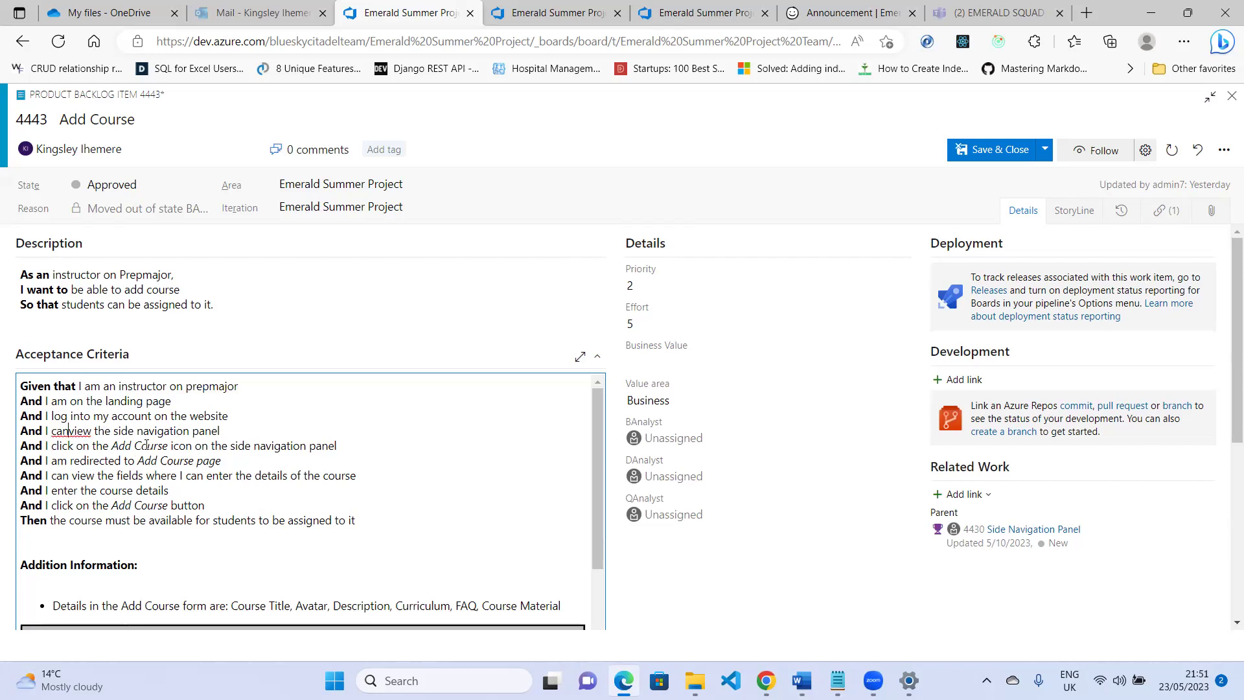
- Replace "And" with "When" at the start of the Add Course button line and save the item without closing it
click(43, 505)
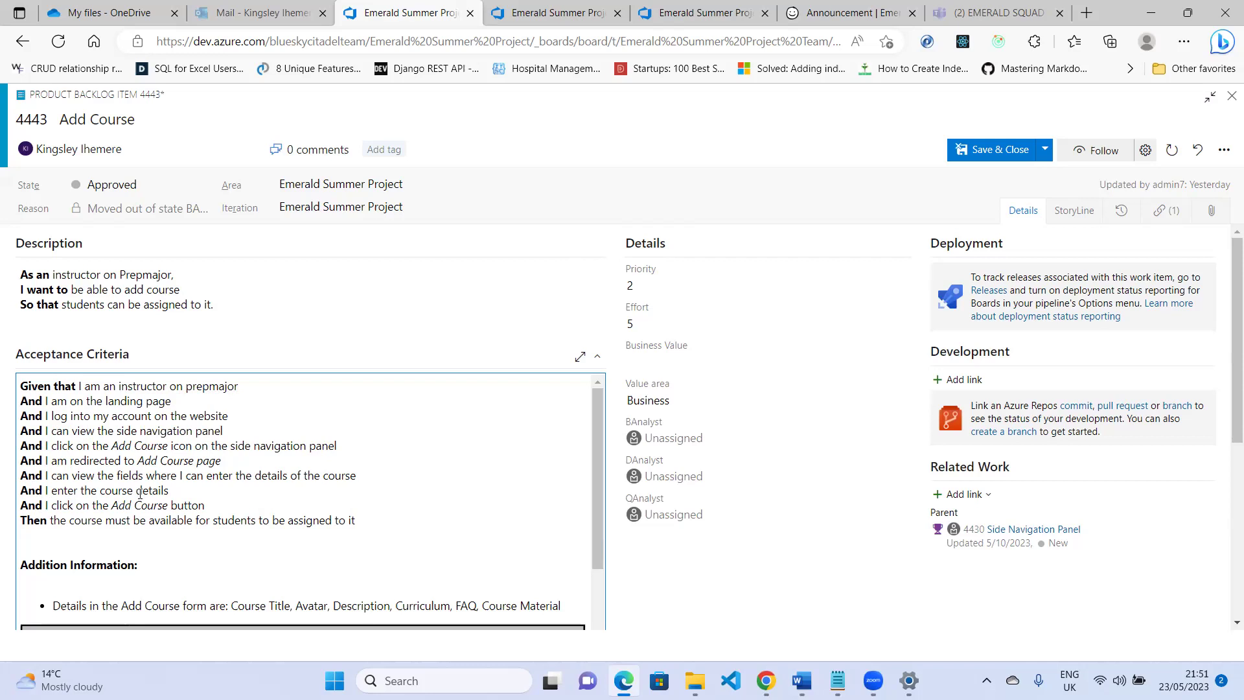
key(BackSpace)
key(BackSpace)
key(BackSpace)
text(When)
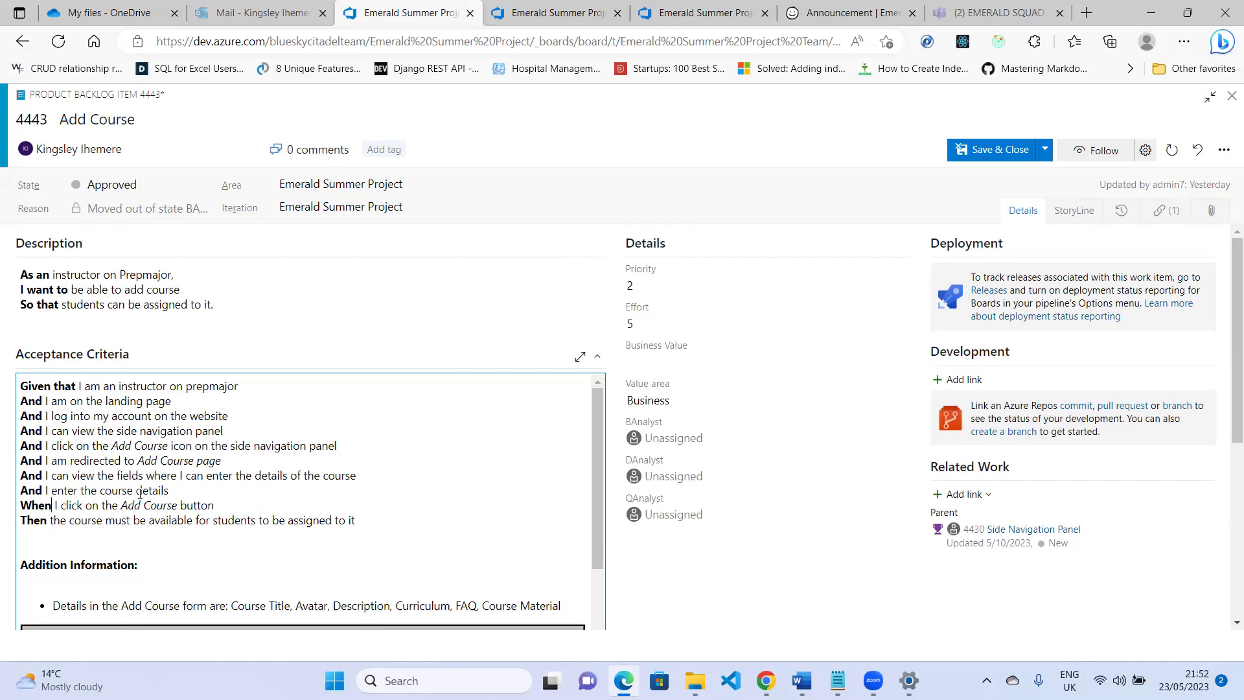
click(1045, 151)
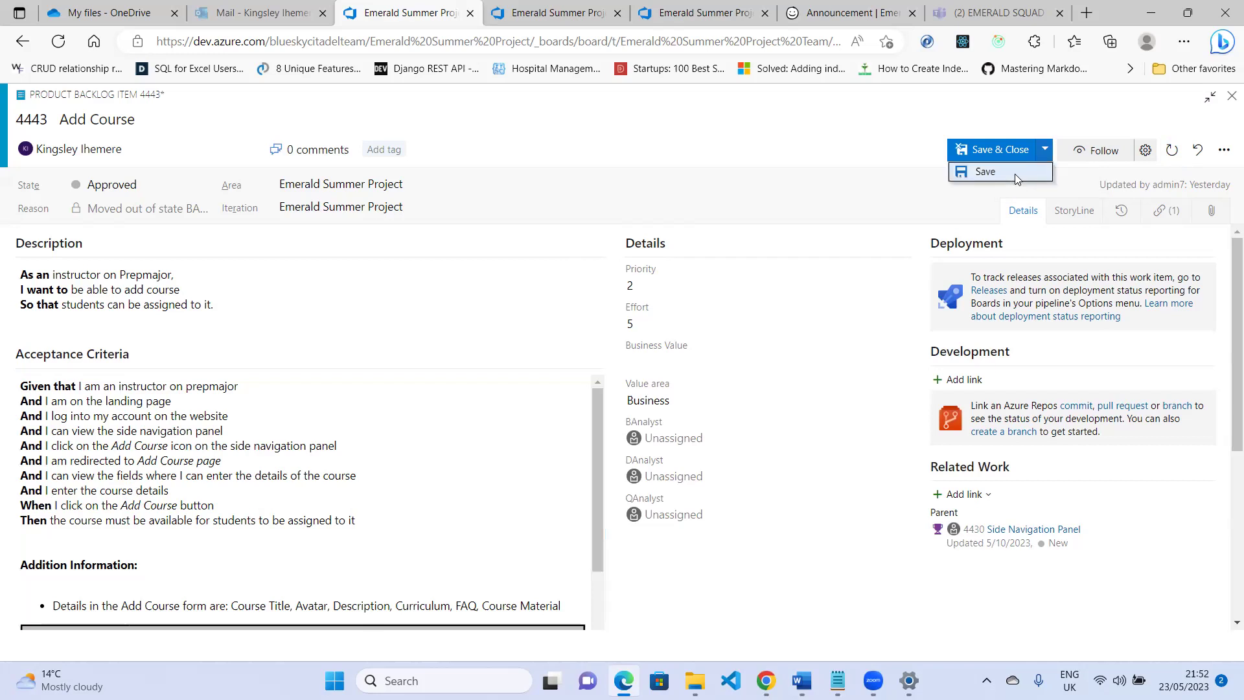
click(1015, 173)
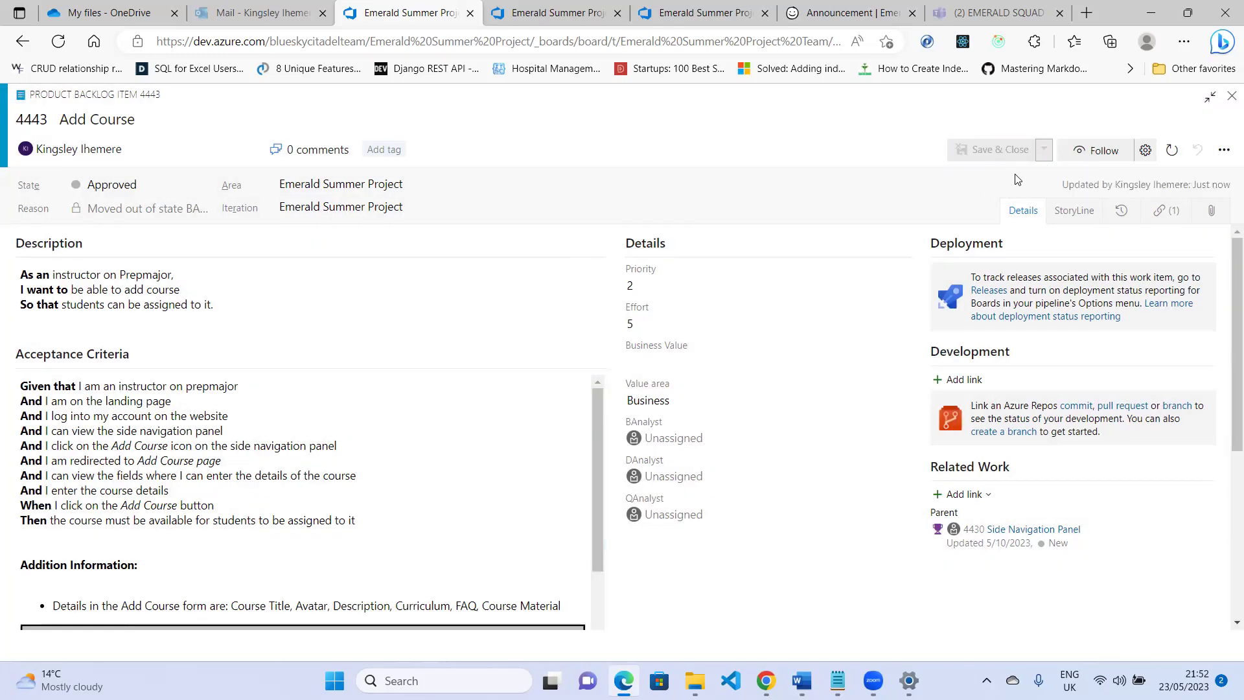
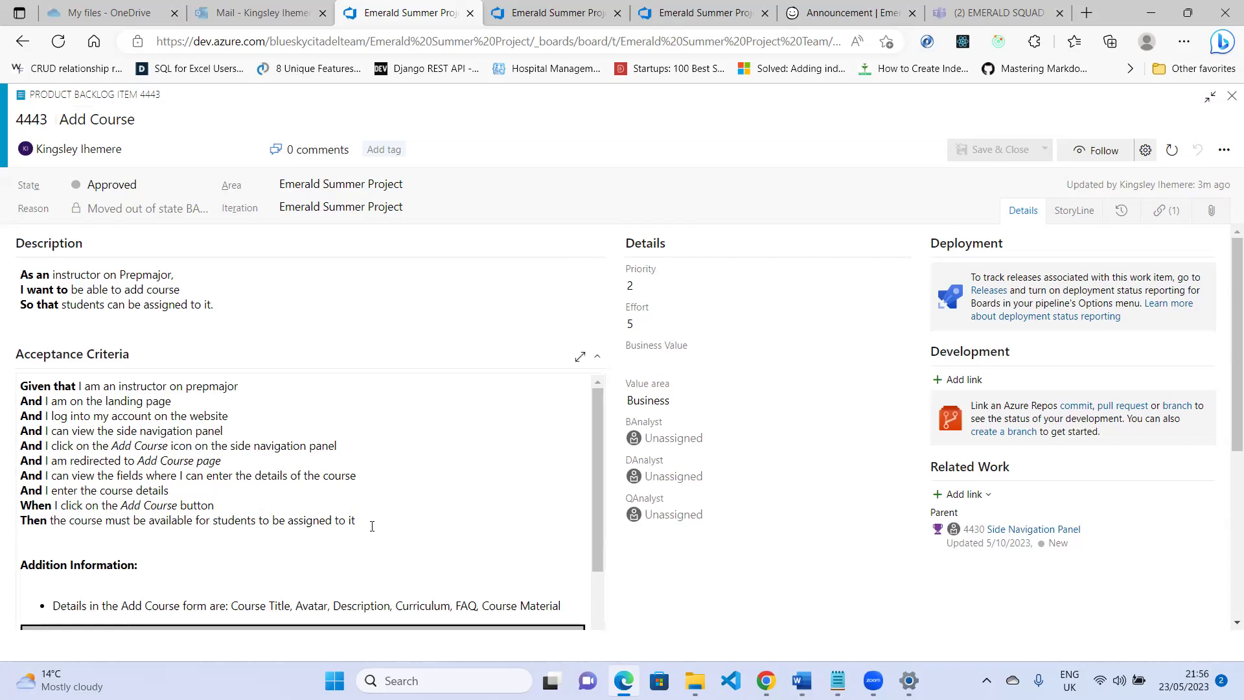
- Remove "to be assigned to it" from the end of the Then line in the acceptance criteria
click(314, 536)
drag(360, 520, 275, 521)
click(402, 525)
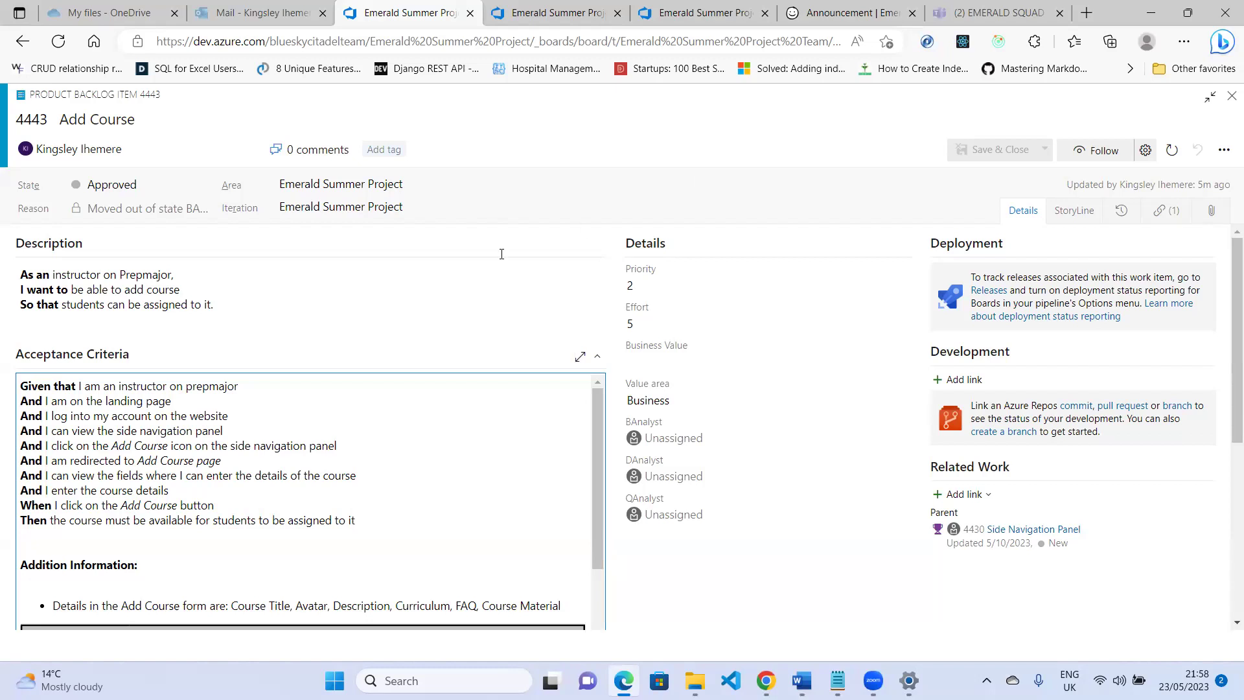
drag(355, 520, 196, 520)
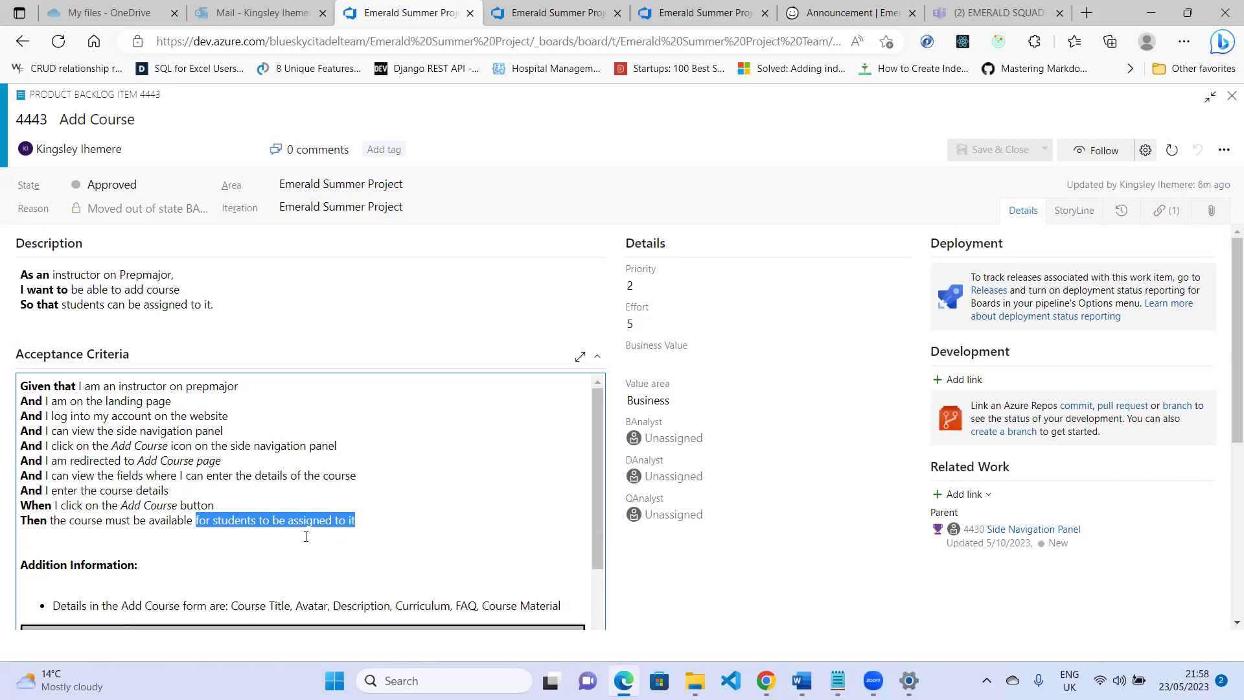
click(394, 526)
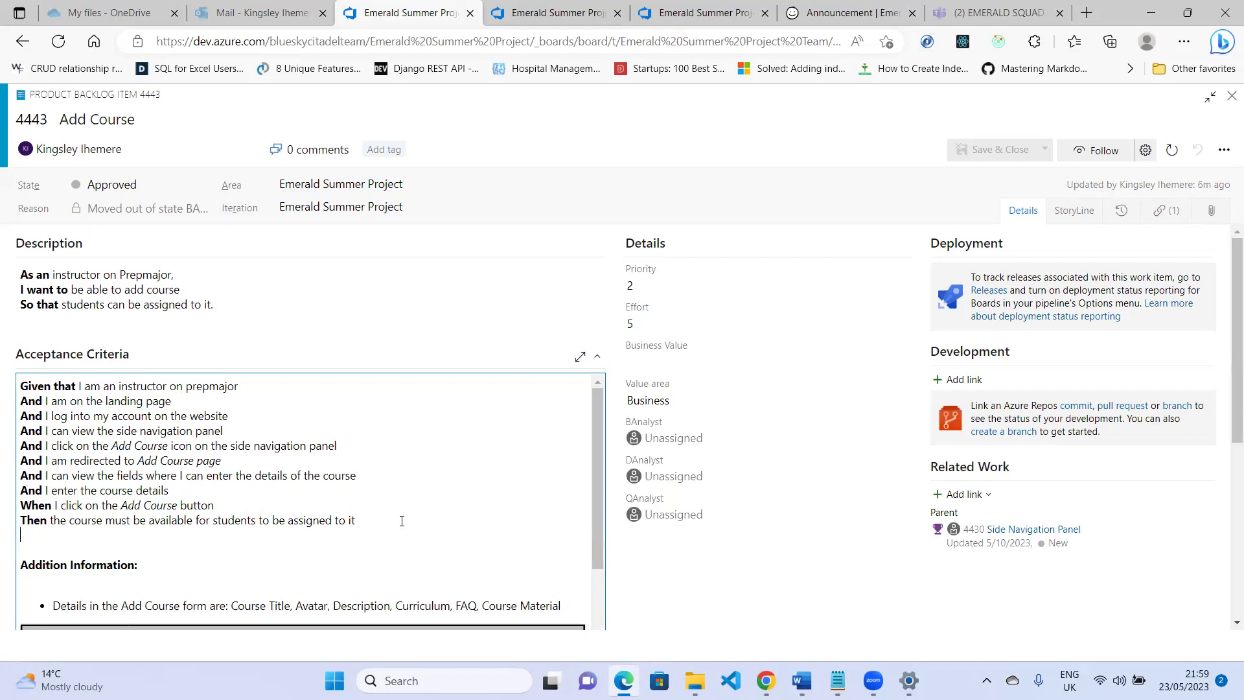
drag(374, 520, 257, 522)
click(278, 528)
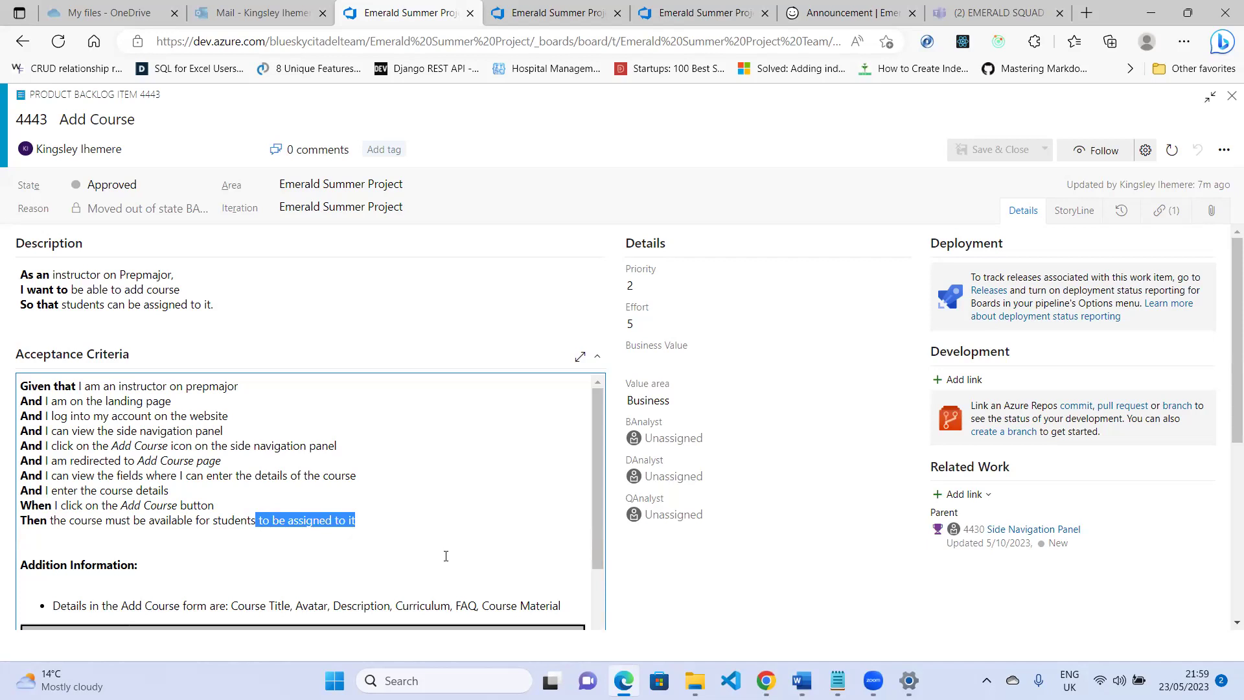
key(BackSpace)
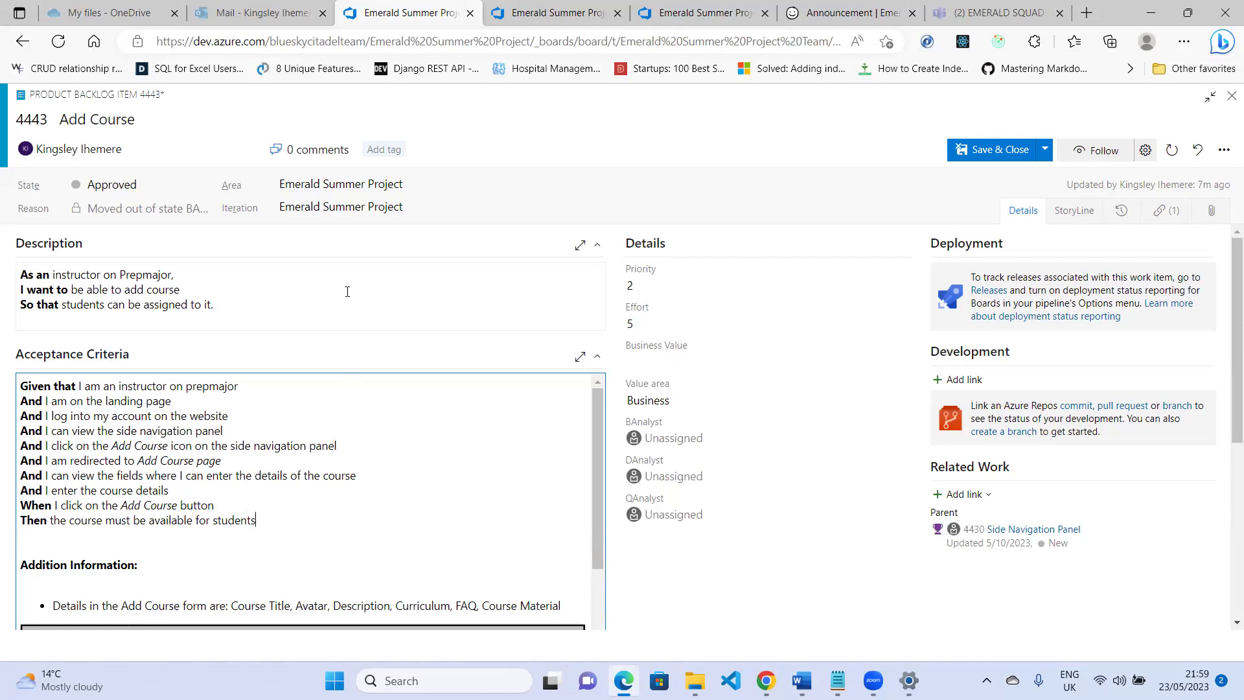
- Replace "assigned to it." with "access" in the description's So that line, making it "students can be access"
drag(220, 308, 150, 309)
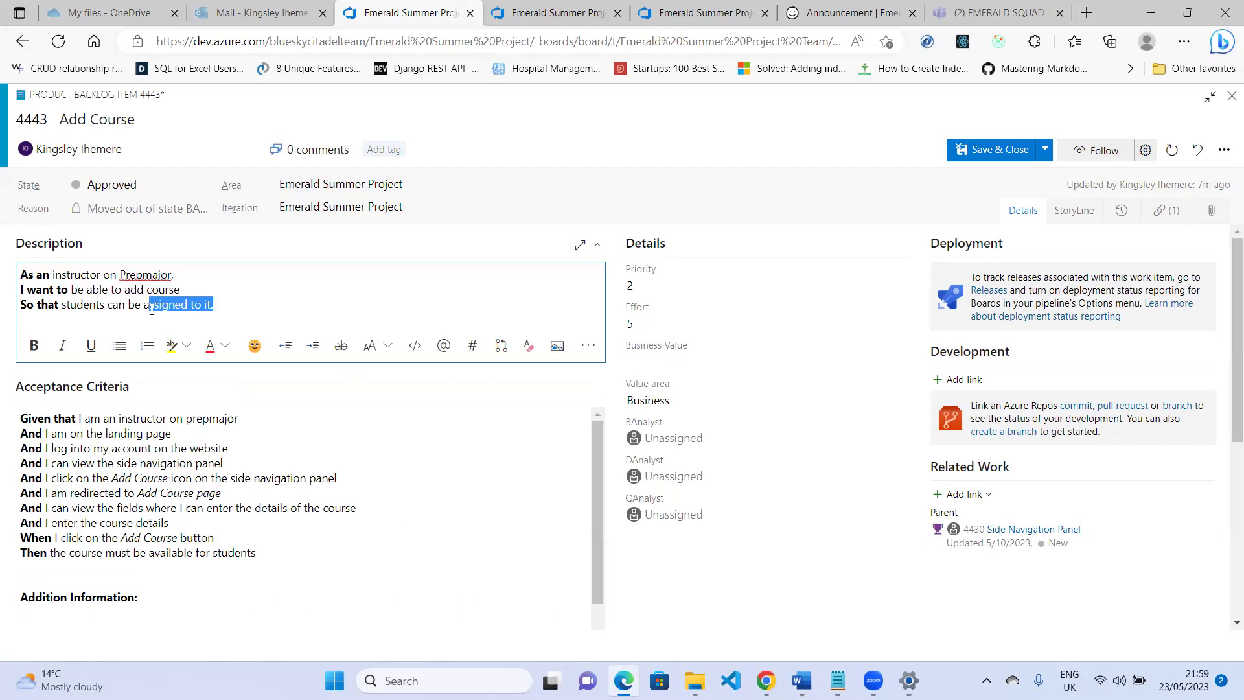
key(BackSpace)
text(cc)
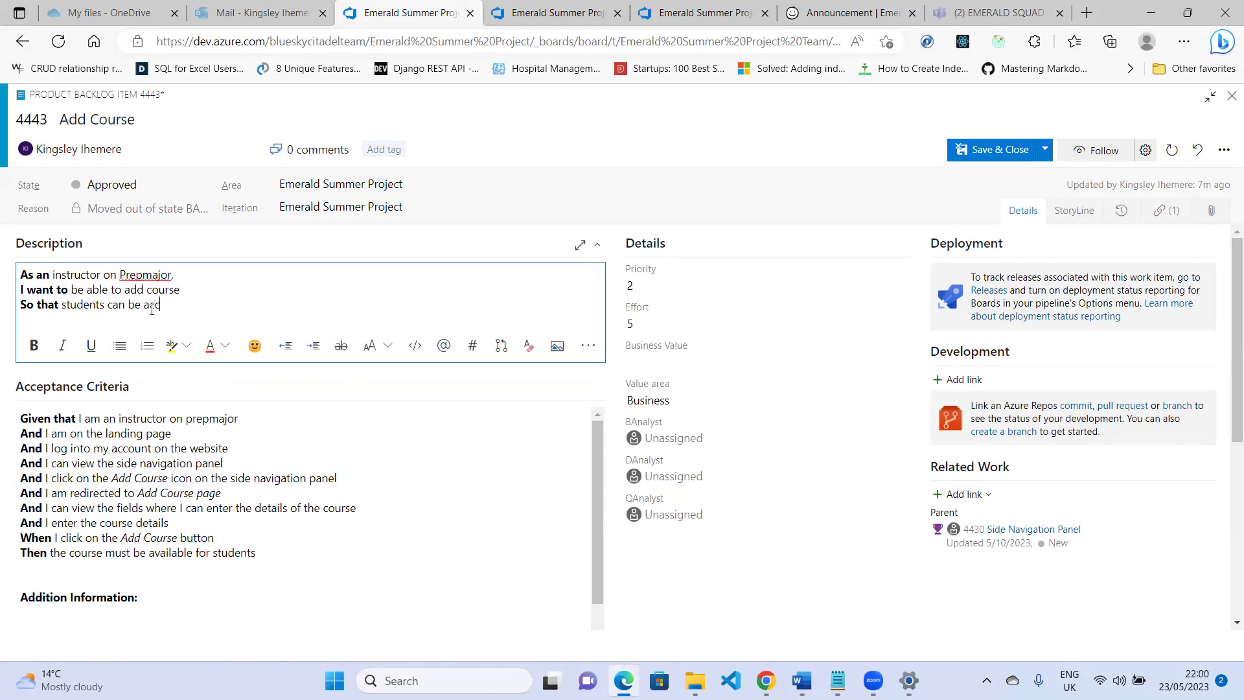
text(ess)
click(293, 564)
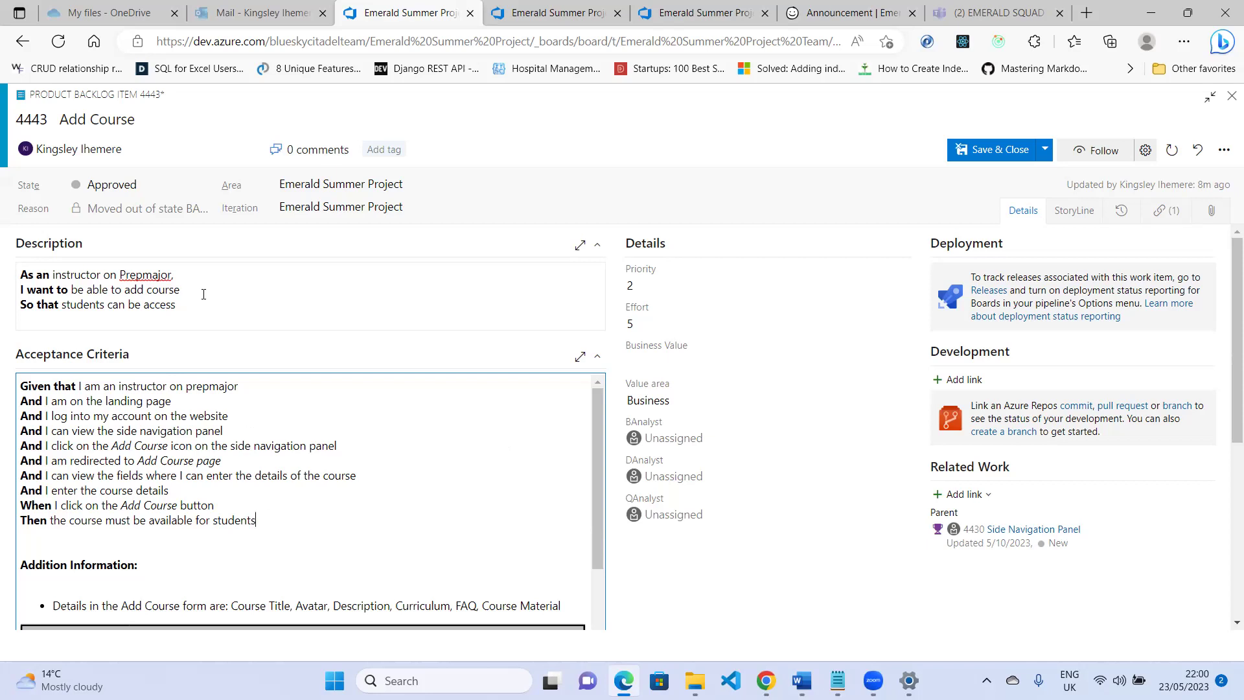
click(174, 122)
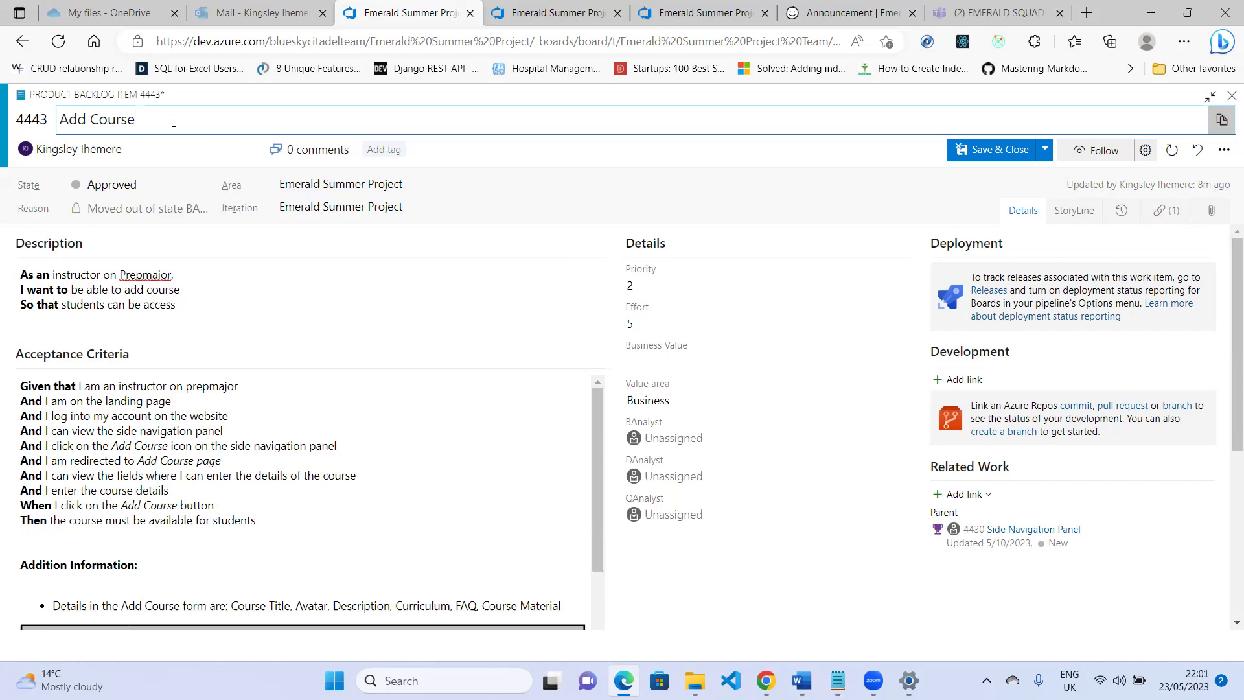
- Change the item title to "Add Courses" and make "course" plural in the description's I want to line
text(s)
click(197, 289)
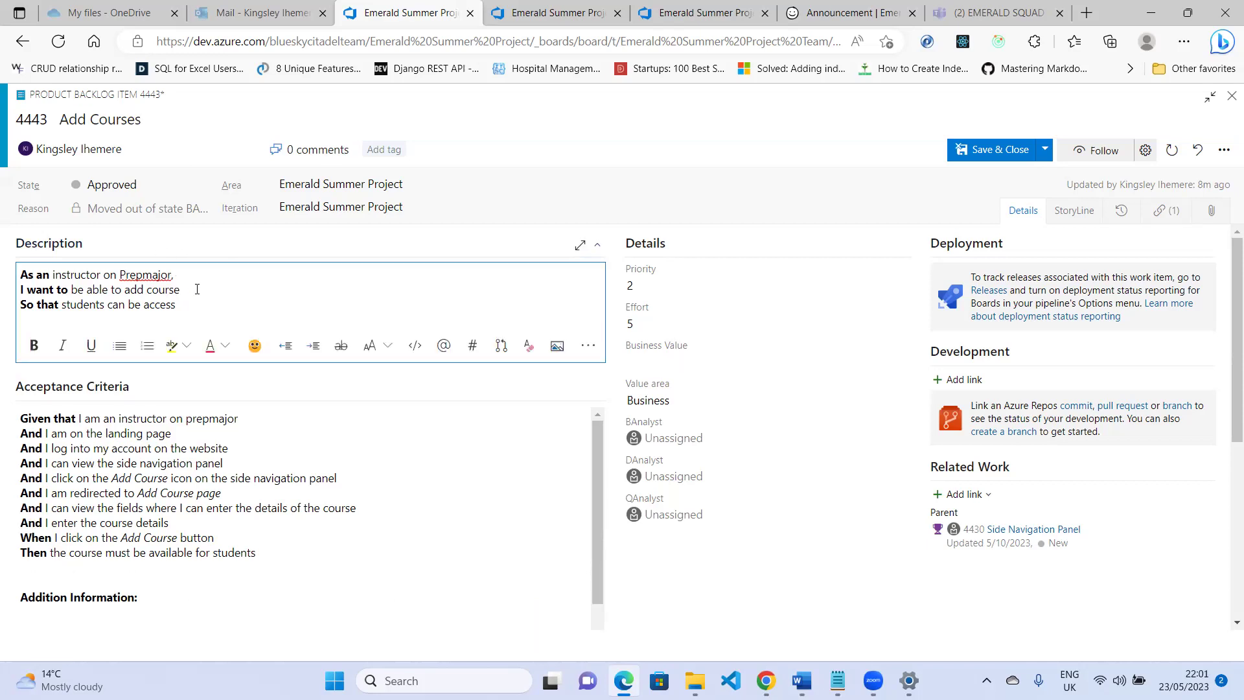
text(s)
- Reword the description's So that line to "students can be able to access the available courses"
click(140, 309)
text(a)
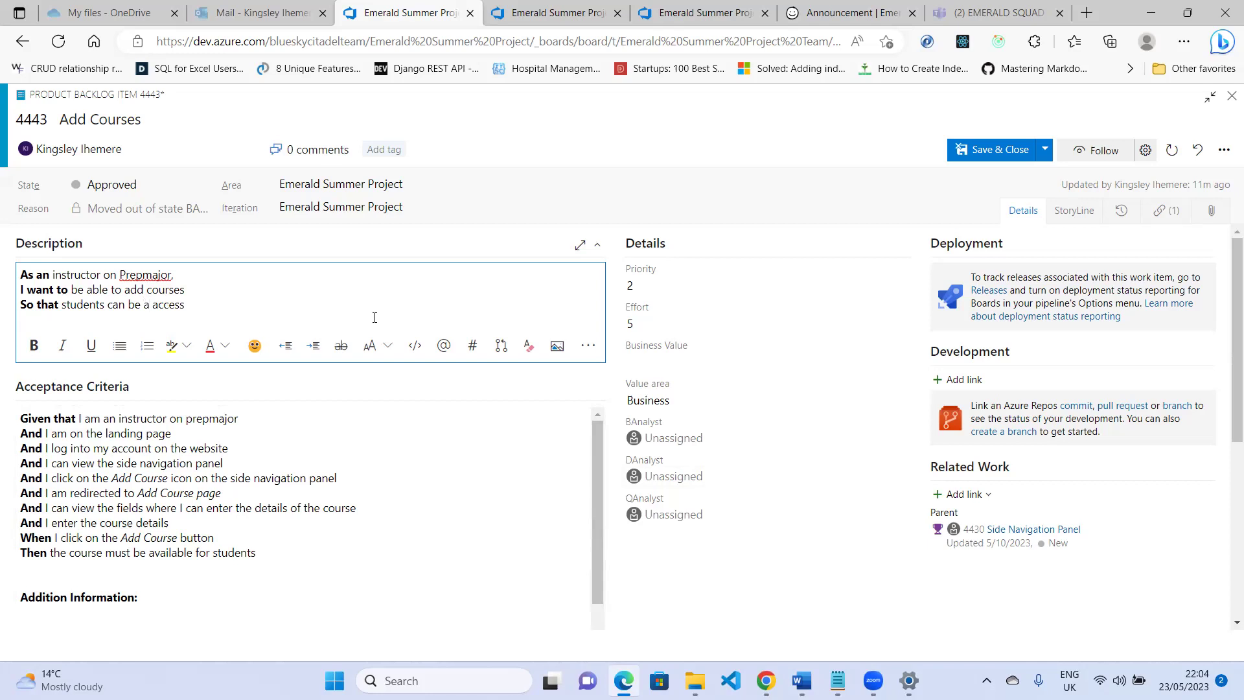
text(ble to)
key(End)
text(the avaailable c)
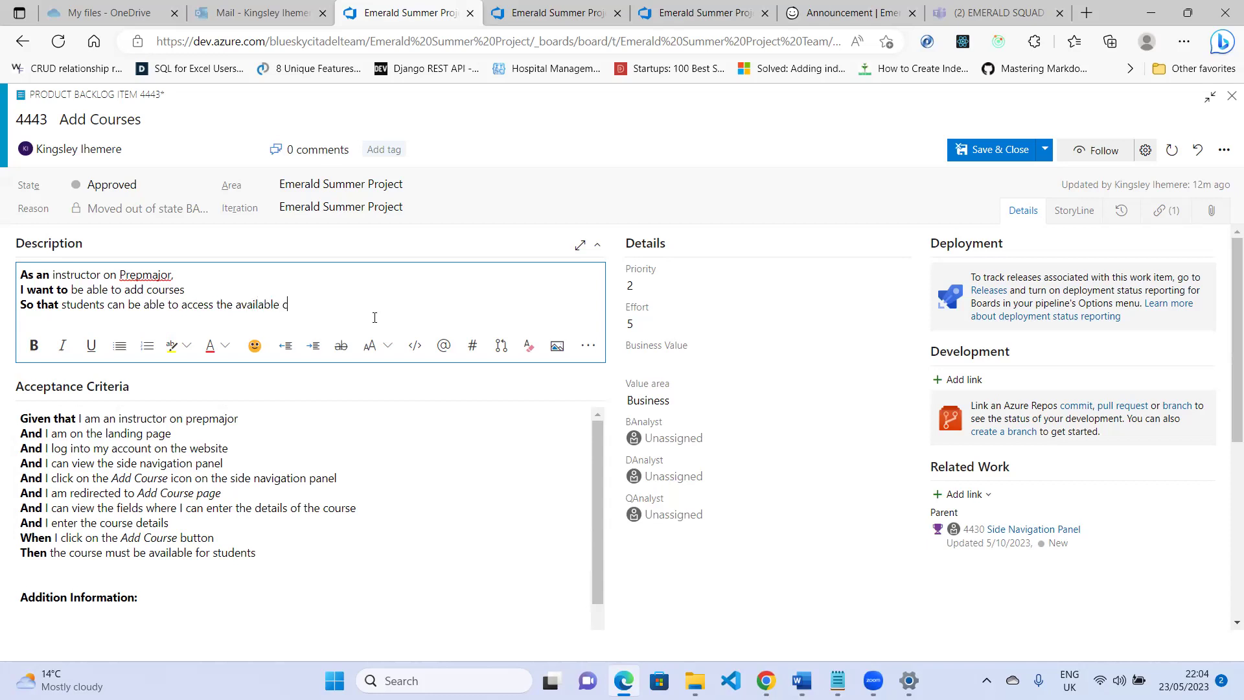
text(ourses)
click(236, 539)
click(231, 505)
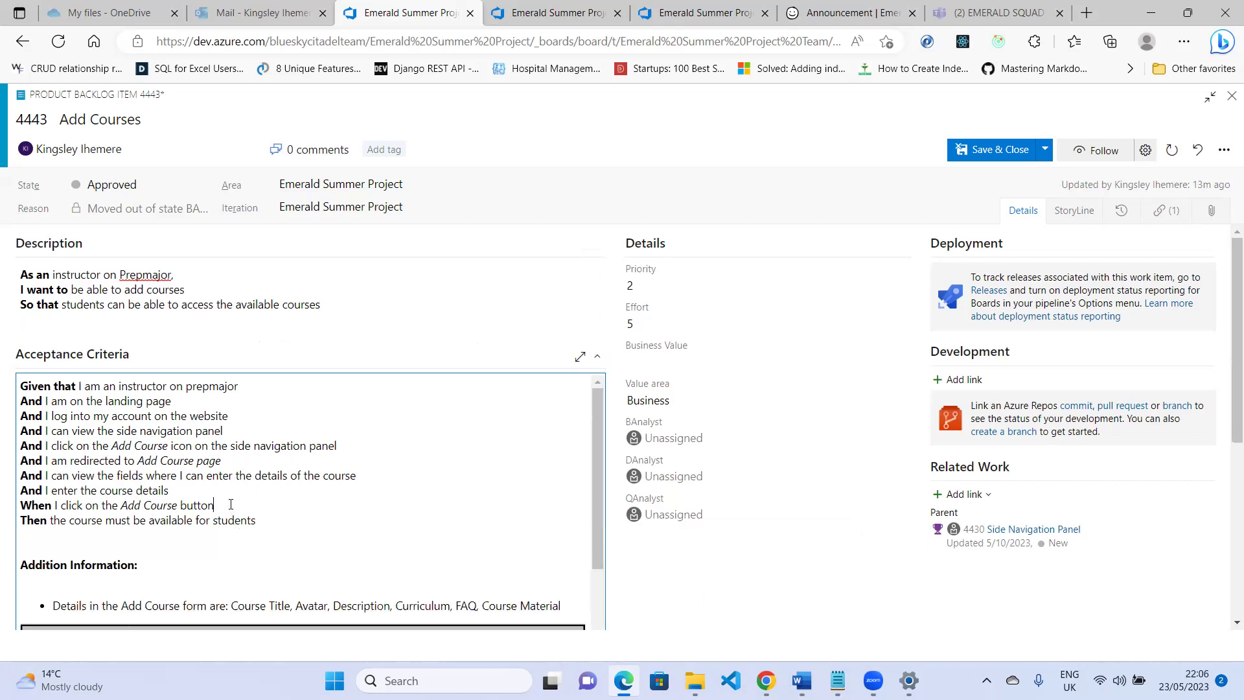
key(Return)
text(And)
key(BackSpace)
key(BackSpace)
key(BackSpace)
key(BackSpace)
- Reword the Then line of the acceptance criteria to "the course is successfully added"
key(BackSpace)
key(BackSpace)
key(BackSpace)
key(BackSpace)
key(BackSpace)
key(BackSpace)
key(BackSpace)
key(BackSpace)
key(BackSpace)
key(BackSpace)
key(BackSpace)
key(BackSpace)
key(BackSpace)
key(BackSpace)
key(BackSpace)
key(BackSpace)
key(BackSpace)
key(BackSpace)
key(BackSpace)
key(BackSpace)
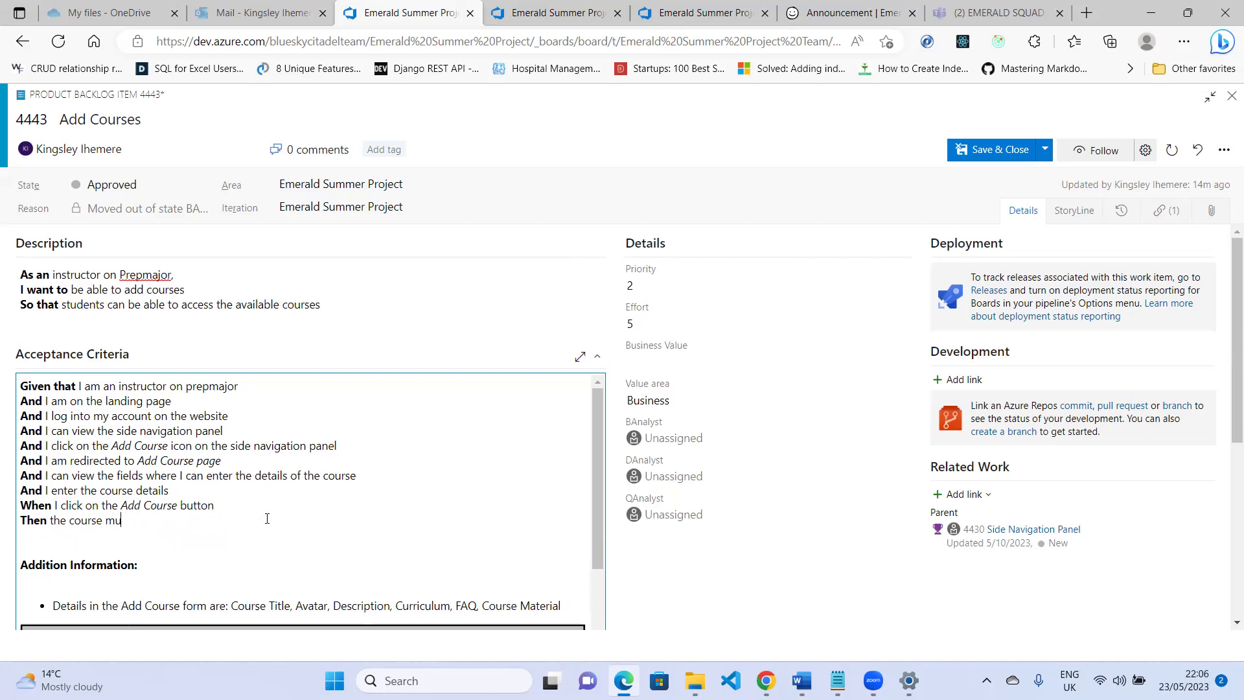
text(is successfully added)
- Insert "Add Course form with" before "fields" in the acceptance criteria line about entering the course details
scroll(337, 460, down, 3)
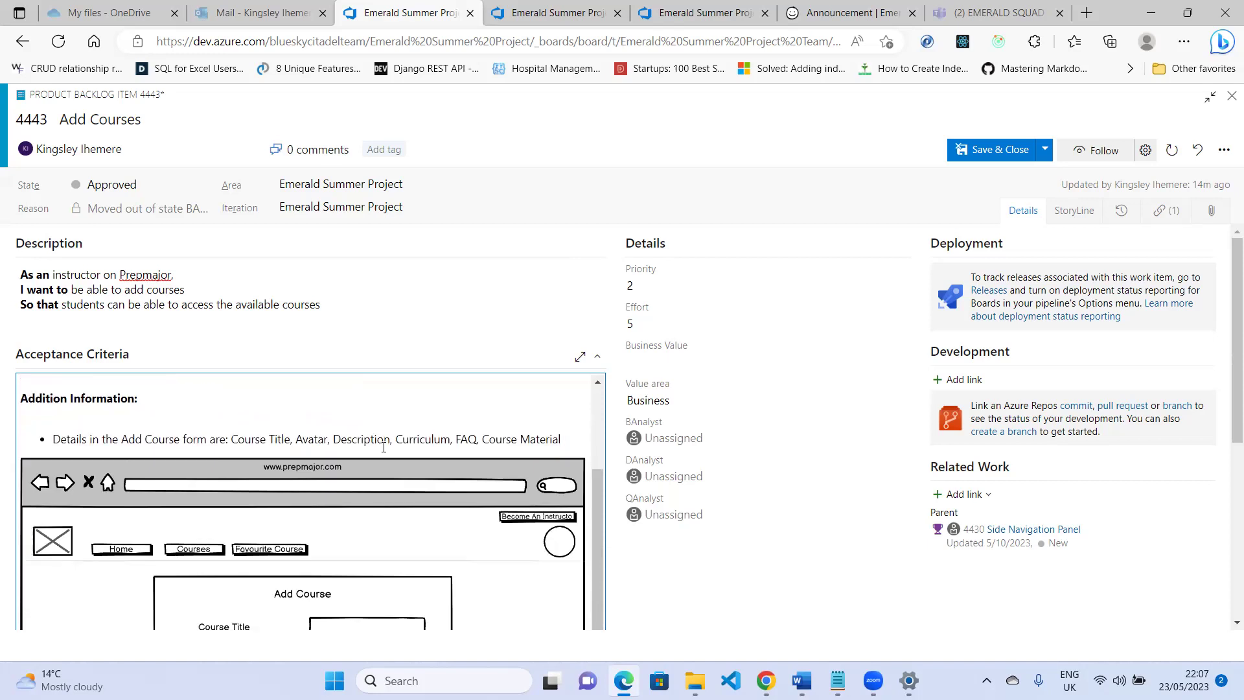
scroll(384, 447, up, 3)
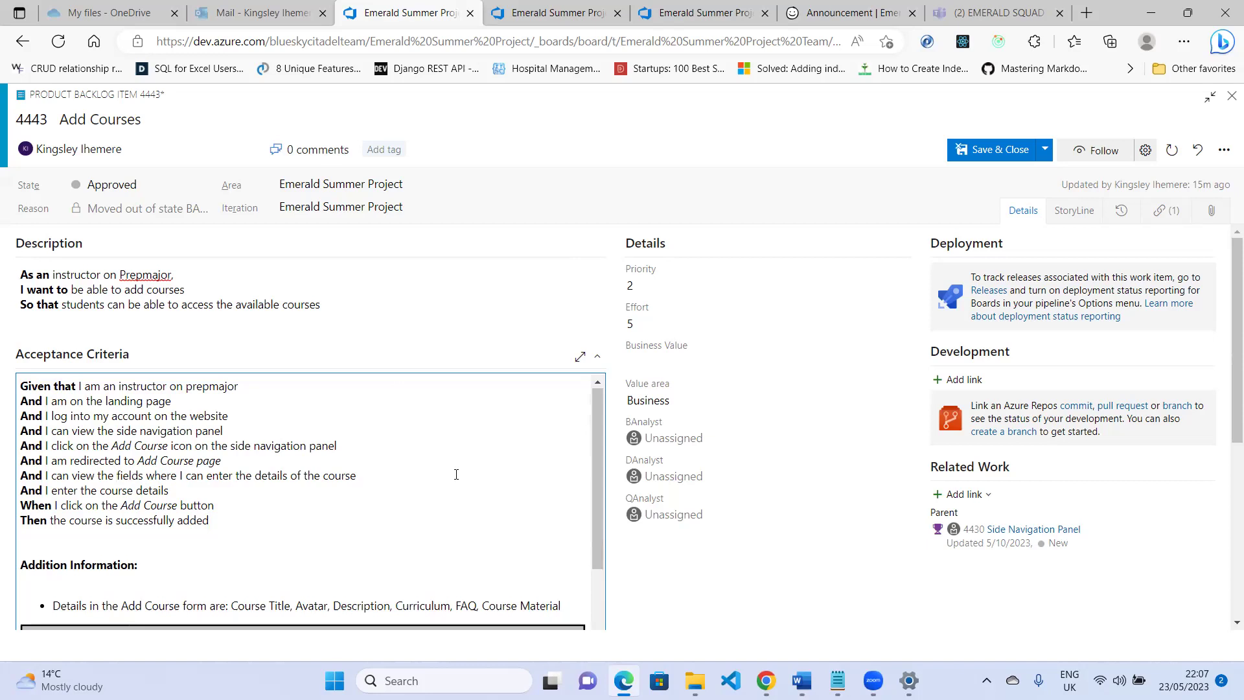
text(Add)
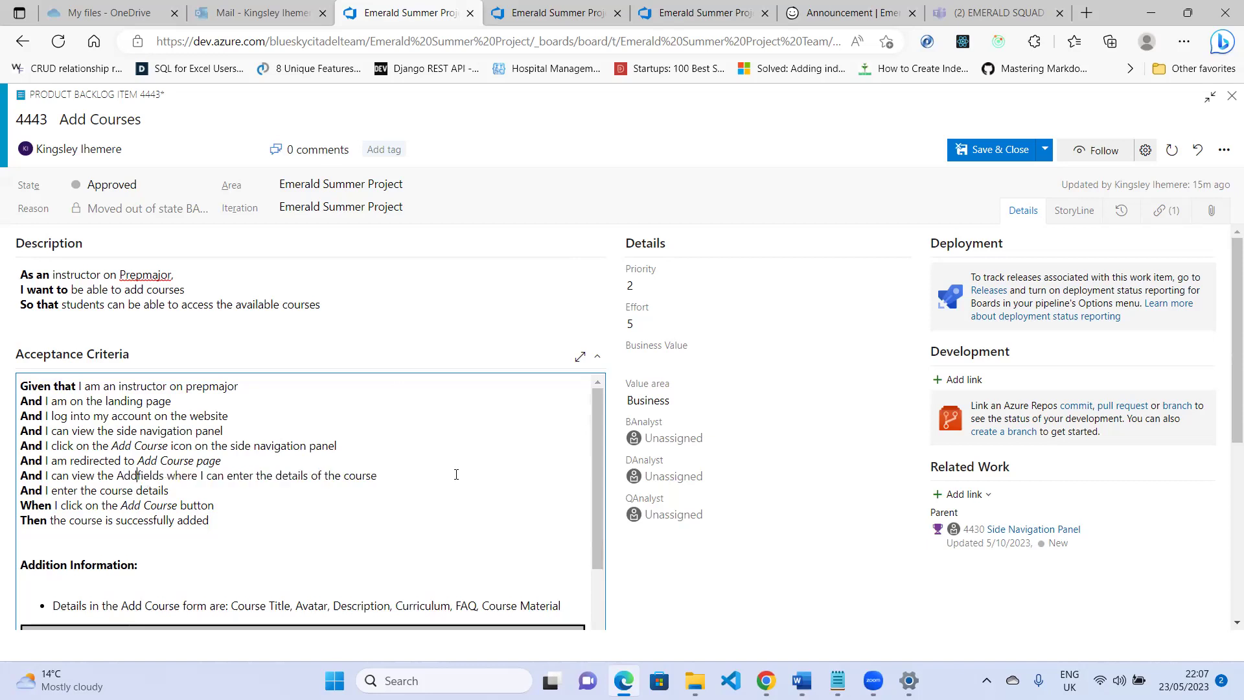
text( Cour)
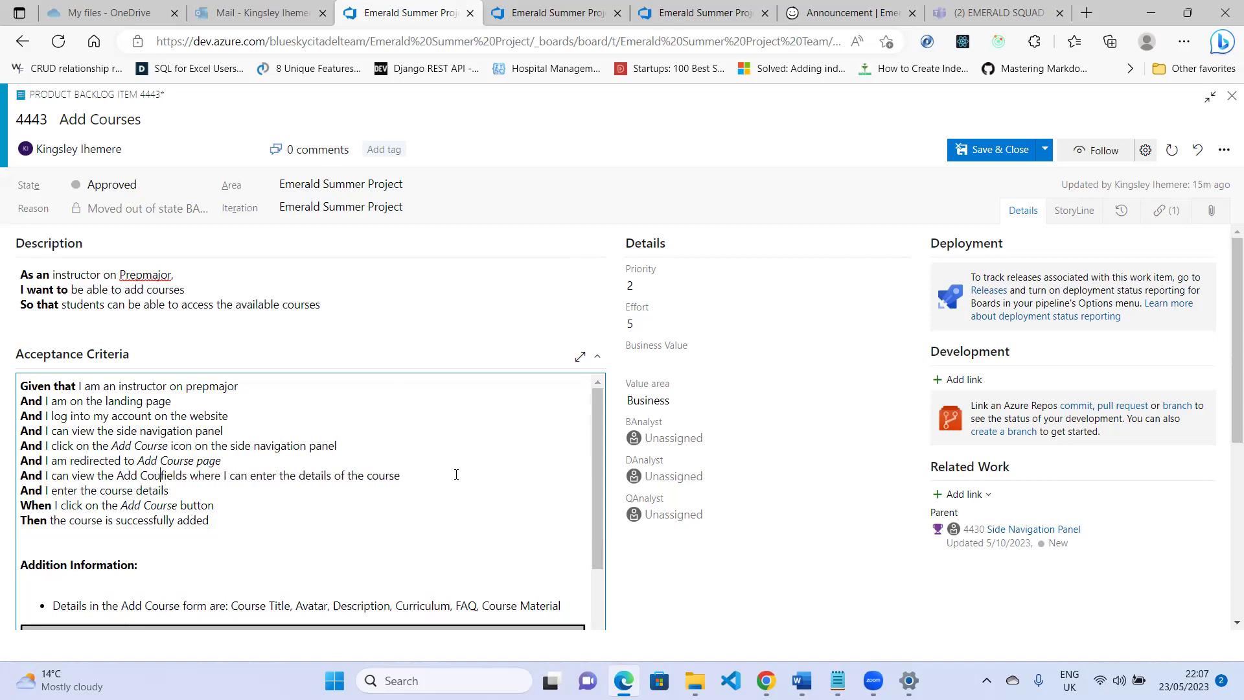
text(se)
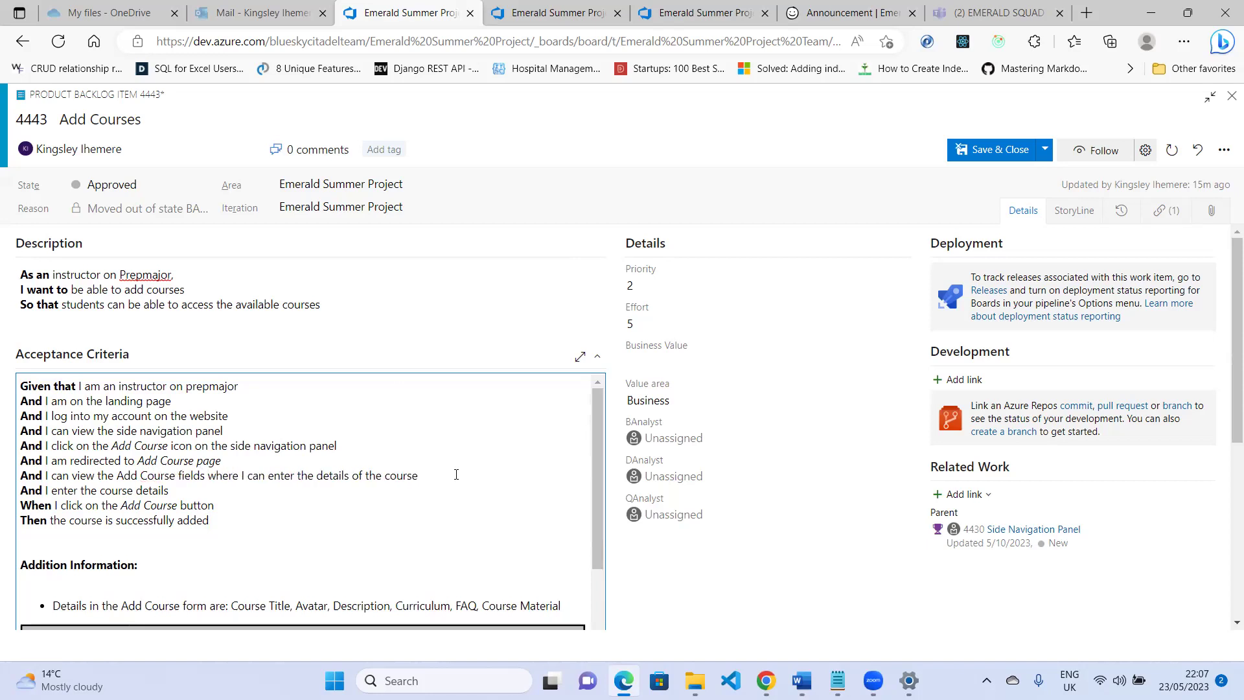
text( form)
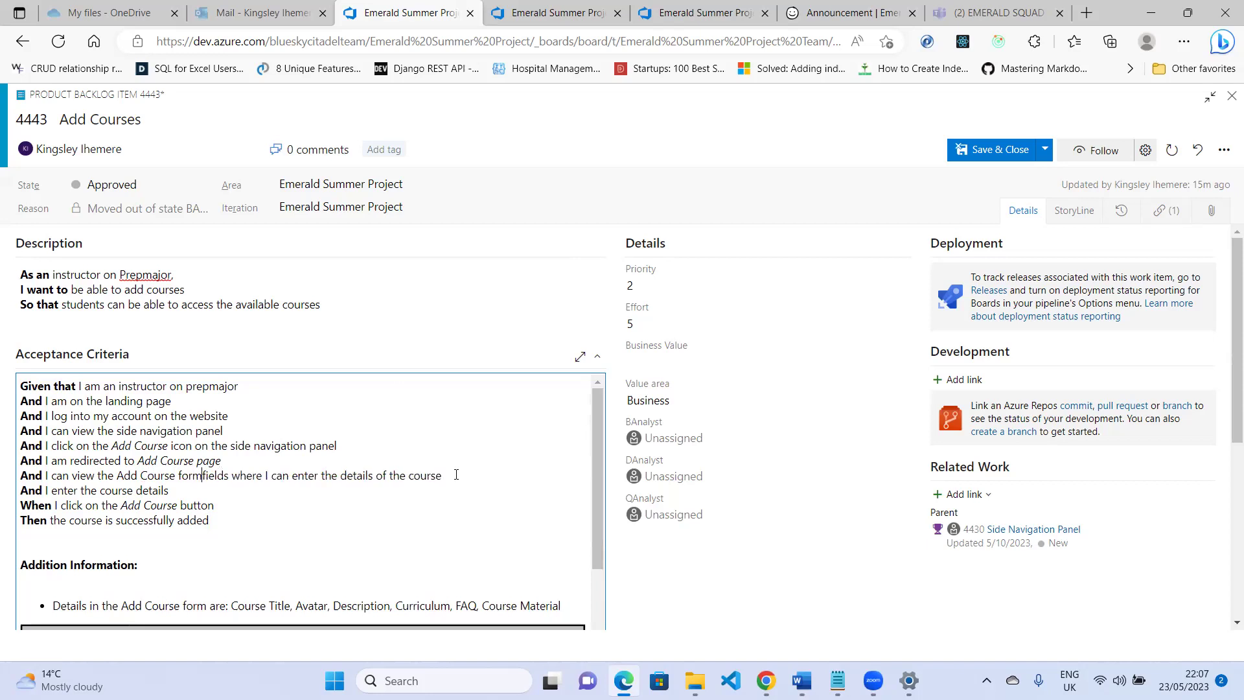
text( with)
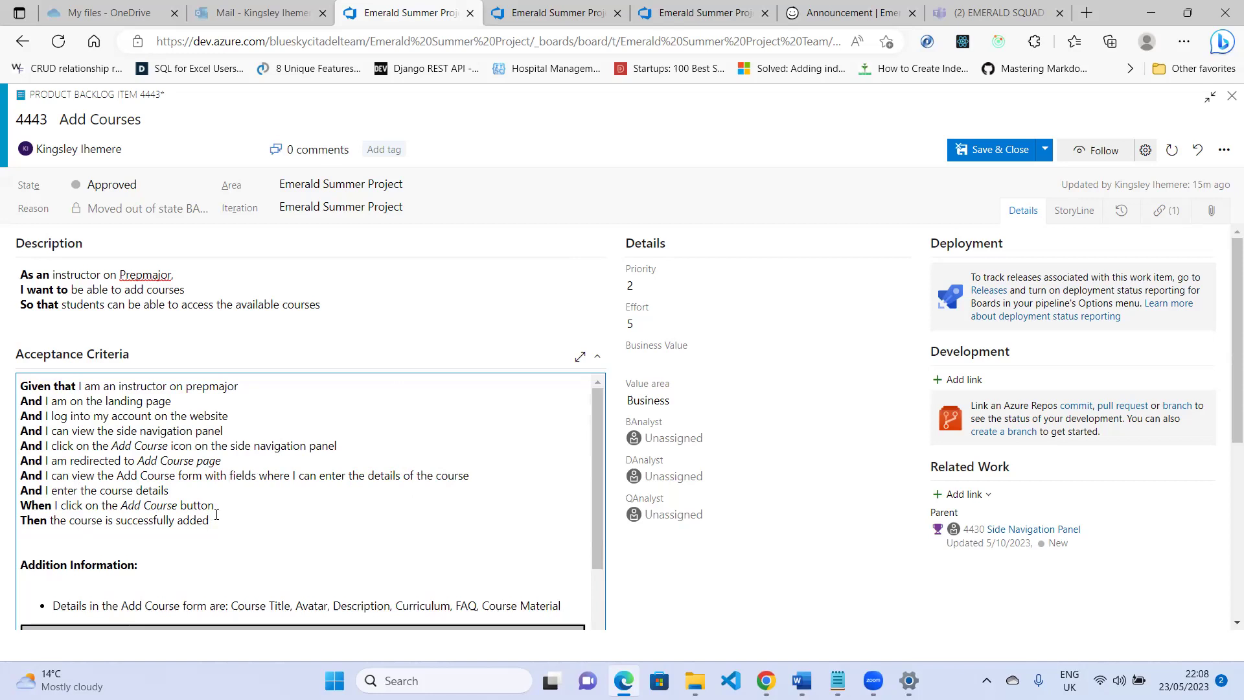
- Review the Add Course wireframe below the acceptance criteria, and save and close the item
scroll(244, 479, down, 8)
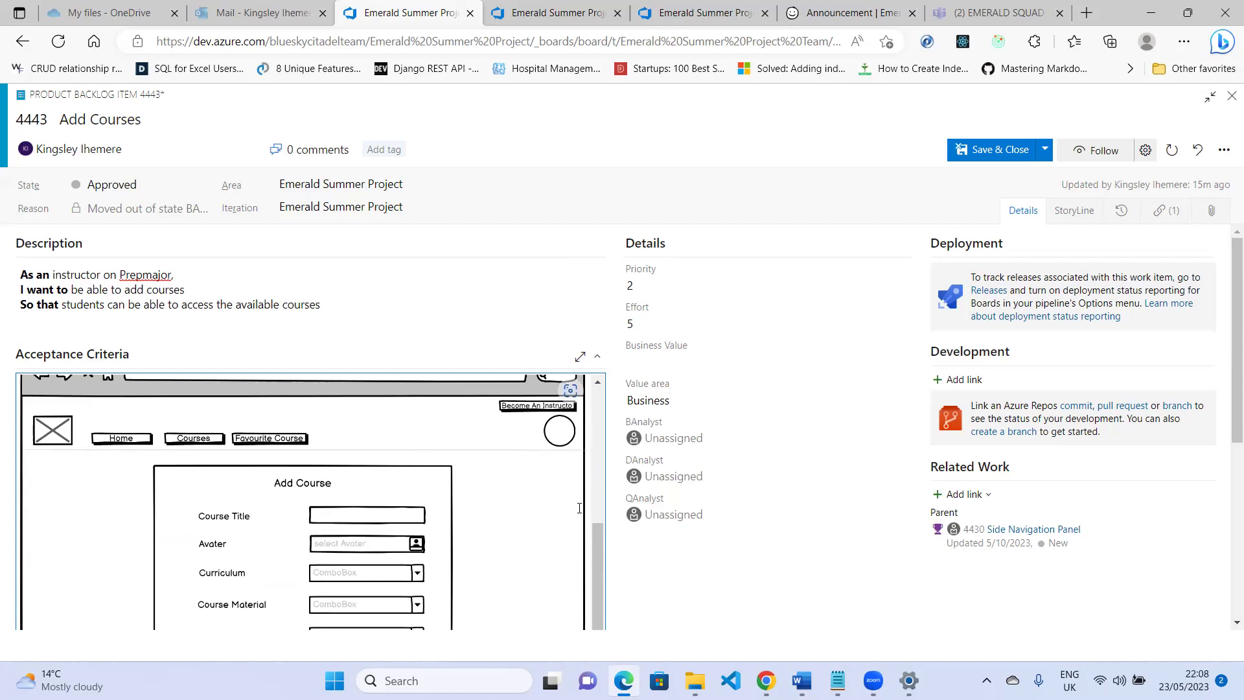
scroll(579, 508, down, 1)
scroll(579, 508, down, 1)
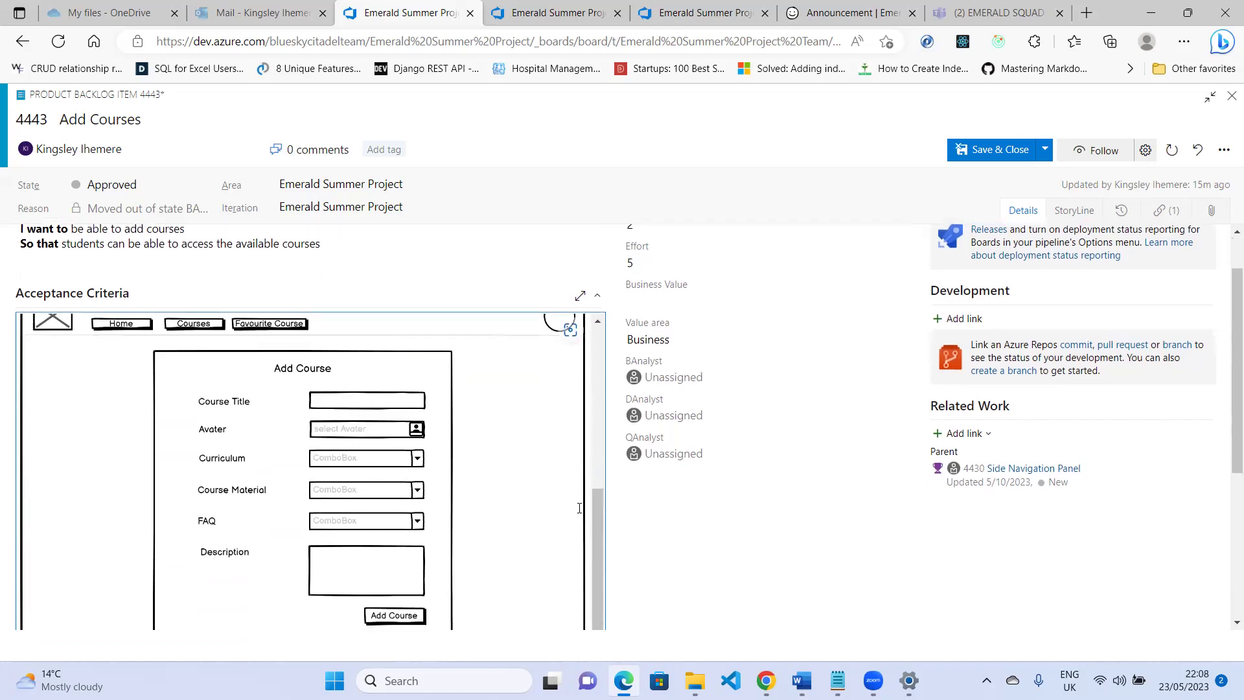
scroll(580, 508, down, 1)
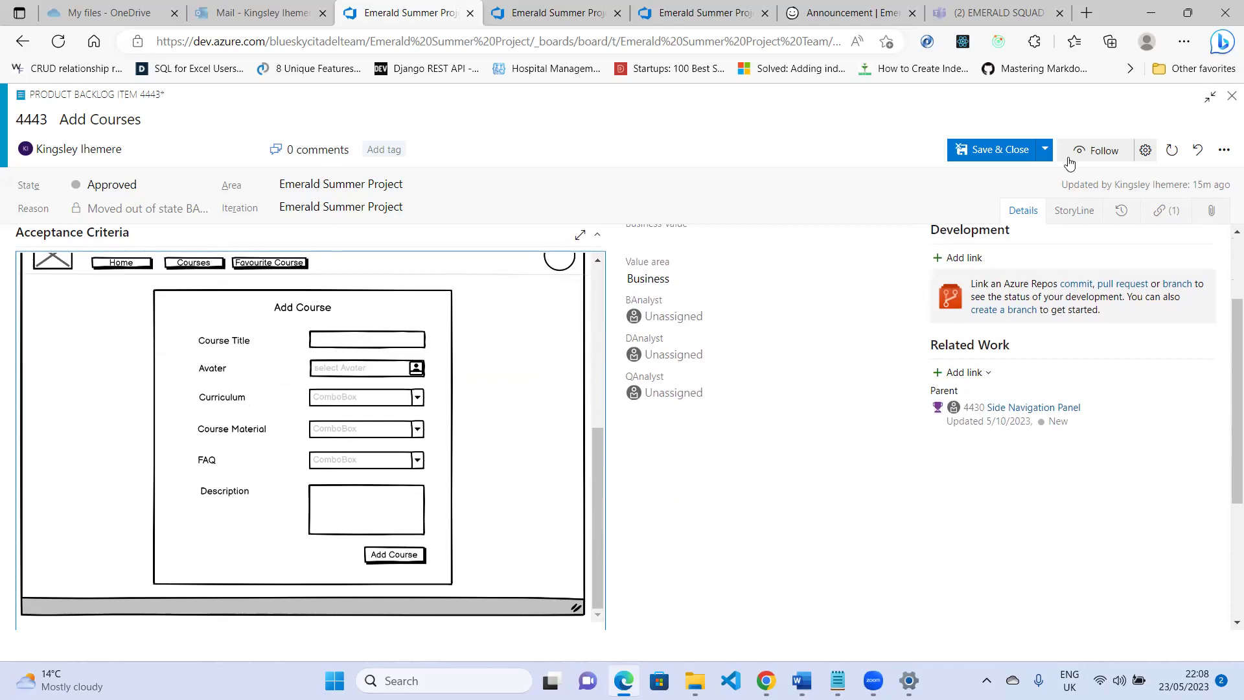
click(1010, 151)
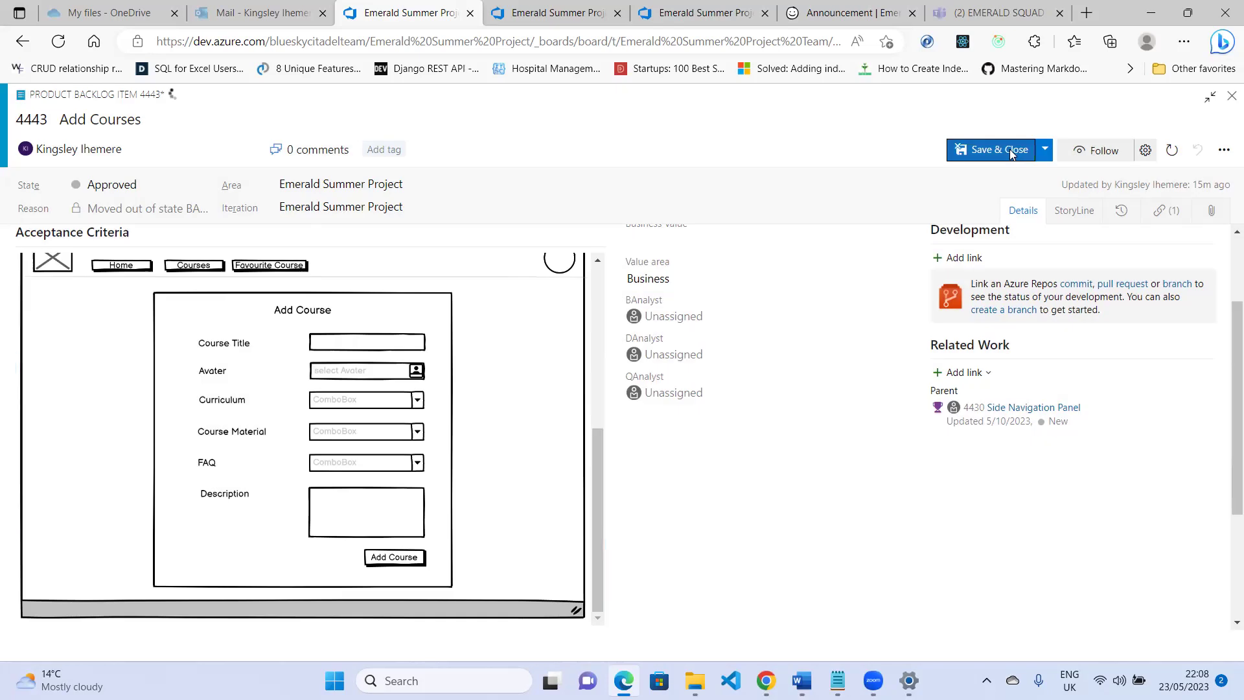
- Open the Activities backlog item from the board's Approved column
scroll(875, 360, down, 2)
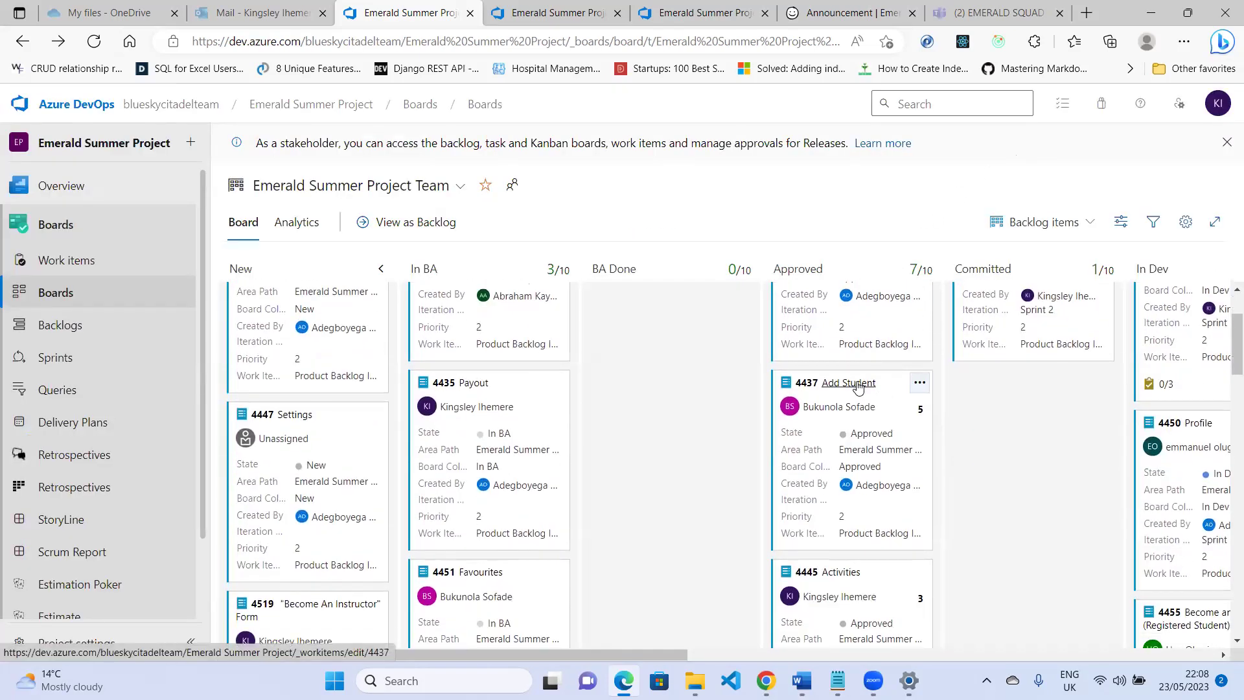
scroll(849, 460, down, 3)
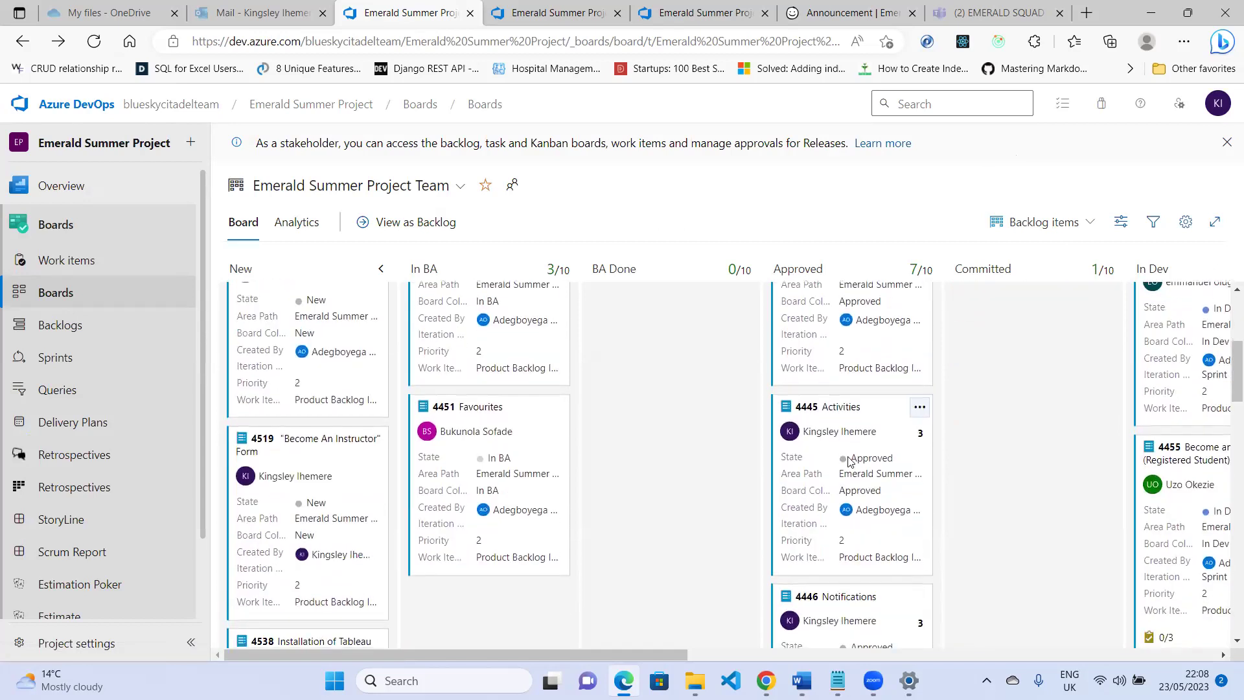
click(843, 409)
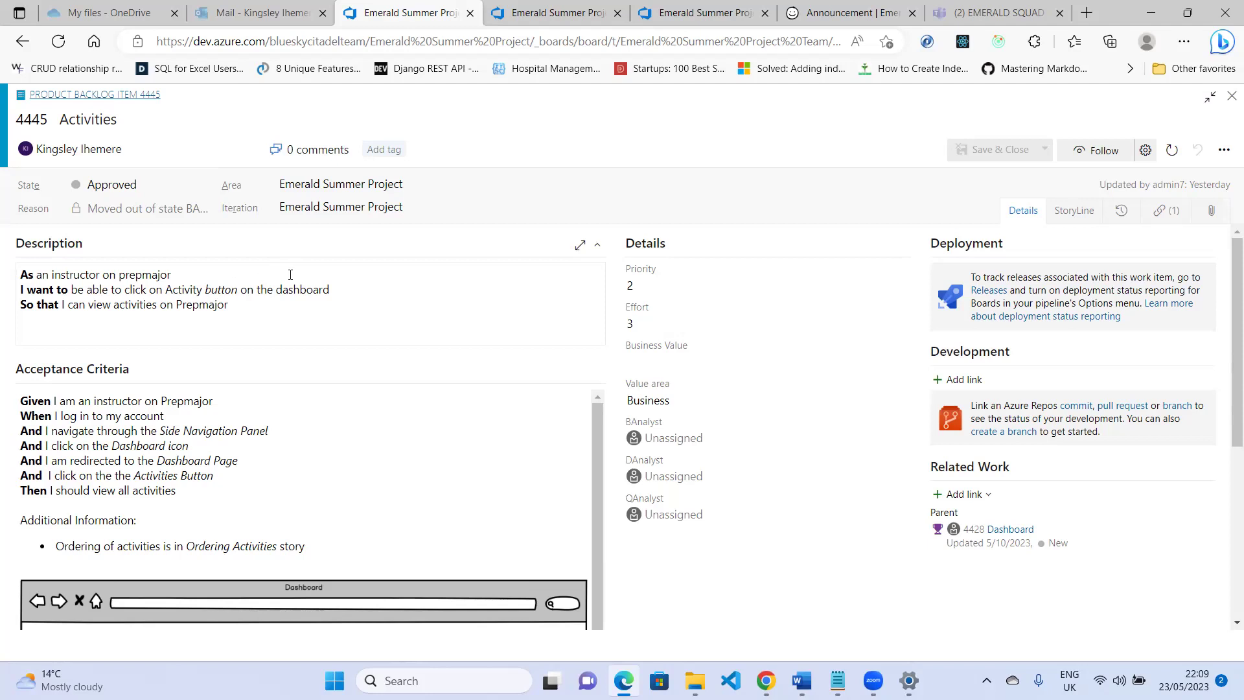
- In the Activities description, capitalise "Prepmajor" in the As line and insert "the" before "Activity button"
click(127, 278)
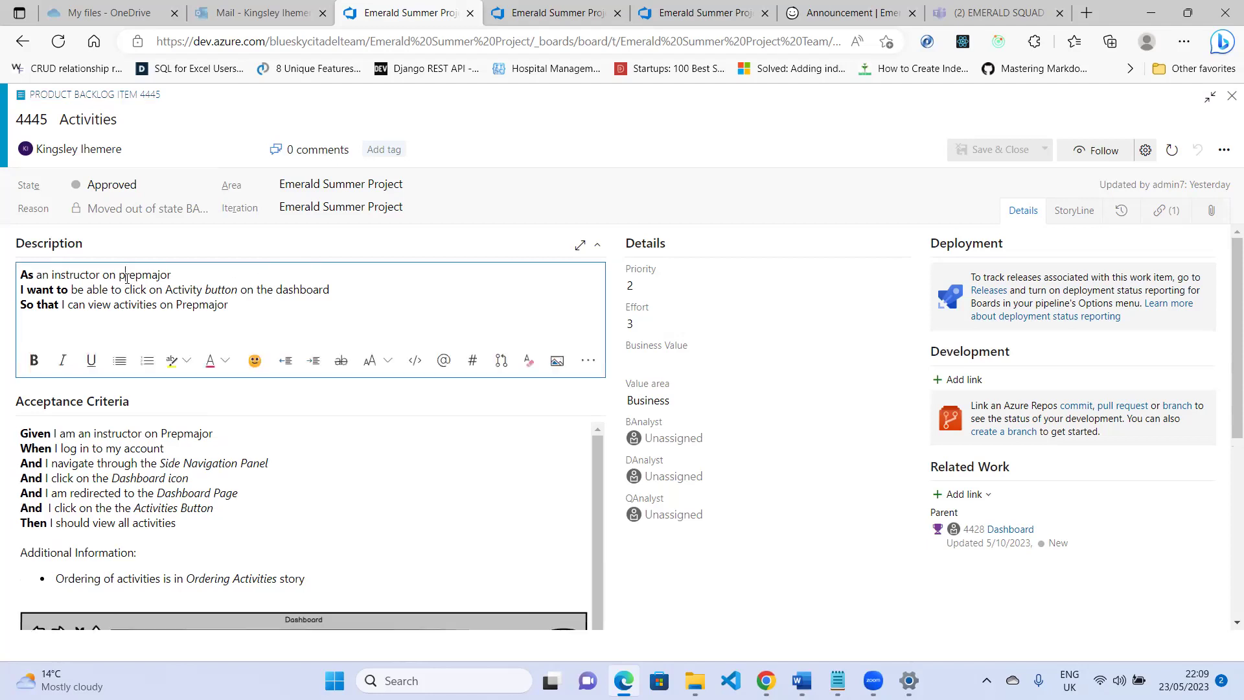
key(BackSpace)
text(P)
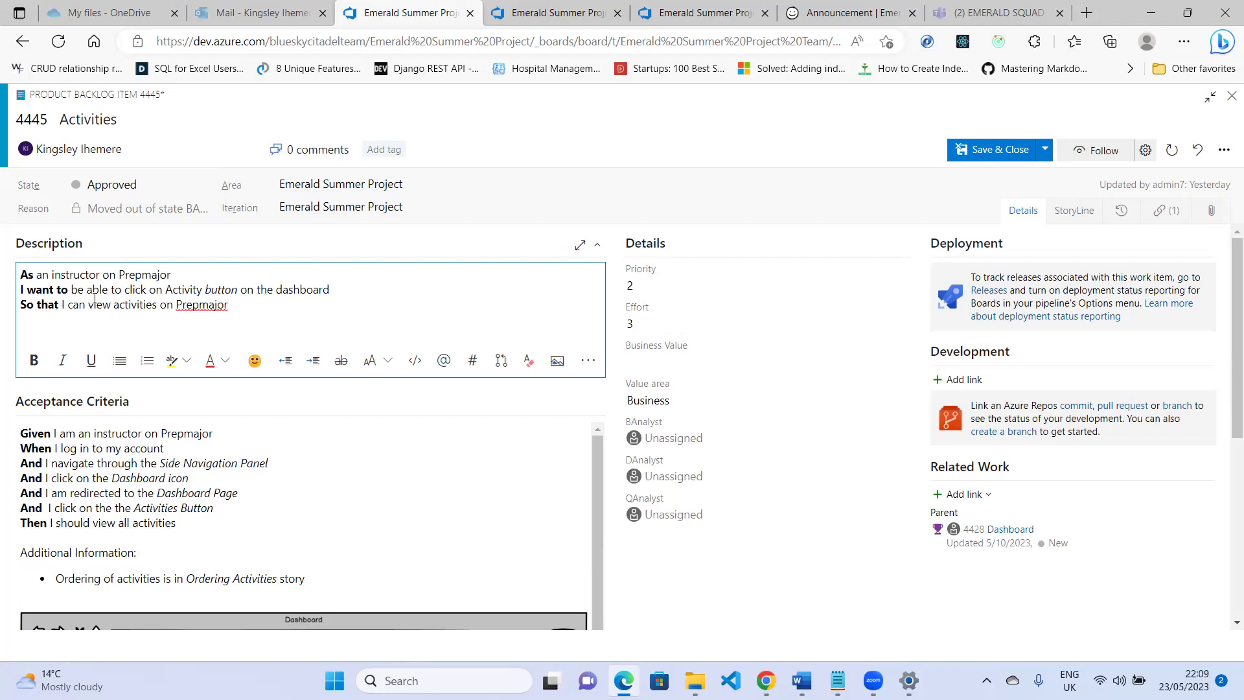
click(167, 289)
text(the)
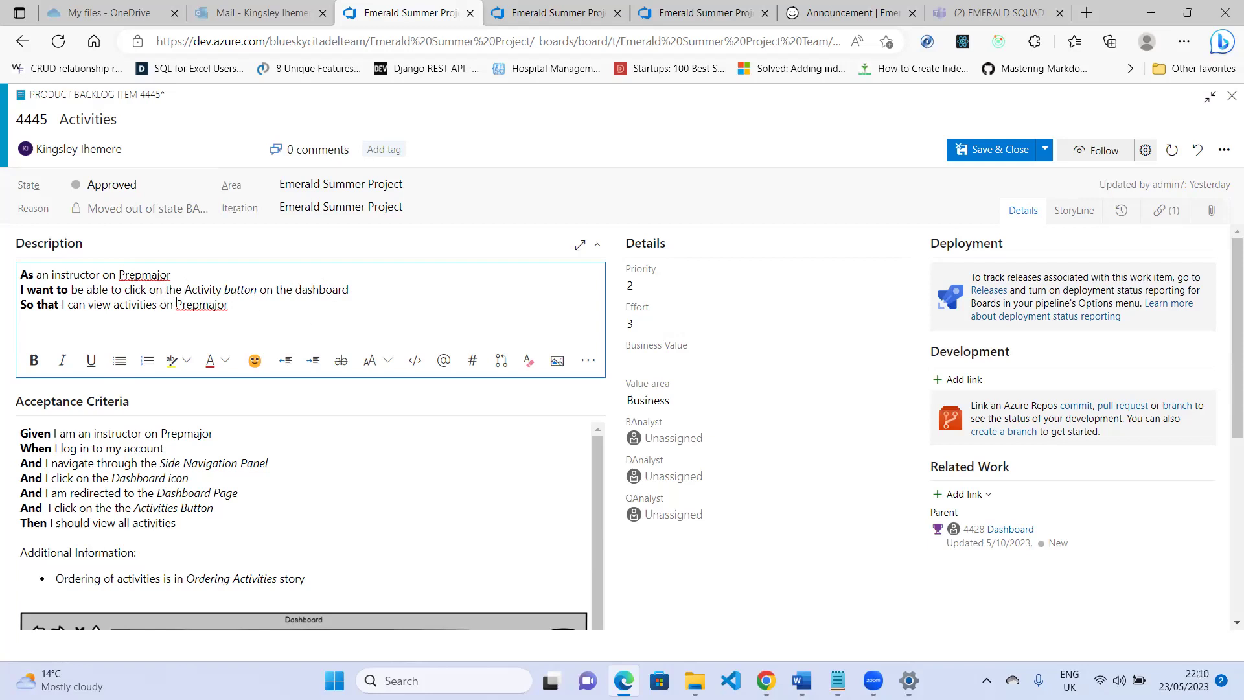
- Reword the end of the description's So that line to "on the Prepmajor website"
key(BackSpace)
text(The Prepmajor website)
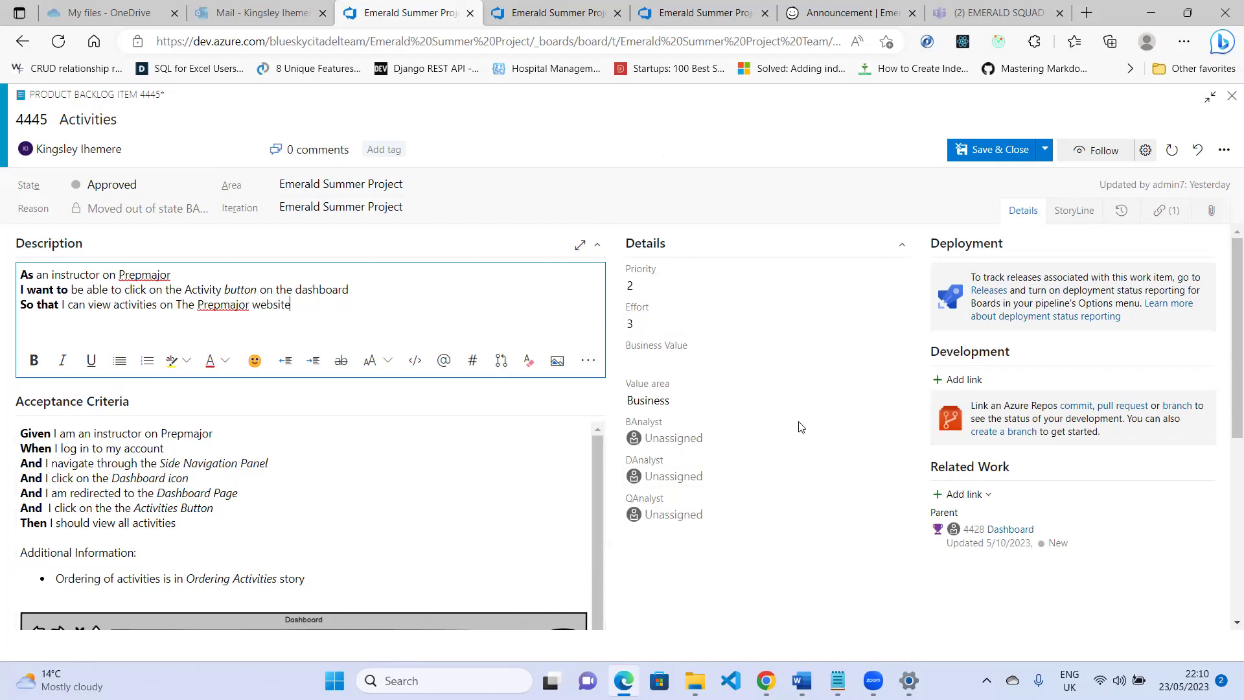
click(194, 304)
key(BackSpace)
text(t)
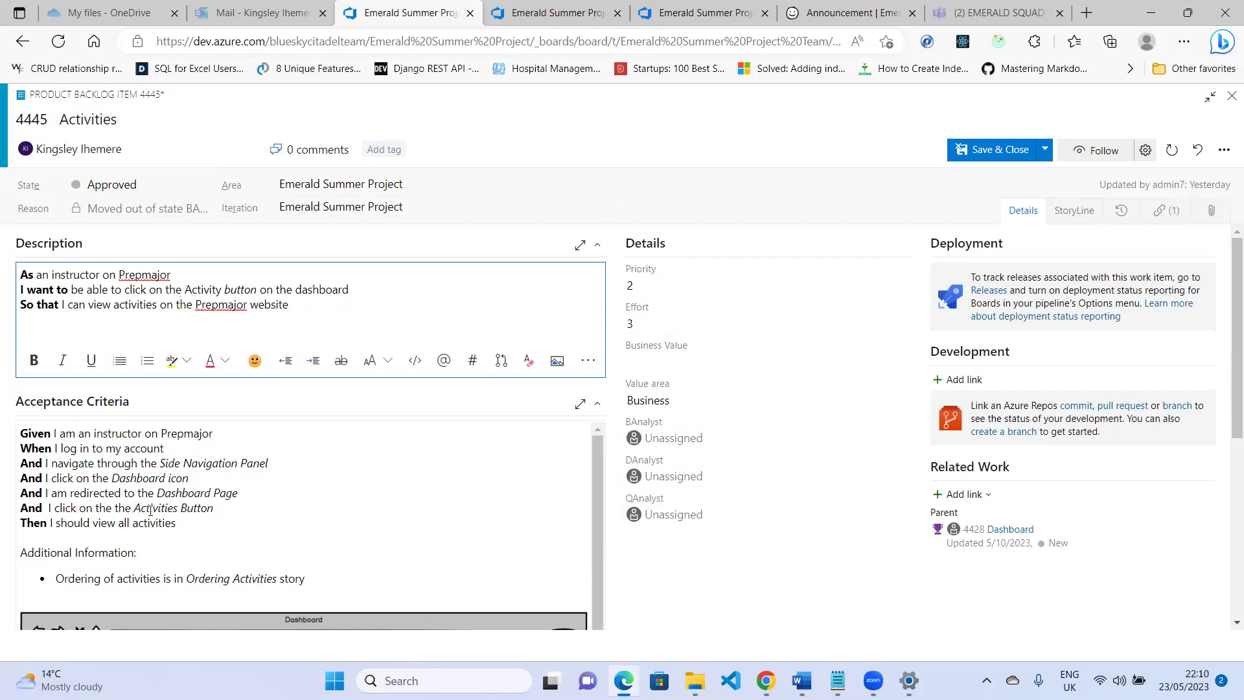
- Delete the duplicate "the" before "Activities Button" in the acceptance criteria
click(107, 509)
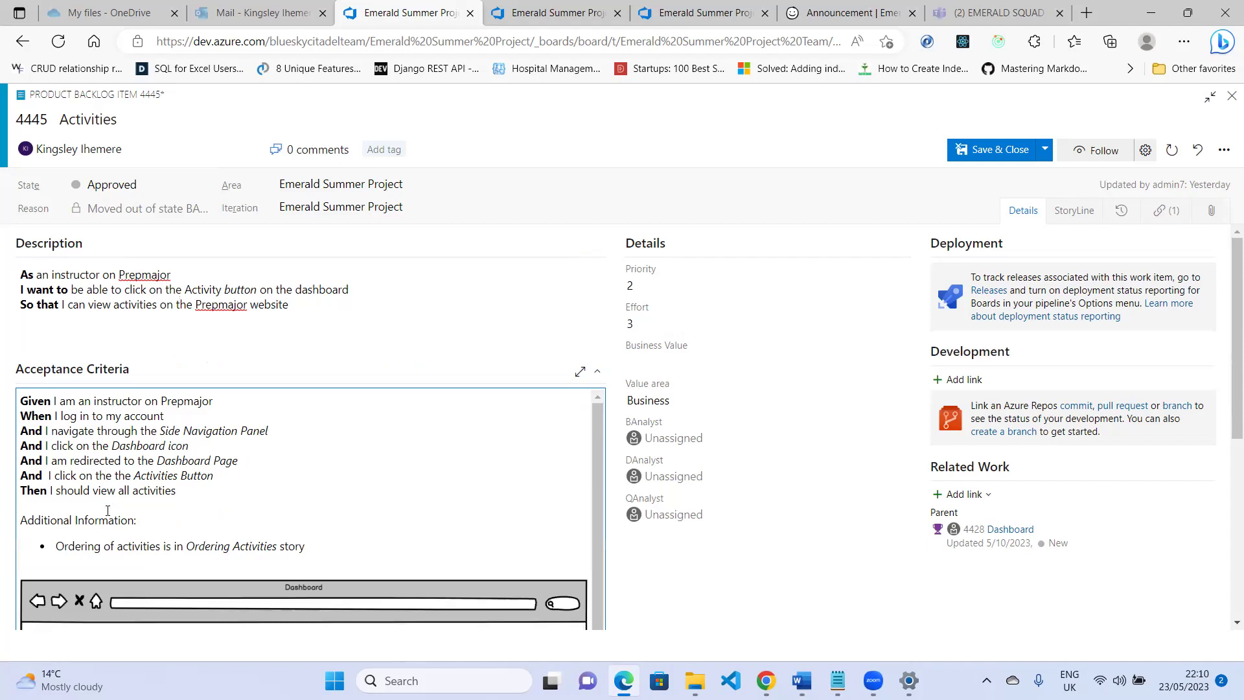
key(BackSpace)
key(BackSpace)
key(BackSpace)
key(BackSpace)
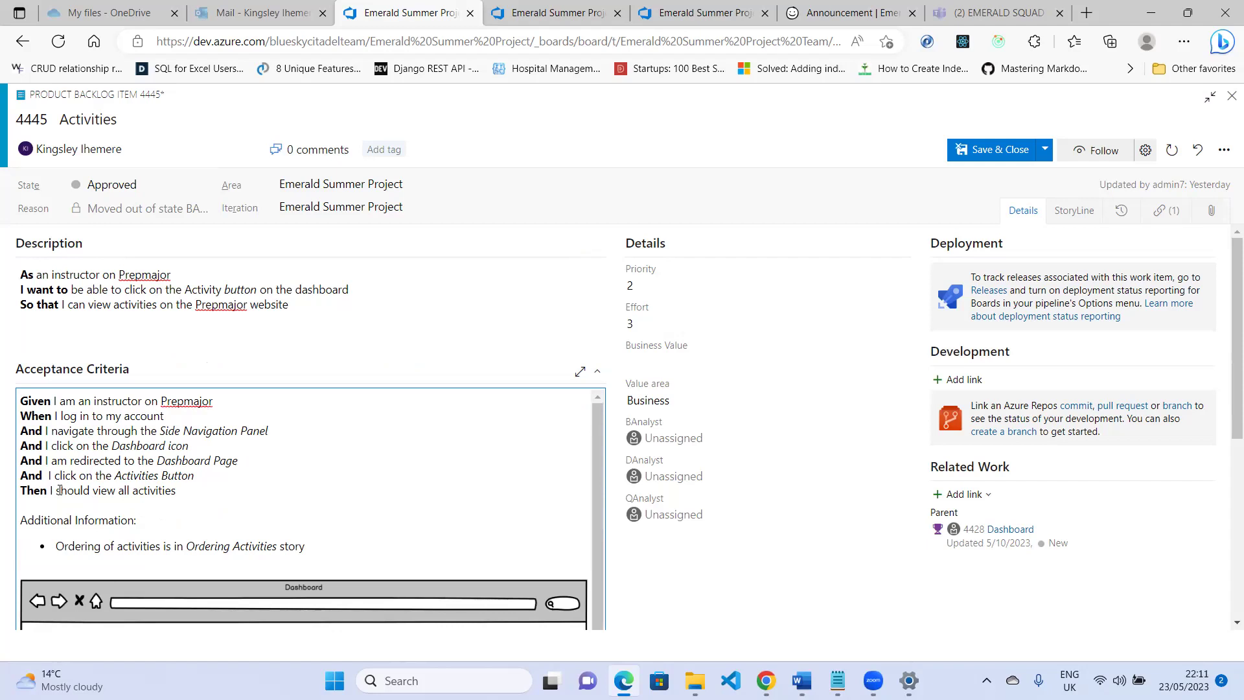
text(be ab)
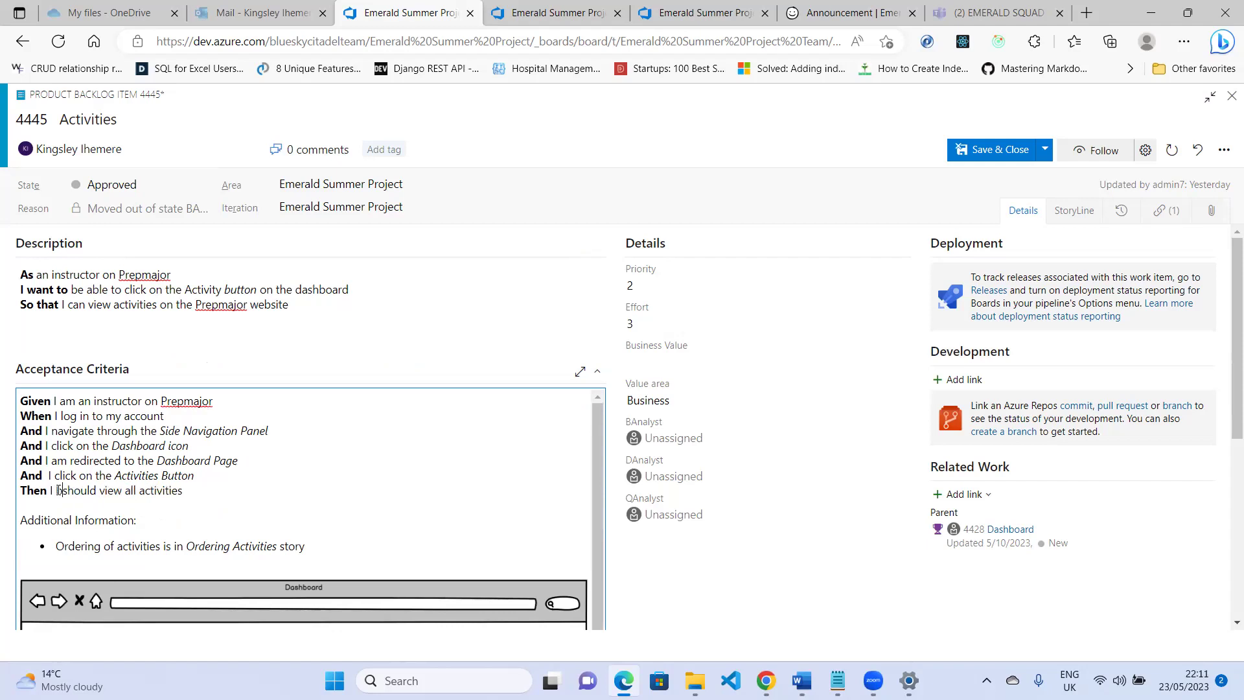
text(le)
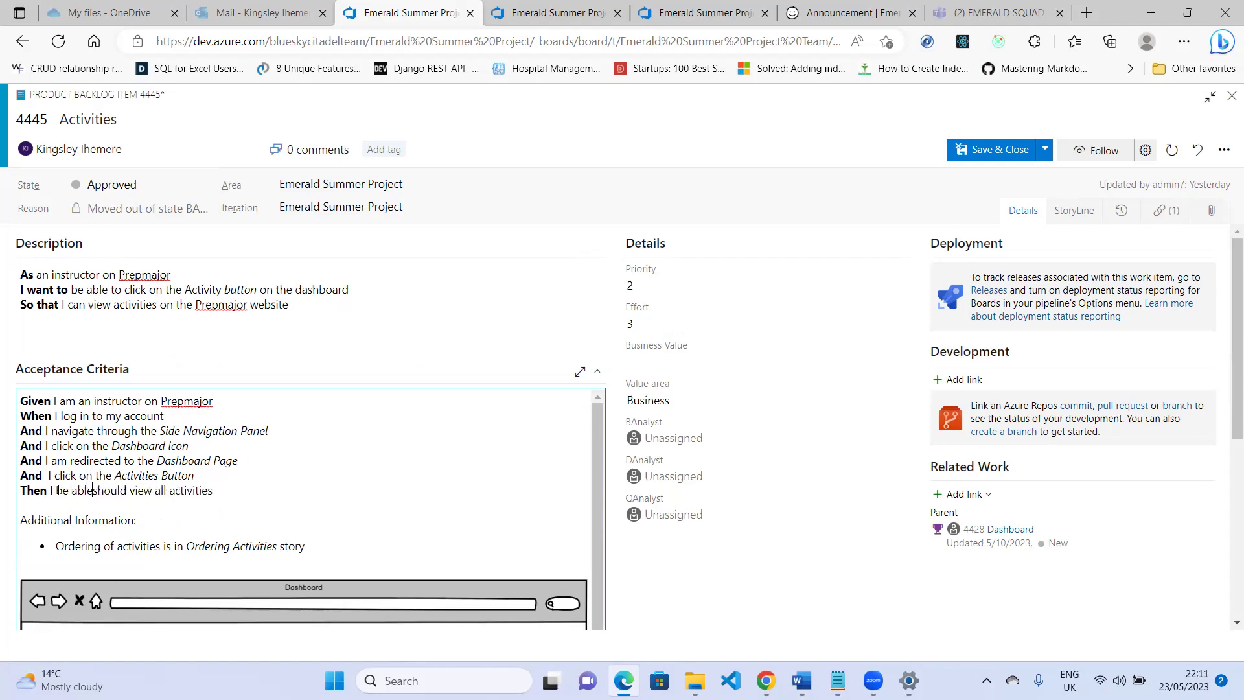
text( to)
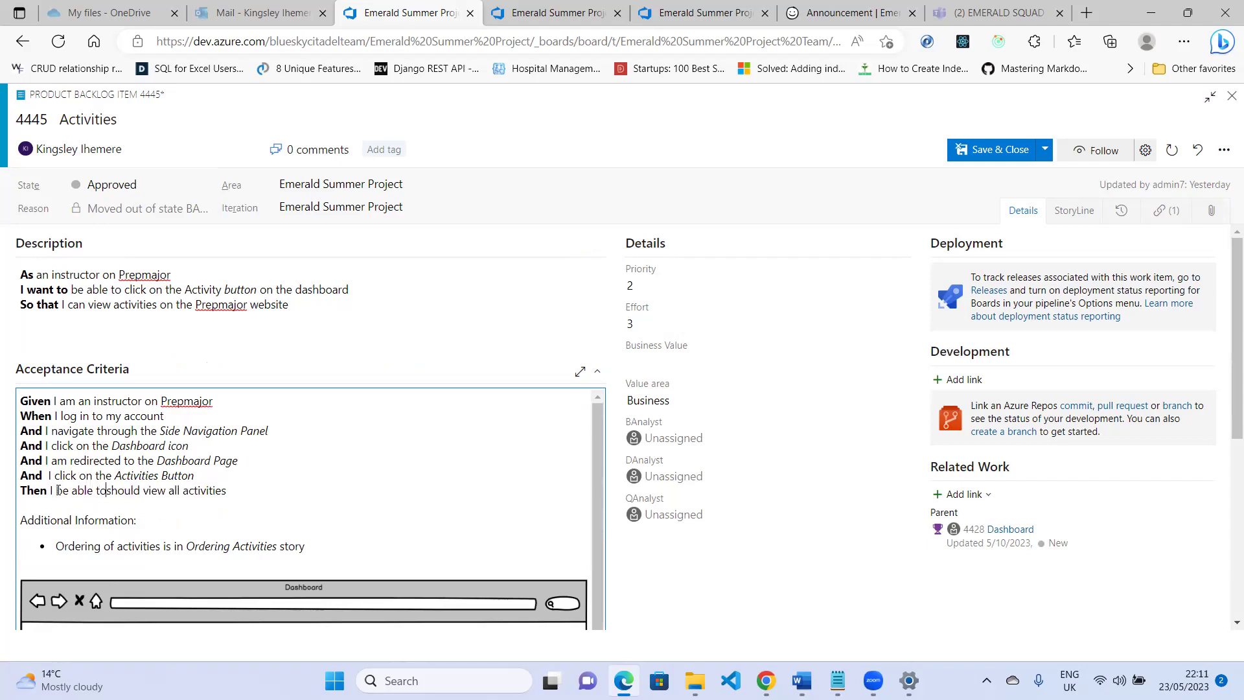
key(BackSpace)
key(BackSpace)
key(BackSpace)
key(BackSpace)
key(BackSpace)
key(BackSpace)
key(BackSpace)
key(BackSpace)
key(BackSpace)
key(BackSpace)
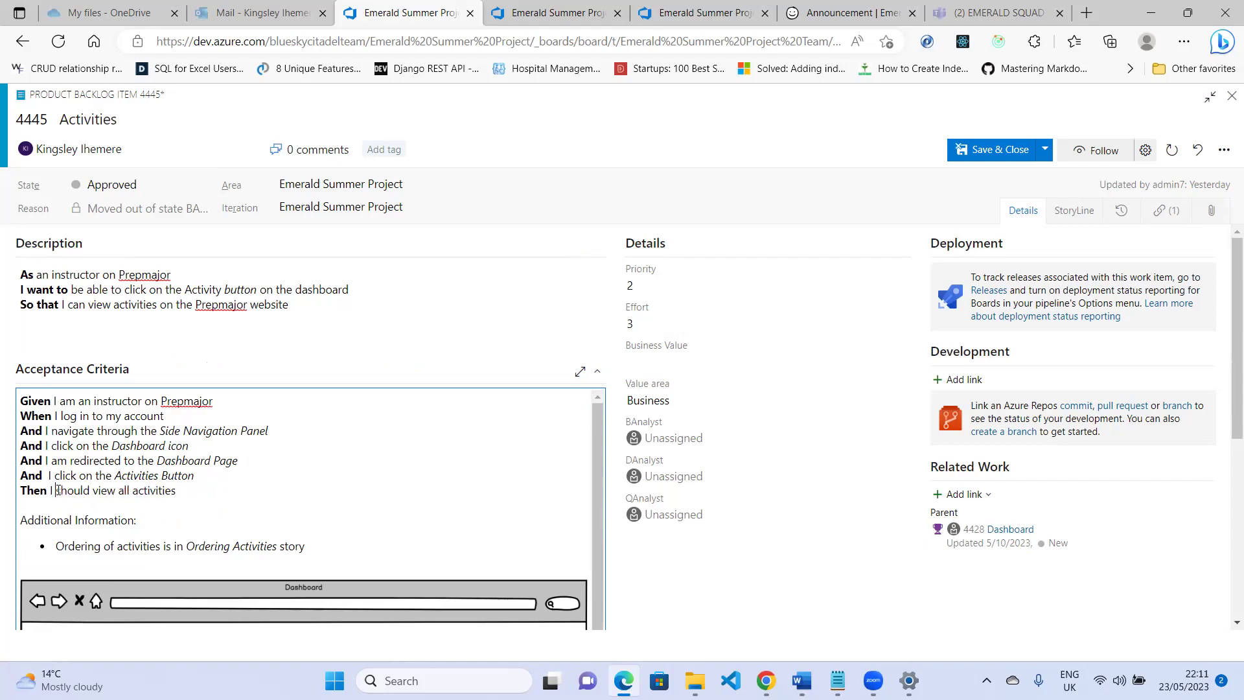
- Insert "be able to" after "should" in the Then line of the acceptance criteria
text(be able to)
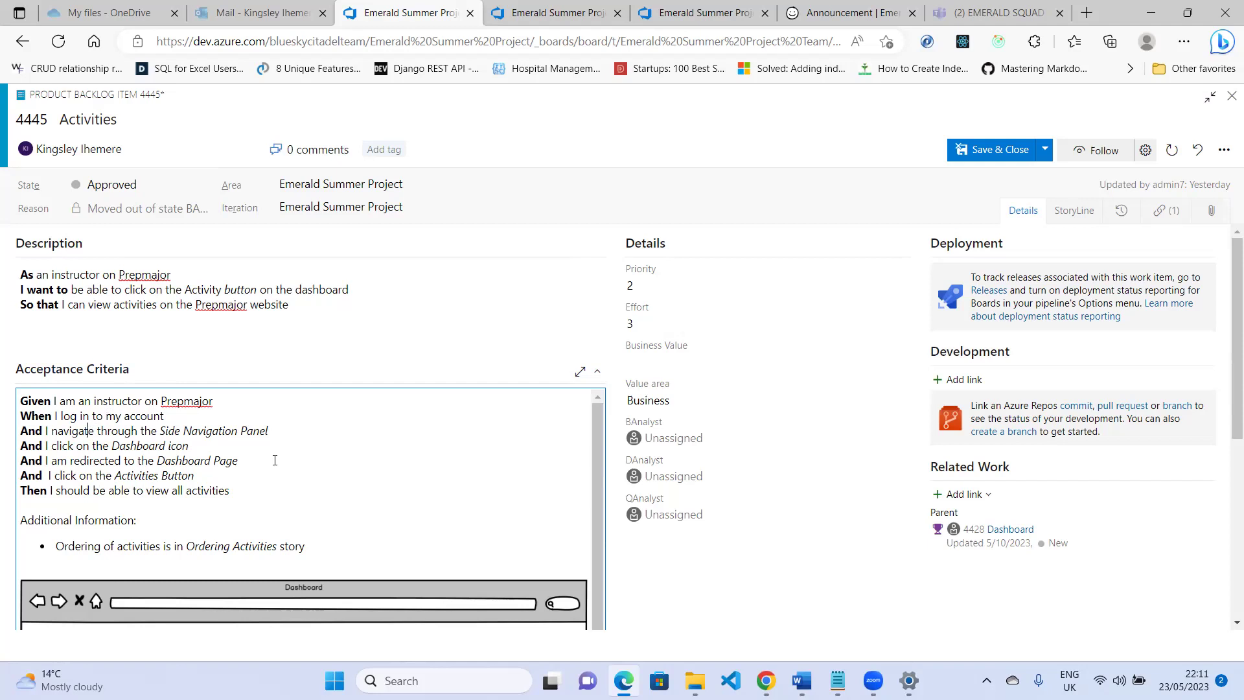
- Replace "navigate through" with "can view" in the Side Navigation Panel line of the acceptance criteria
key(BackSpace)
key(BackSpace)
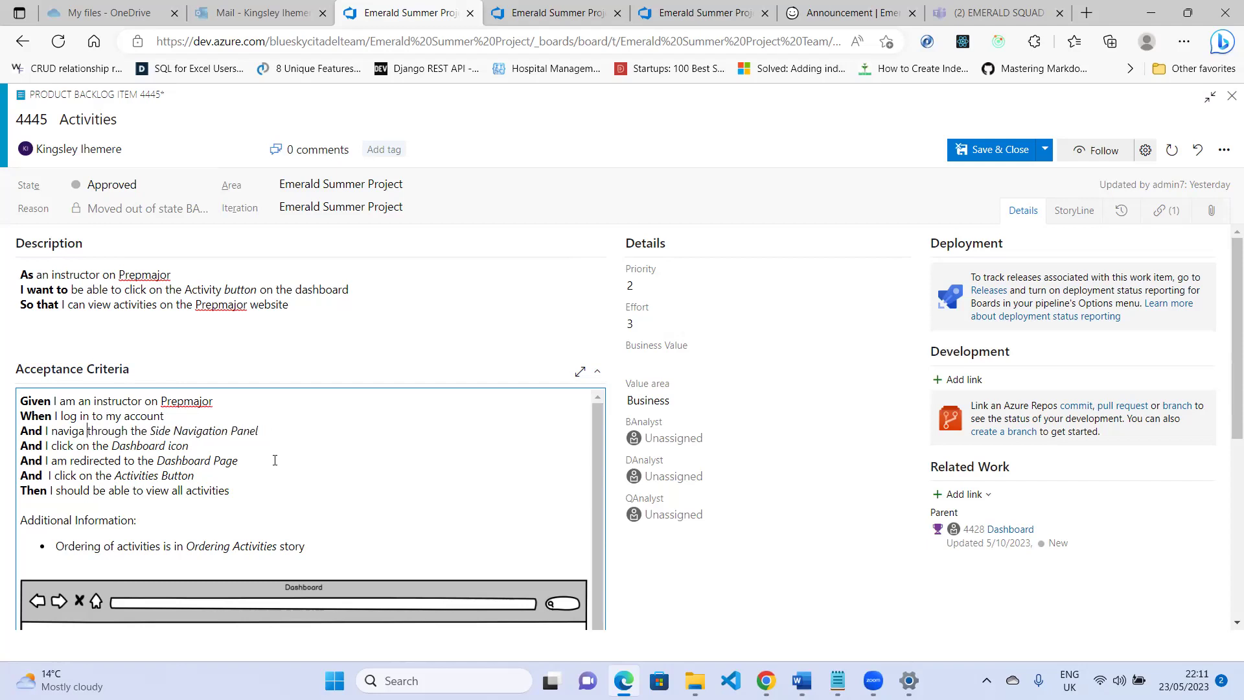
key(BackSpace)
key(BackSpace)
key(BackSpace)
key(BackSpace)
key(BackSpace)
key(BackSpace)
key(BackSpace)
key(BackSpace)
key(BackSpace)
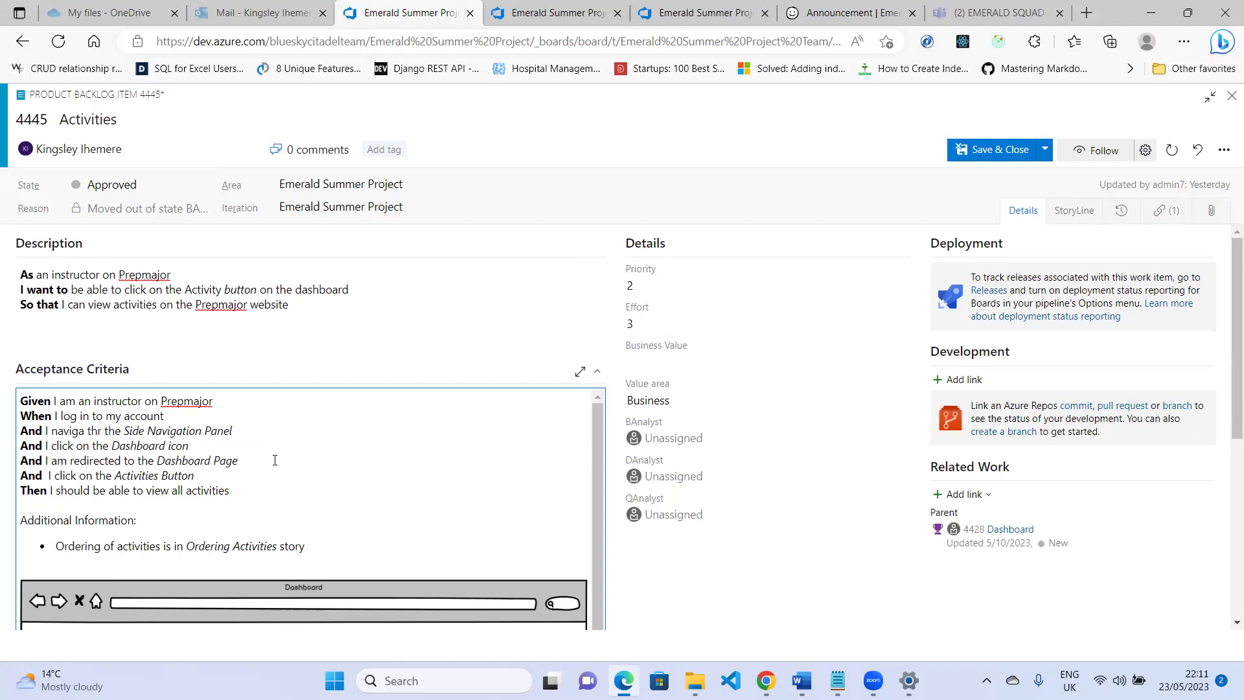
key(BackSpace)
key(BackSpace)
key(BackSpace)
key(BackSpace)
key(BackSpace)
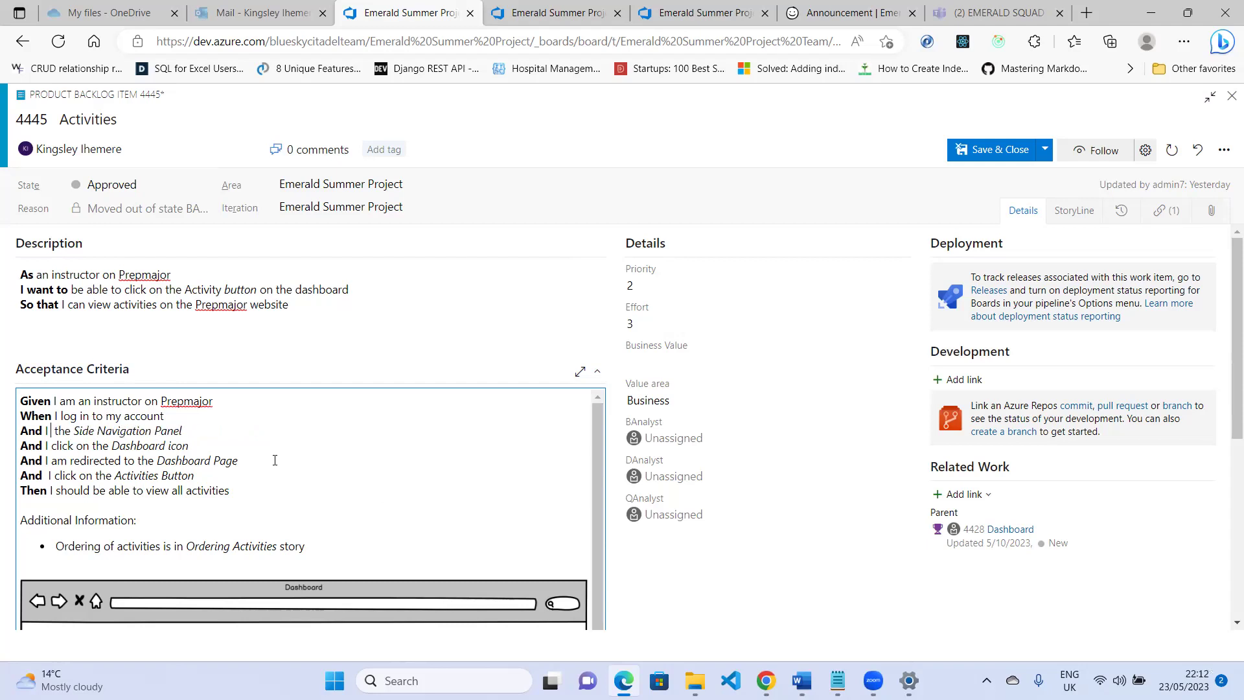
text(can view)
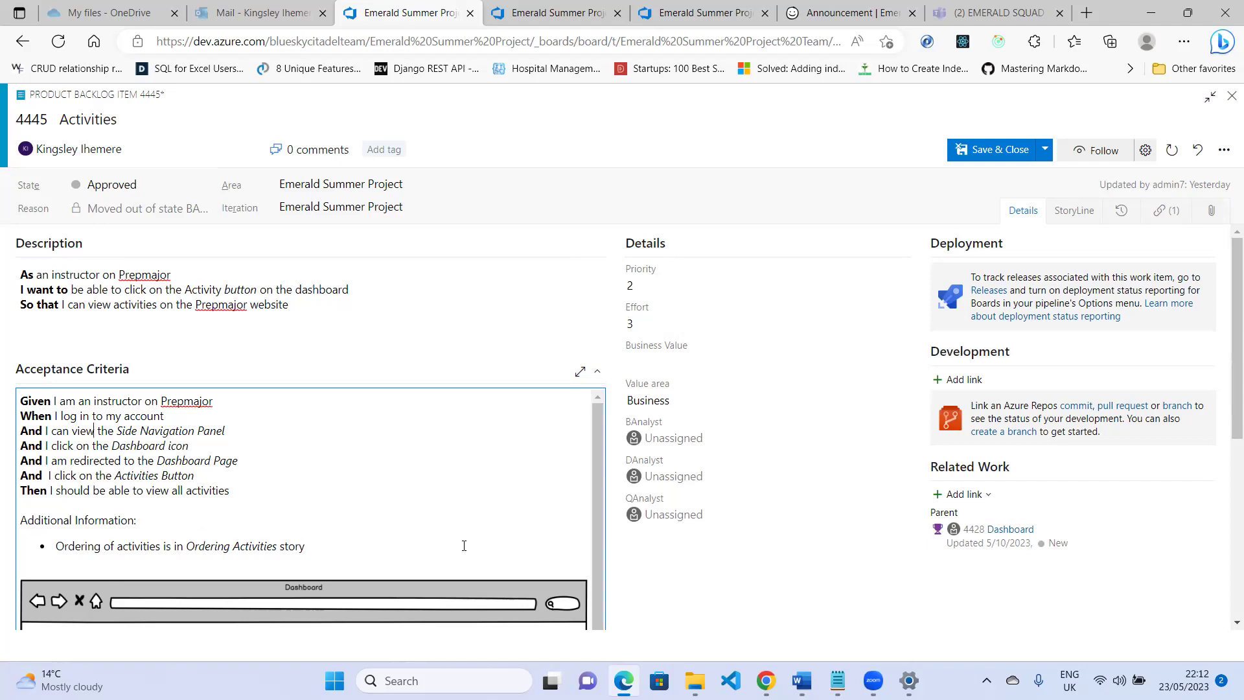
- Examine the Ordering Activities note under Additional Information and the Activities dashboard mockup in the acceptance criteria
click(162, 551)
drag(197, 554, 302, 552)
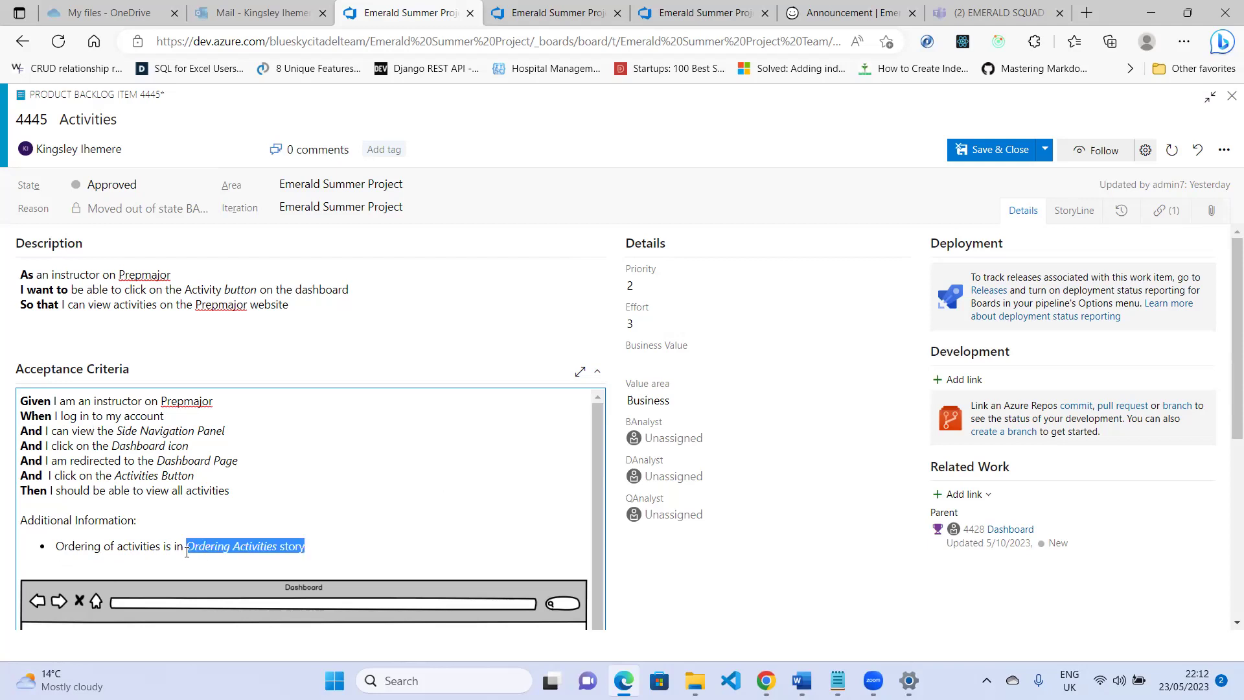
click(313, 548)
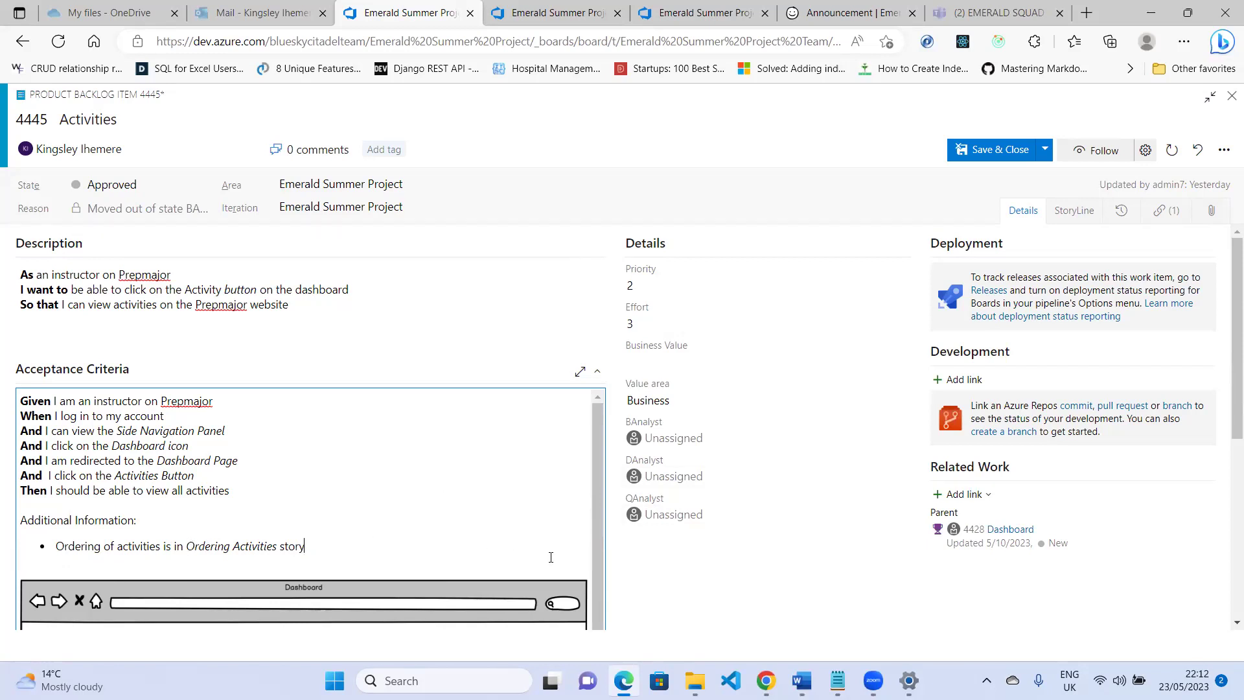
scroll(635, 563, down, 1)
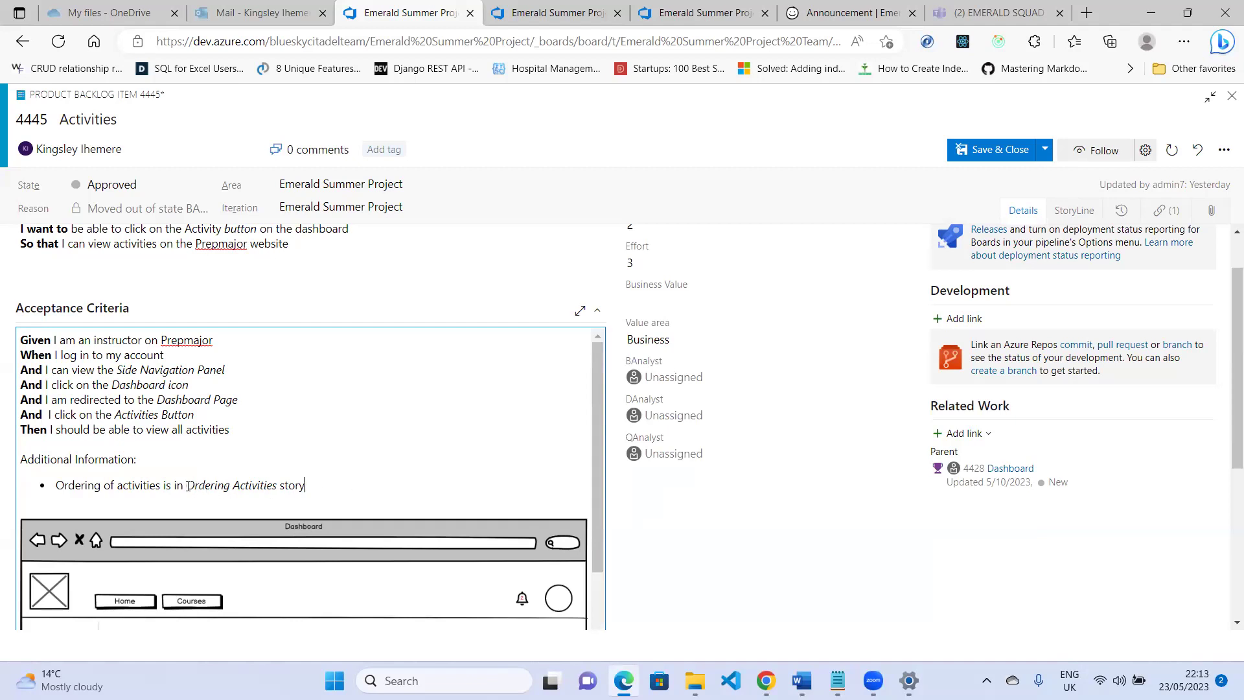
drag(186, 486, 277, 493)
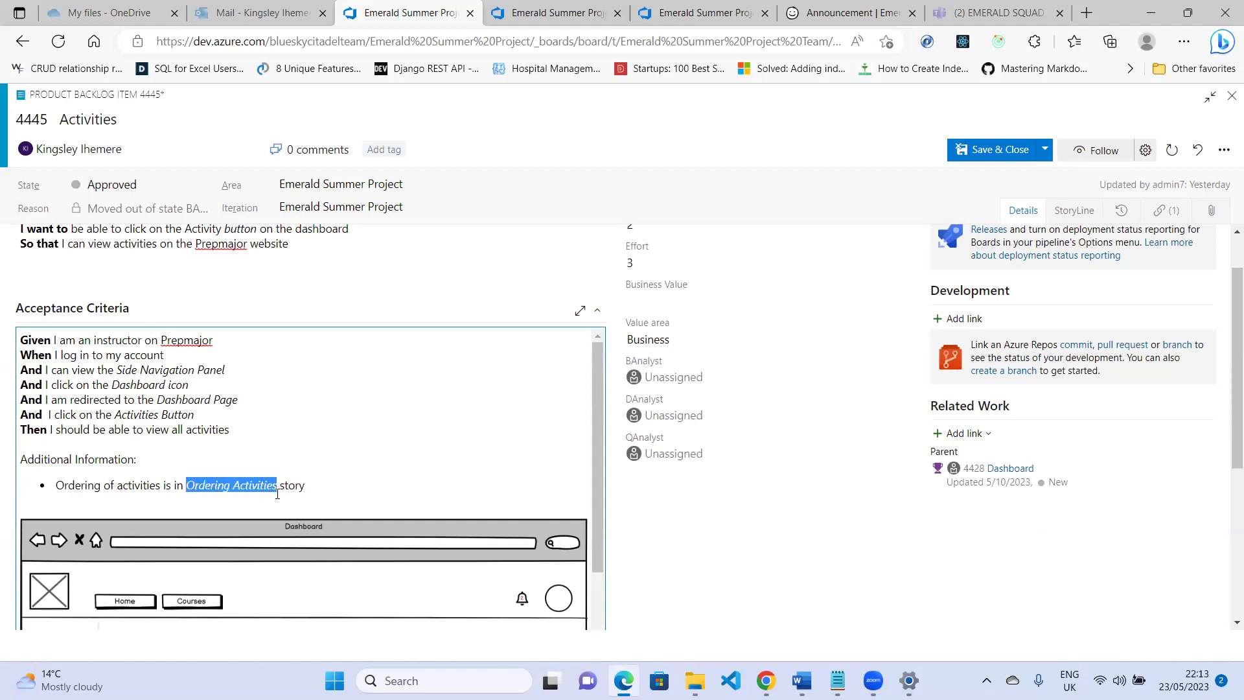
click(316, 485)
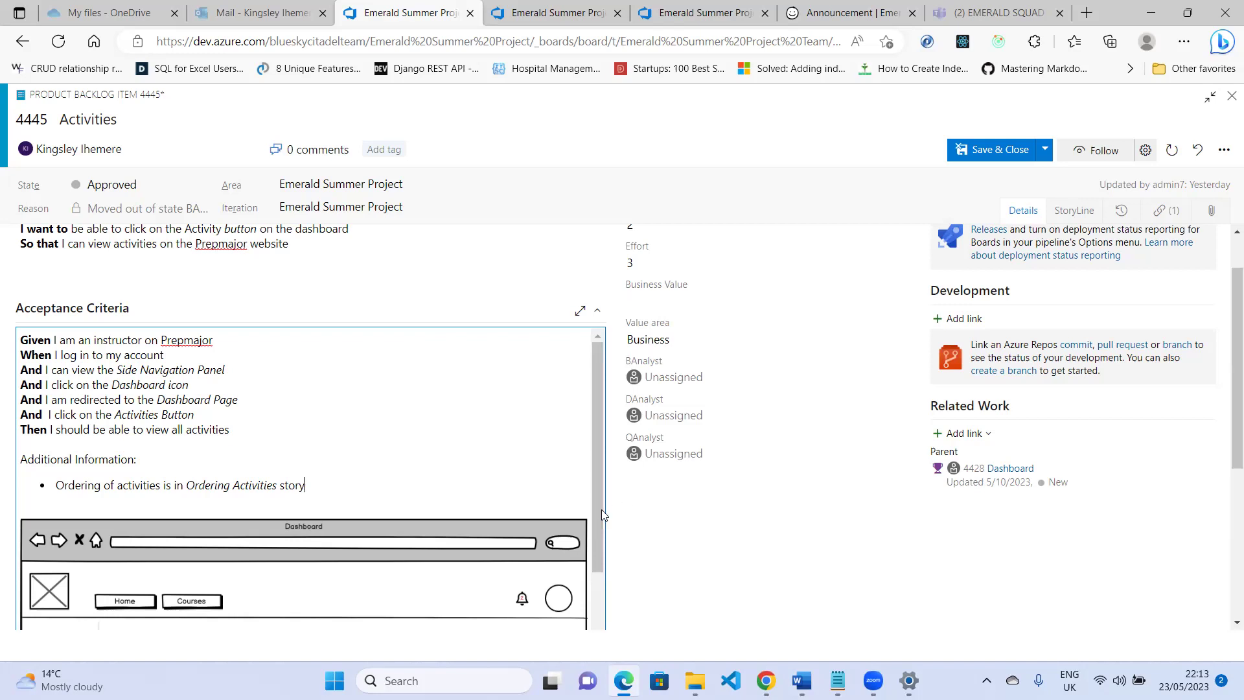
scroll(597, 516, down, 2)
scroll(597, 515, down, 2)
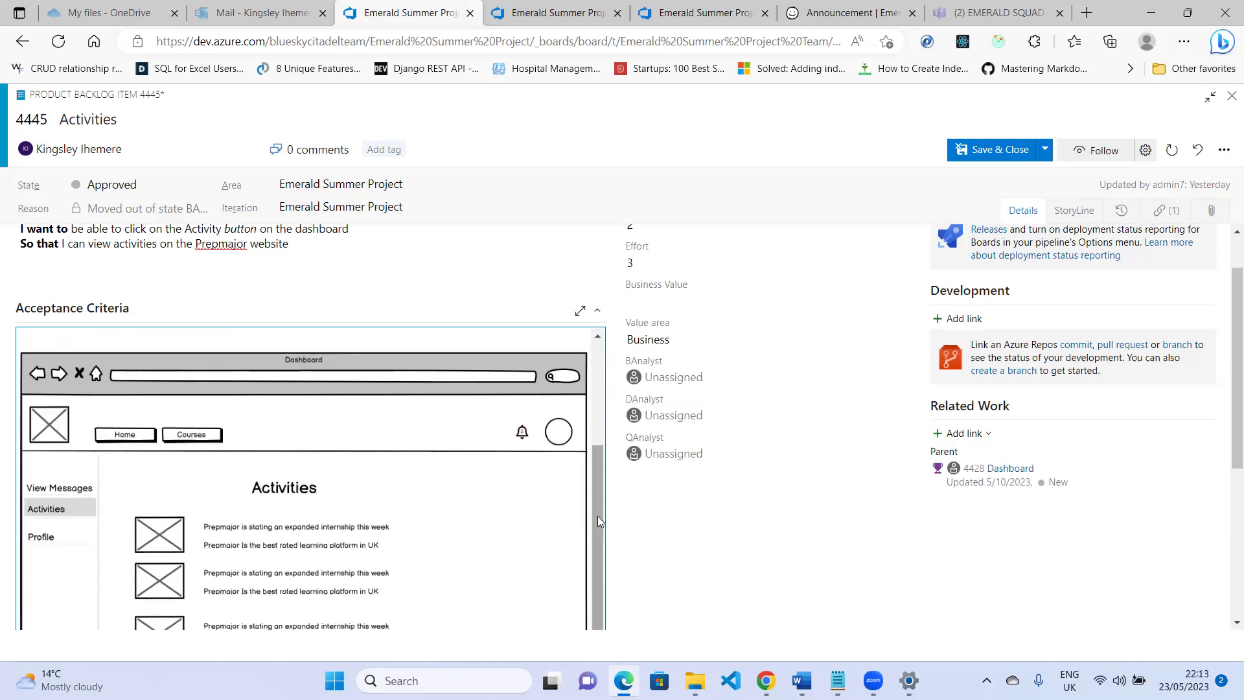
scroll(750, 468, down, 1)
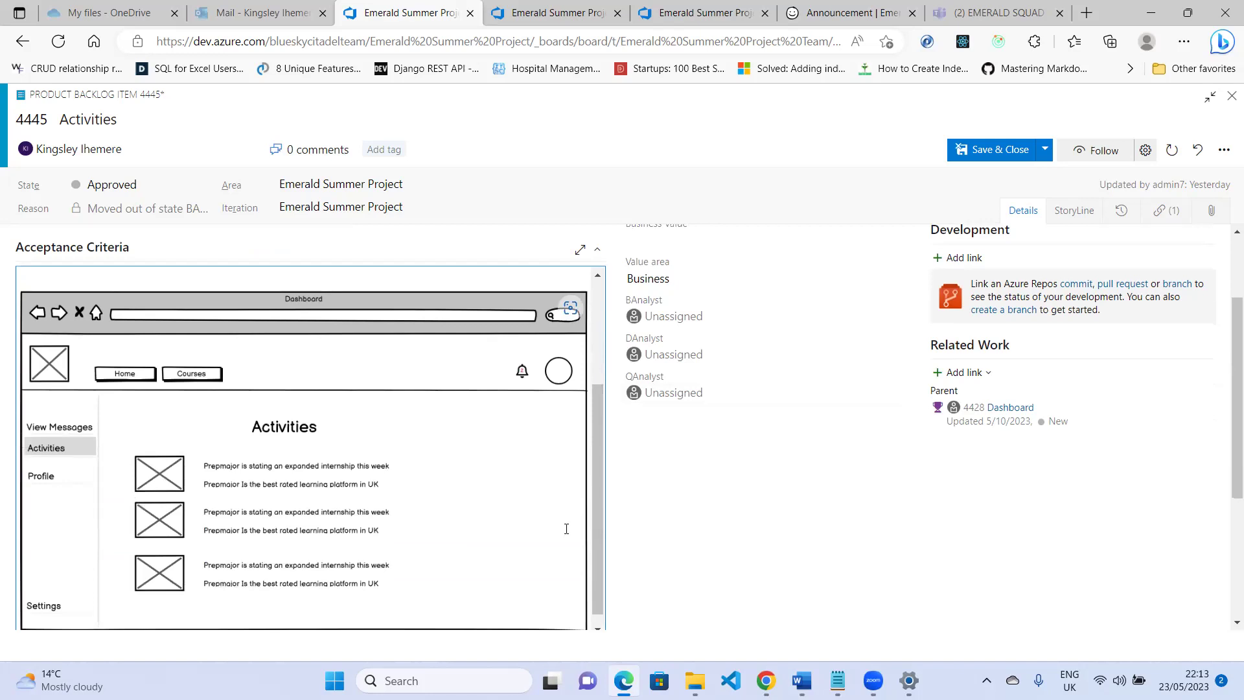
- Post a discussion comment on the Activities item that mentions the item's assignee and reads "to create Ordering Activities Story"
scroll(653, 486, down, 4)
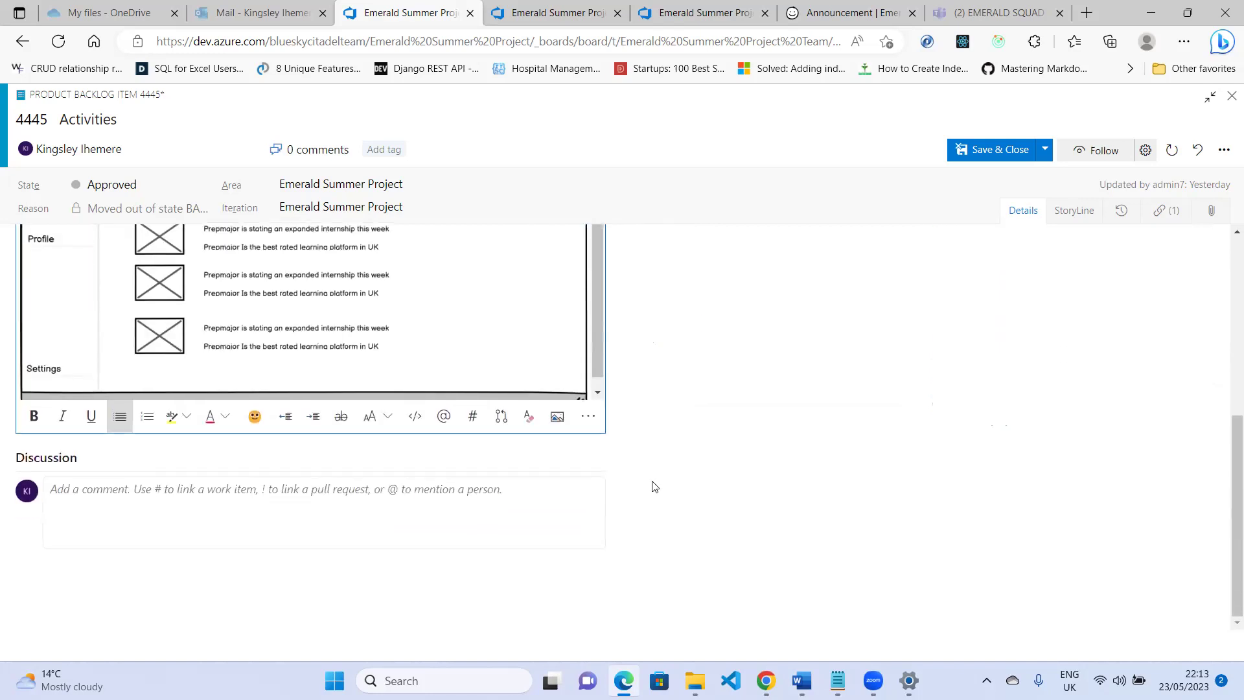
click(172, 496)
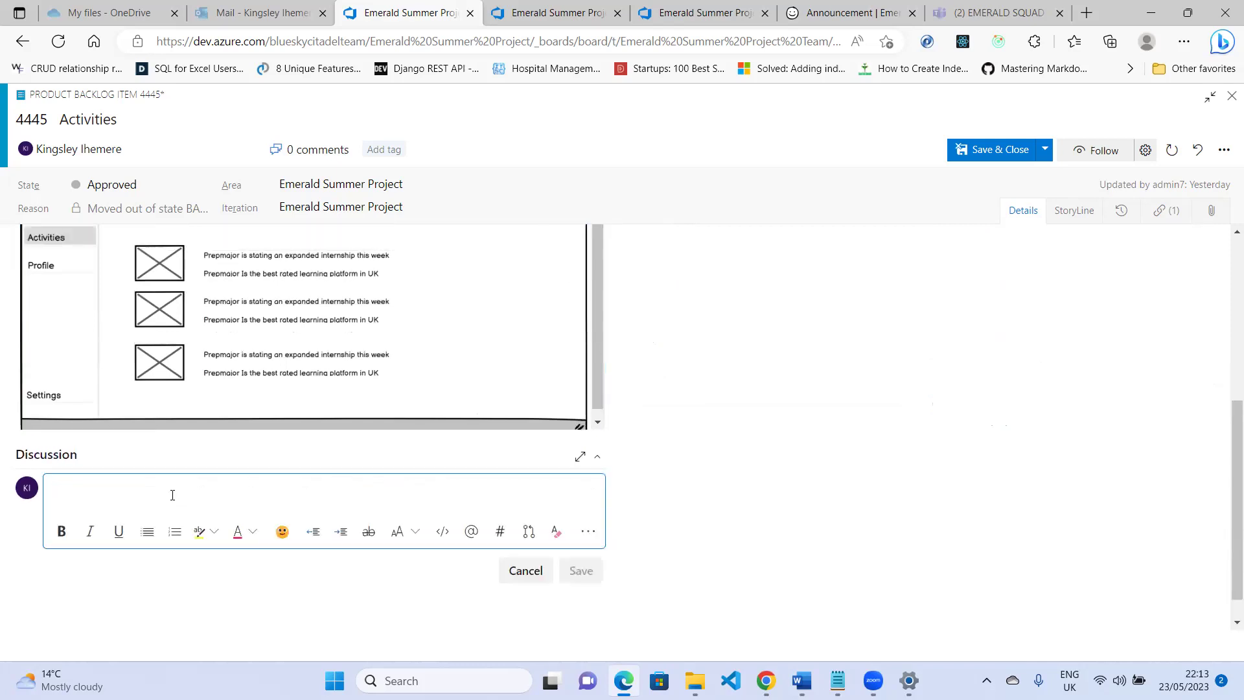
text(@)
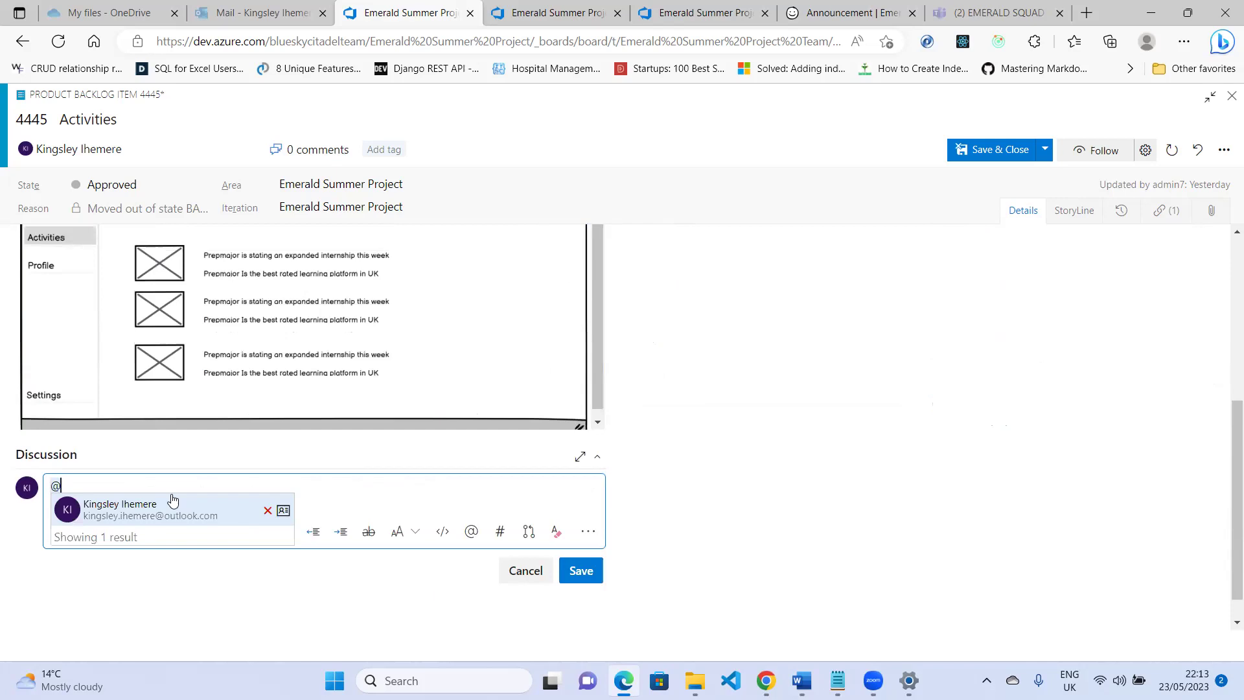
click(173, 504)
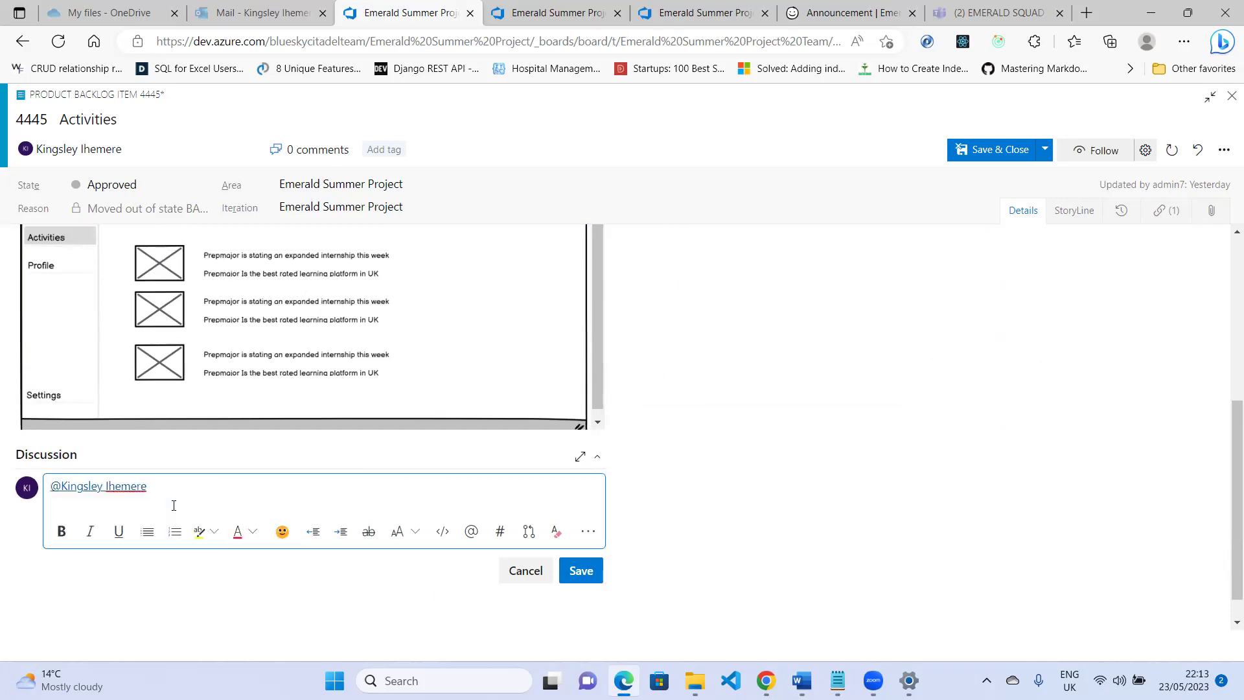
text(to create Ordering A)
text(ctivities)
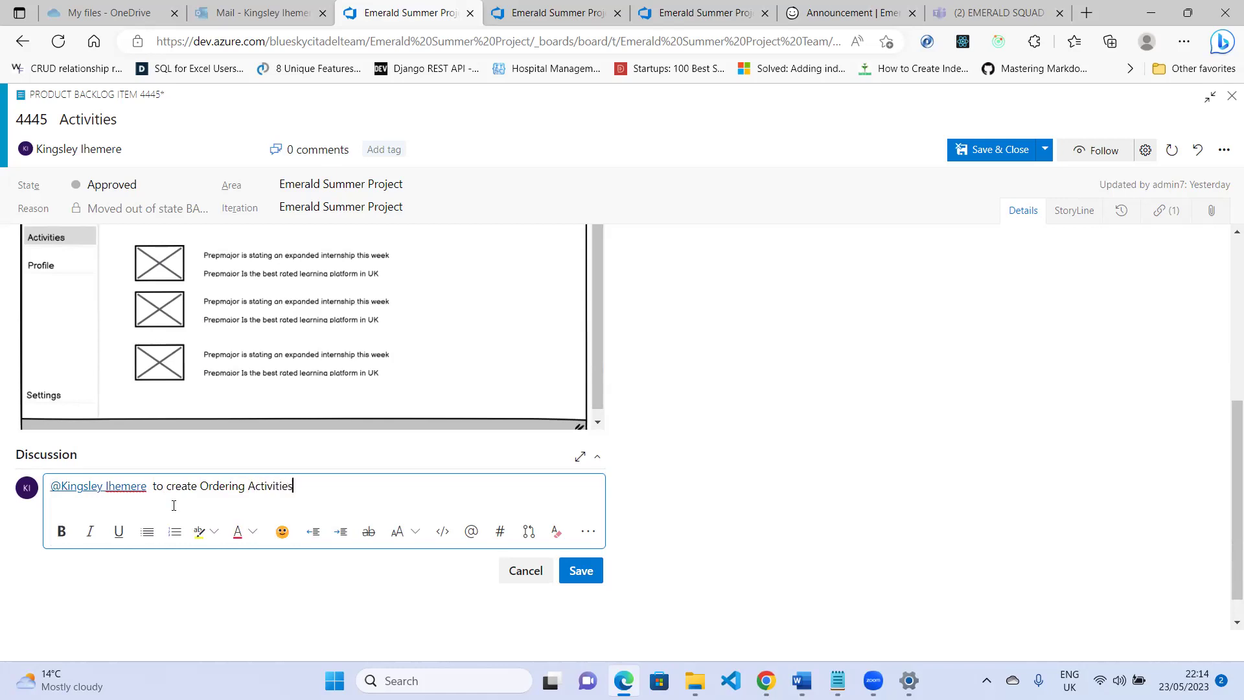
text( Story)
click(580, 573)
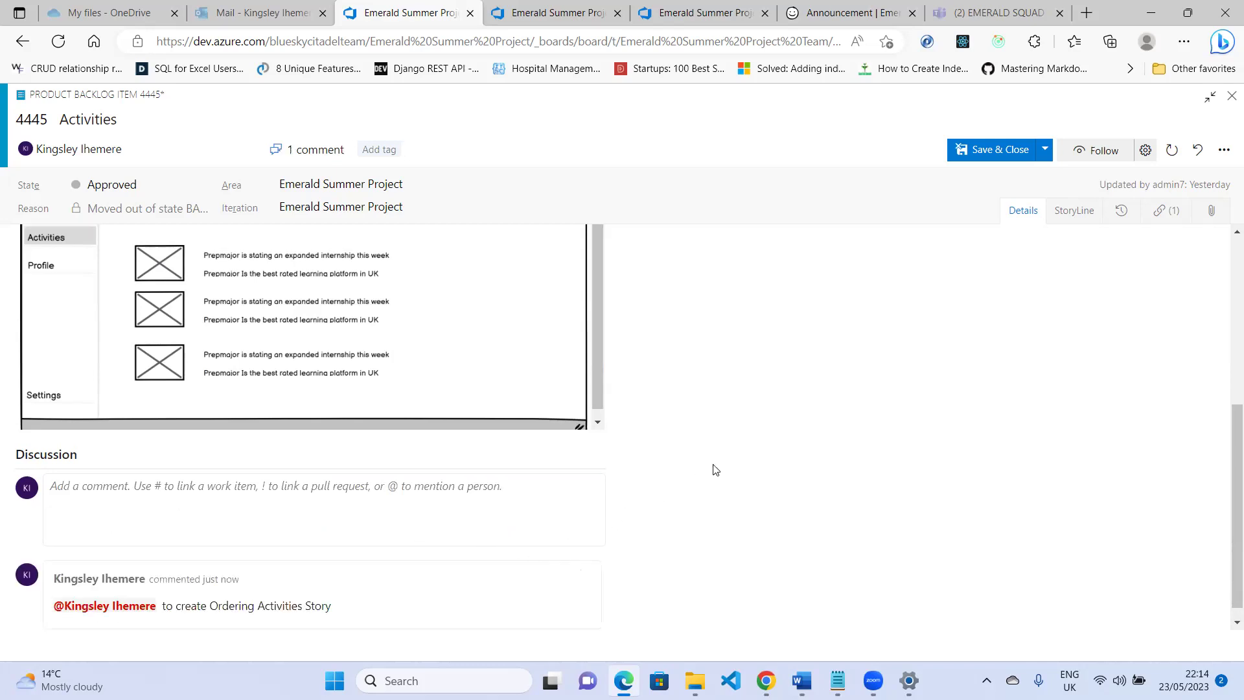
- Recheck the mockup and acceptance criteria of the Activities item, and save and close the item
scroll(736, 407, up, 3)
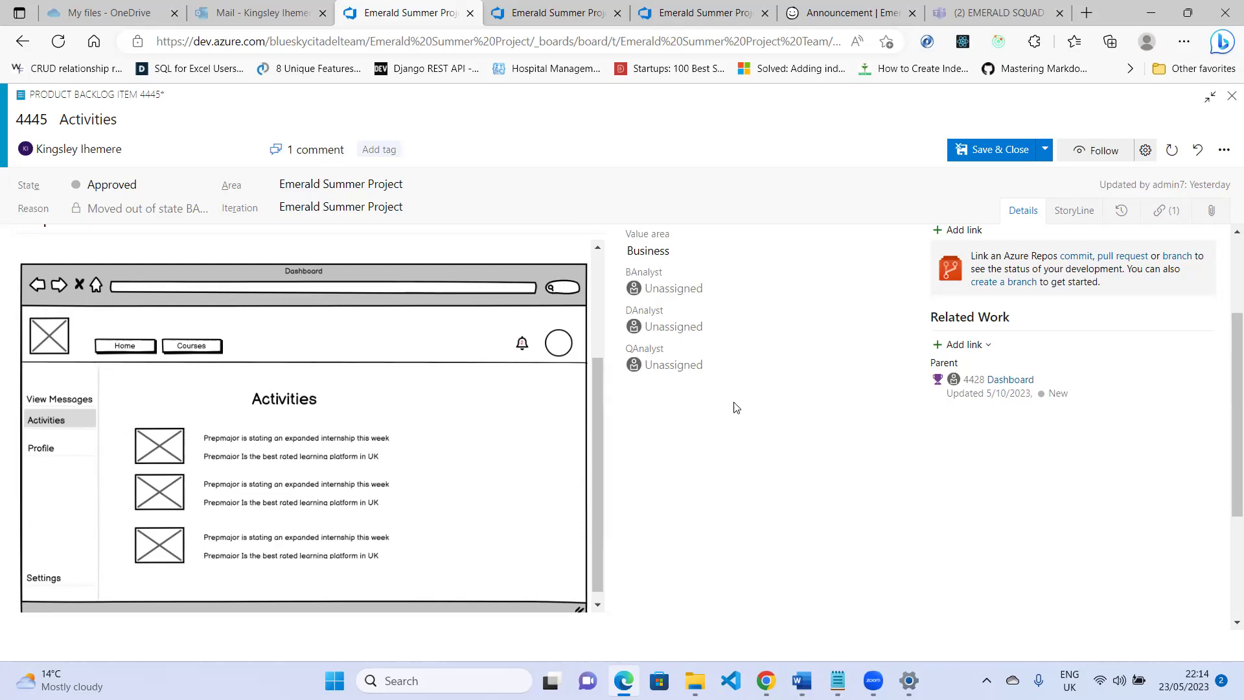
scroll(588, 466, down, 1)
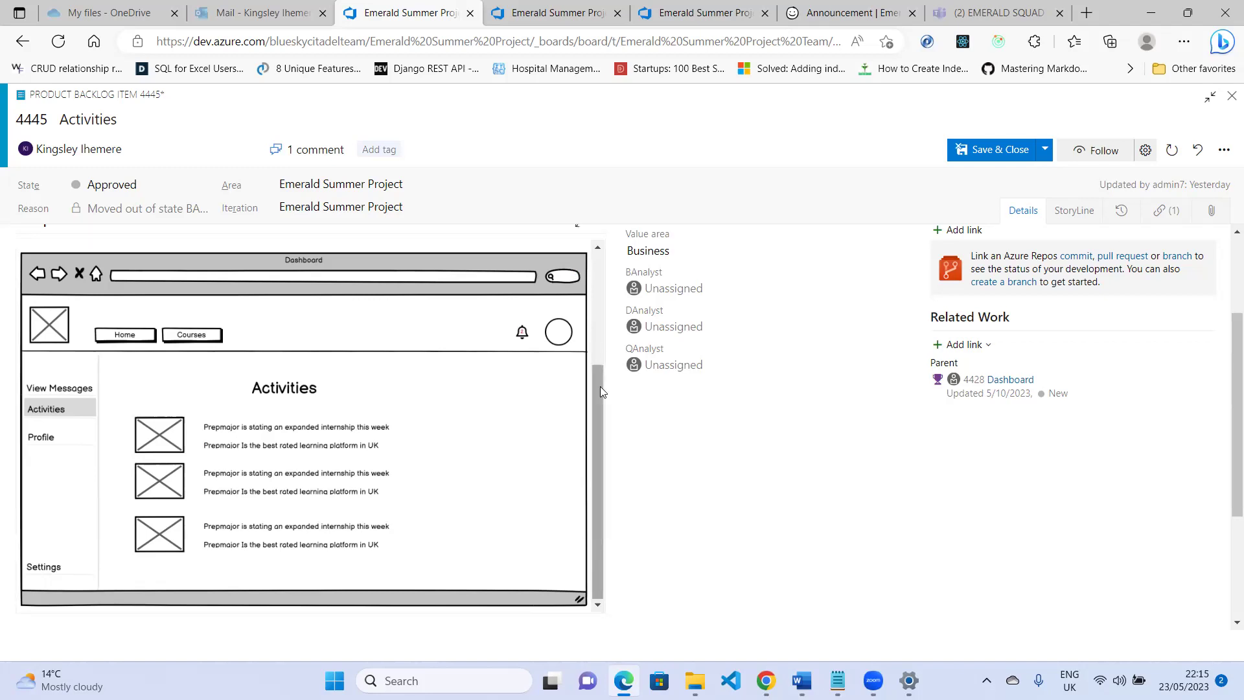
scroll(600, 386, up, 2)
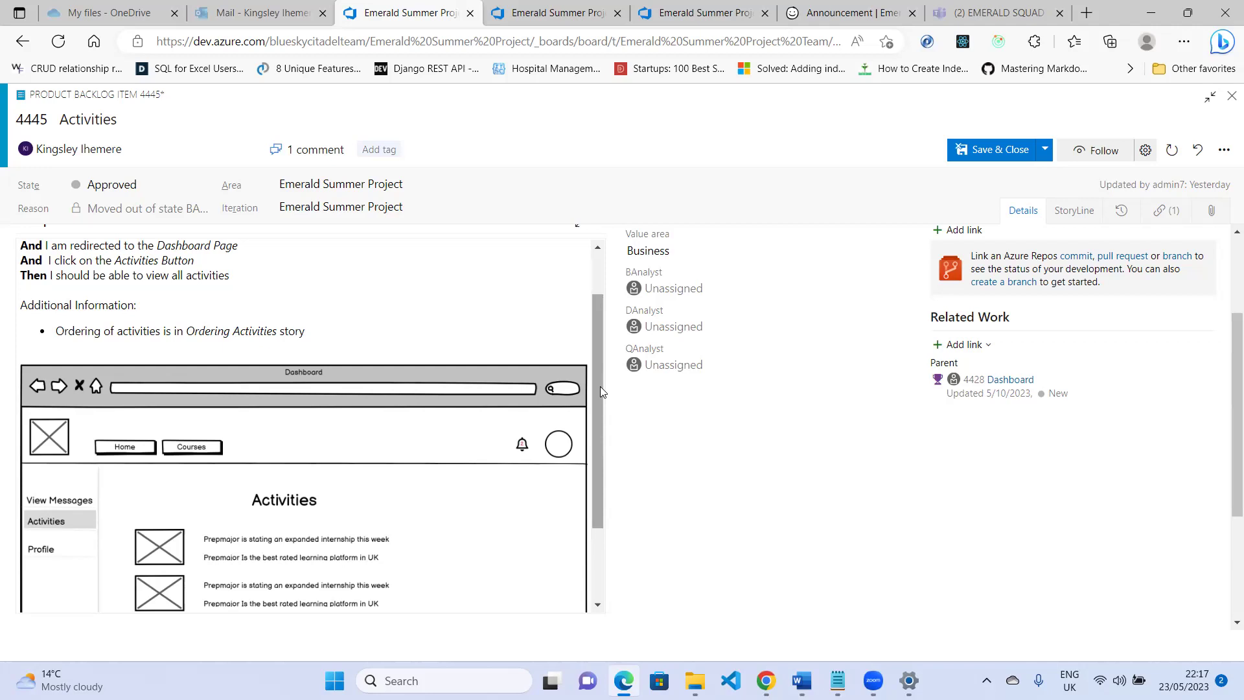
click(1009, 150)
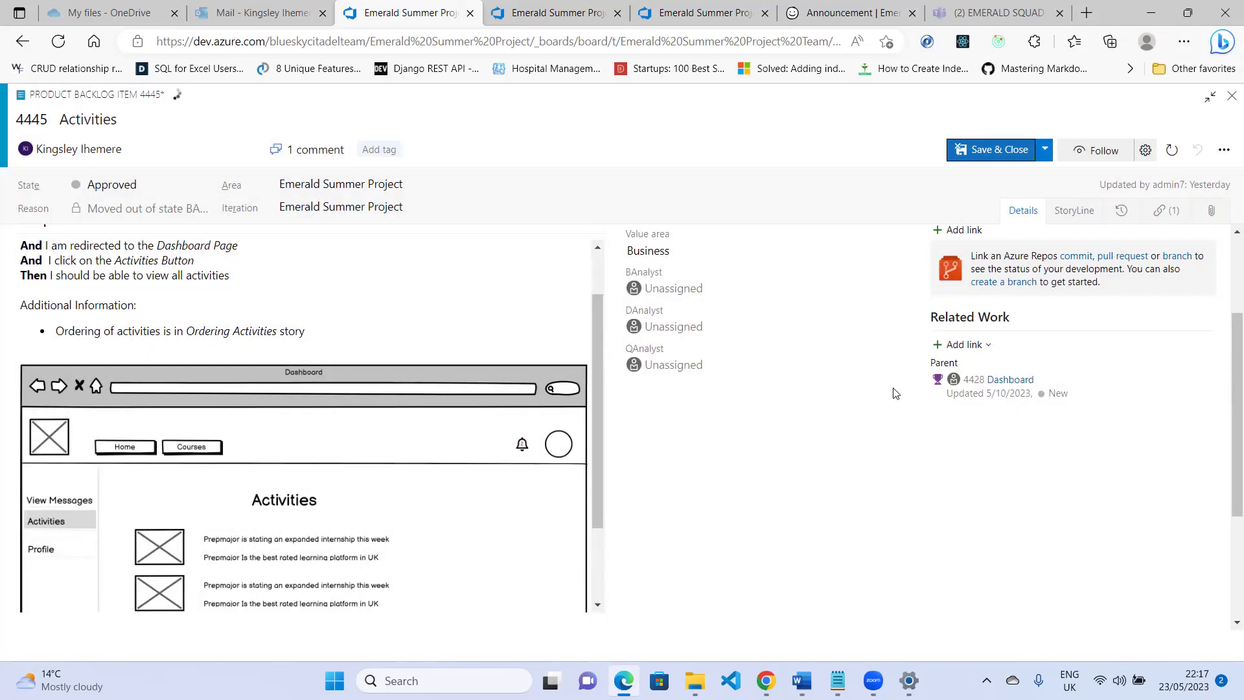
- Open the Notifications item from the Approved column and capitalise "Prepmajor" in the description's As line
scroll(860, 472, down, 2)
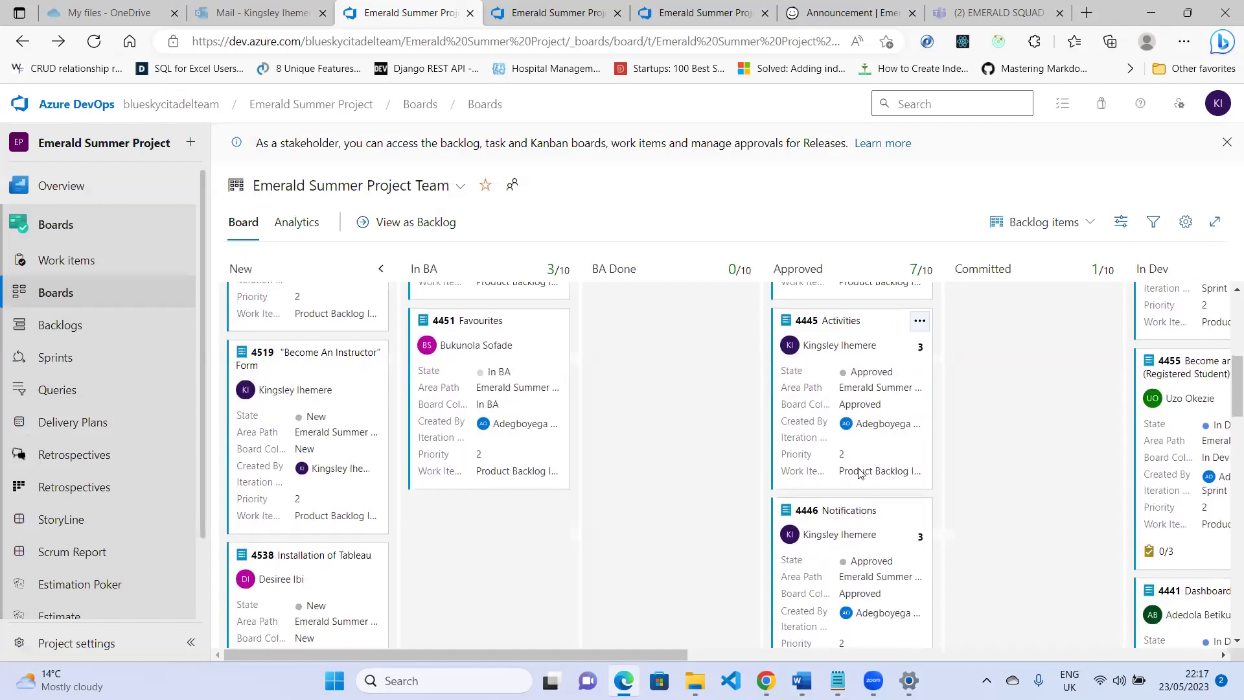
click(858, 492)
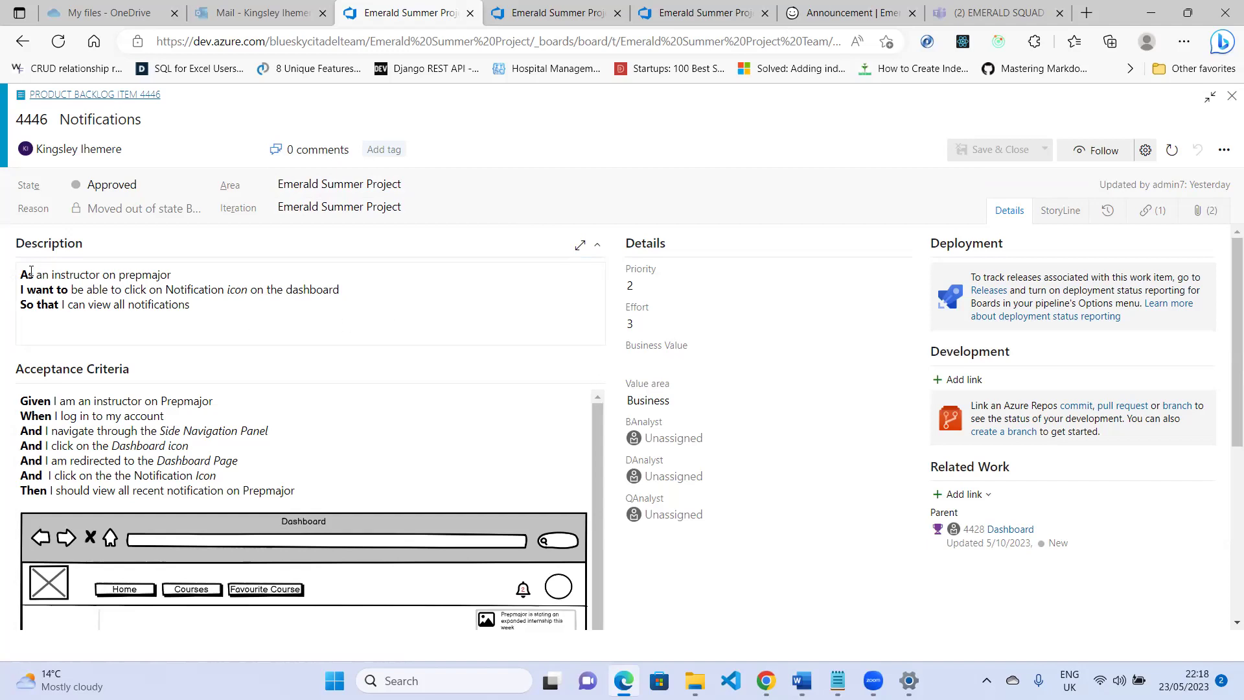
click(127, 275)
key(BackSpace)
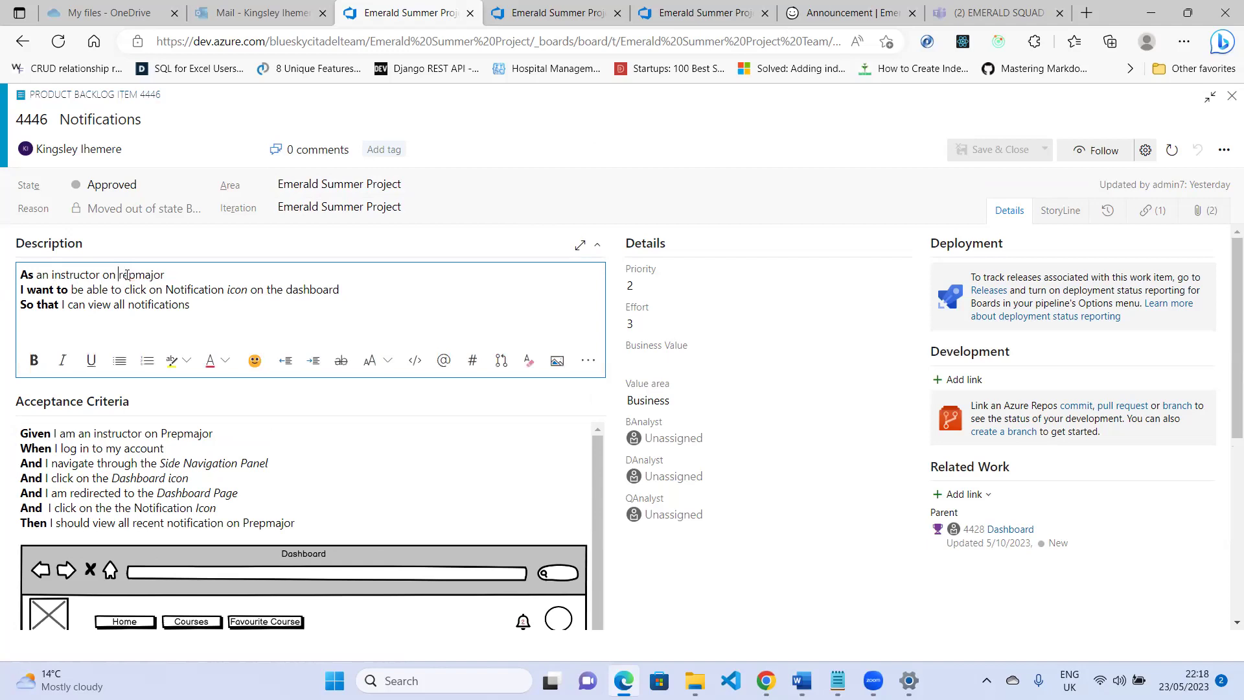
text(P)
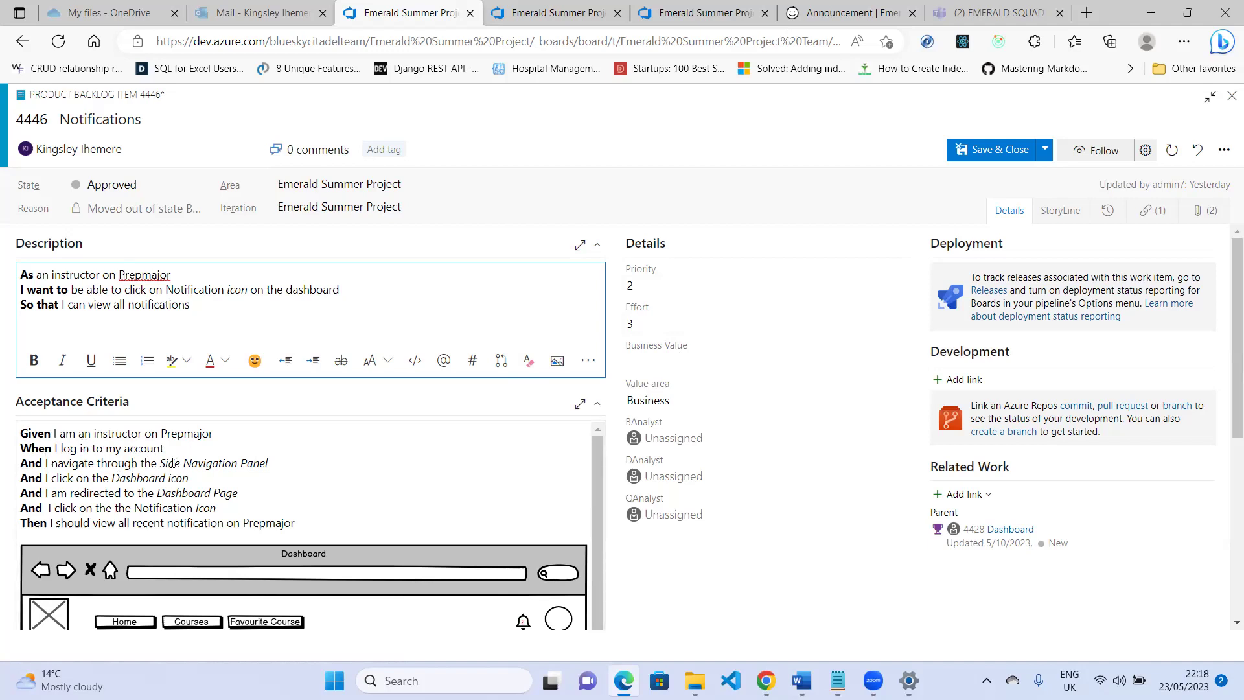
- Replace "navigate through" with "can view" in the Side Navigation Panel line of the Notifications acceptance criteria
double_click(78, 463)
click(99, 430)
drag(51, 433, 140, 432)
key(BackSpace)
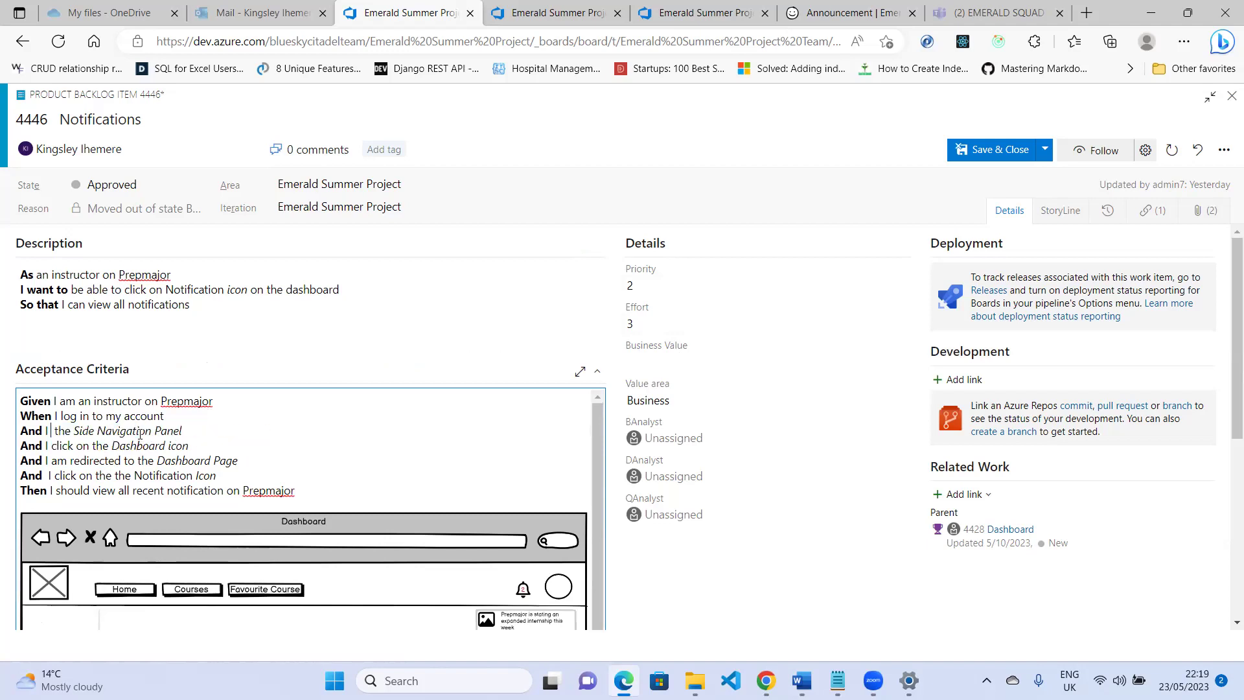
text(cab)
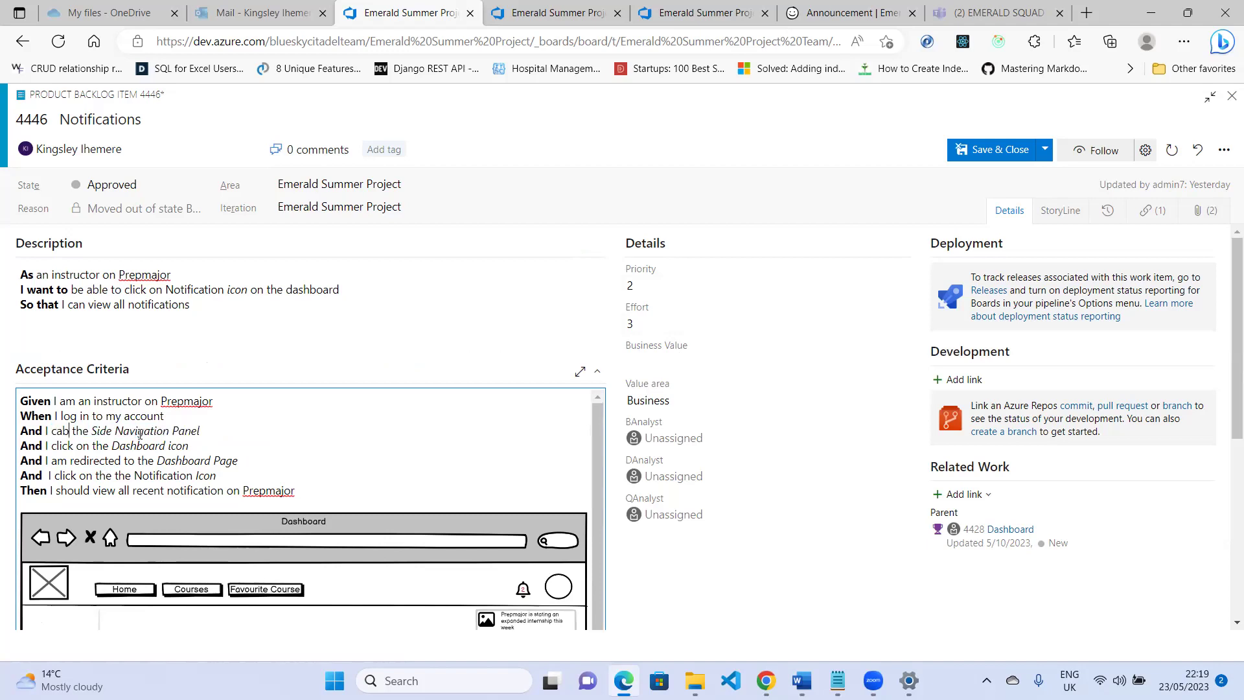
key(BackSpace)
text(n view)
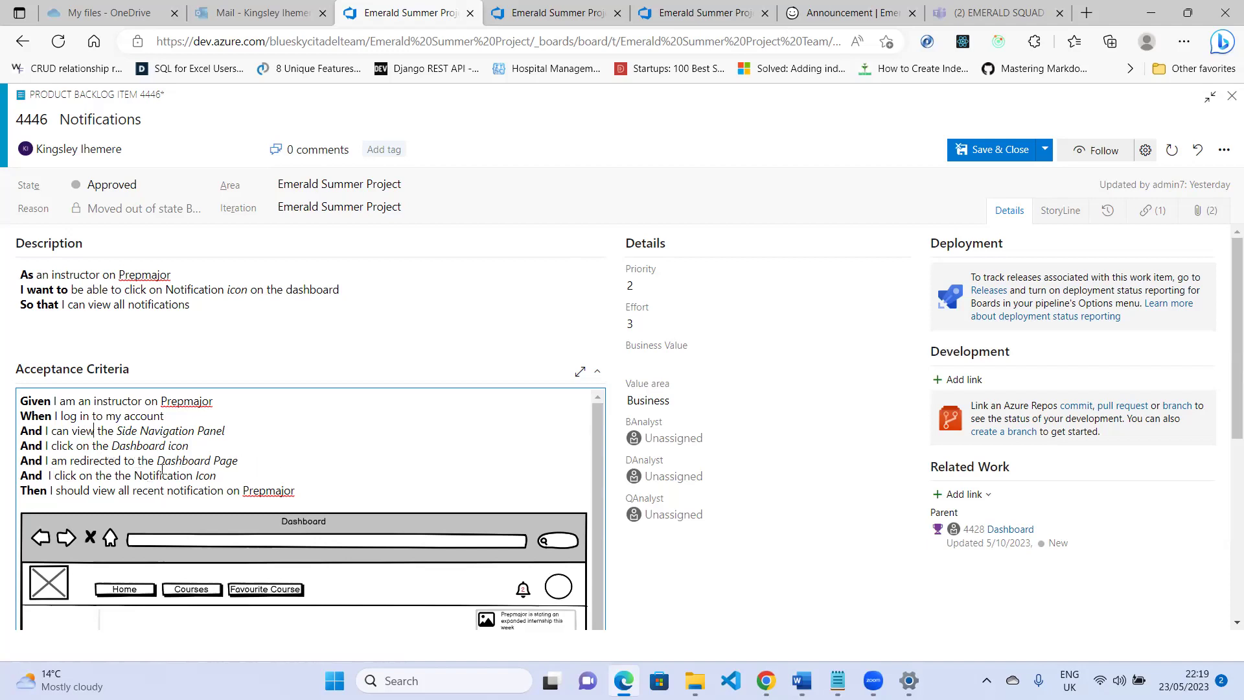
- Delete the duplicate "the" before "Notification Icon" in the acceptance criteria
click(115, 478)
key(BackSpace)
key(BackSpace)
key(BackSpace)
key(BackSpace)
- Insert "be able to" after "should" in the Then line of the Notifications acceptance criteria
click(57, 491)
text(bes)
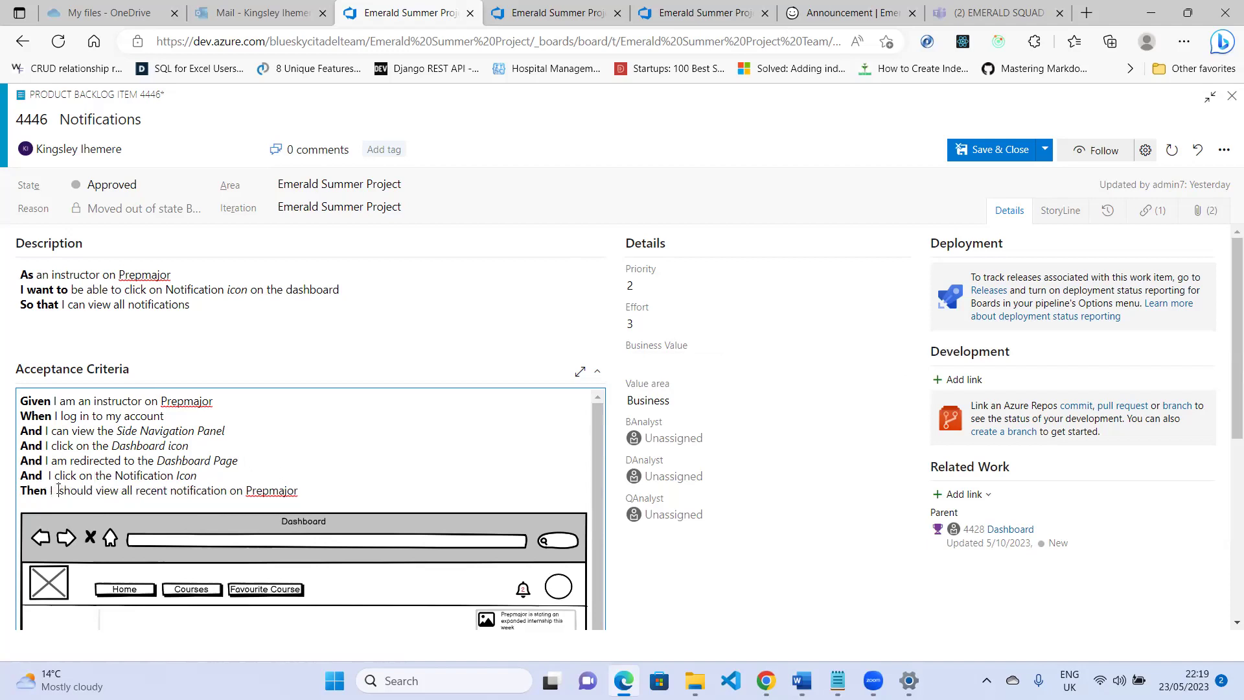
key(BackSpace)
key(BackSpace)
key(BackSpace)
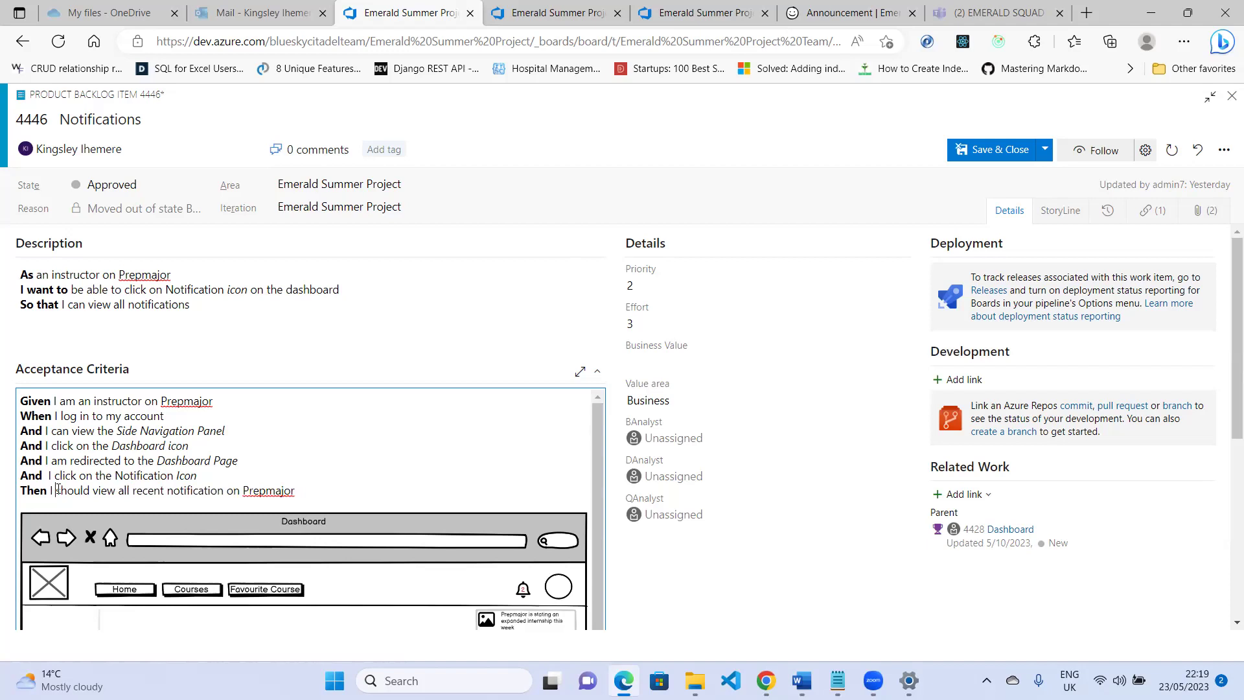
text(be able)
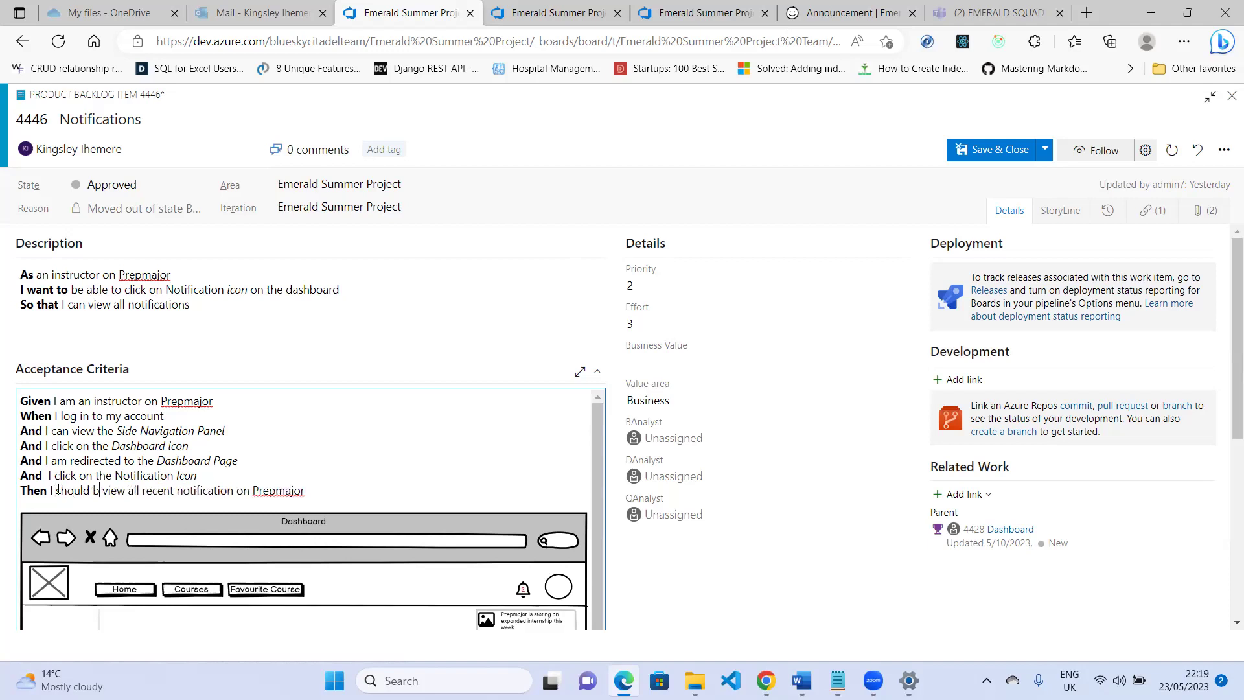
text( to)
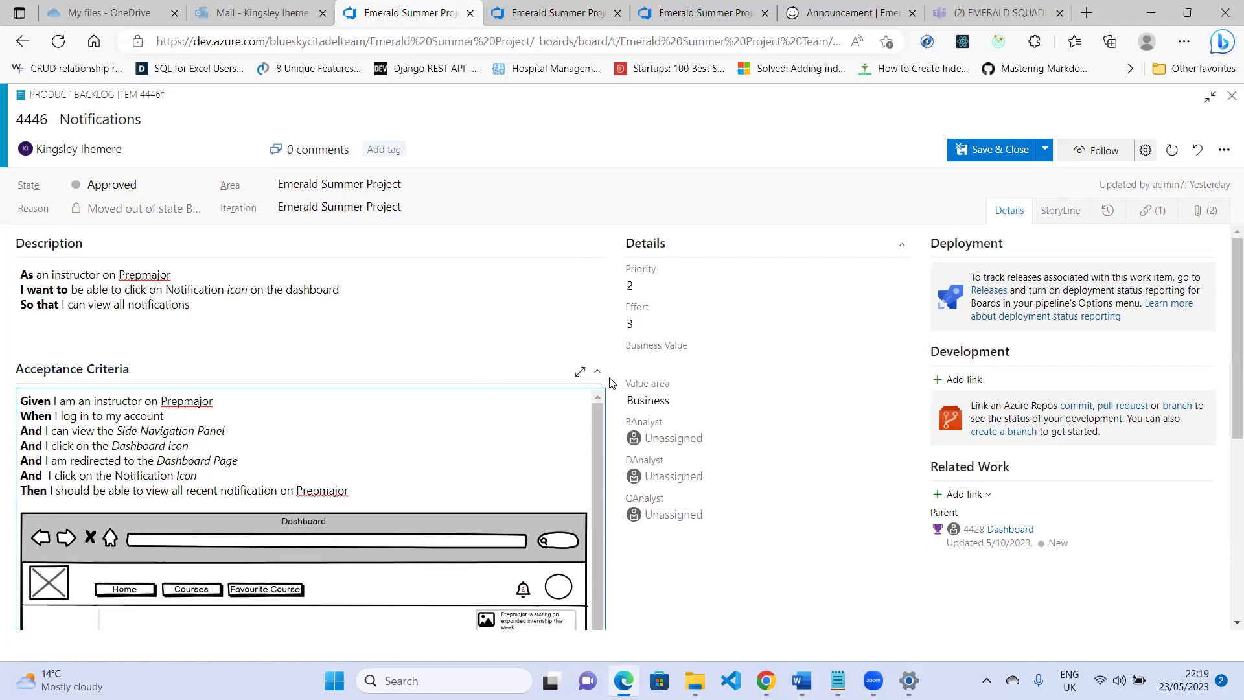
- Review the Notifications item's dashboard mockup, and save and close the item
scroll(614, 392, down, 3)
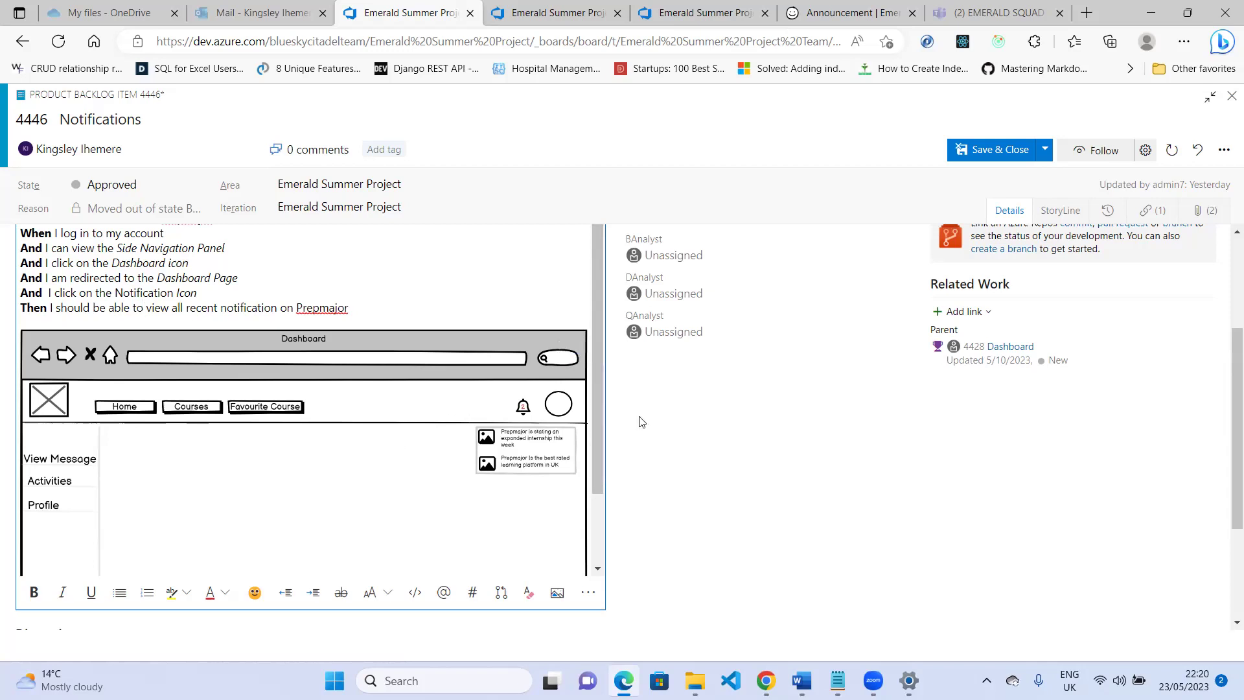
scroll(640, 422, up, 1)
scroll(640, 422, up, 2)
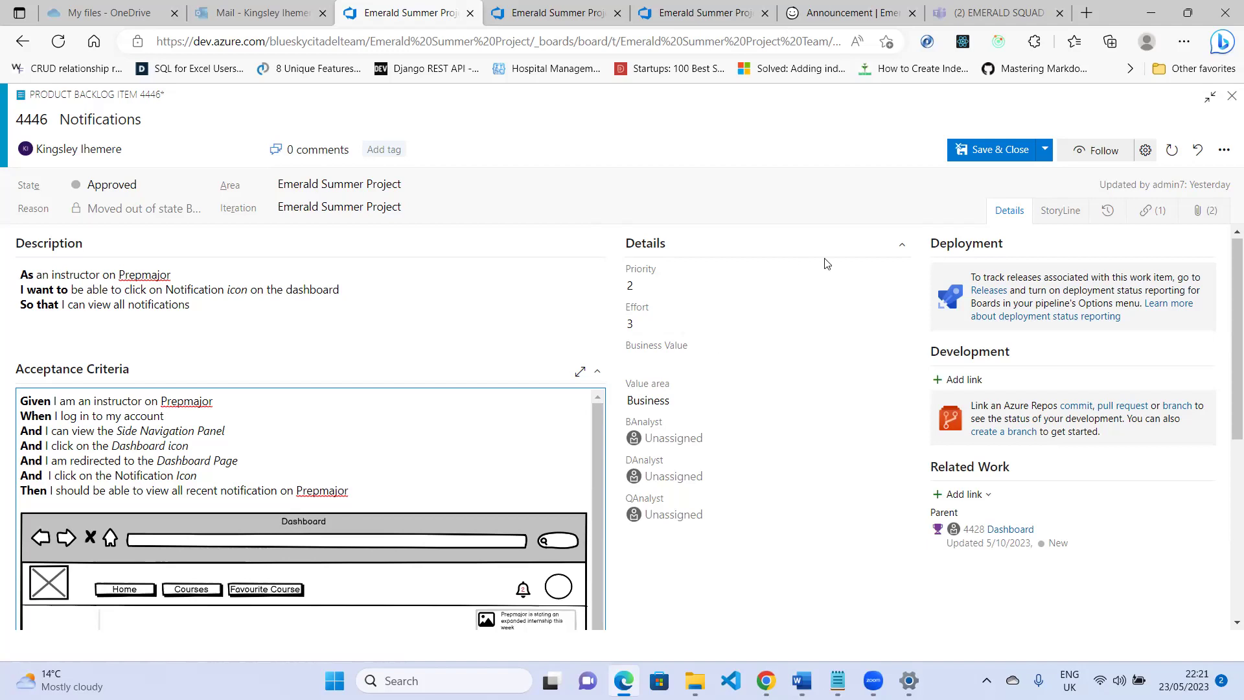
click(989, 151)
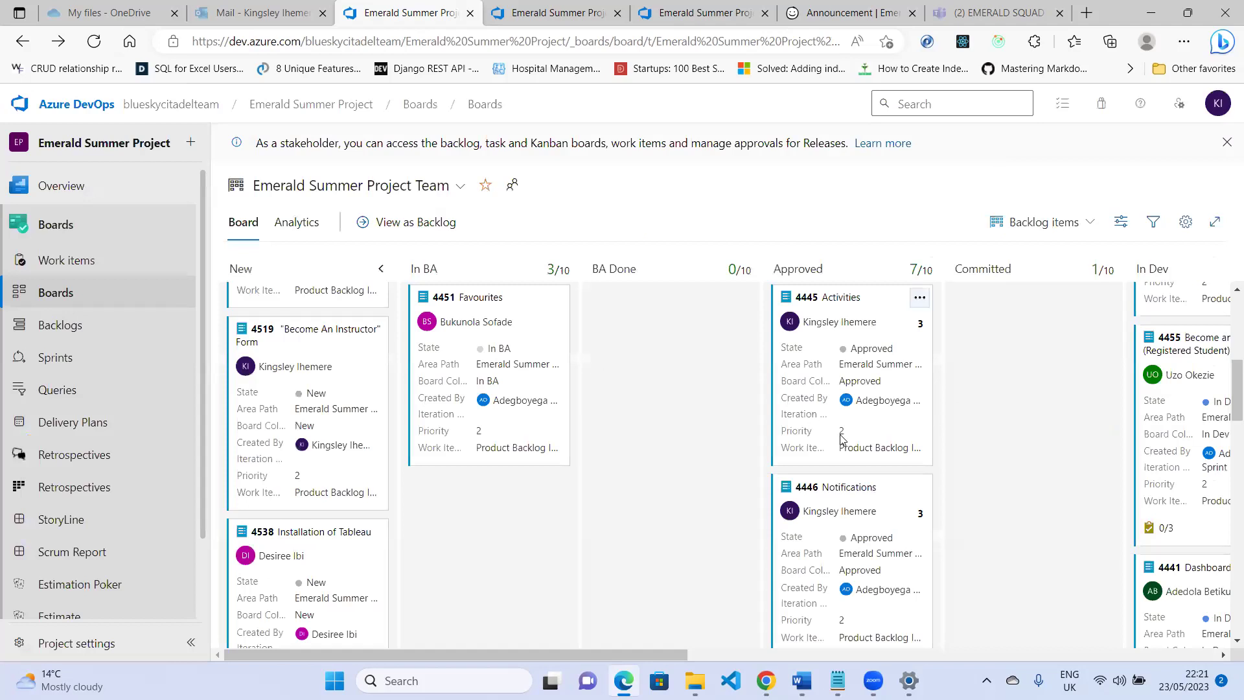
- Look through the remaining items in the Approved column of the Emerald Summer Project board
scroll(839, 436, down, 3)
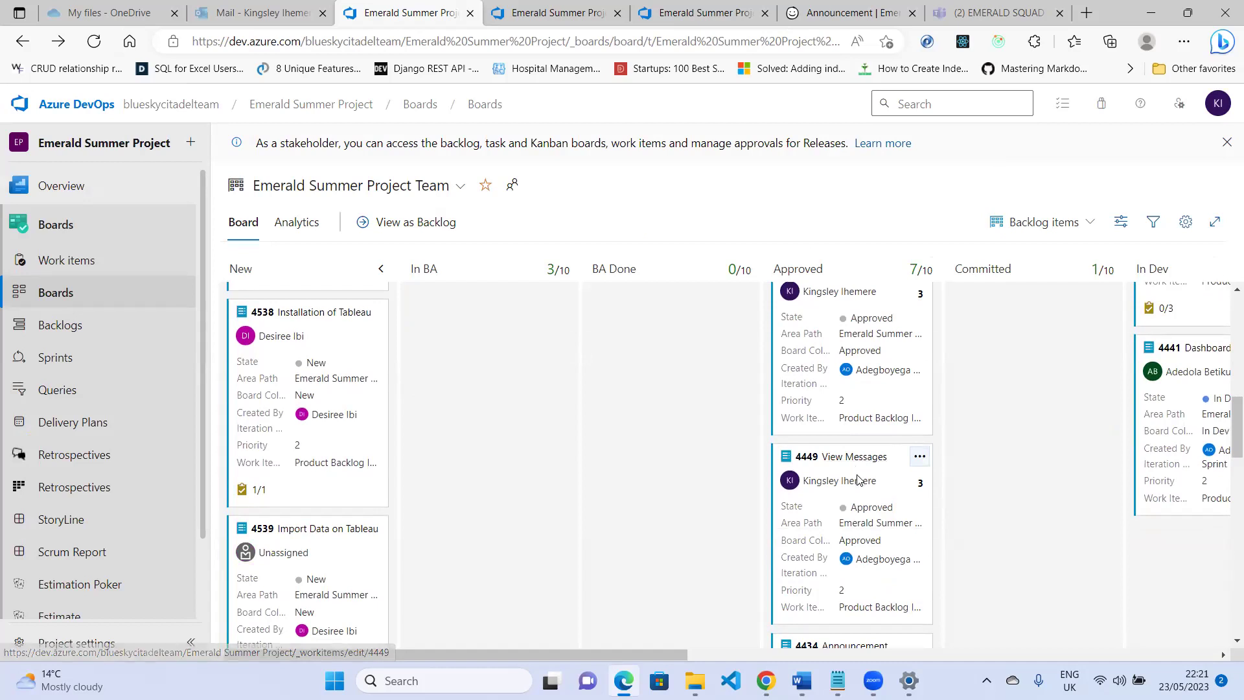
scroll(858, 479, down, 1)
scroll(858, 479, down, 4)
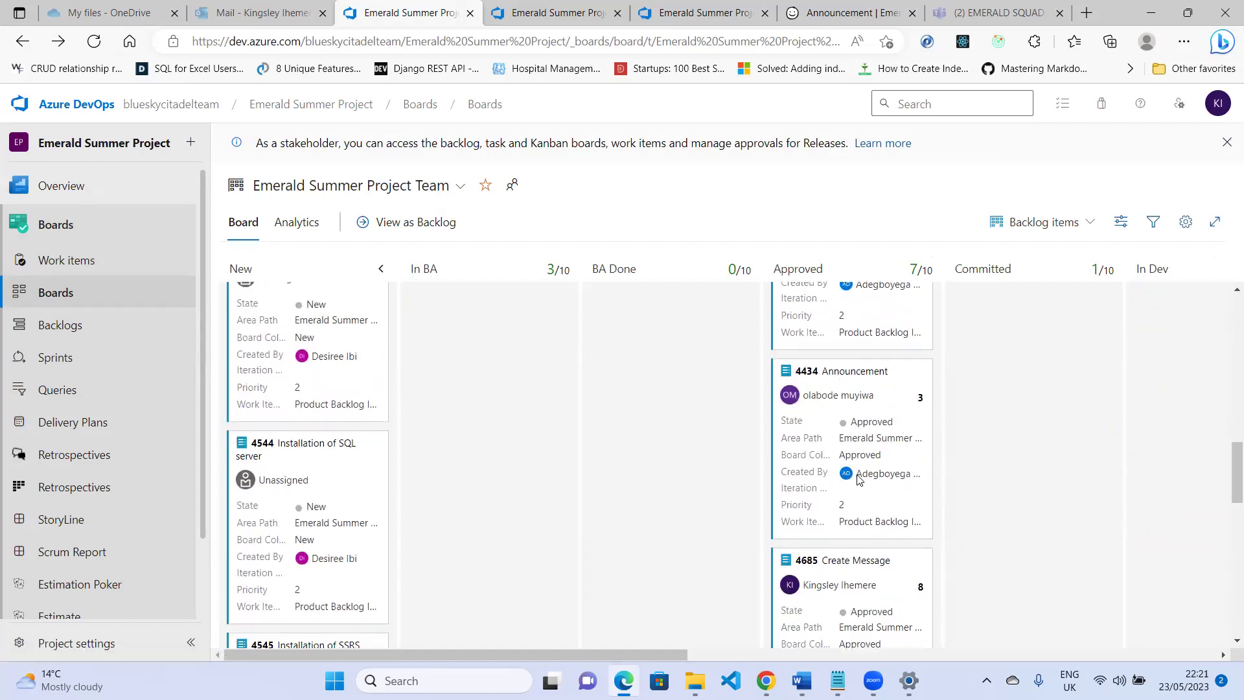
scroll(865, 529, down, 3)
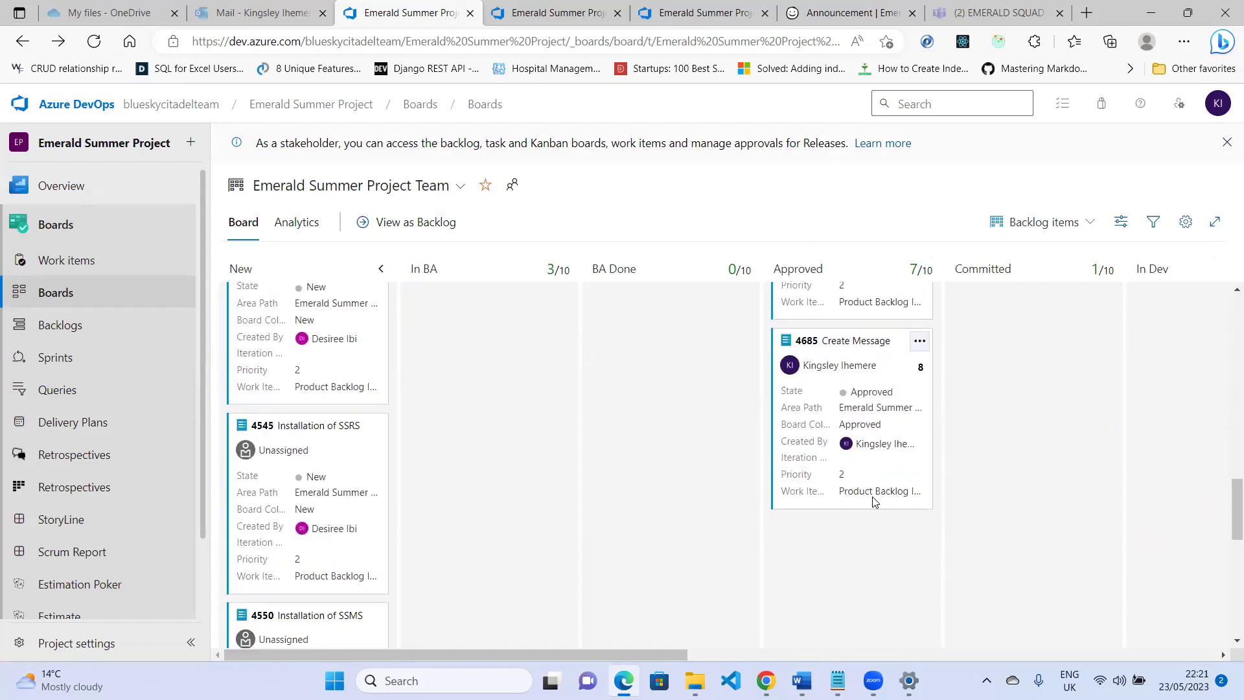
scroll(894, 439, up, 8)
scroll(897, 440, up, 3)
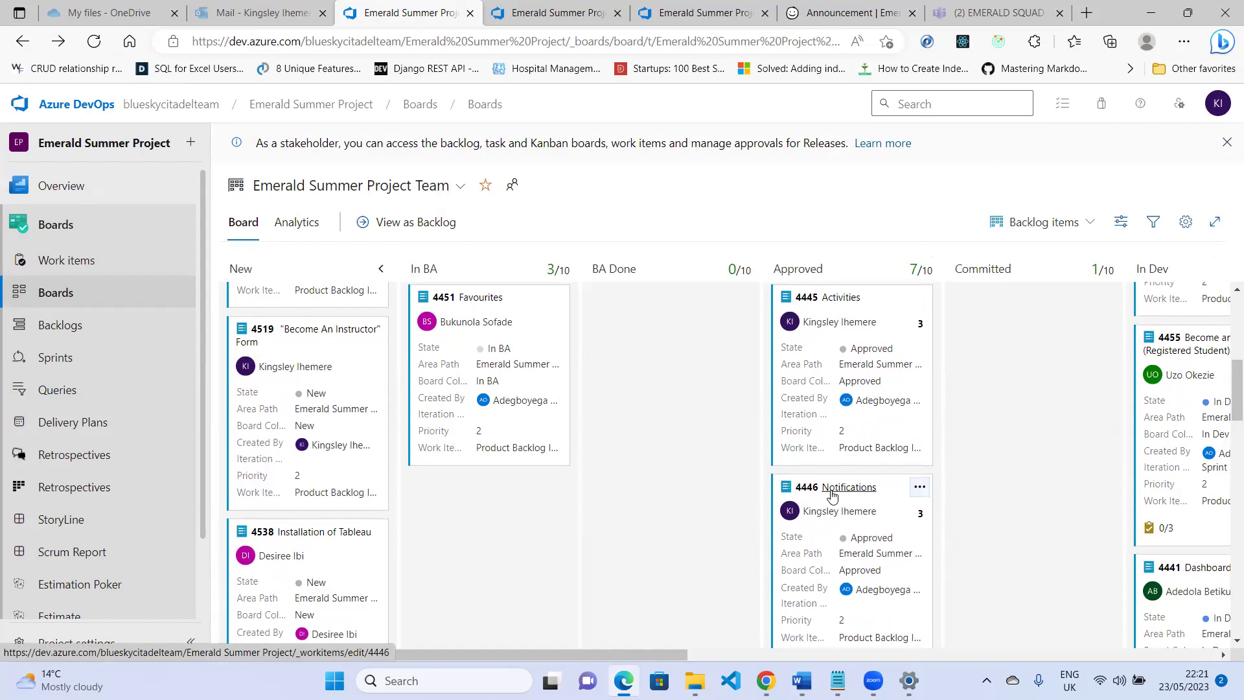
- Open the Create Message item from the Approved column and review its description and acceptance criteria
scroll(832, 496, down, 3)
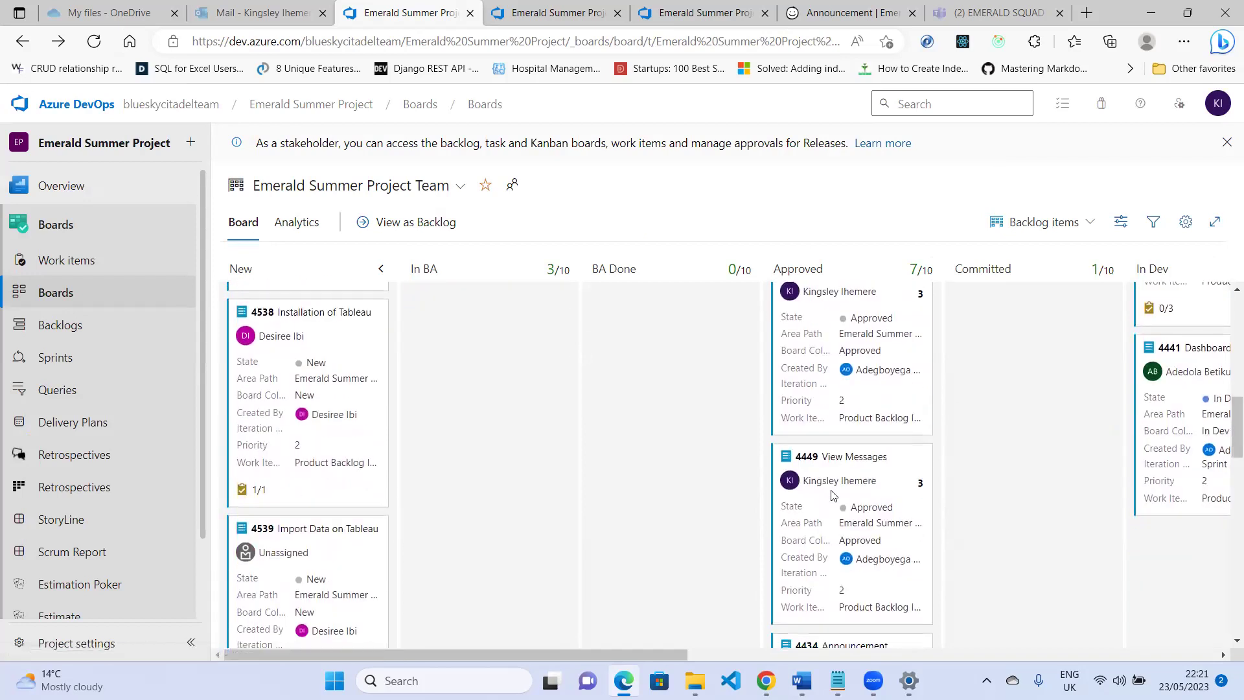
scroll(862, 479, down, 4)
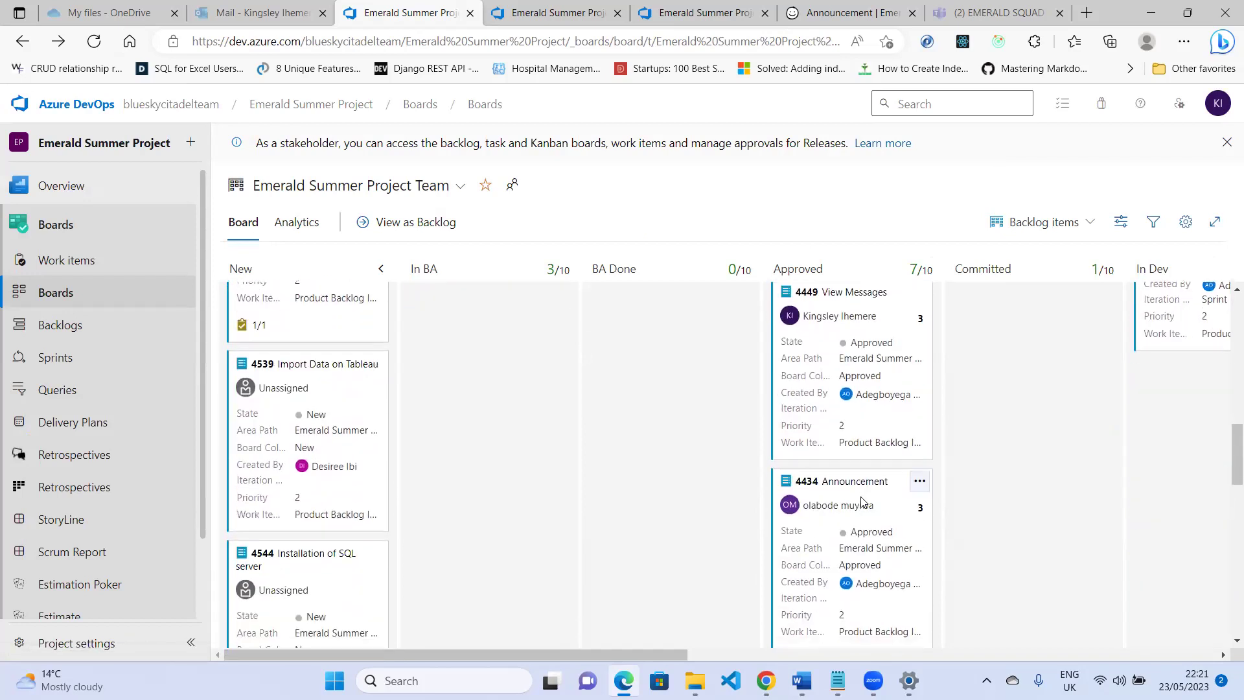
scroll(862, 502, down, 2)
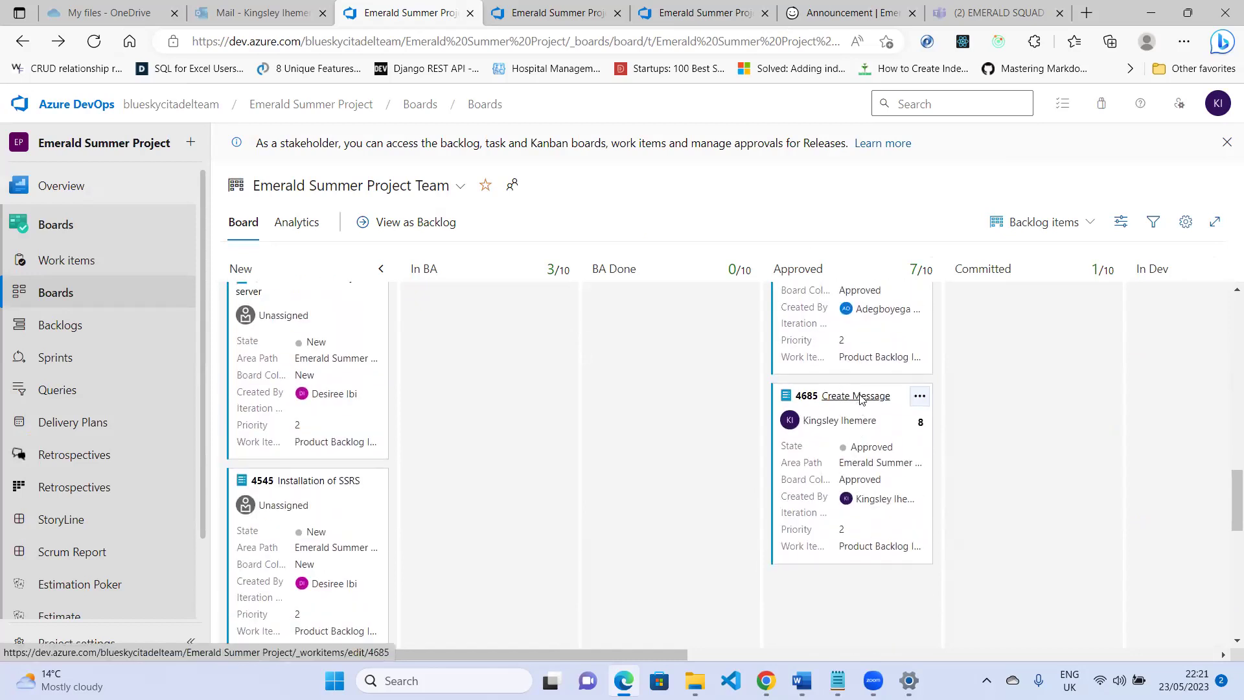
click(860, 397)
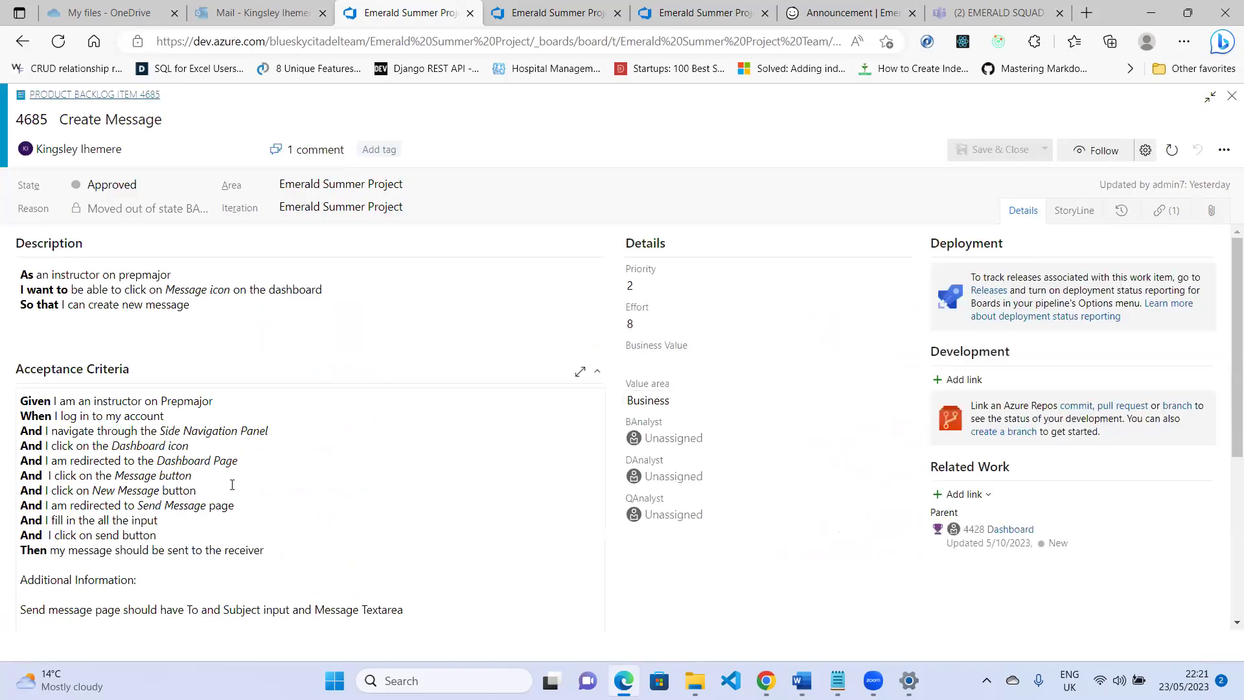
scroll(232, 485, down, 3)
scroll(232, 485, up, 3)
- Correct the description by capitalising "Prepmajor" and inserting "the" before "Message icon" and "a" before "new message"
click(125, 274)
key(BackSpace)
text(P)
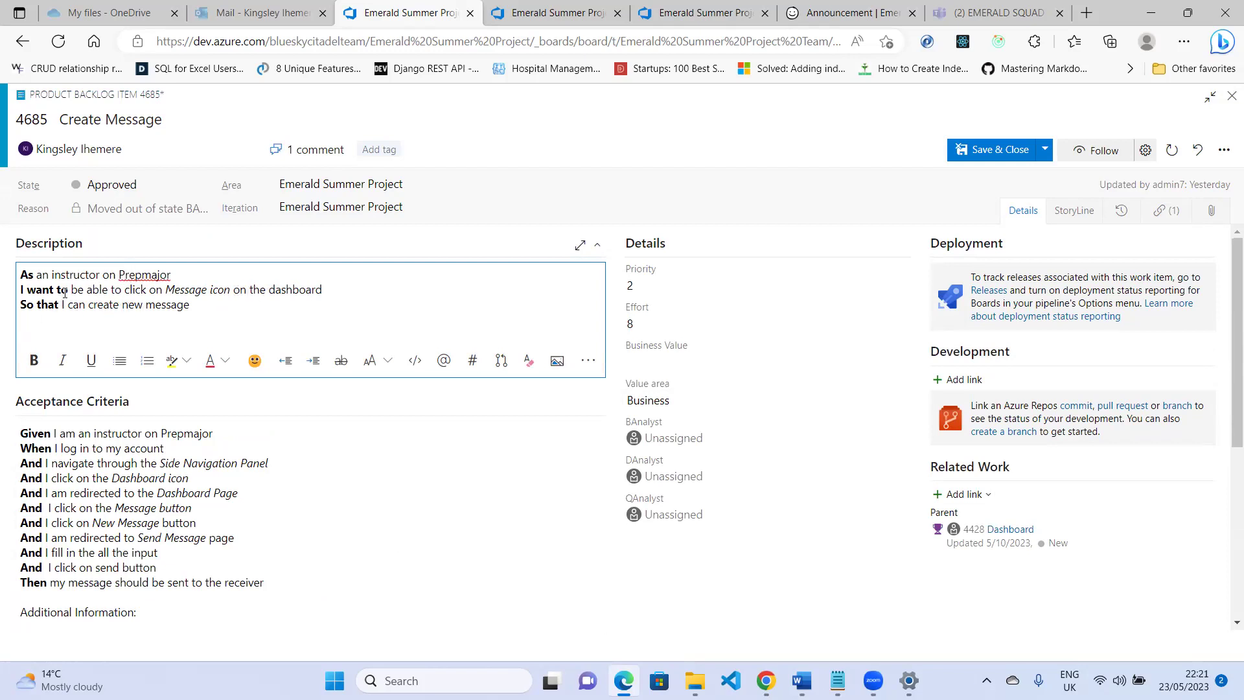
click(167, 291)
text(the)
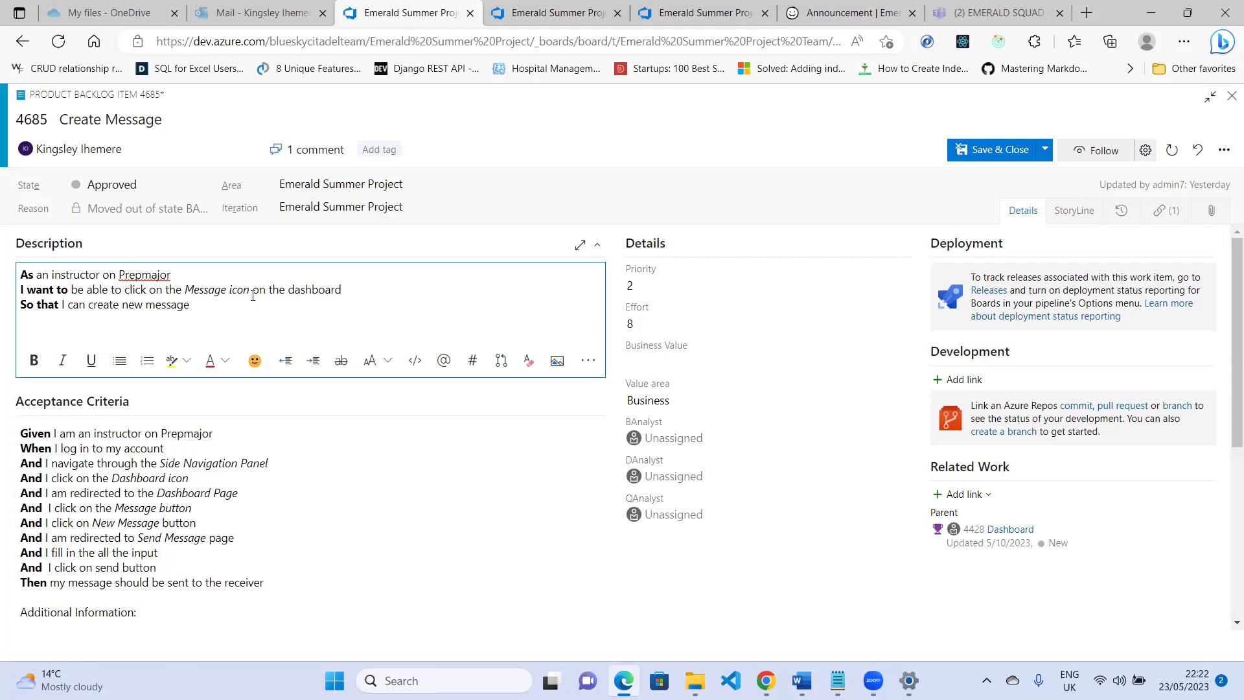
click(123, 304)
text(a)
- Replace "navigate through" with "can view" in the Side Navigation Panel line of the acceptance criteria
click(136, 462)
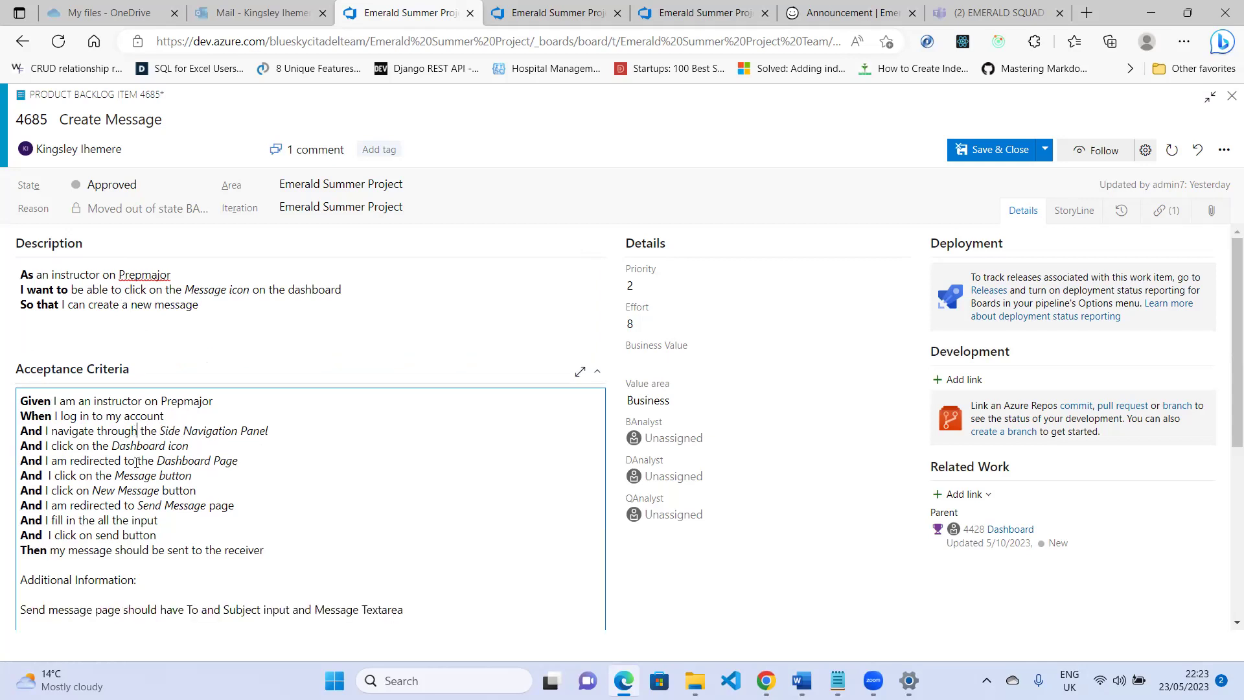
key(BackSpace)
key(BackSpace)
key(BackSpace)
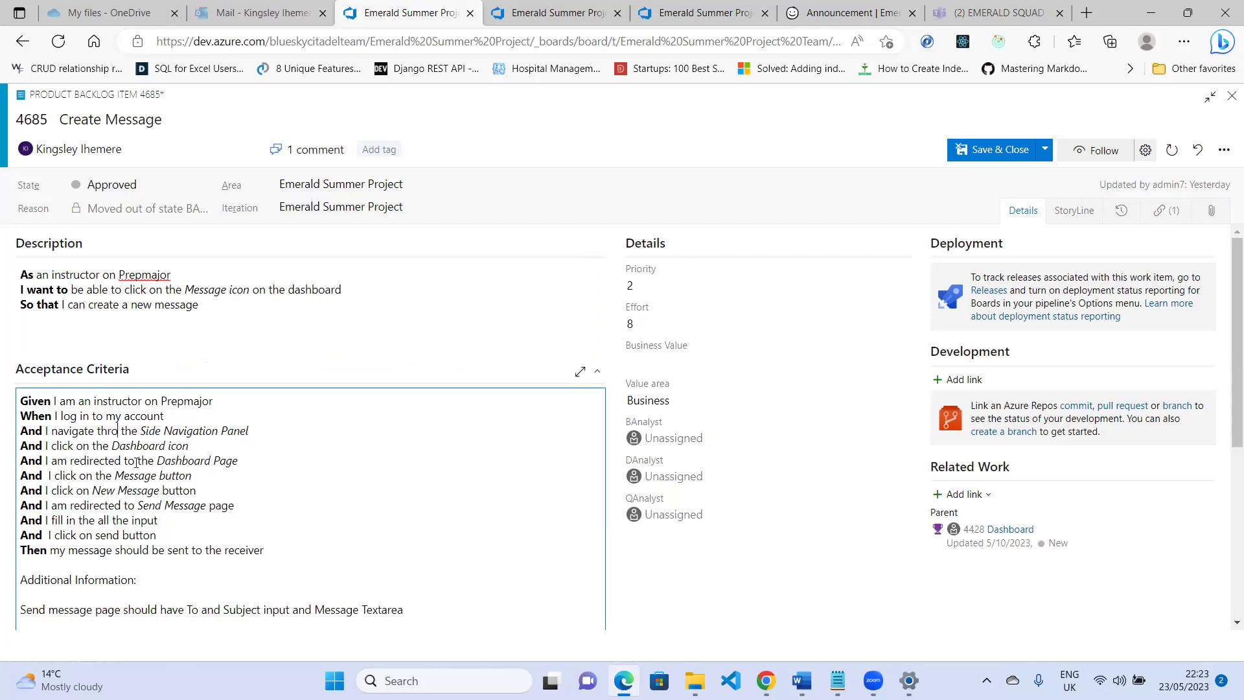
key(BackSpace)
key(BackSpace)
key(BackSpace)
key(BackSpace)
key(BackSpace)
key(BackSpace)
key(BackSpace)
key(BackSpace)
key(BackSpace)
key(BackSpace)
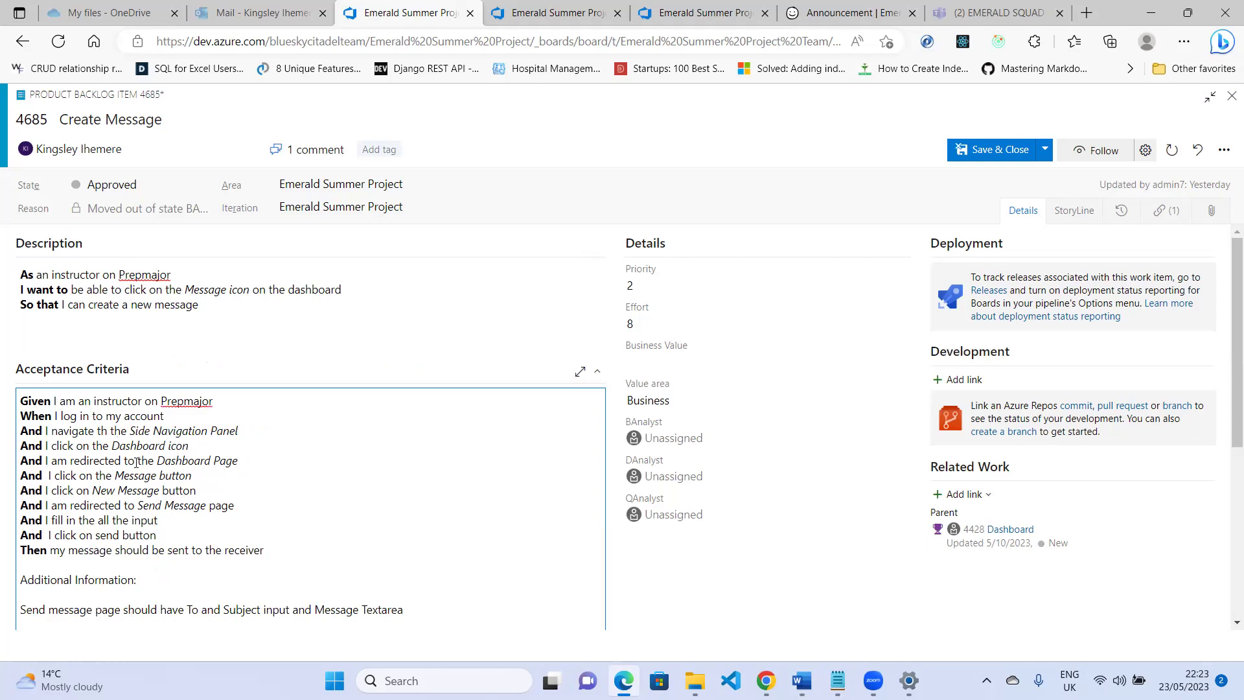
key(BackSpace)
key(BackSpace)
key(BackSpace)
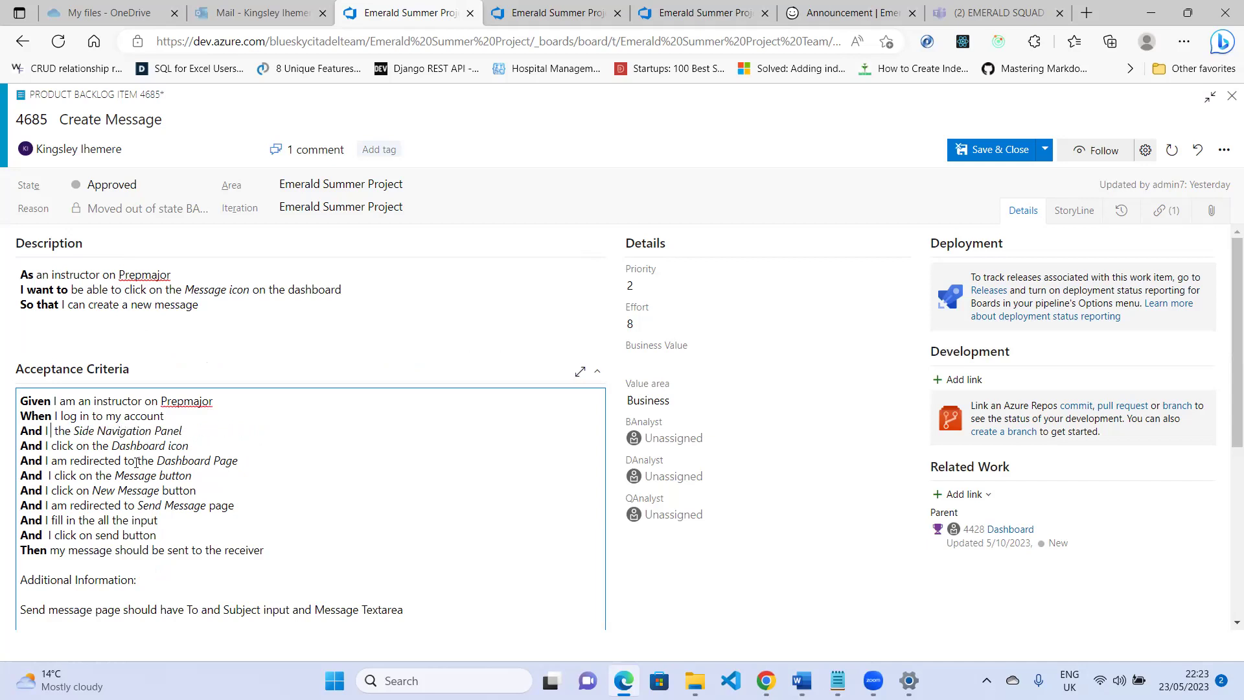
text(can view)
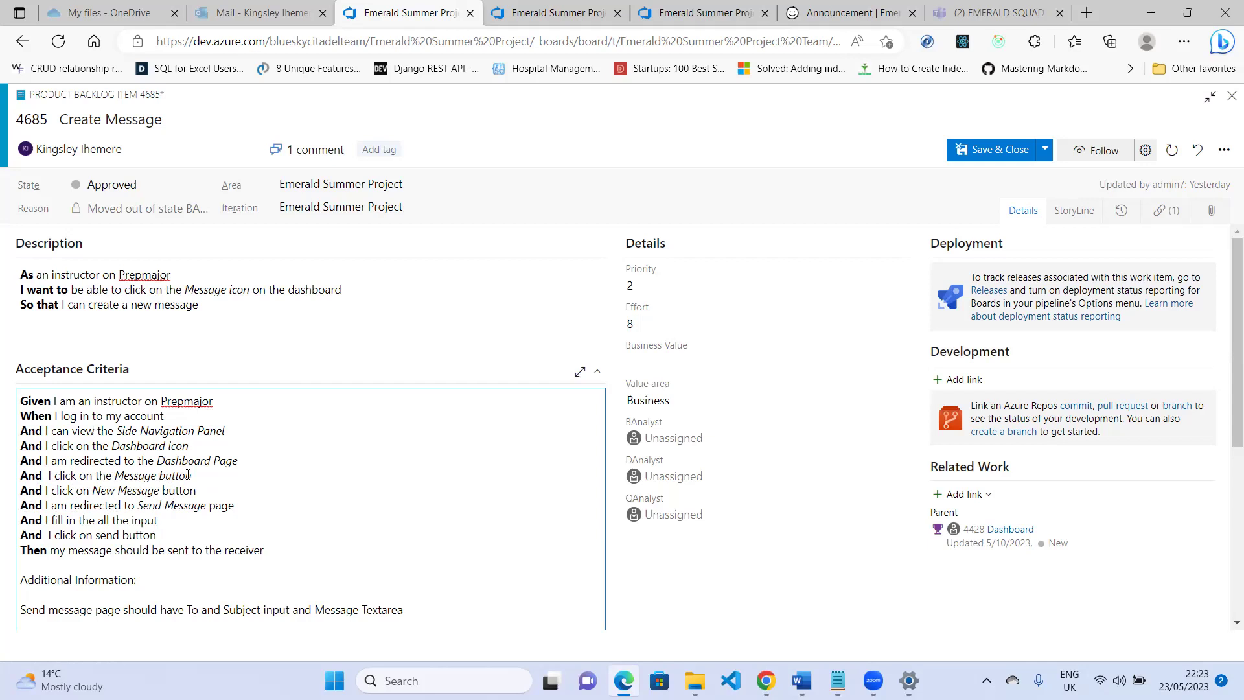
- Copy the "And I am redirected to Send Message page" line onto a new line below the Message button line
drag(236, 505, 21, 508)
key(ctrl+c)
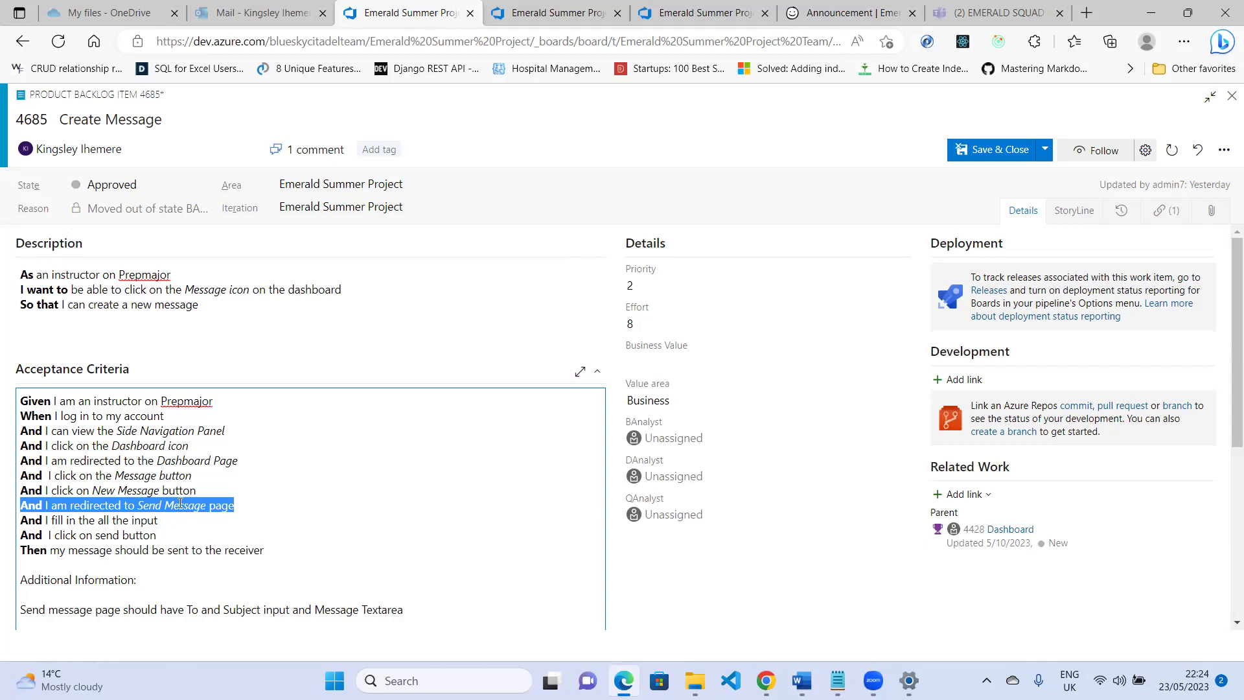
click(212, 478)
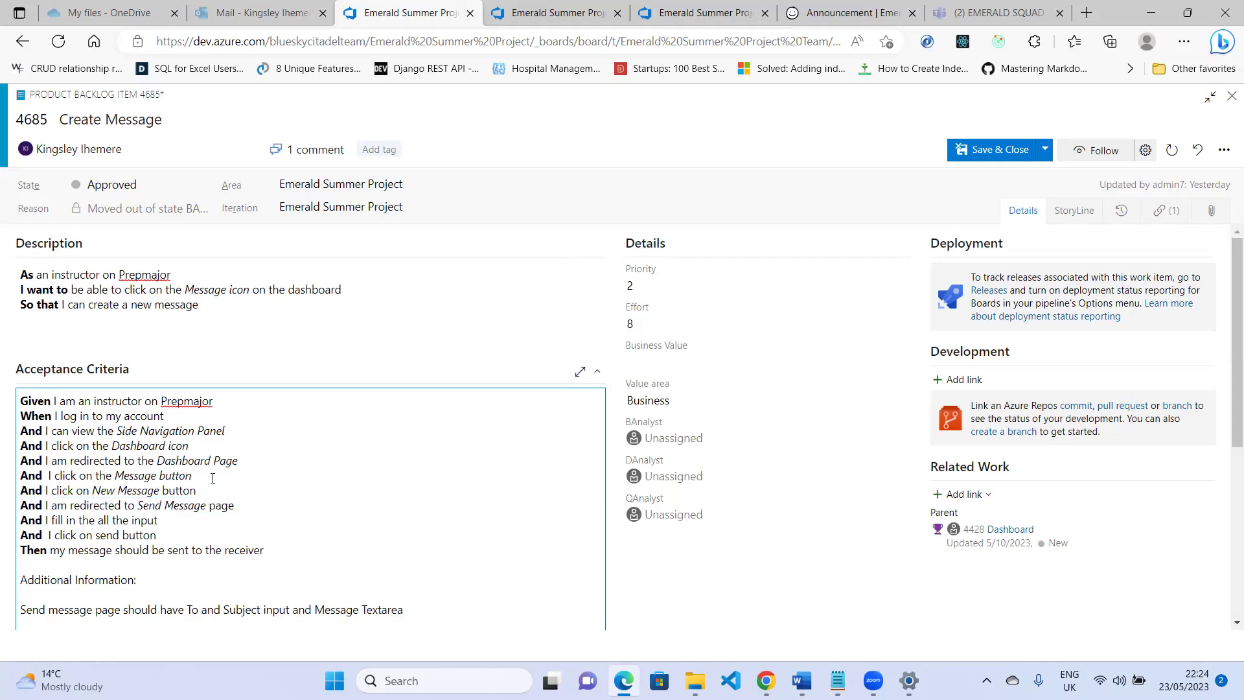
key(Return)
key(ctrl+v)
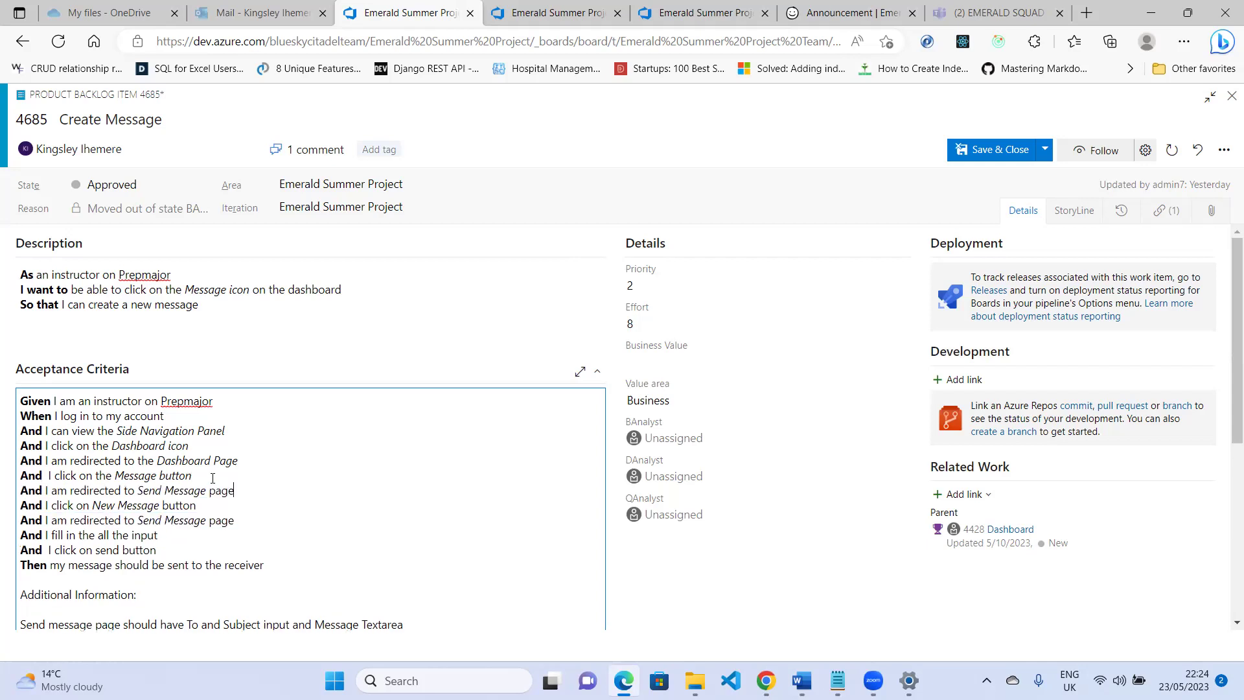
- Shorten the copied line to "And I am redirected to Message page"
click(165, 492)
key(BackSpace)
key(BackSpace)
key(BackSpace)
key(BackSpace)
key(BackSpace)
key(BackSpace)
key(BackSpace)
key(BackSpace)
key(BackSpace)
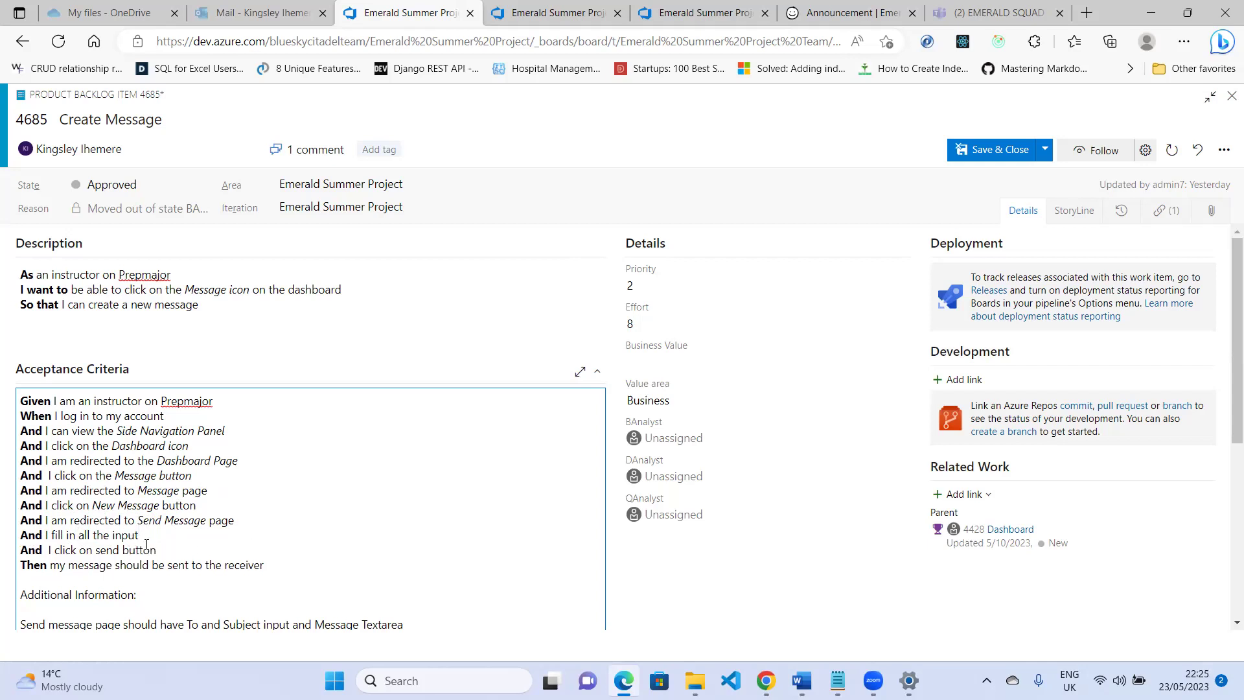
click(65, 537)
key(BackSpace)
key(BackSpace)
key(BackSpace)
key(BackSpace)
text(enter)
- Reword the line about filling in the input to "And I complete all the fields"
drag(163, 534, 49, 538)
key(BackSpace)
key(BackSpace)
text(complete all the fields)
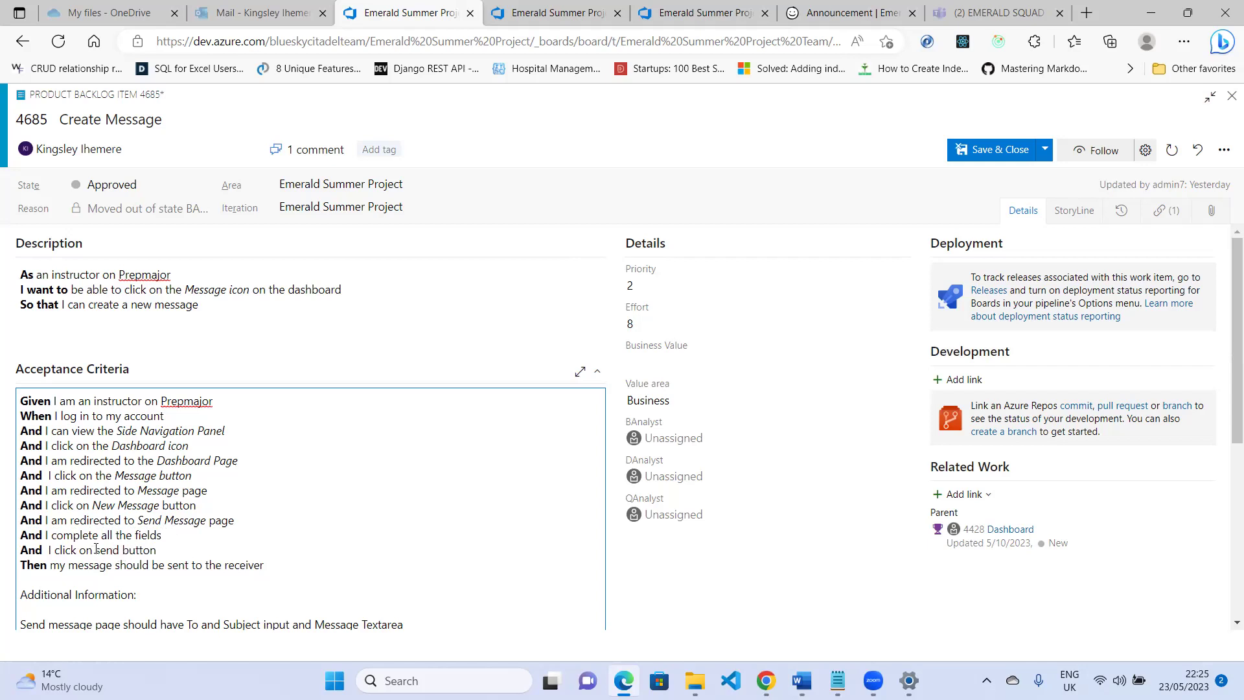
- Change "send button" to "the Send button" in the last And line of the acceptance criteria
click(96, 549)
text(the)
key(BackSpace)
text(S)
- Start a new acceptance criterion above the Then line with the text "And I can view the"
key(Return)
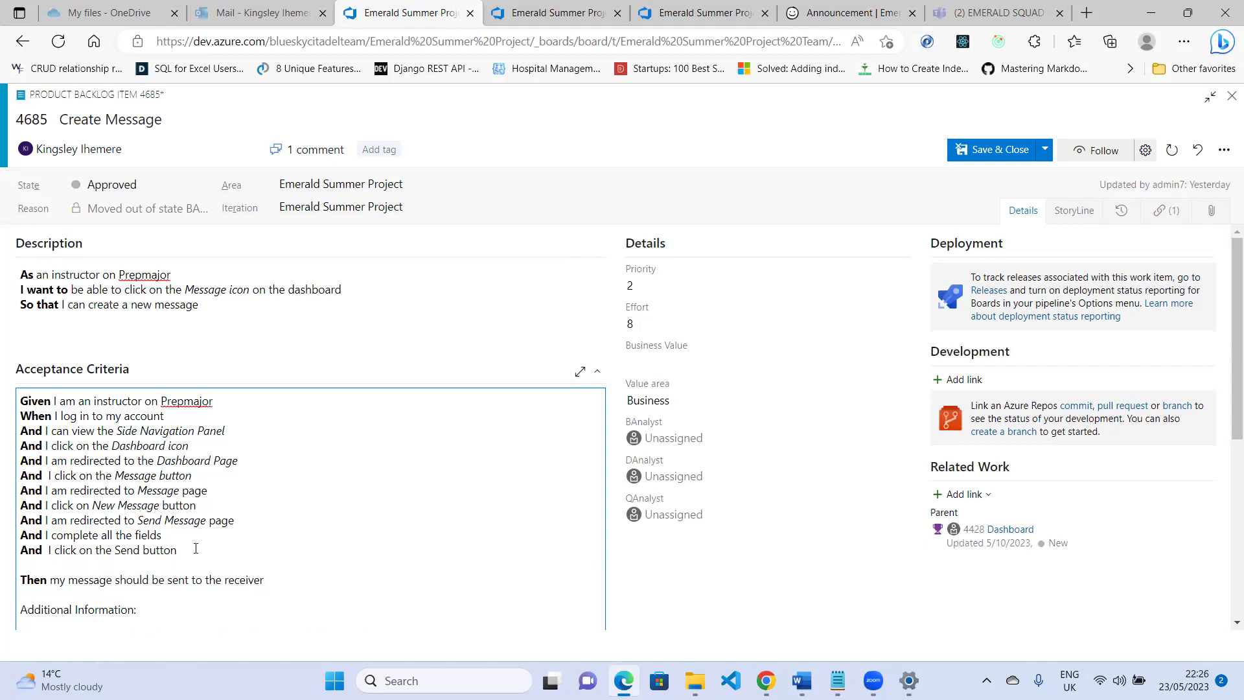
text(And I can view the)
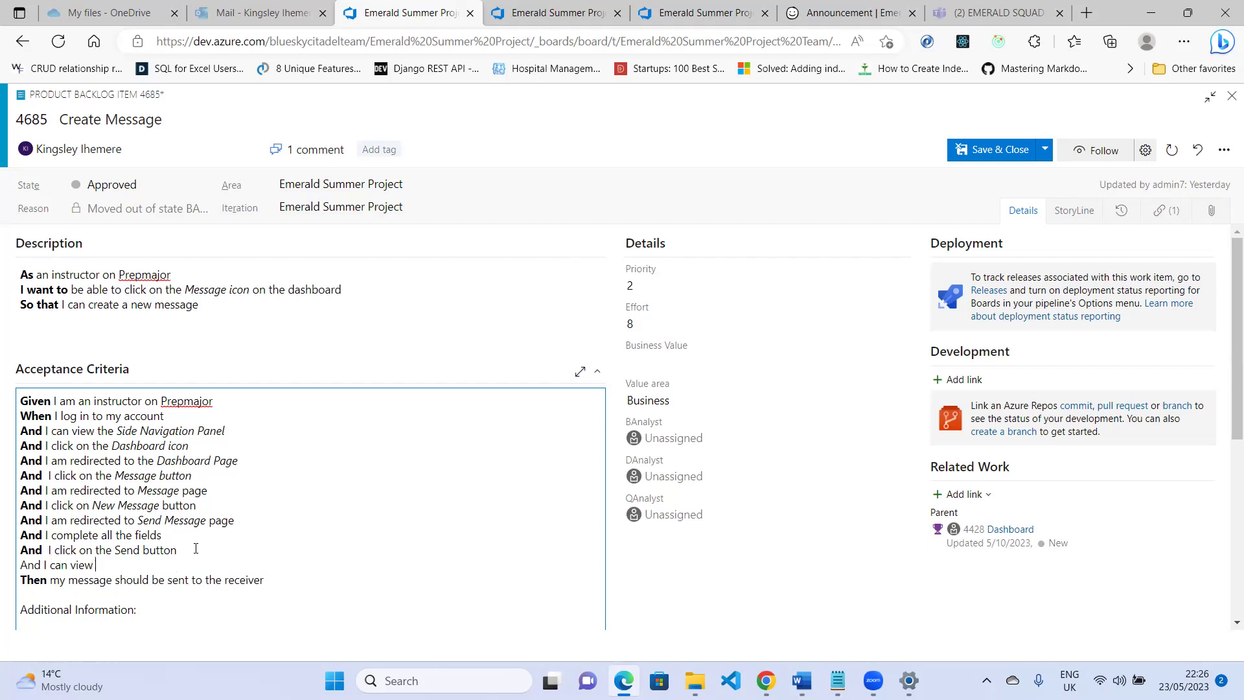